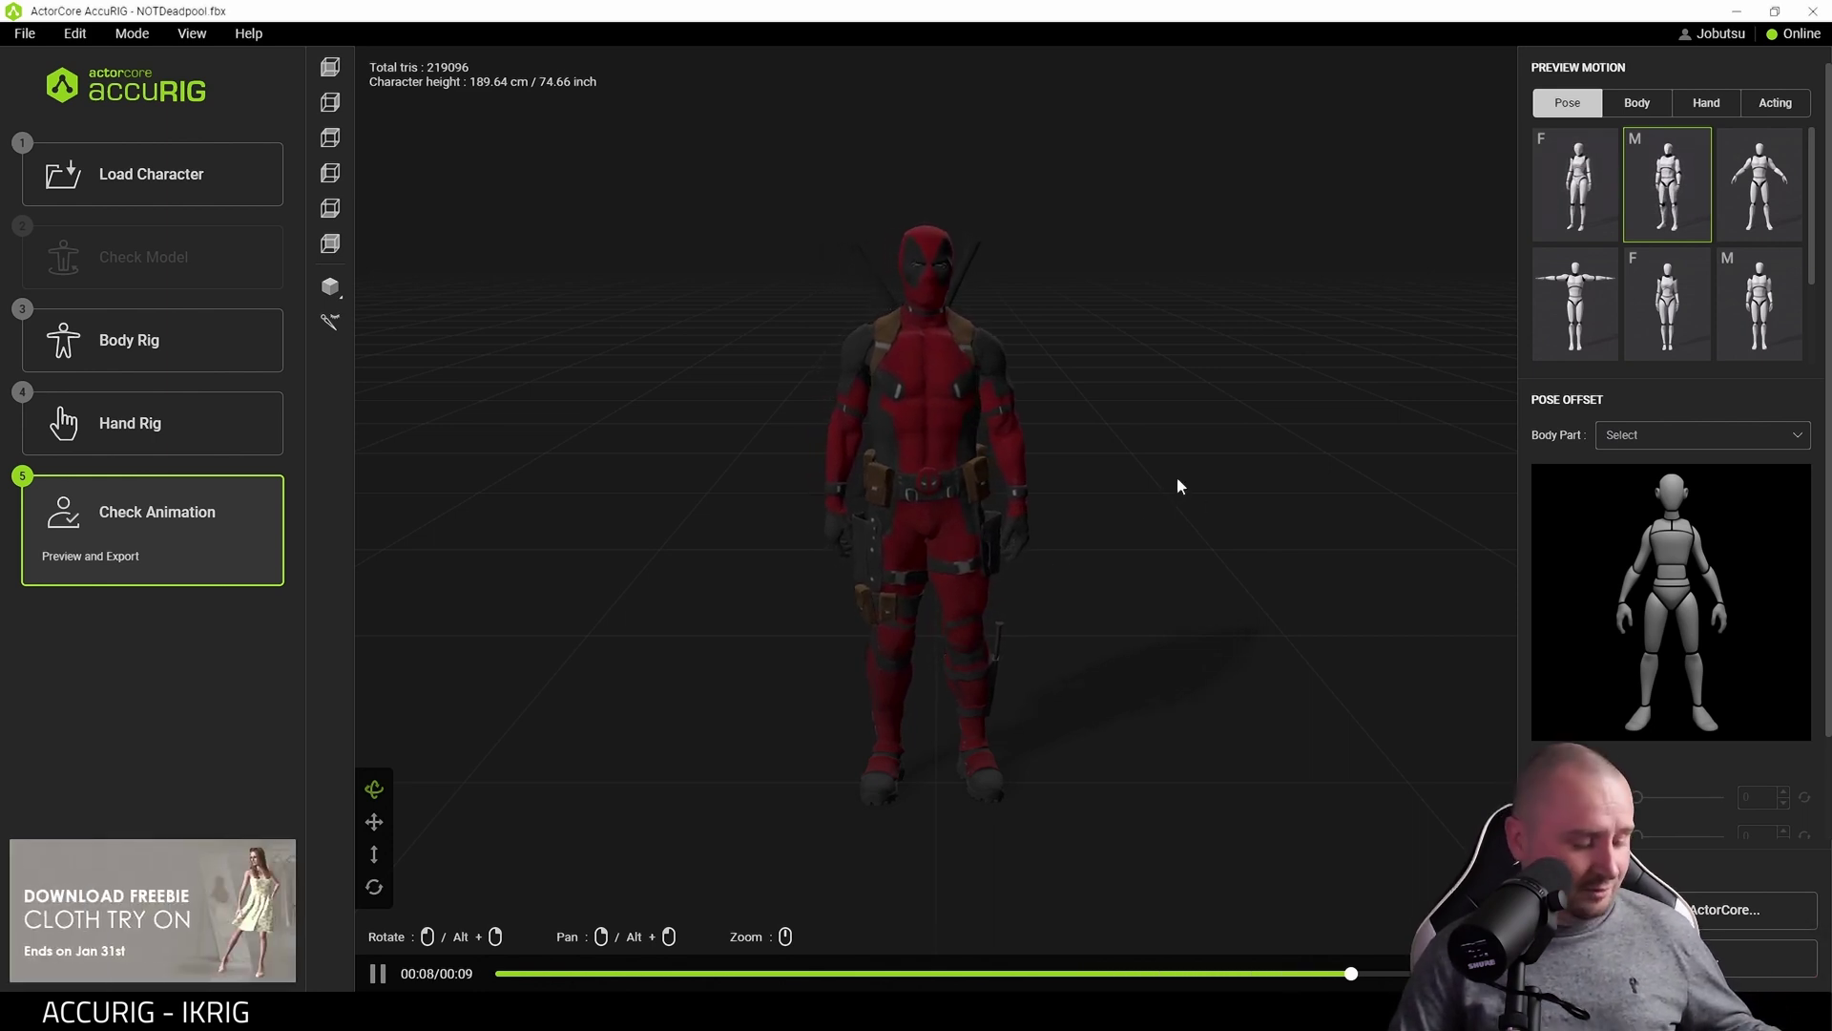
Set the FBX export target to Unreal and keep Max Texture Size at Original
mouse_move(1193, 474)
left_mouse_down()
mouse_move(1174, 491)
mouse_move(909, 488)
mouse_move(740, 433)
mouse_move(1197, 477)
left_mouse_up()
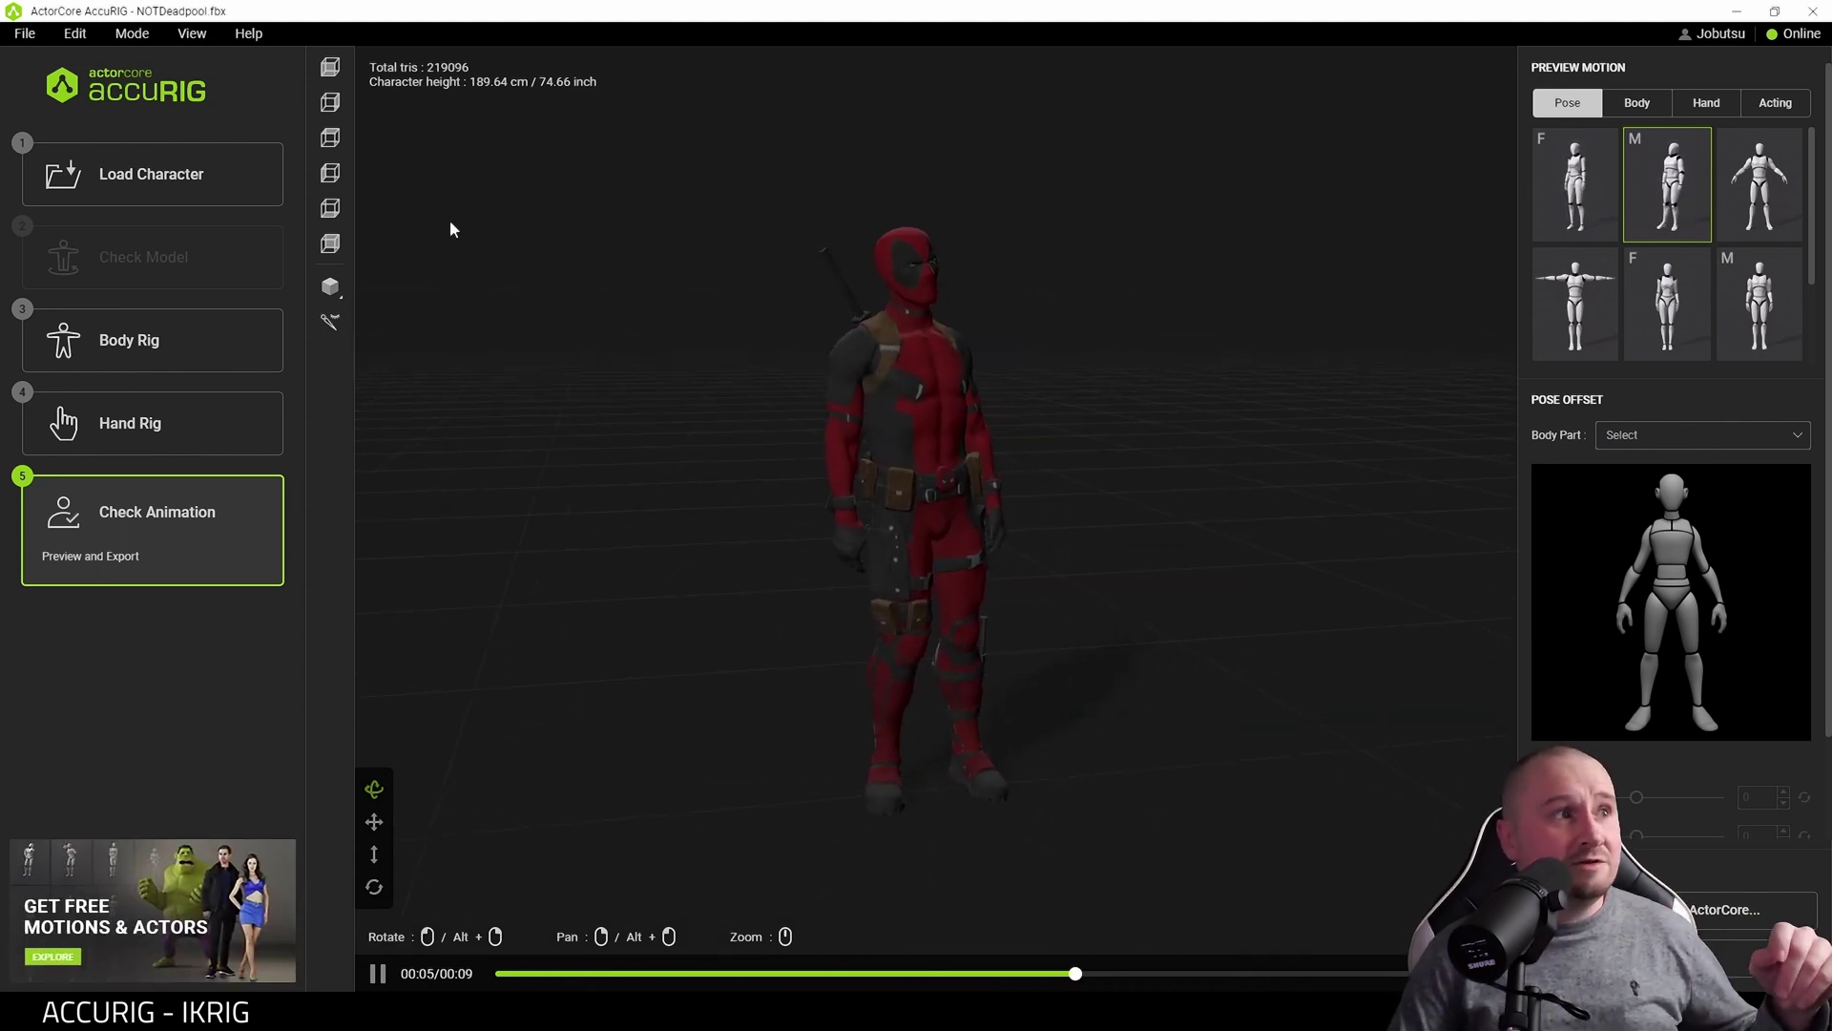
left_click(24, 35)
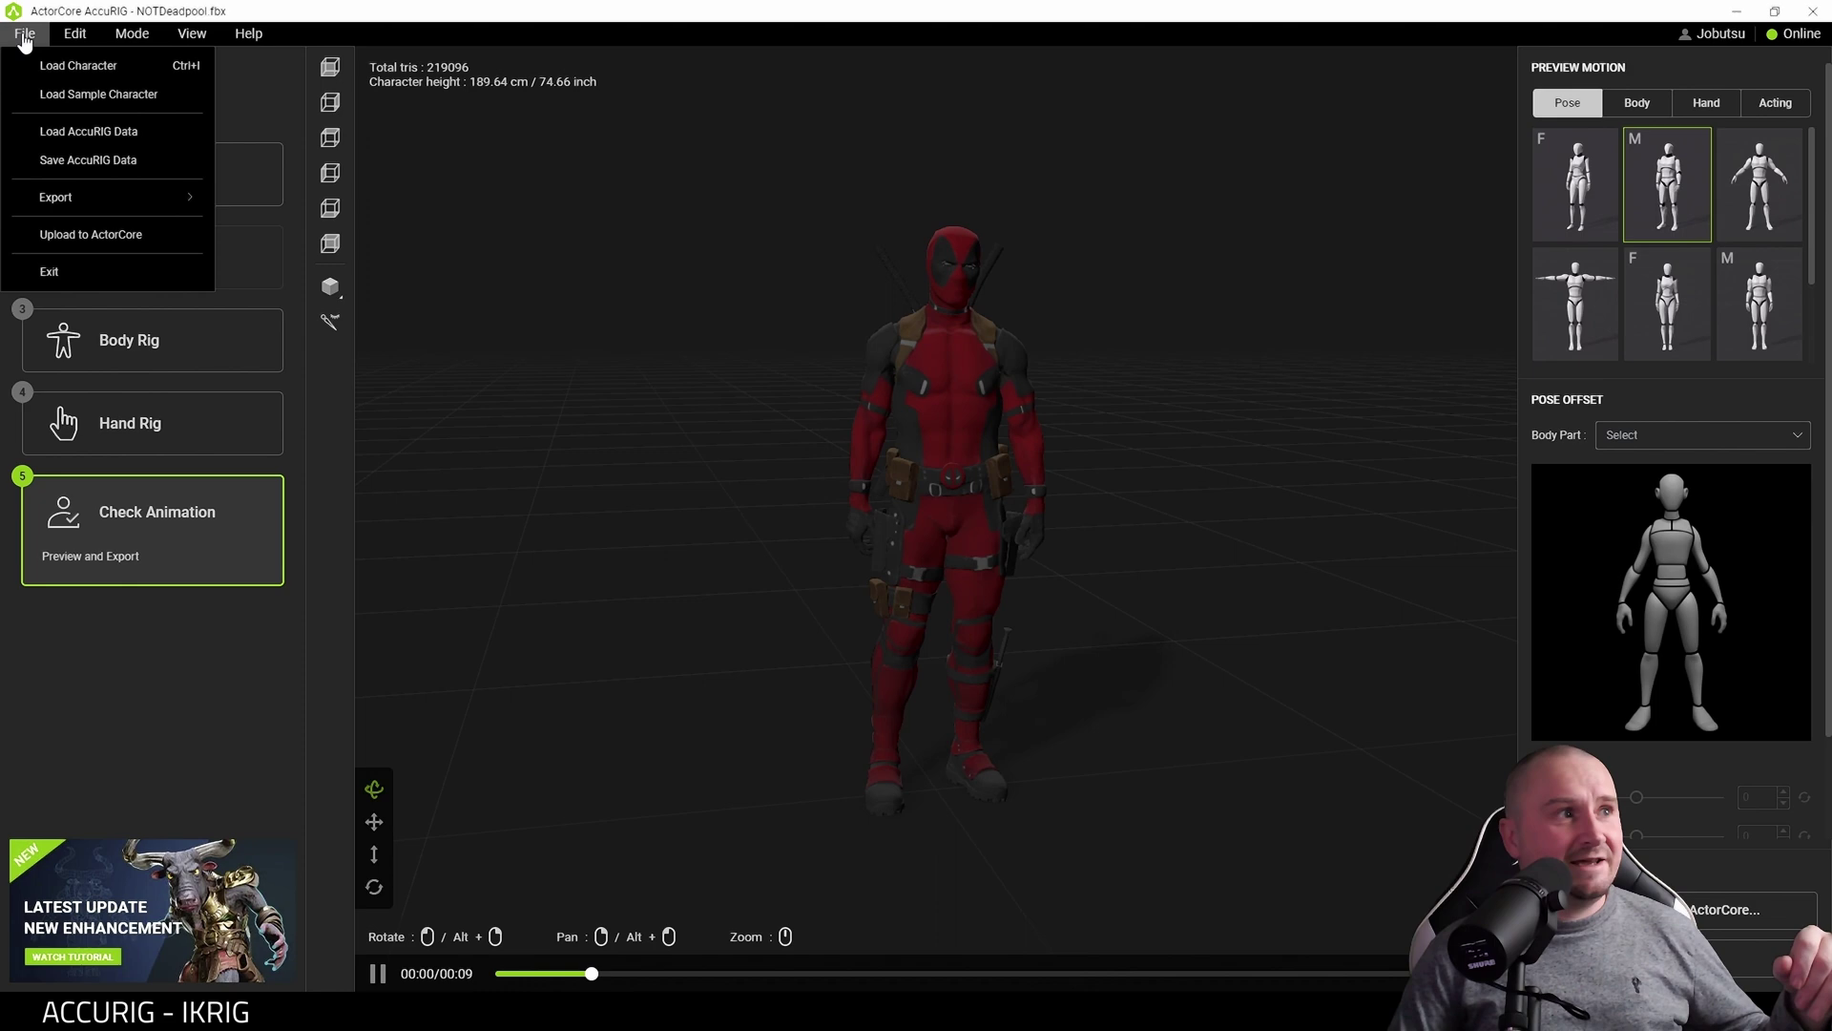
mouse_move(69, 202)
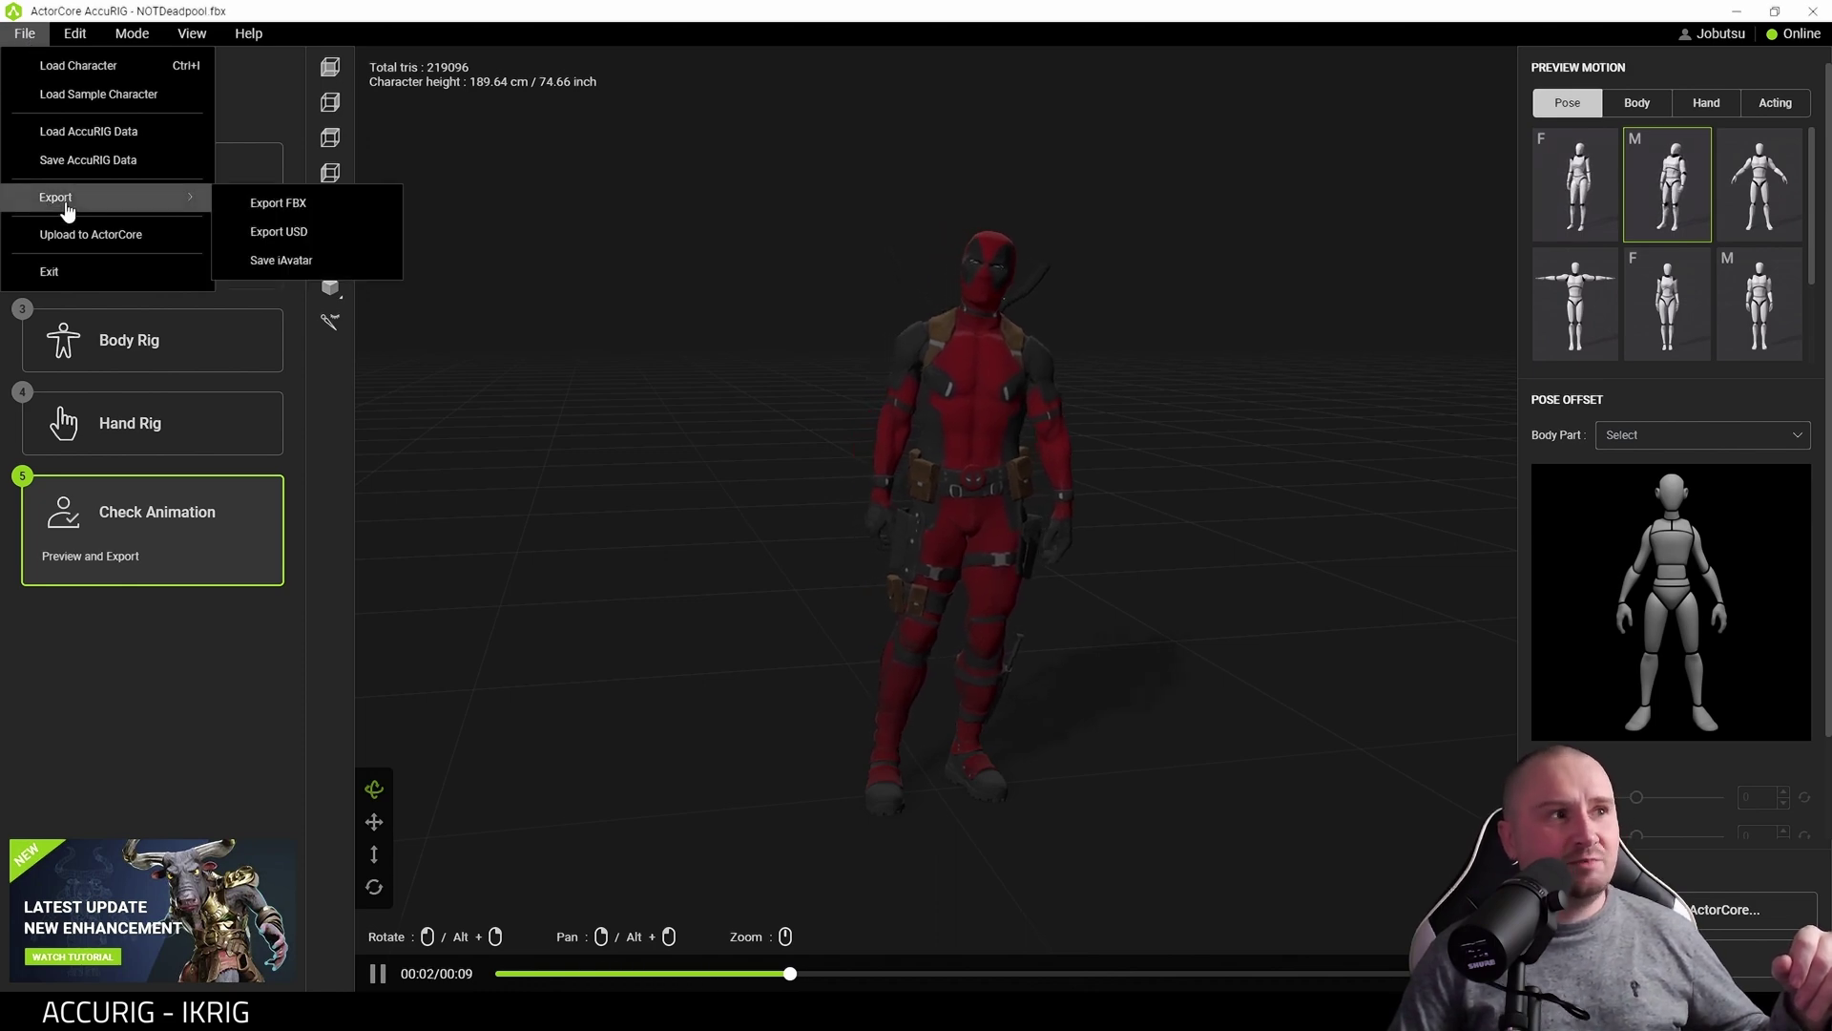
left_click(301, 213)
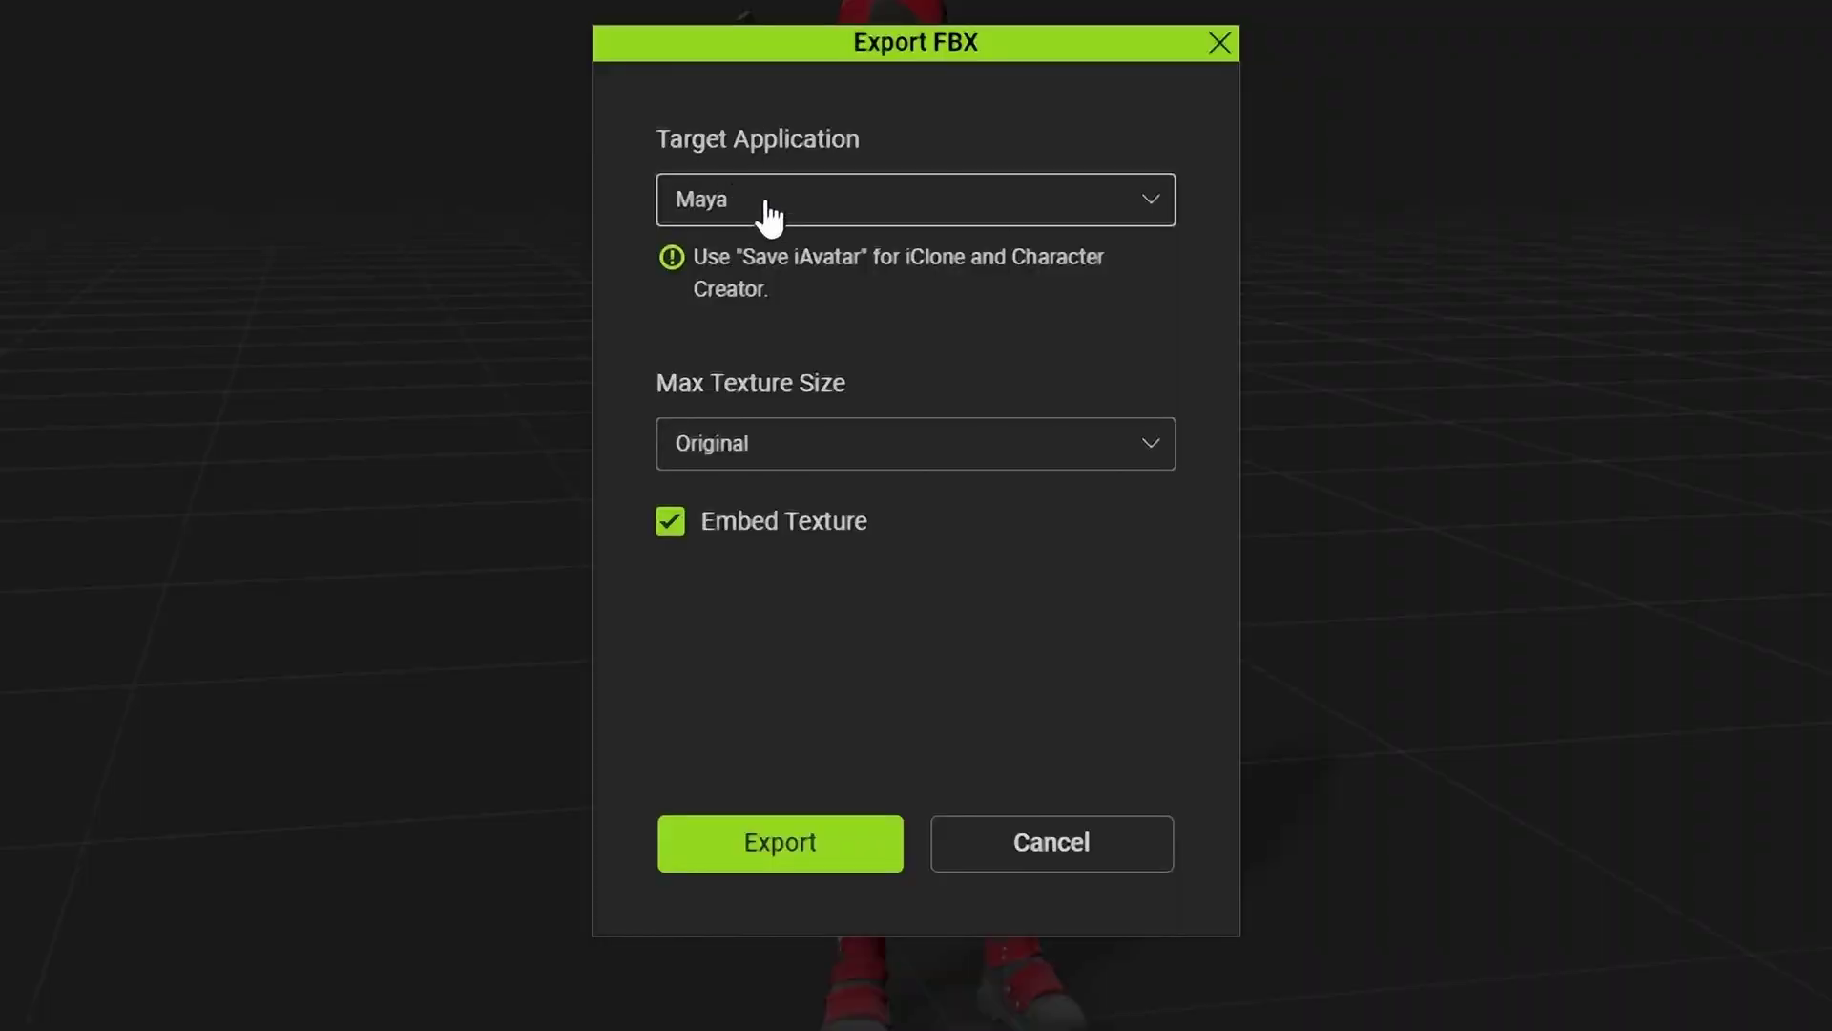
left_click(763, 214)
left_click(757, 429)
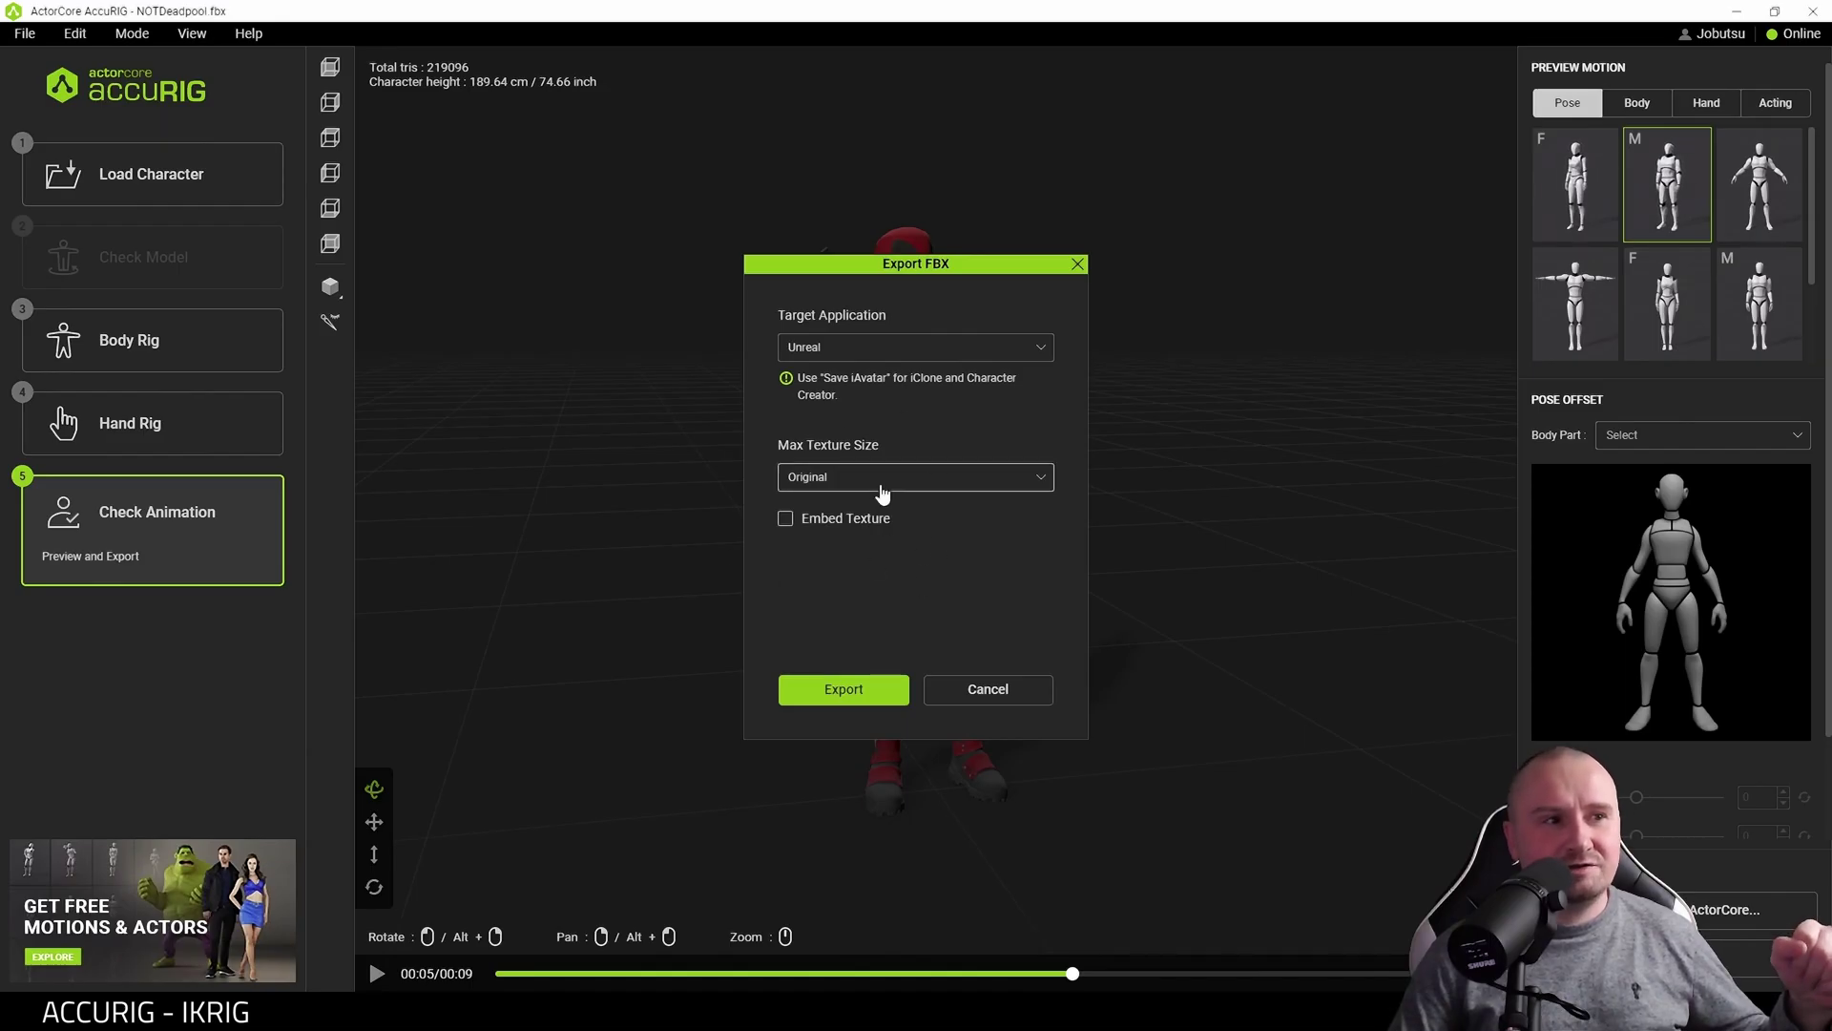
left_click(883, 479)
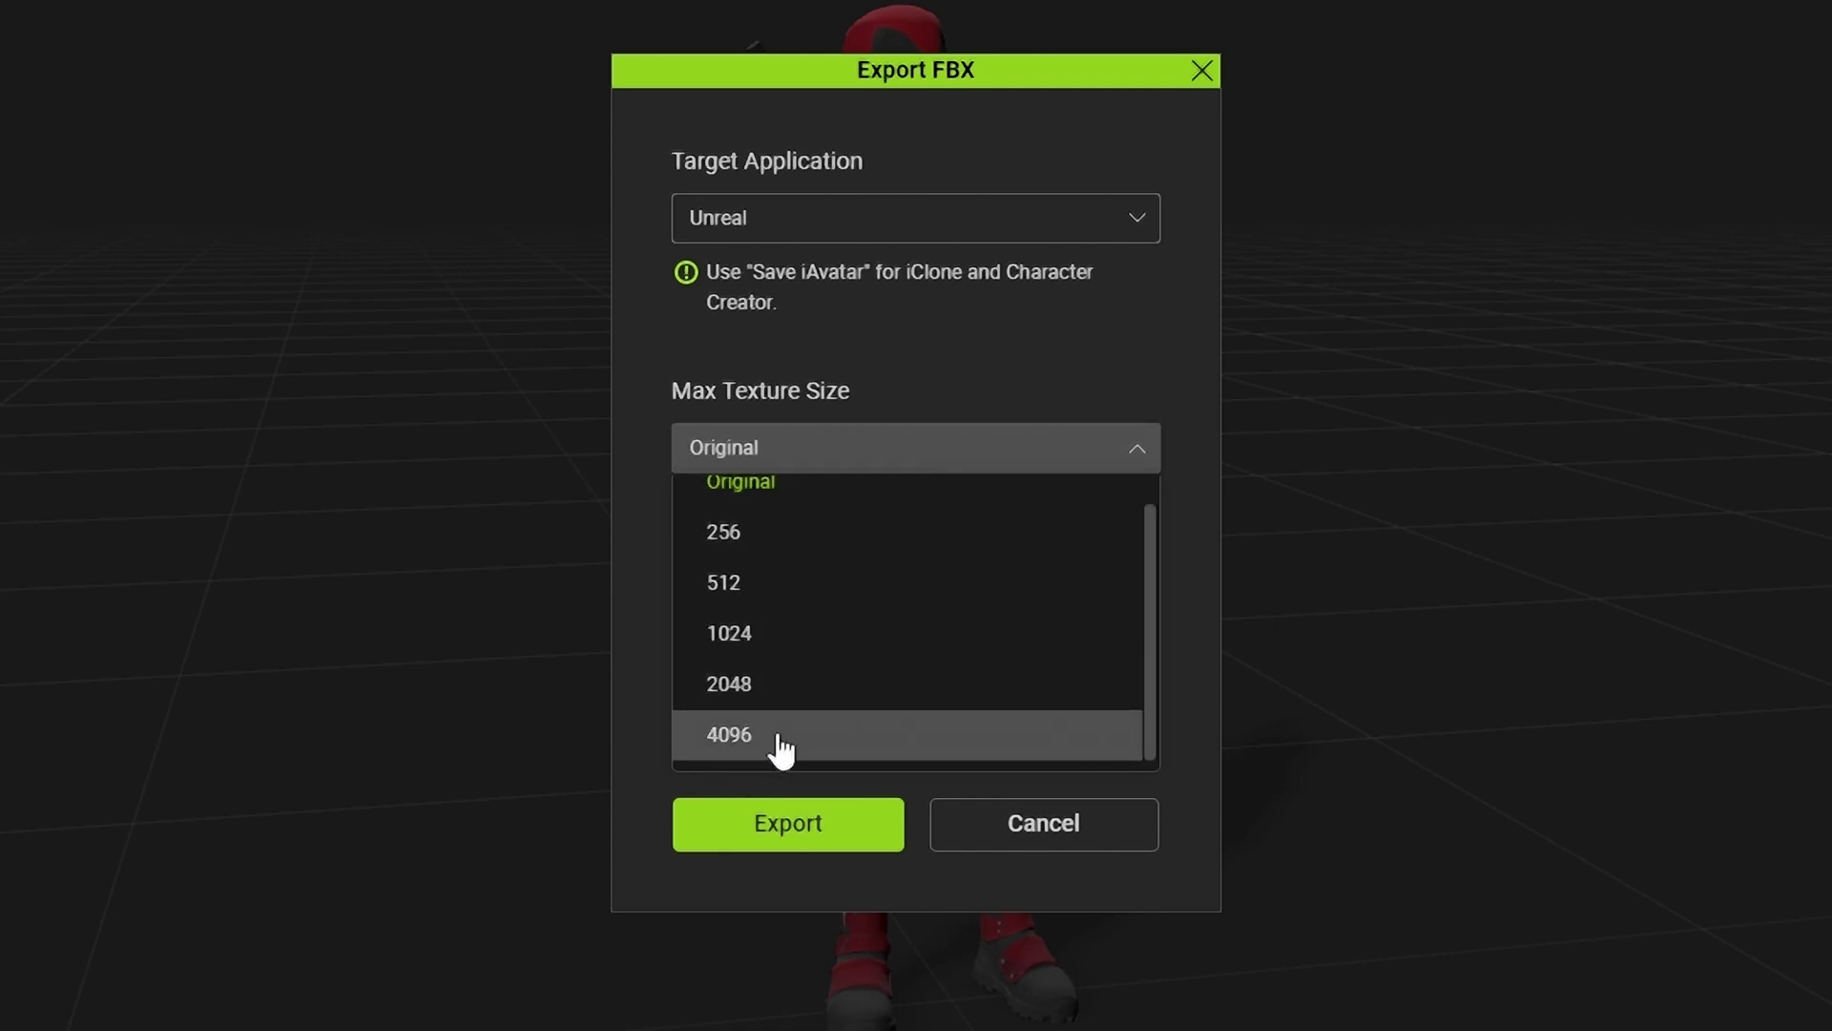
left_click(800, 453)
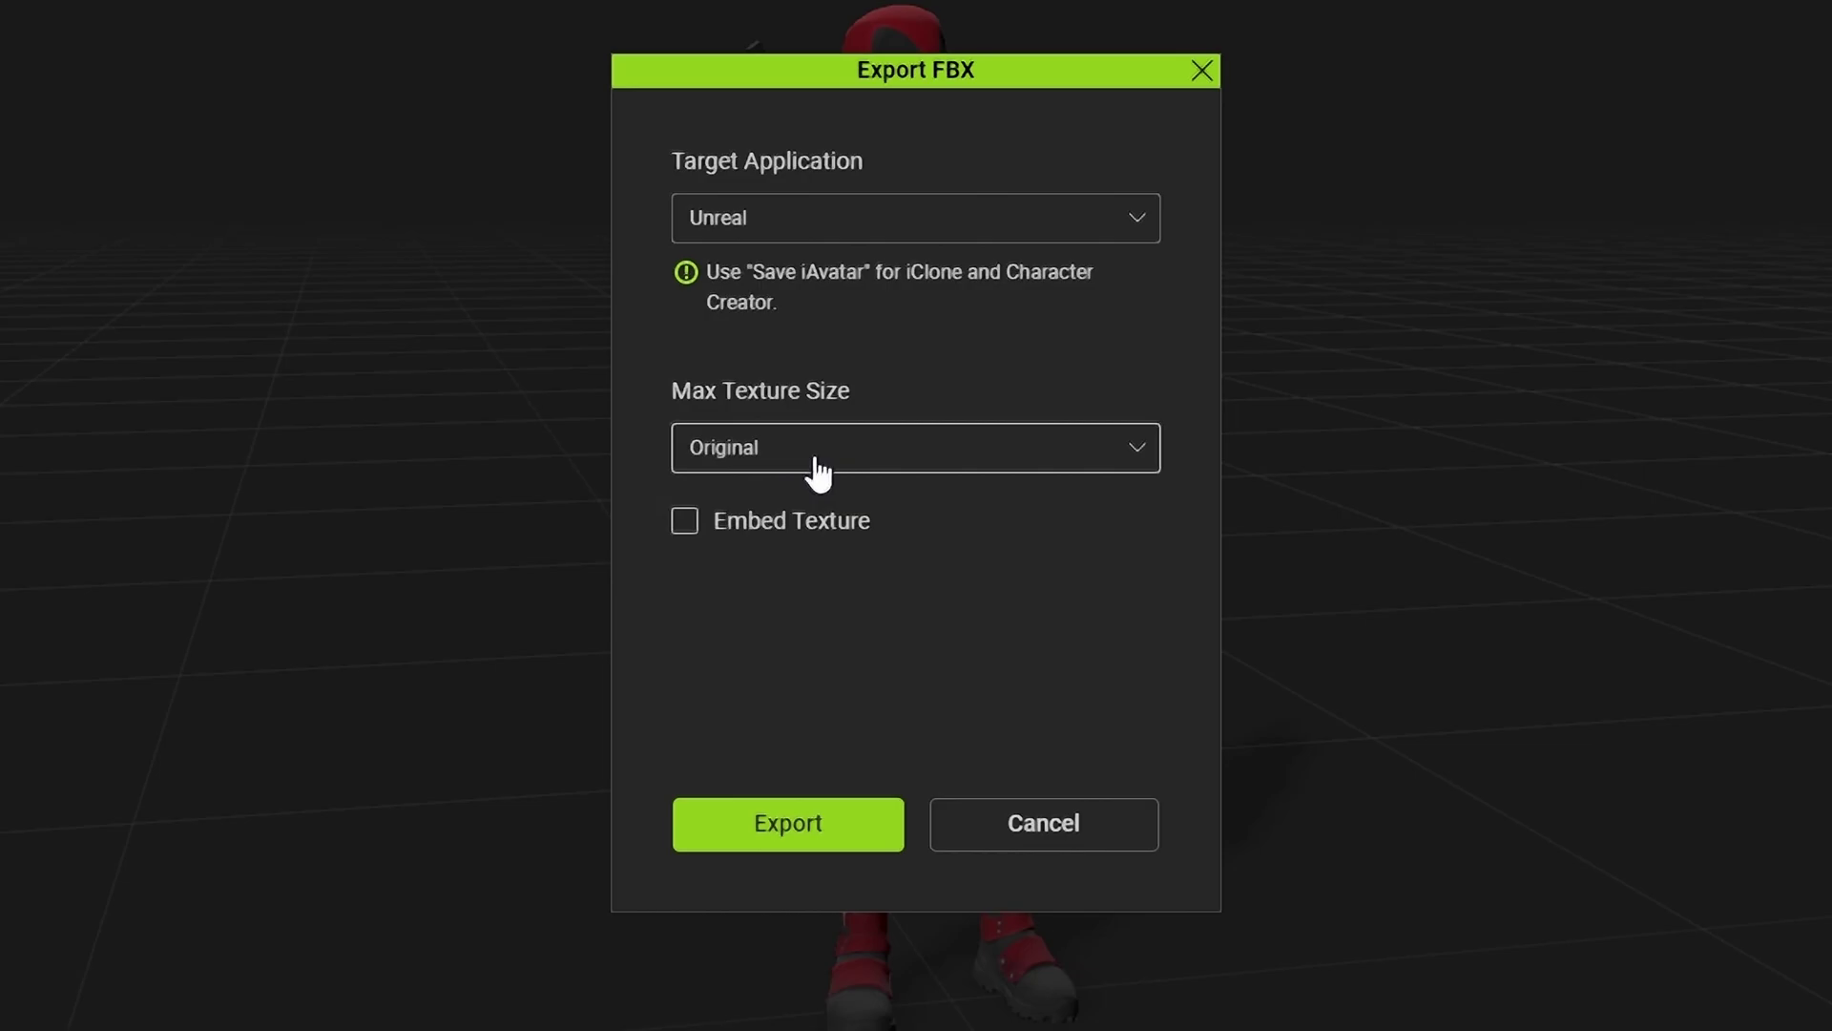
Export and save the file as NOTDeadpoolRigged.fbx
left_click(814, 826)
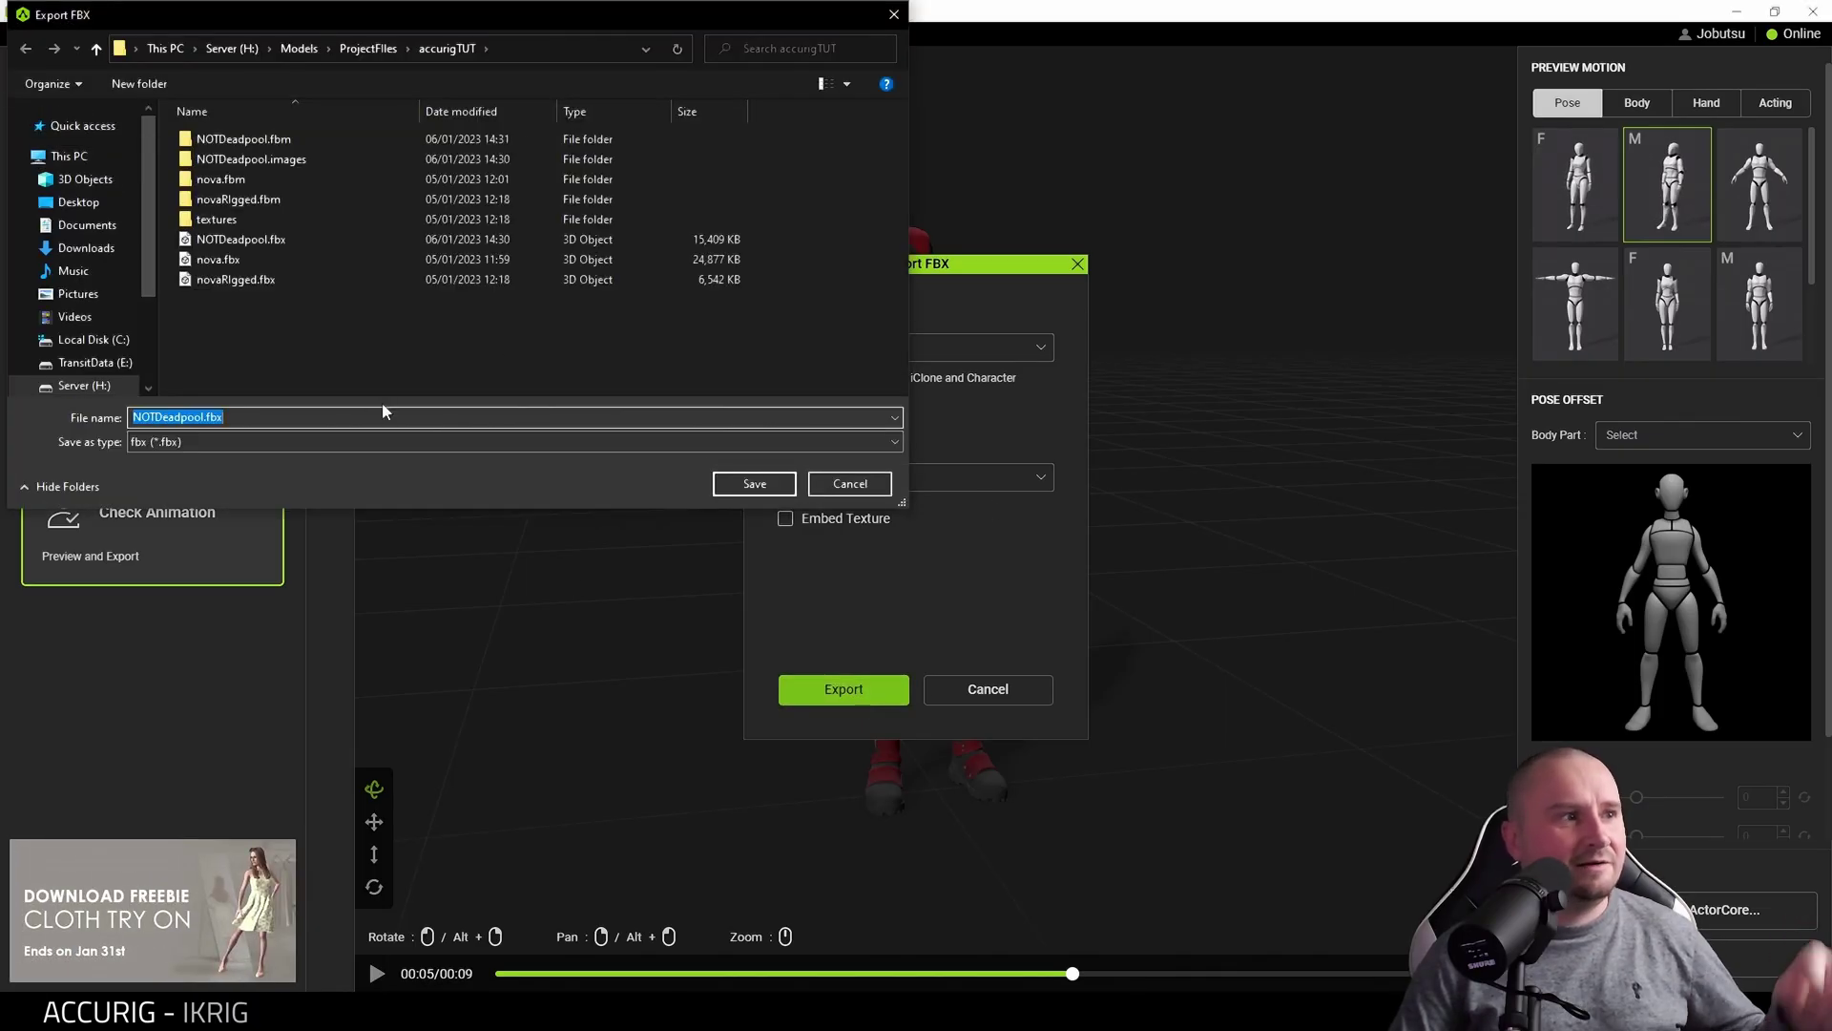
left_click(205, 418)
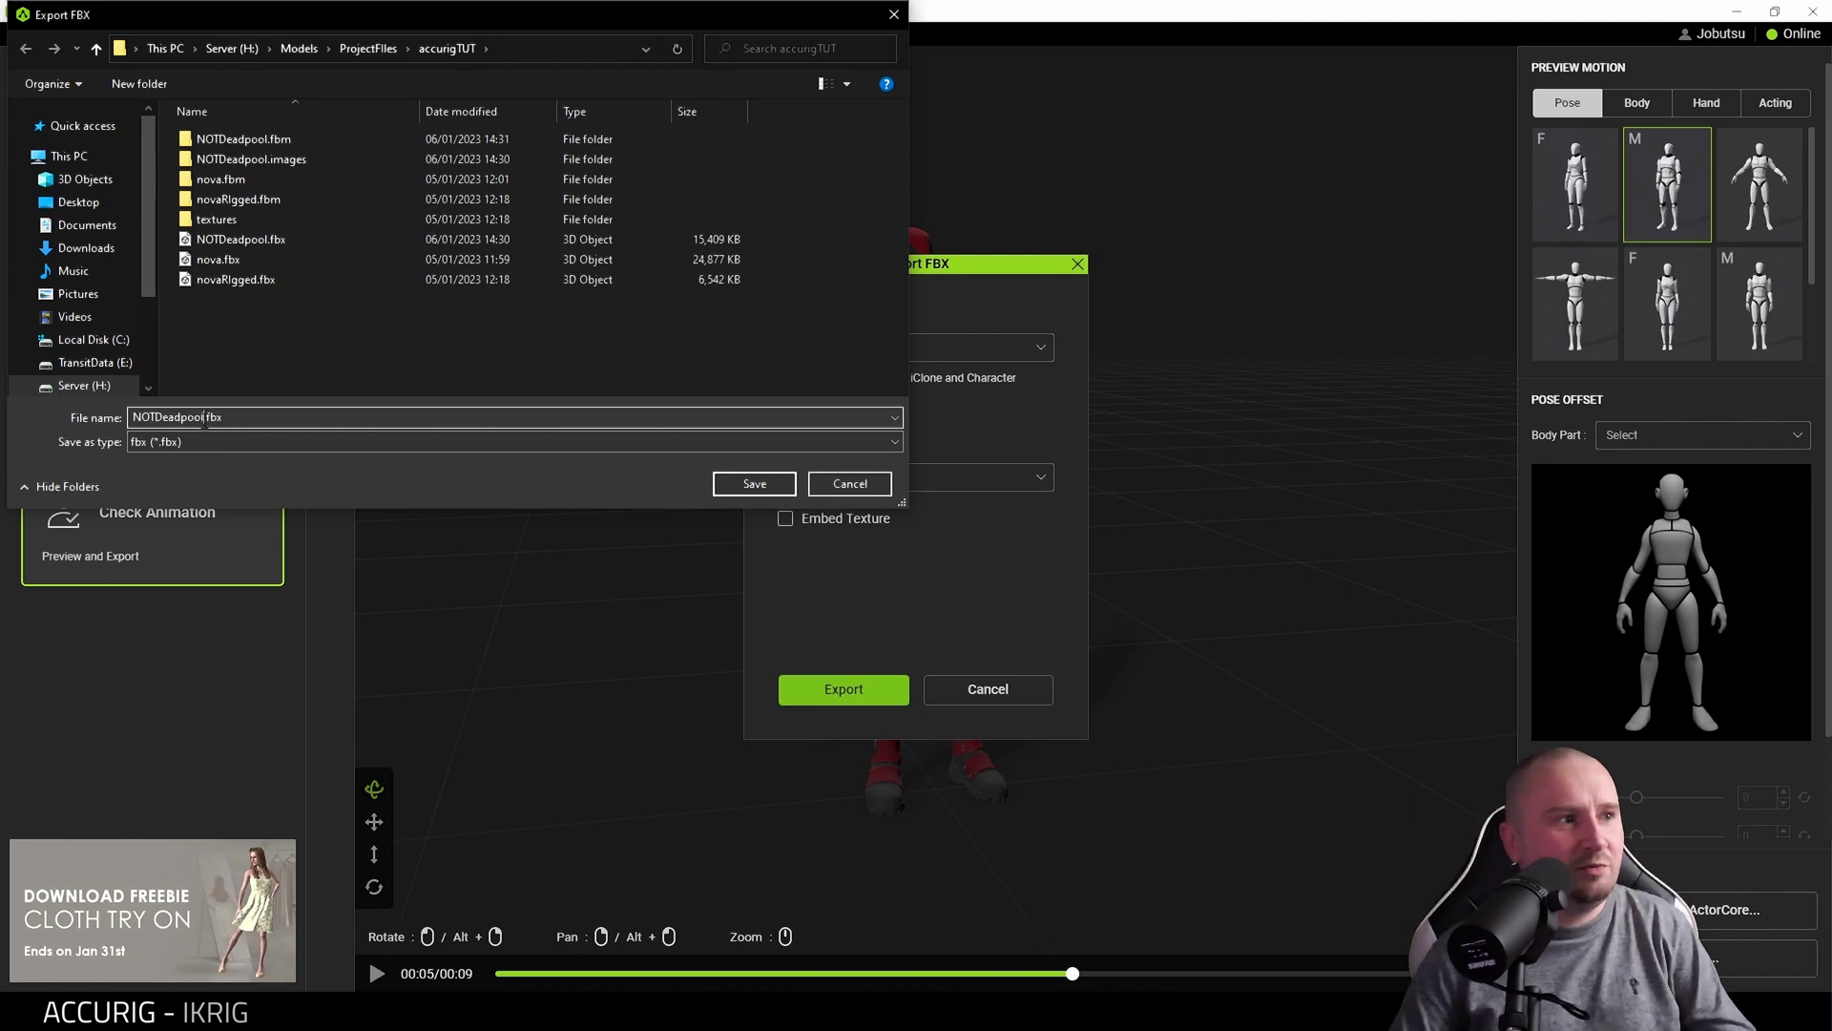
type("R")
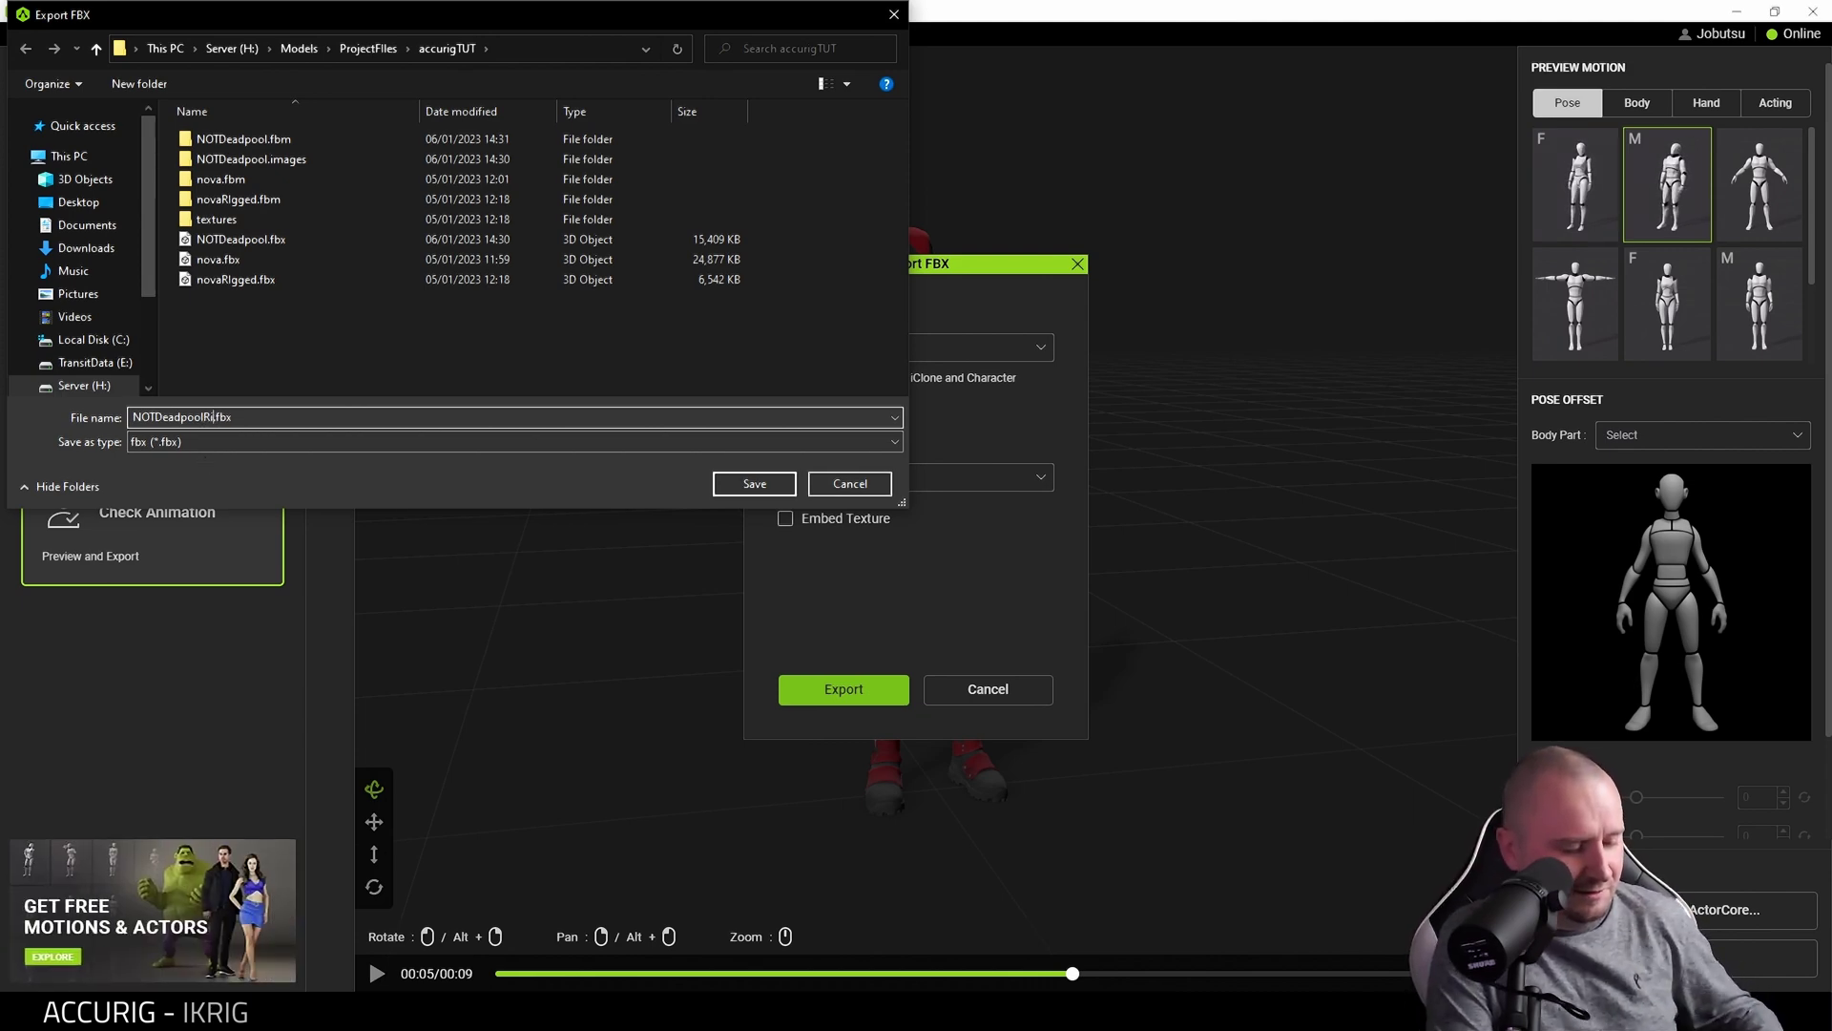
type("igged")
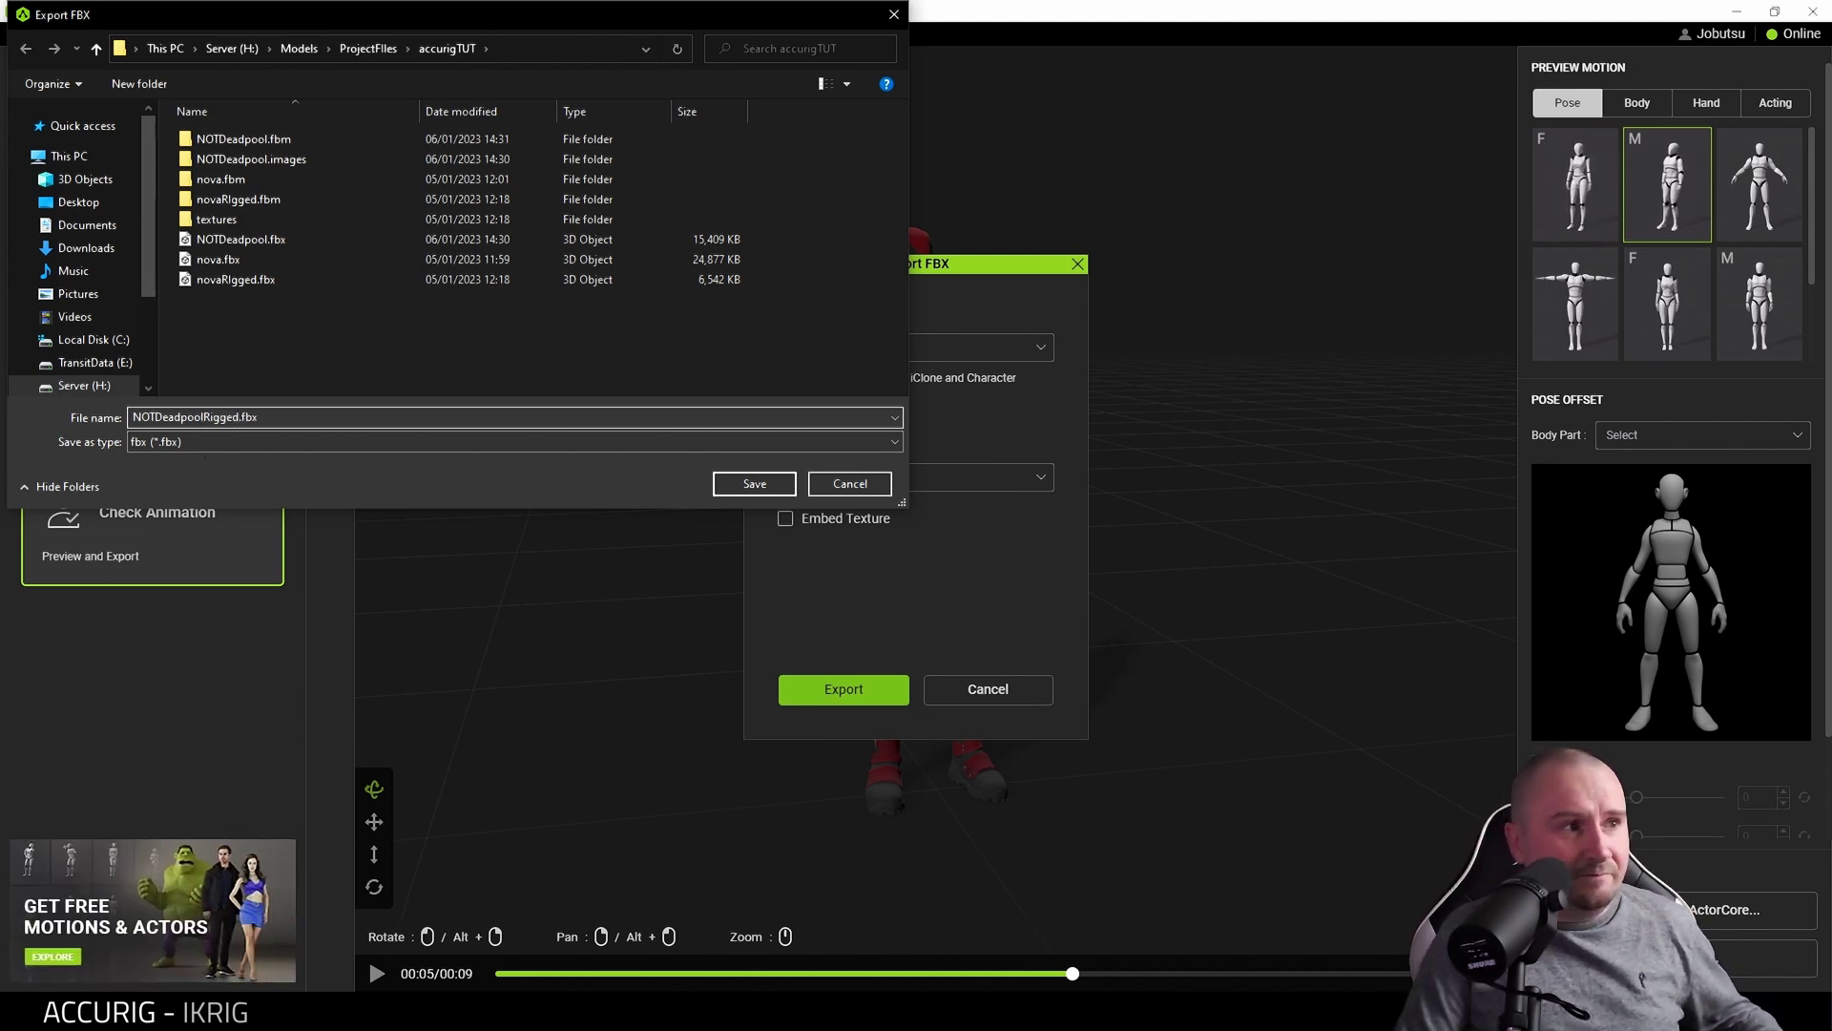
left_click(755, 485)
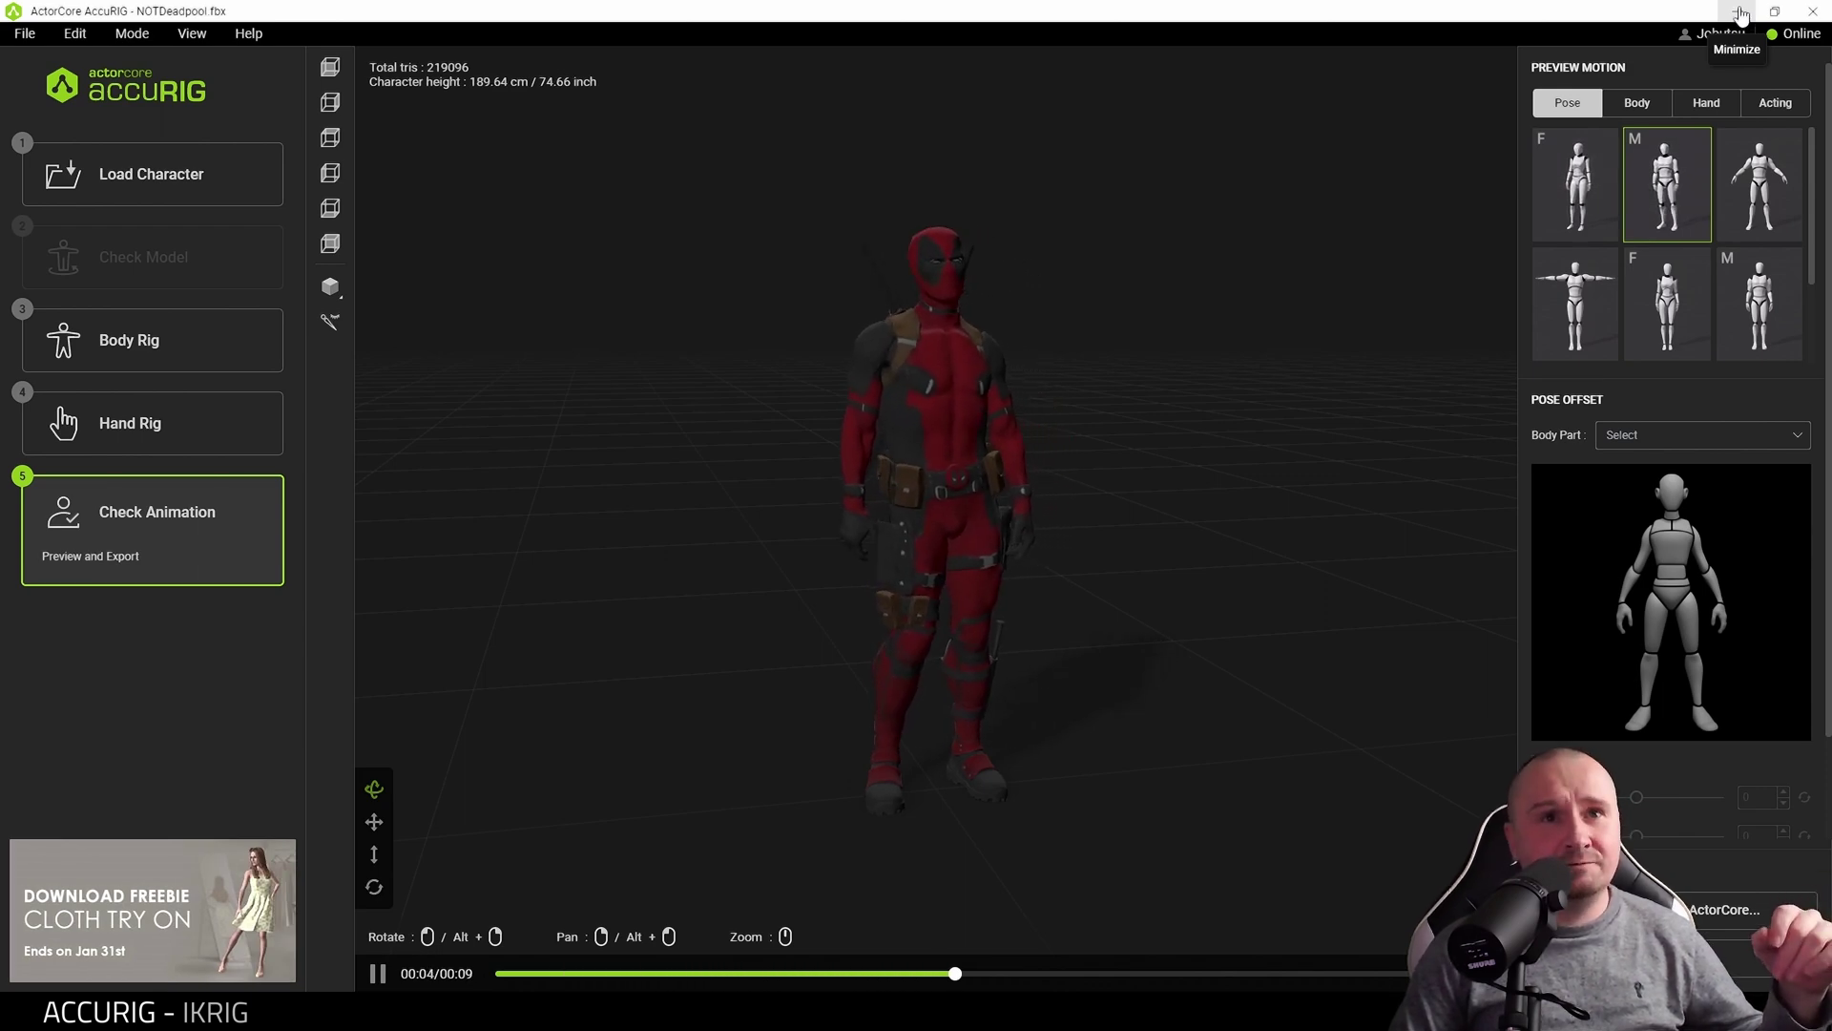
Create a new Games > Third Person template project called NOTDeadpool
left_click(1739, 13)
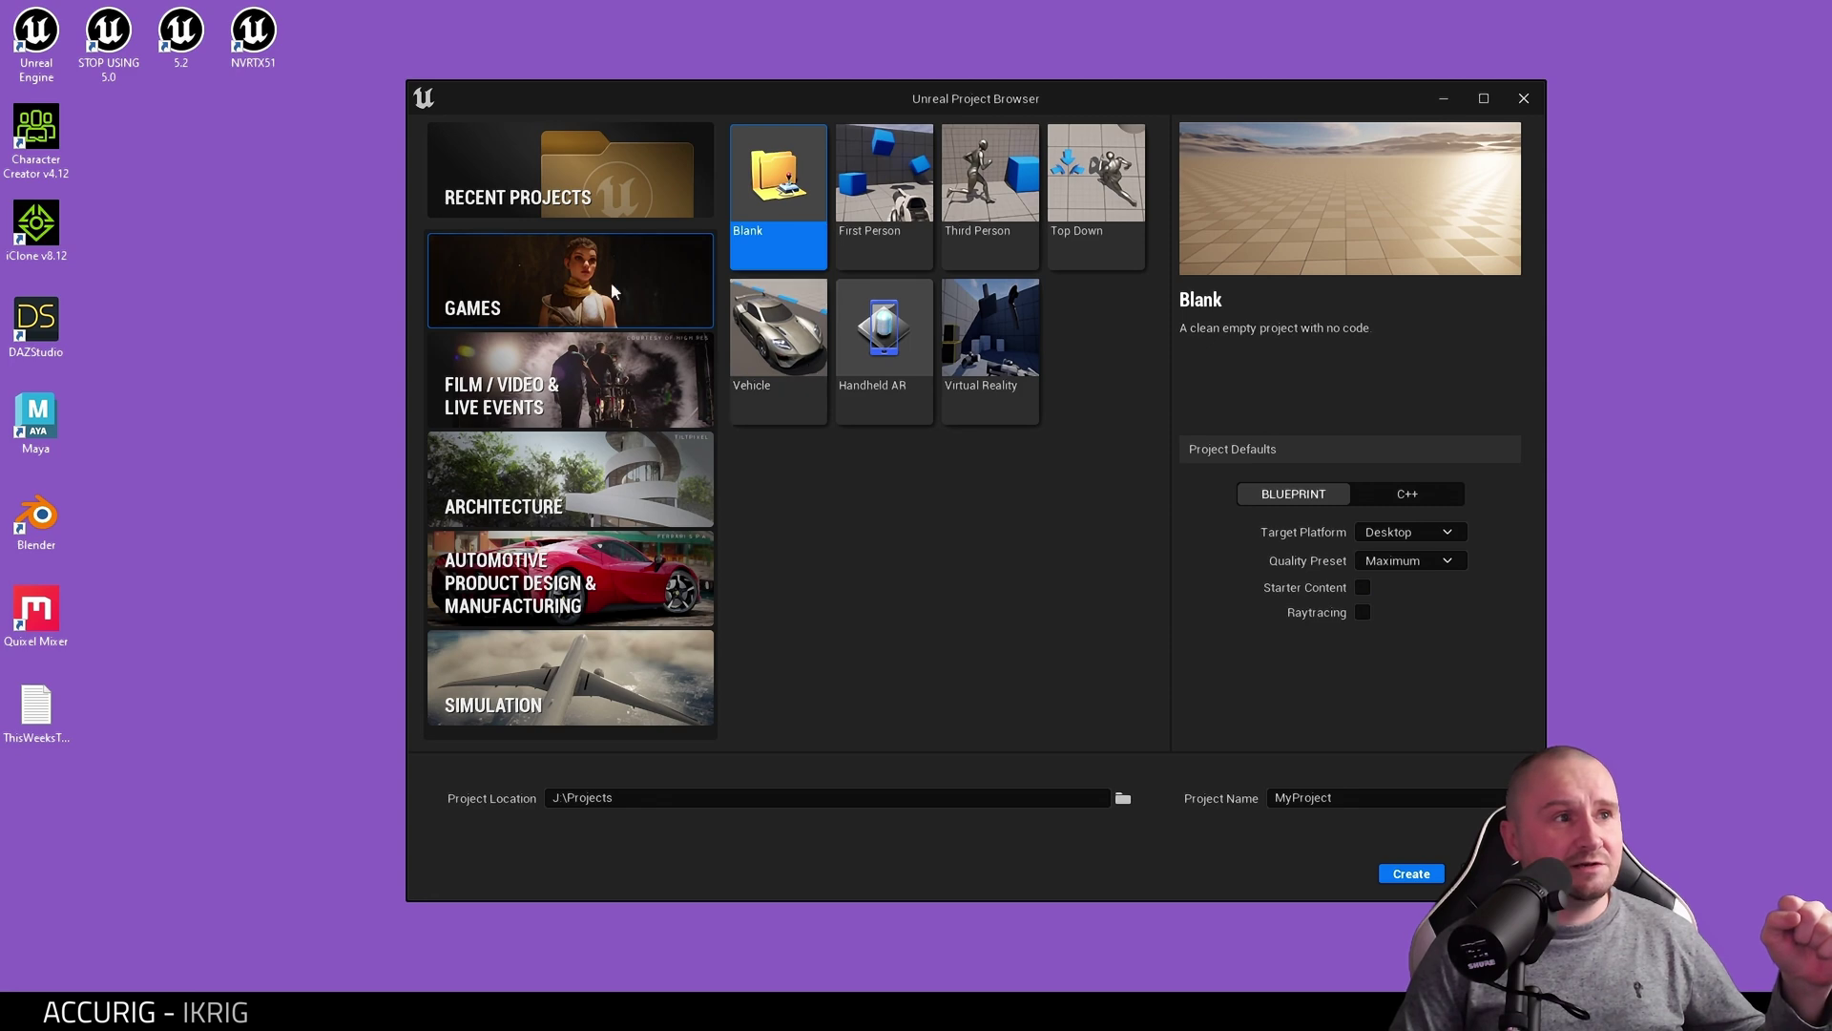
left_click(987, 222)
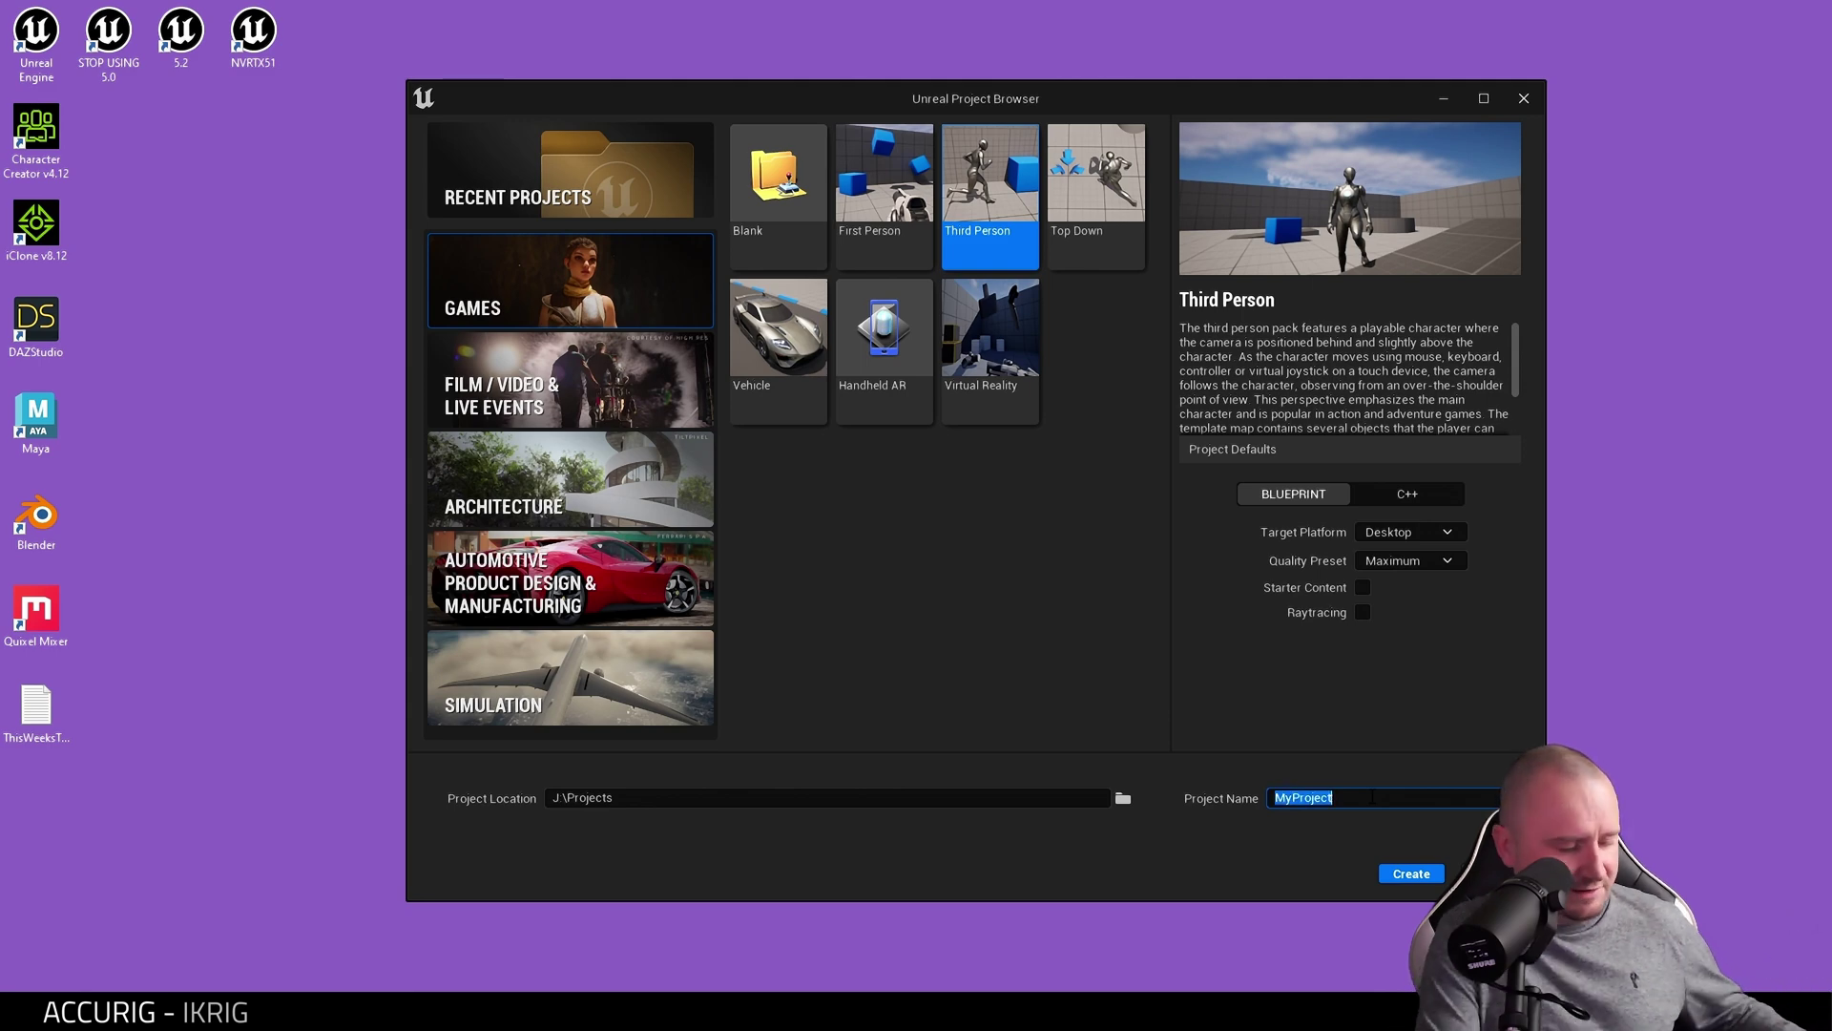
key("BackSpace")
type("A")
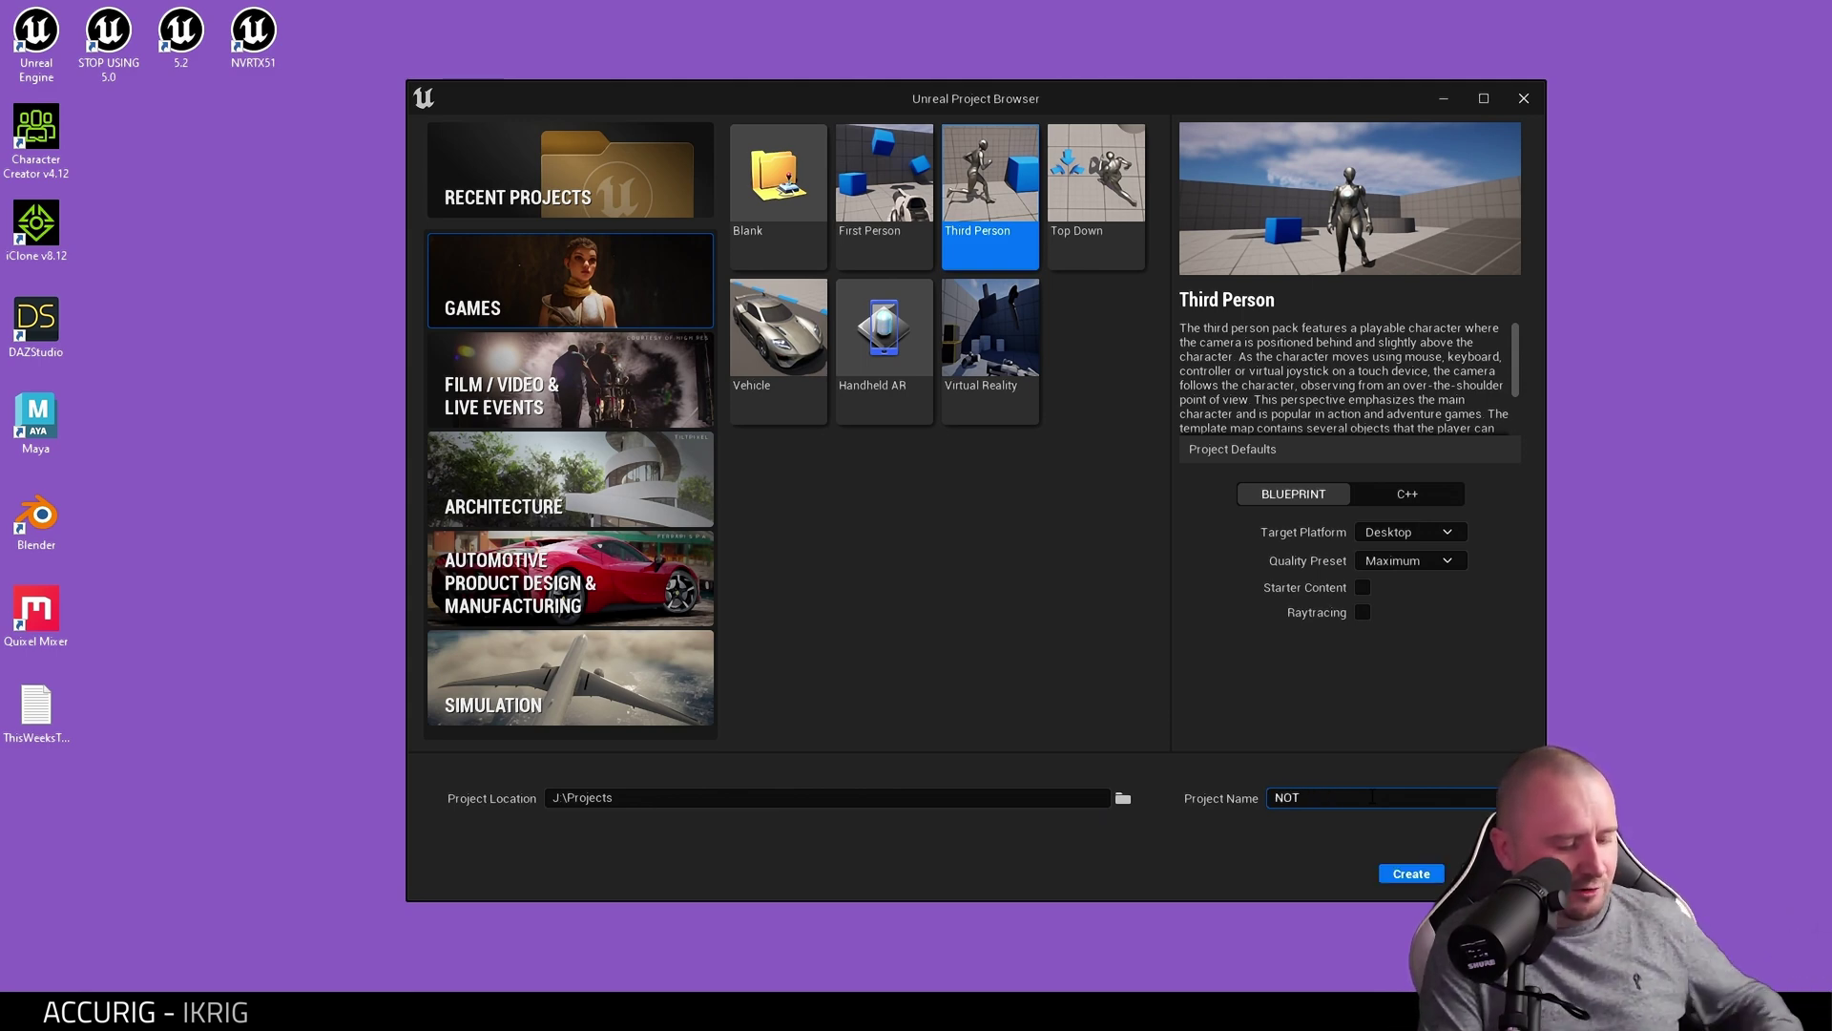
type("Dead")
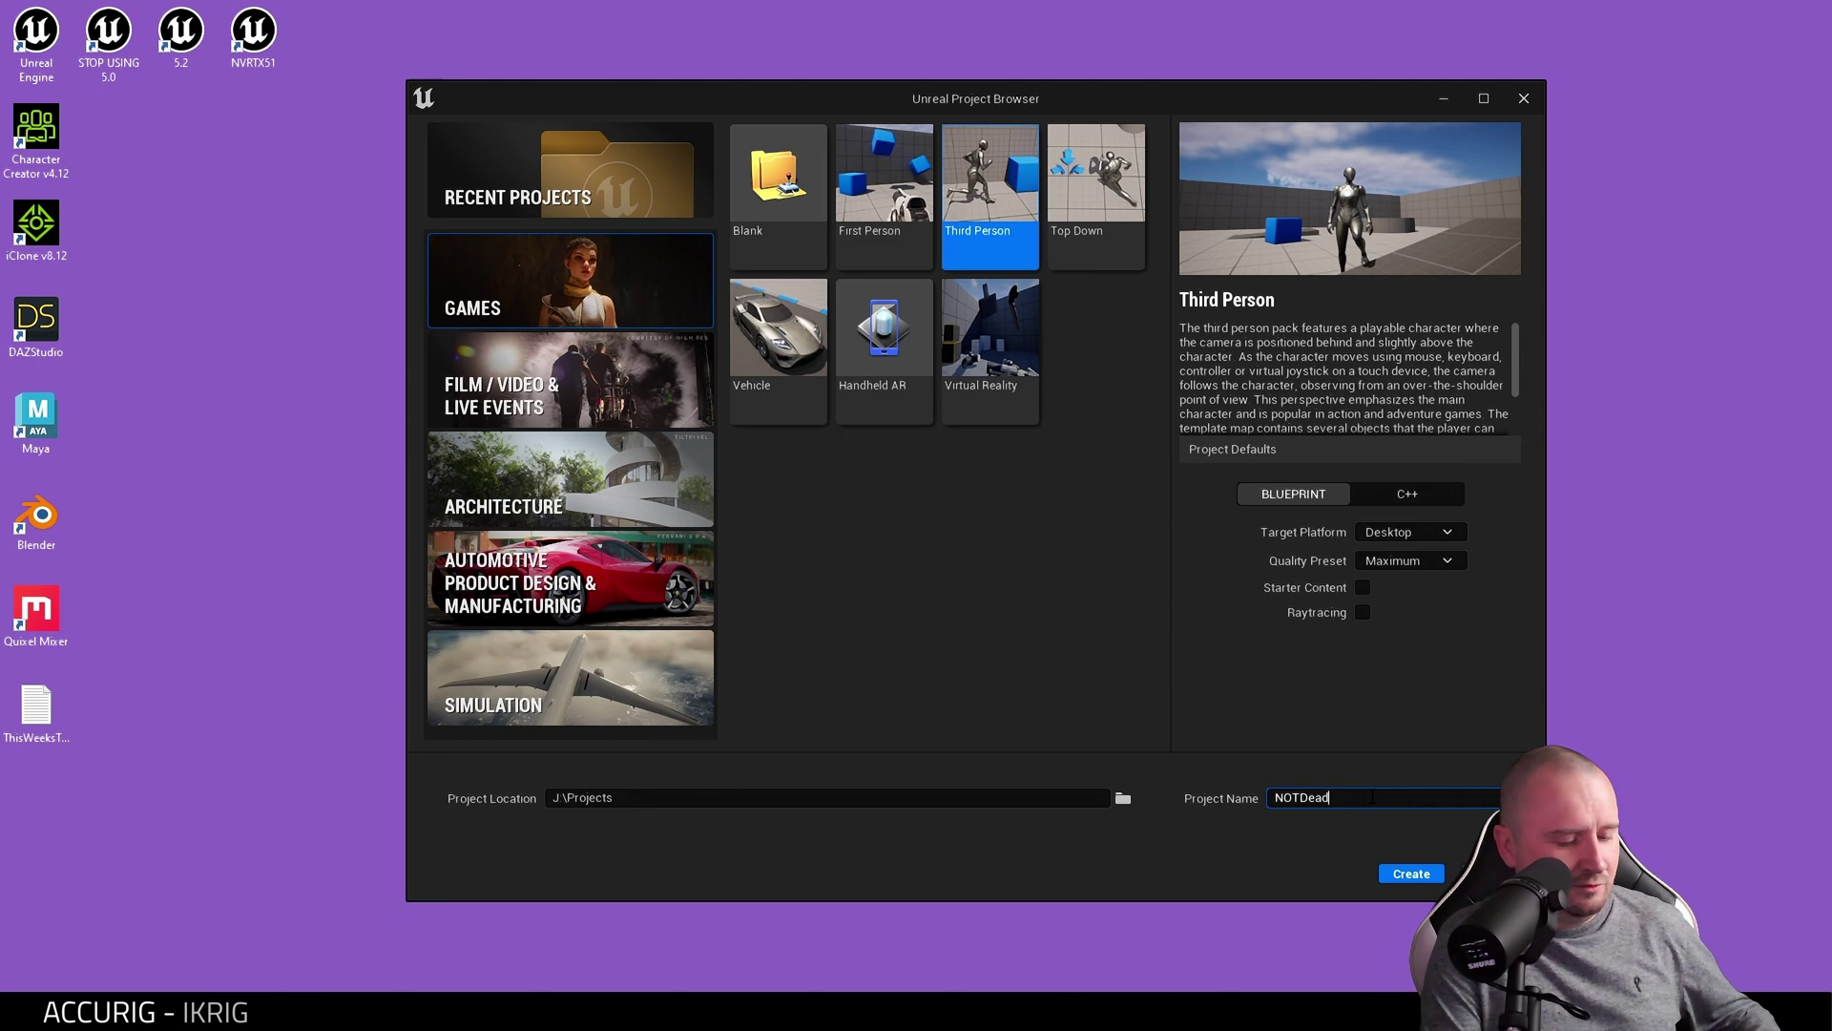
type("pool")
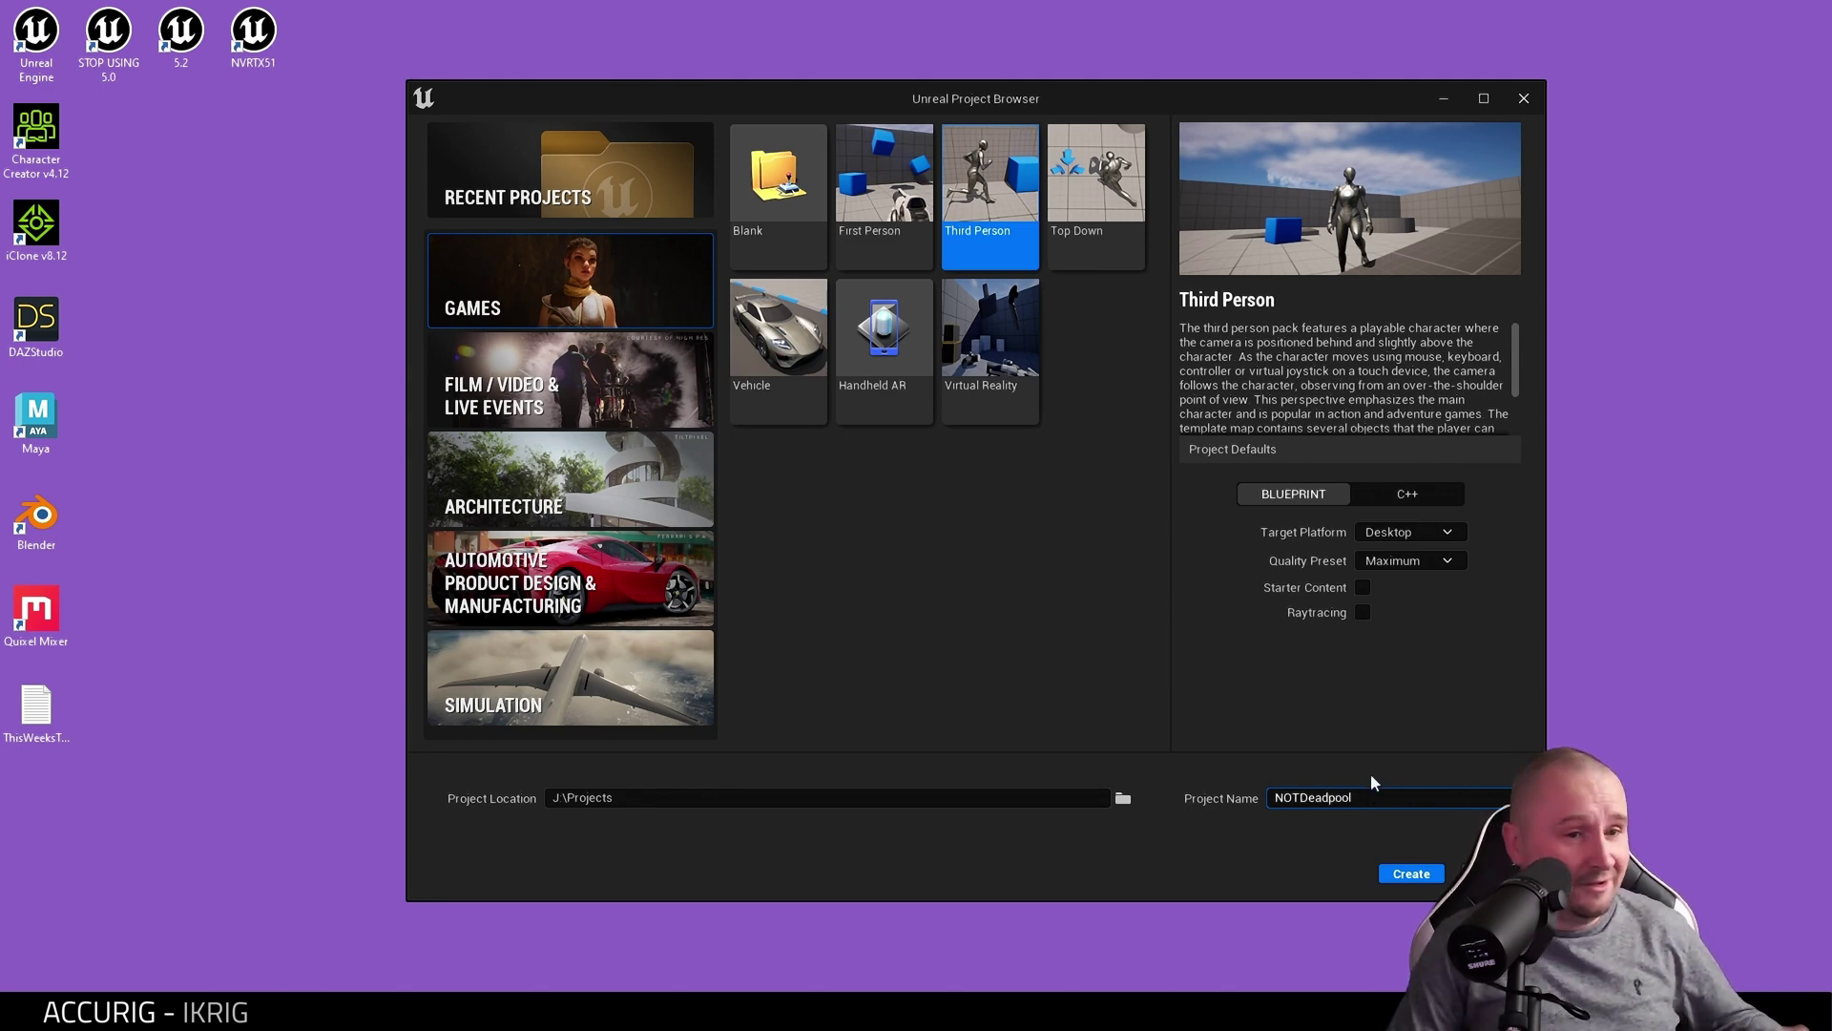
left_click(1433, 879)
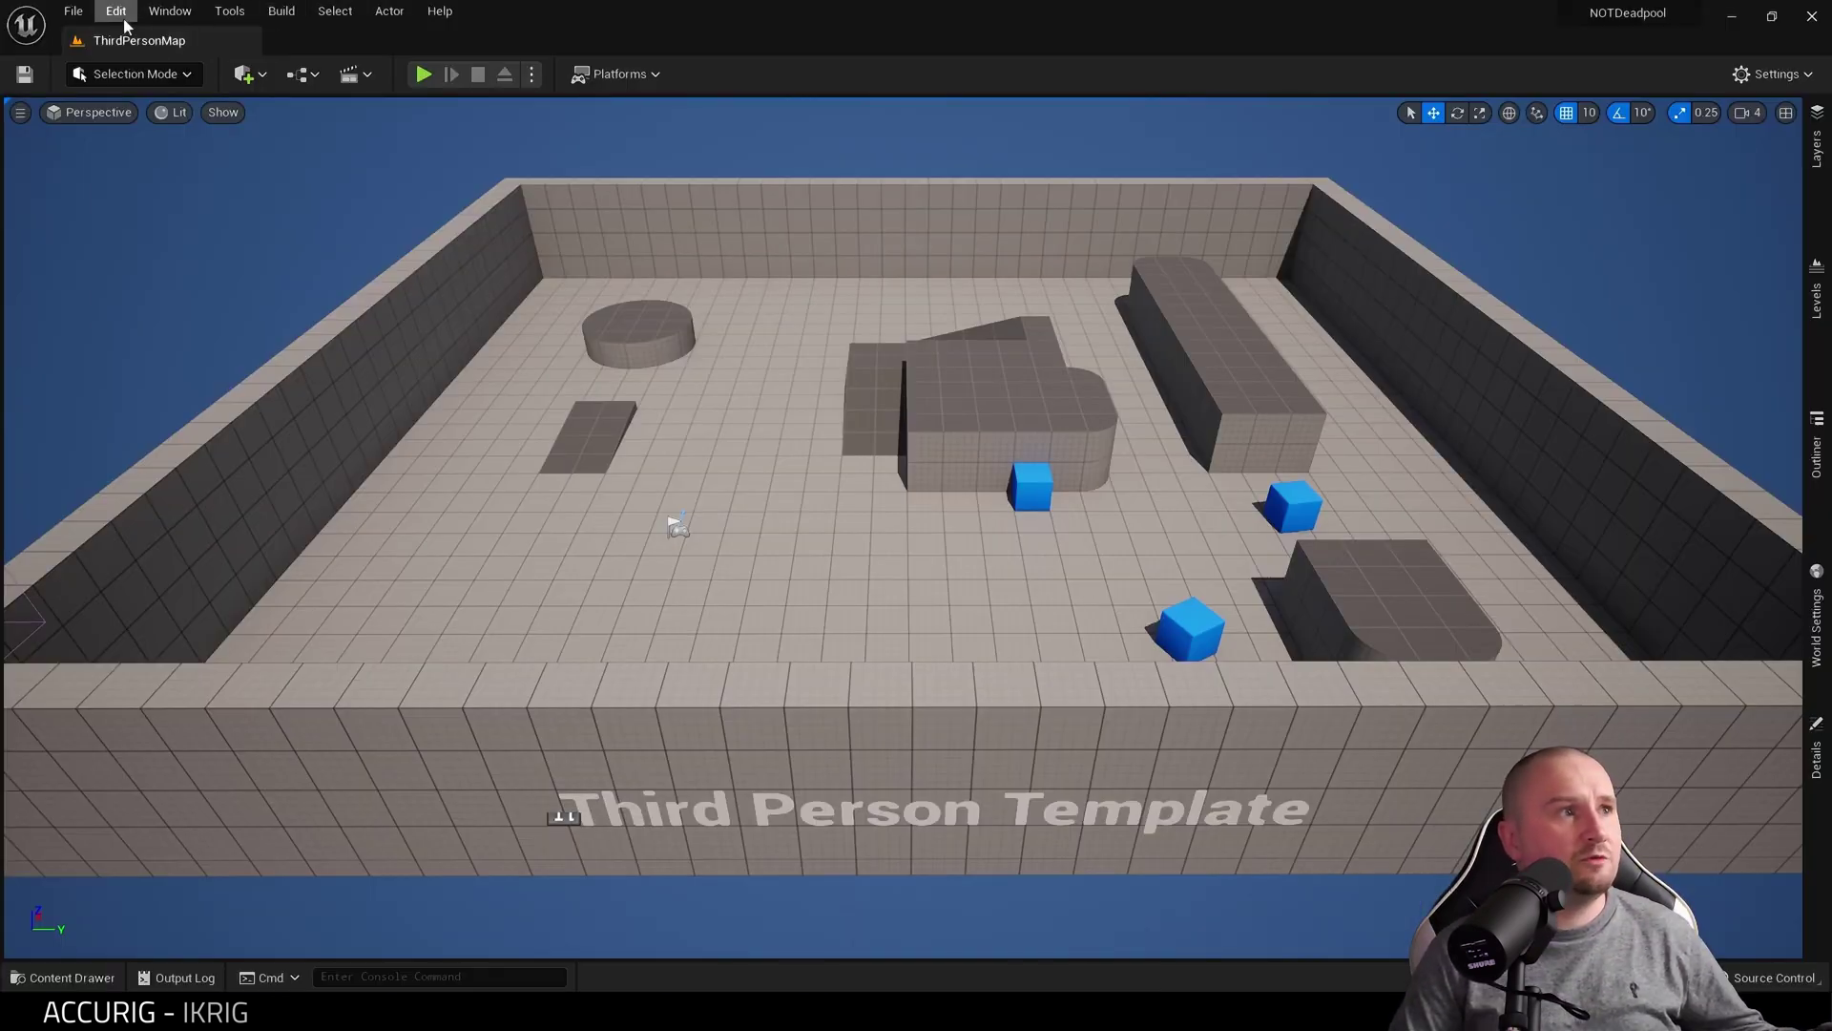
Search plugins for 'auto', enable Character Creator & iClone Auto Setup, and restart the editor
left_click(124, 19)
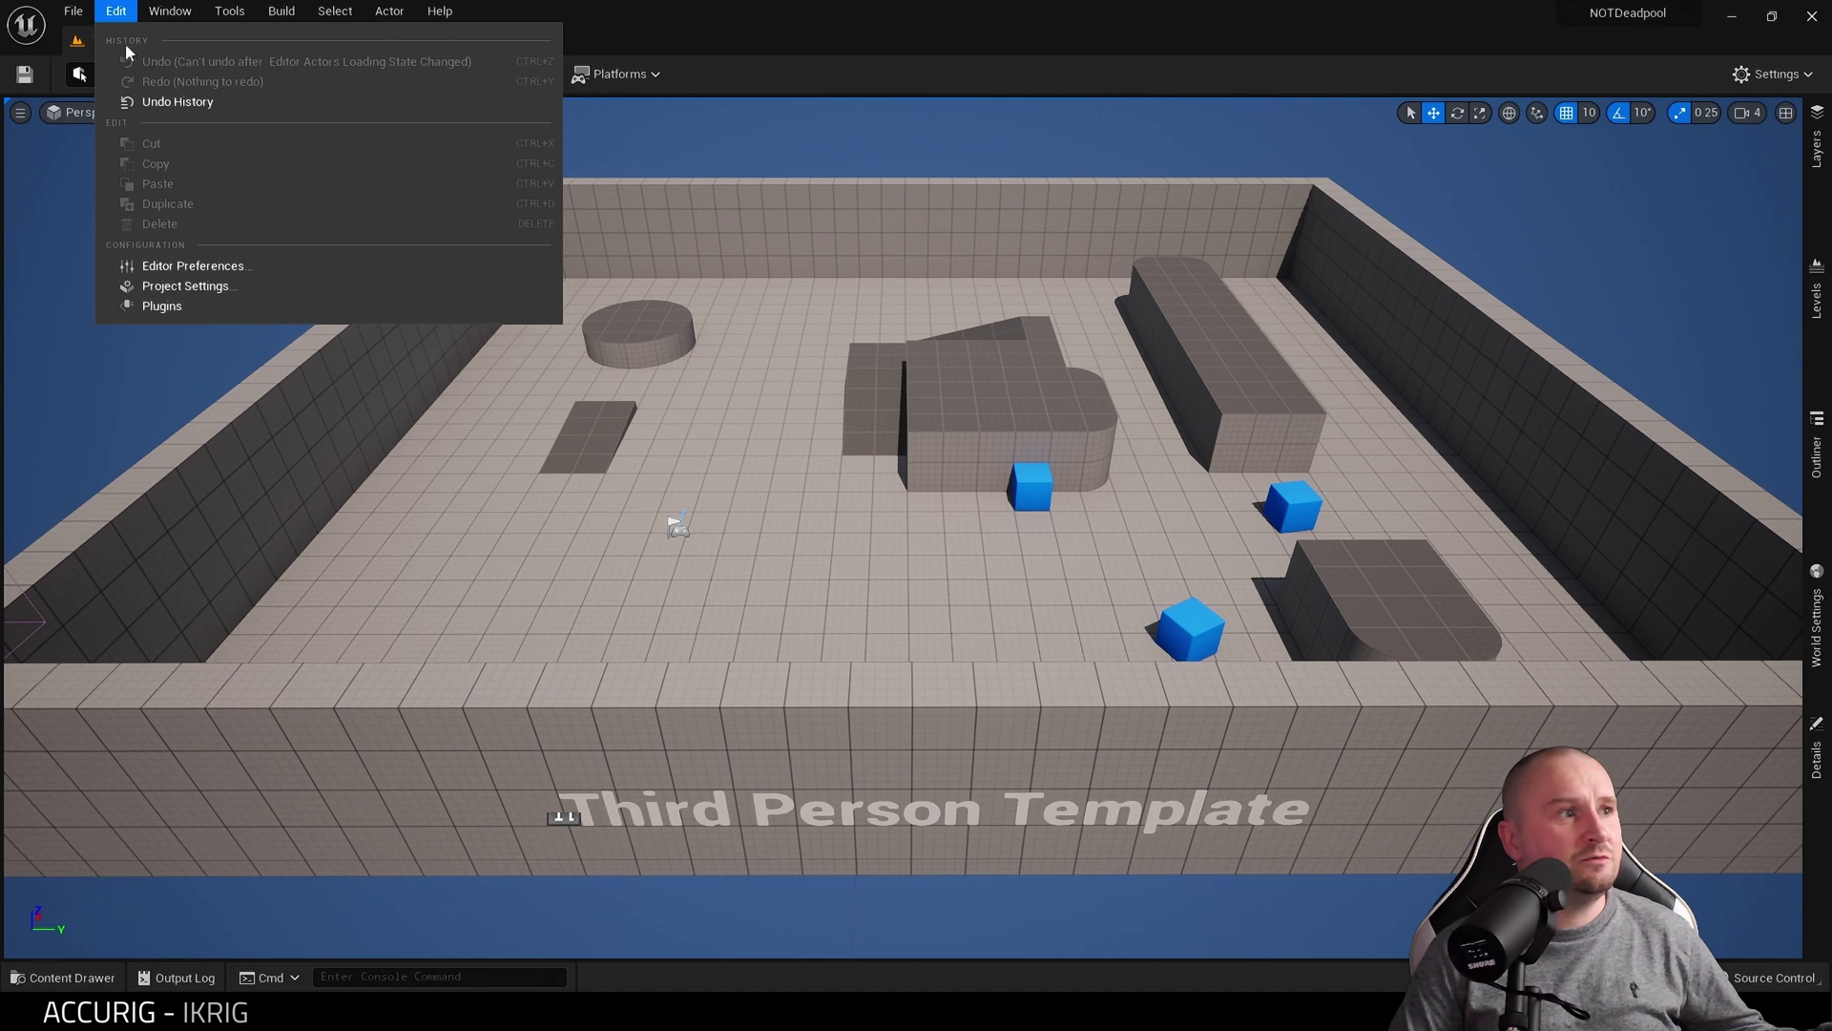
left_click(183, 305)
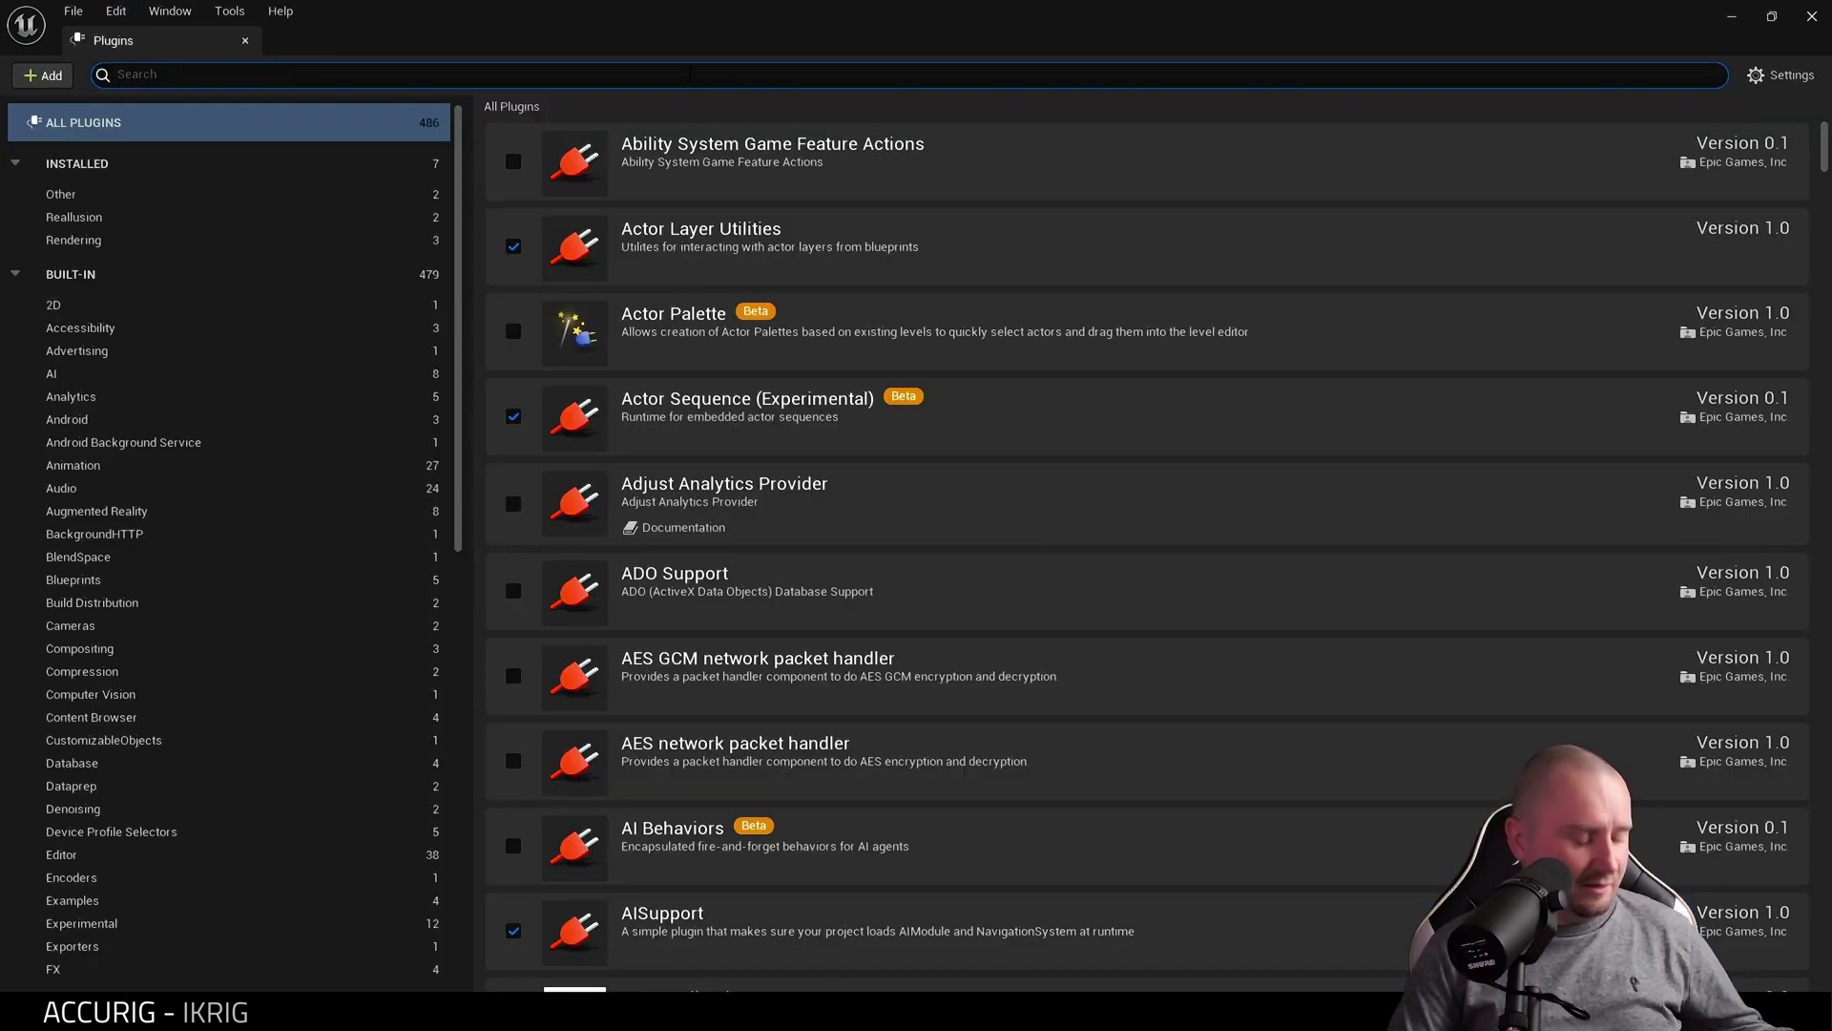
type("auto")
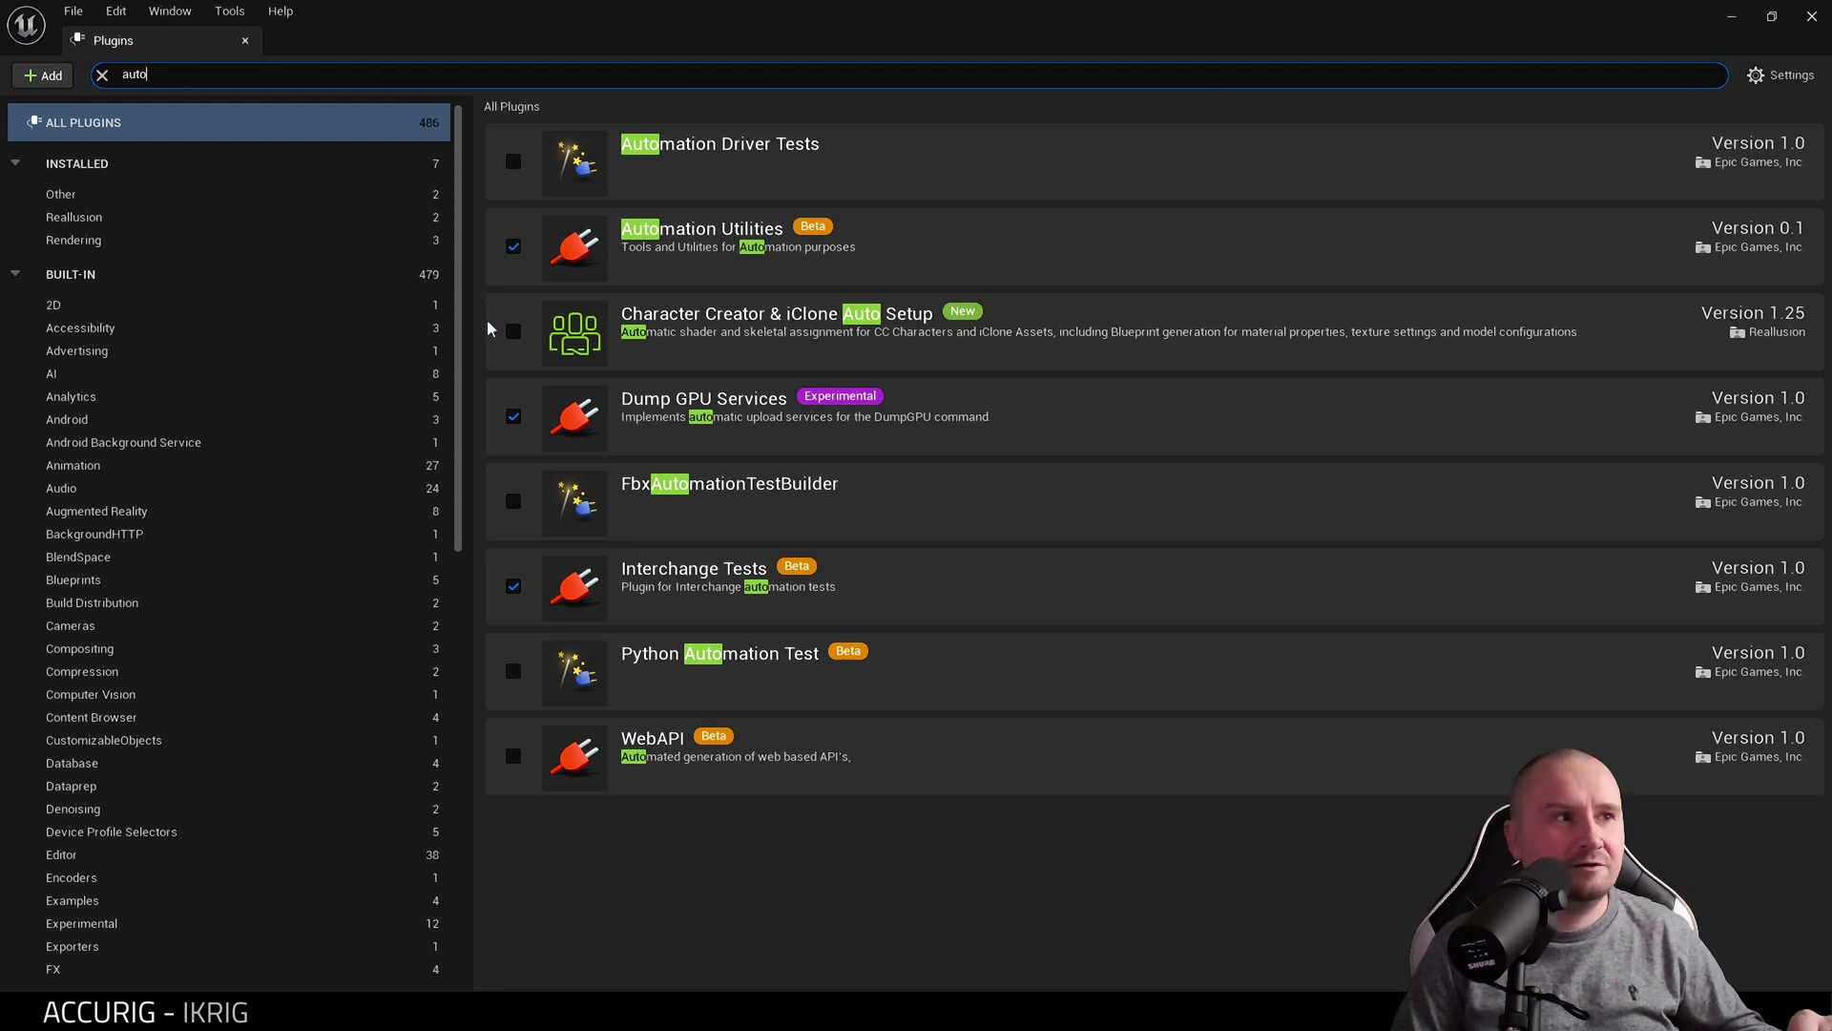
left_click(515, 331)
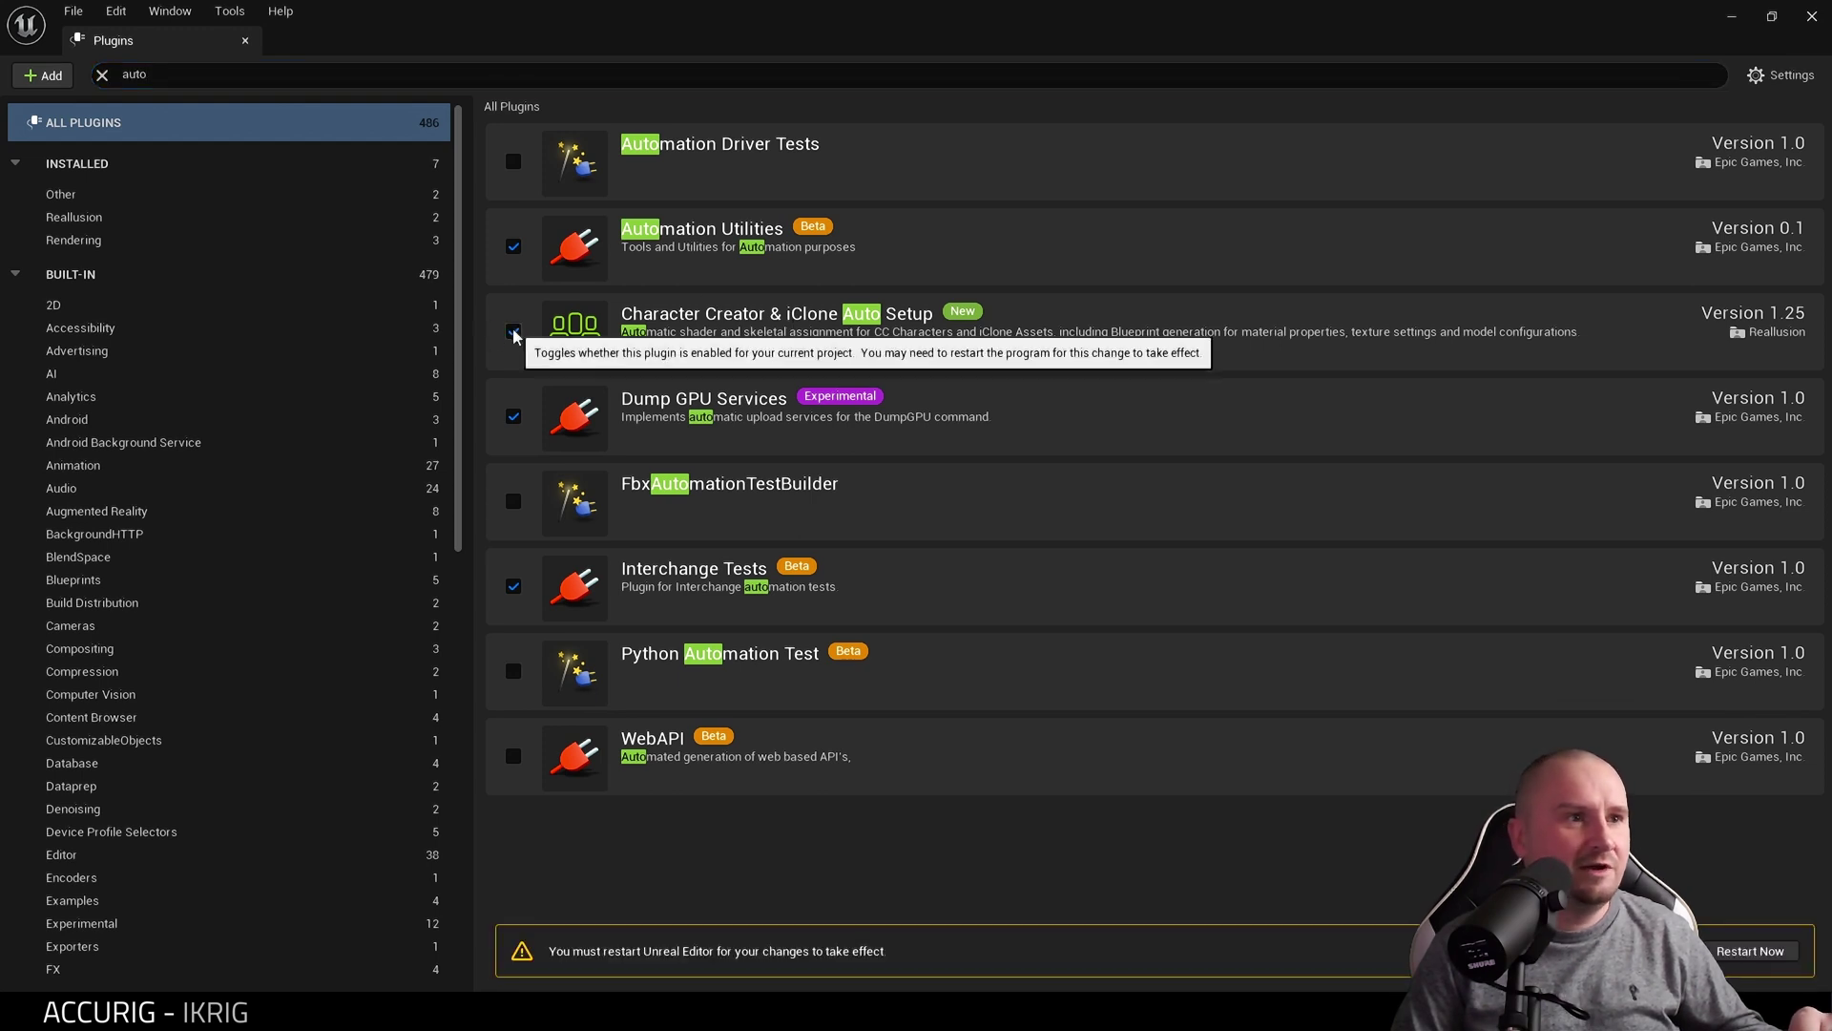
left_click(1750, 952)
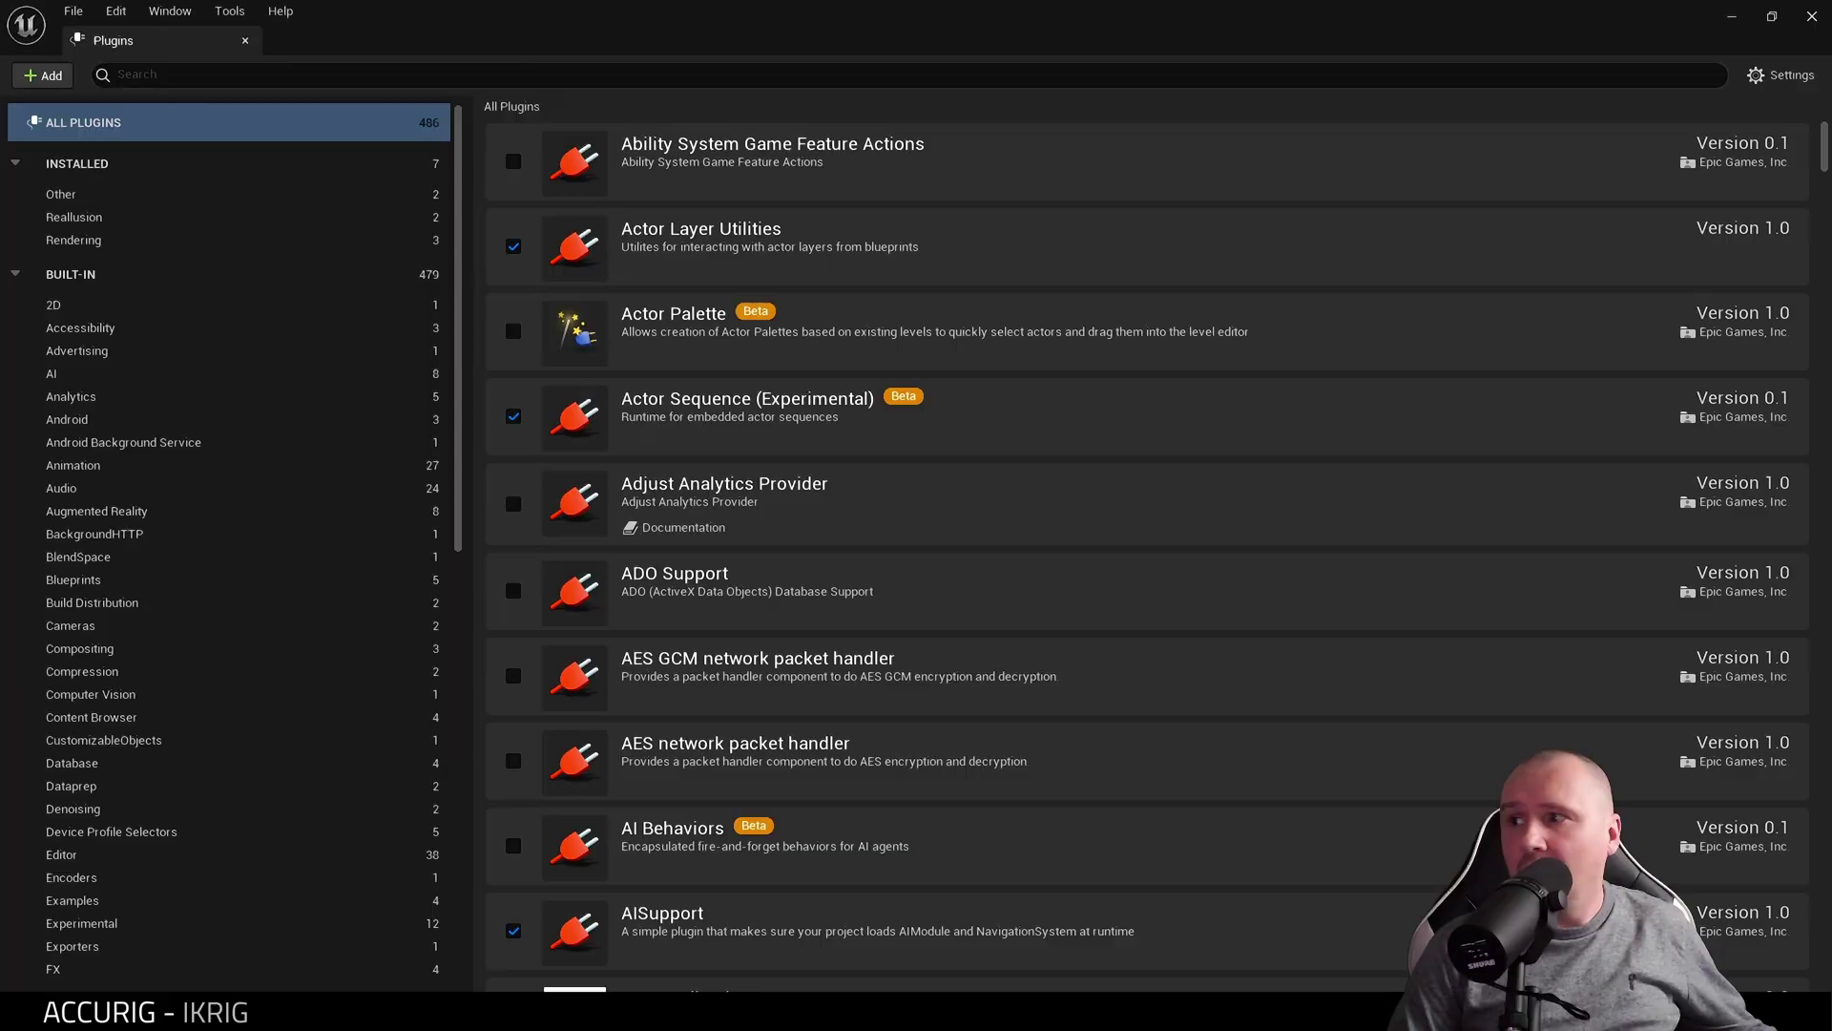
left_click(1812, 29)
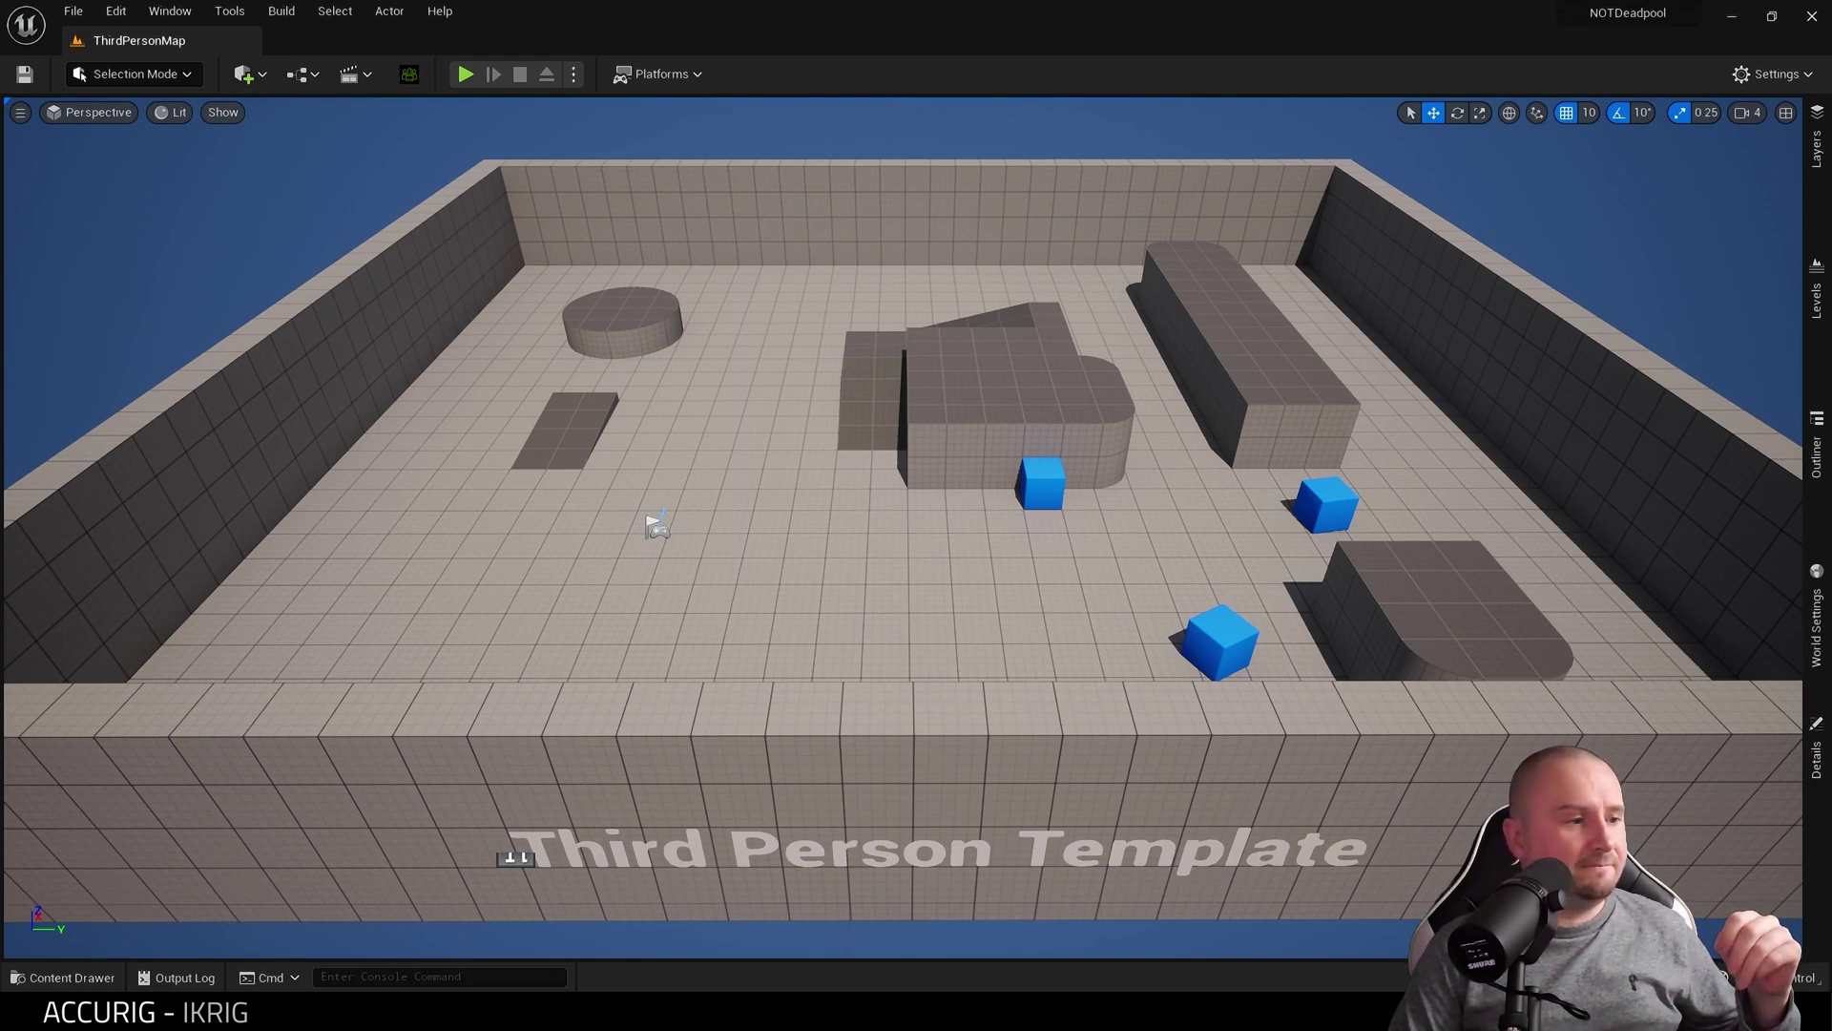
Download the Auto Setup Version 1.25 installer for UE 5.1 from the Reallusion page
key("alt+Tab")
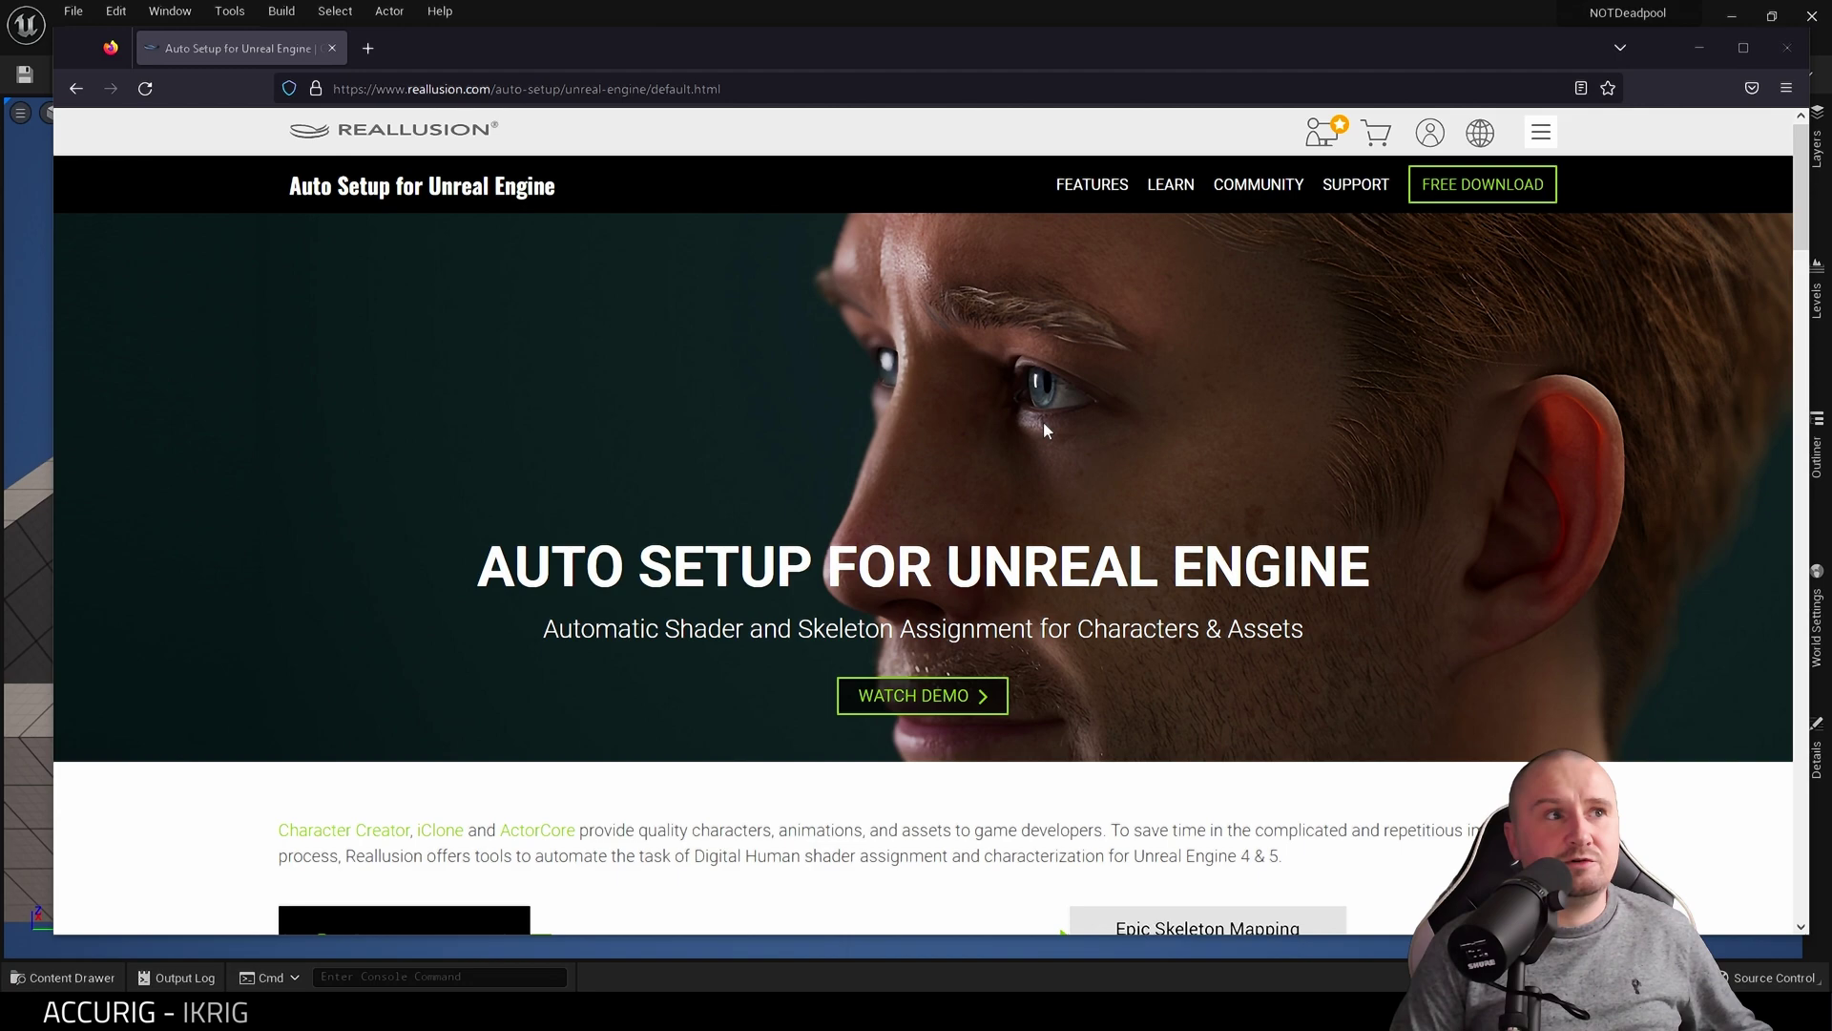
scroll(1441, 628, "down", 2)
scroll(1440, 628, "up", 2)
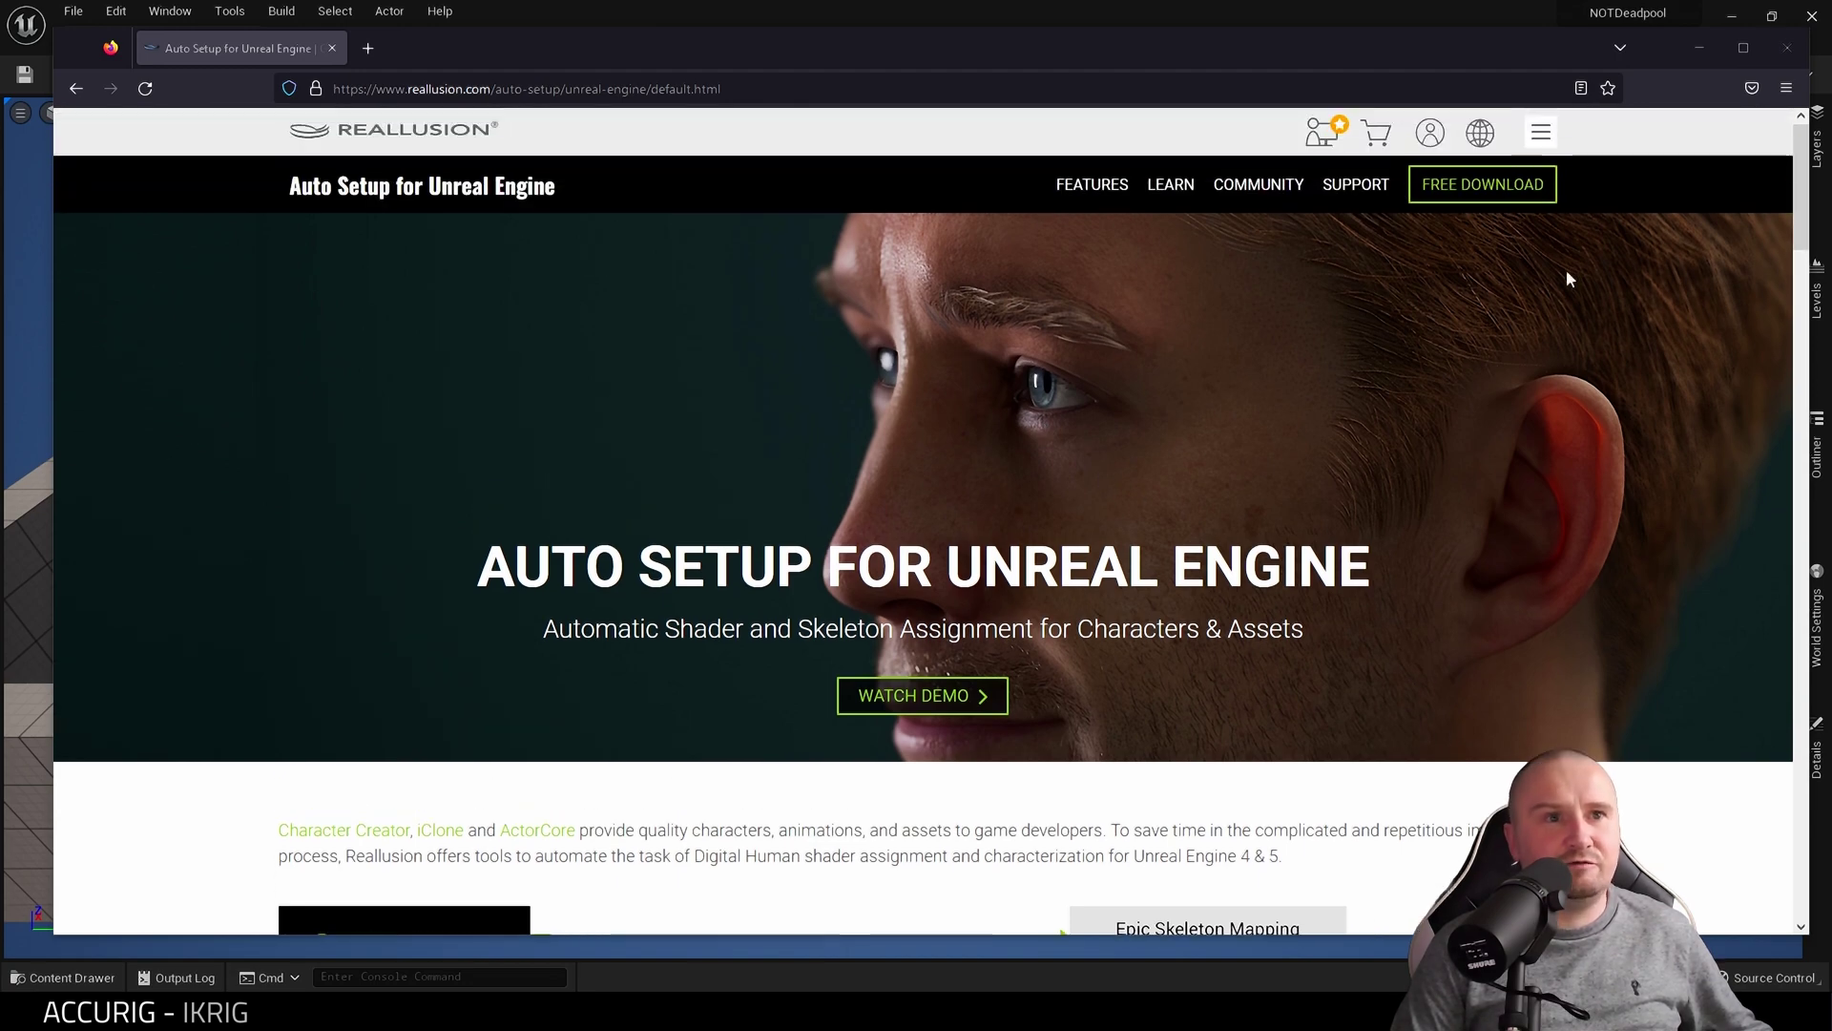
left_click(1480, 187)
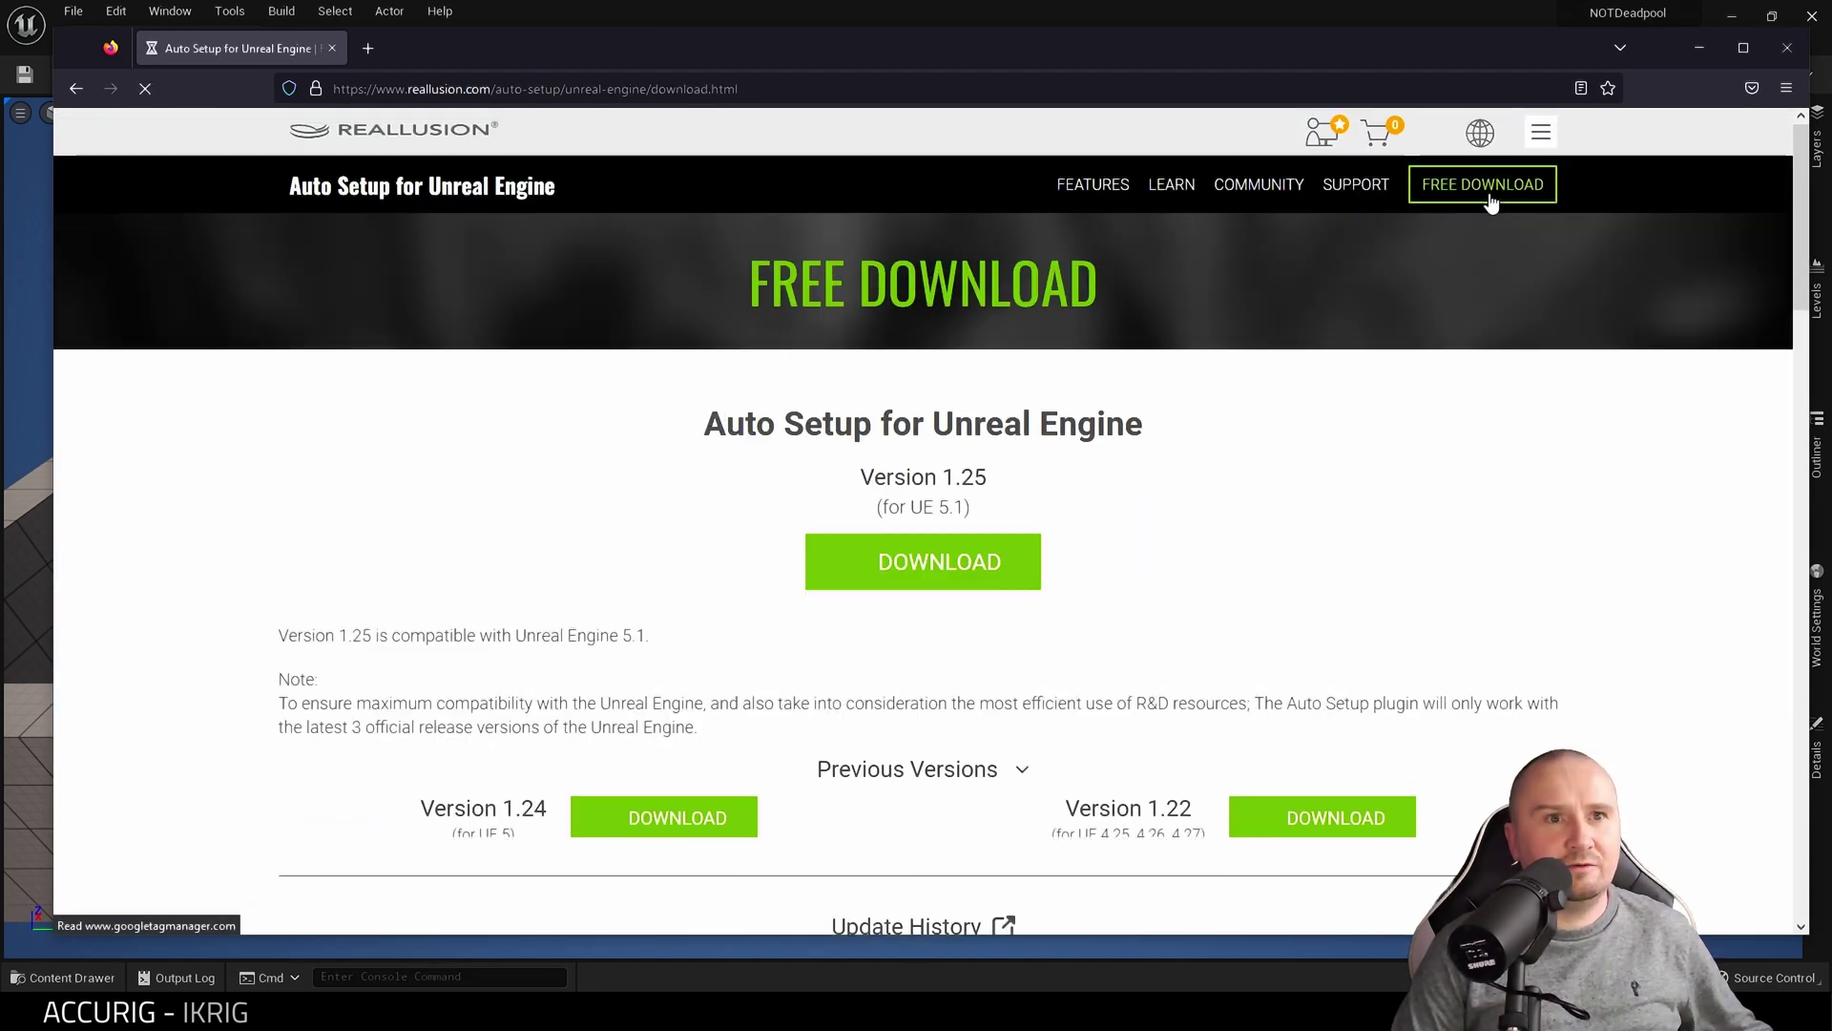
scroll(945, 454, "down", 2)
left_click(945, 454)
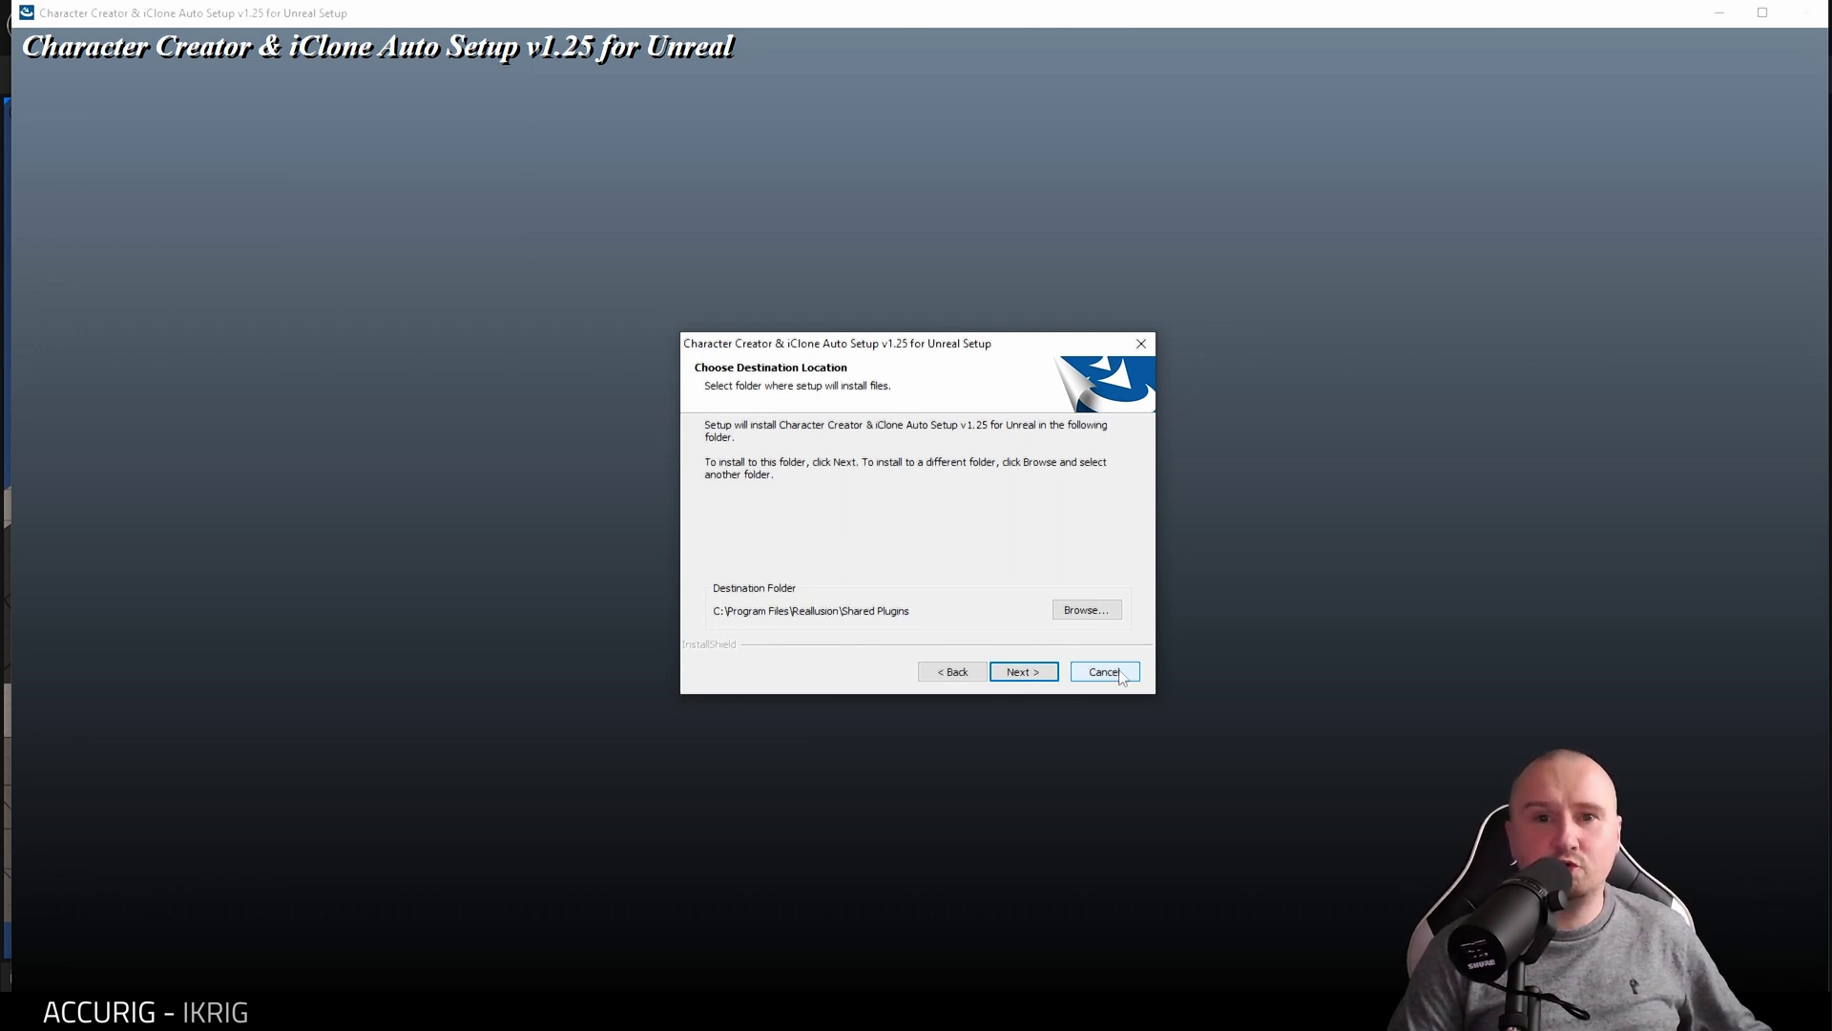
Install Auto Setup 1.25 into C:\Program Files\Reallusion\Shared Plugins
left_click(1010, 679)
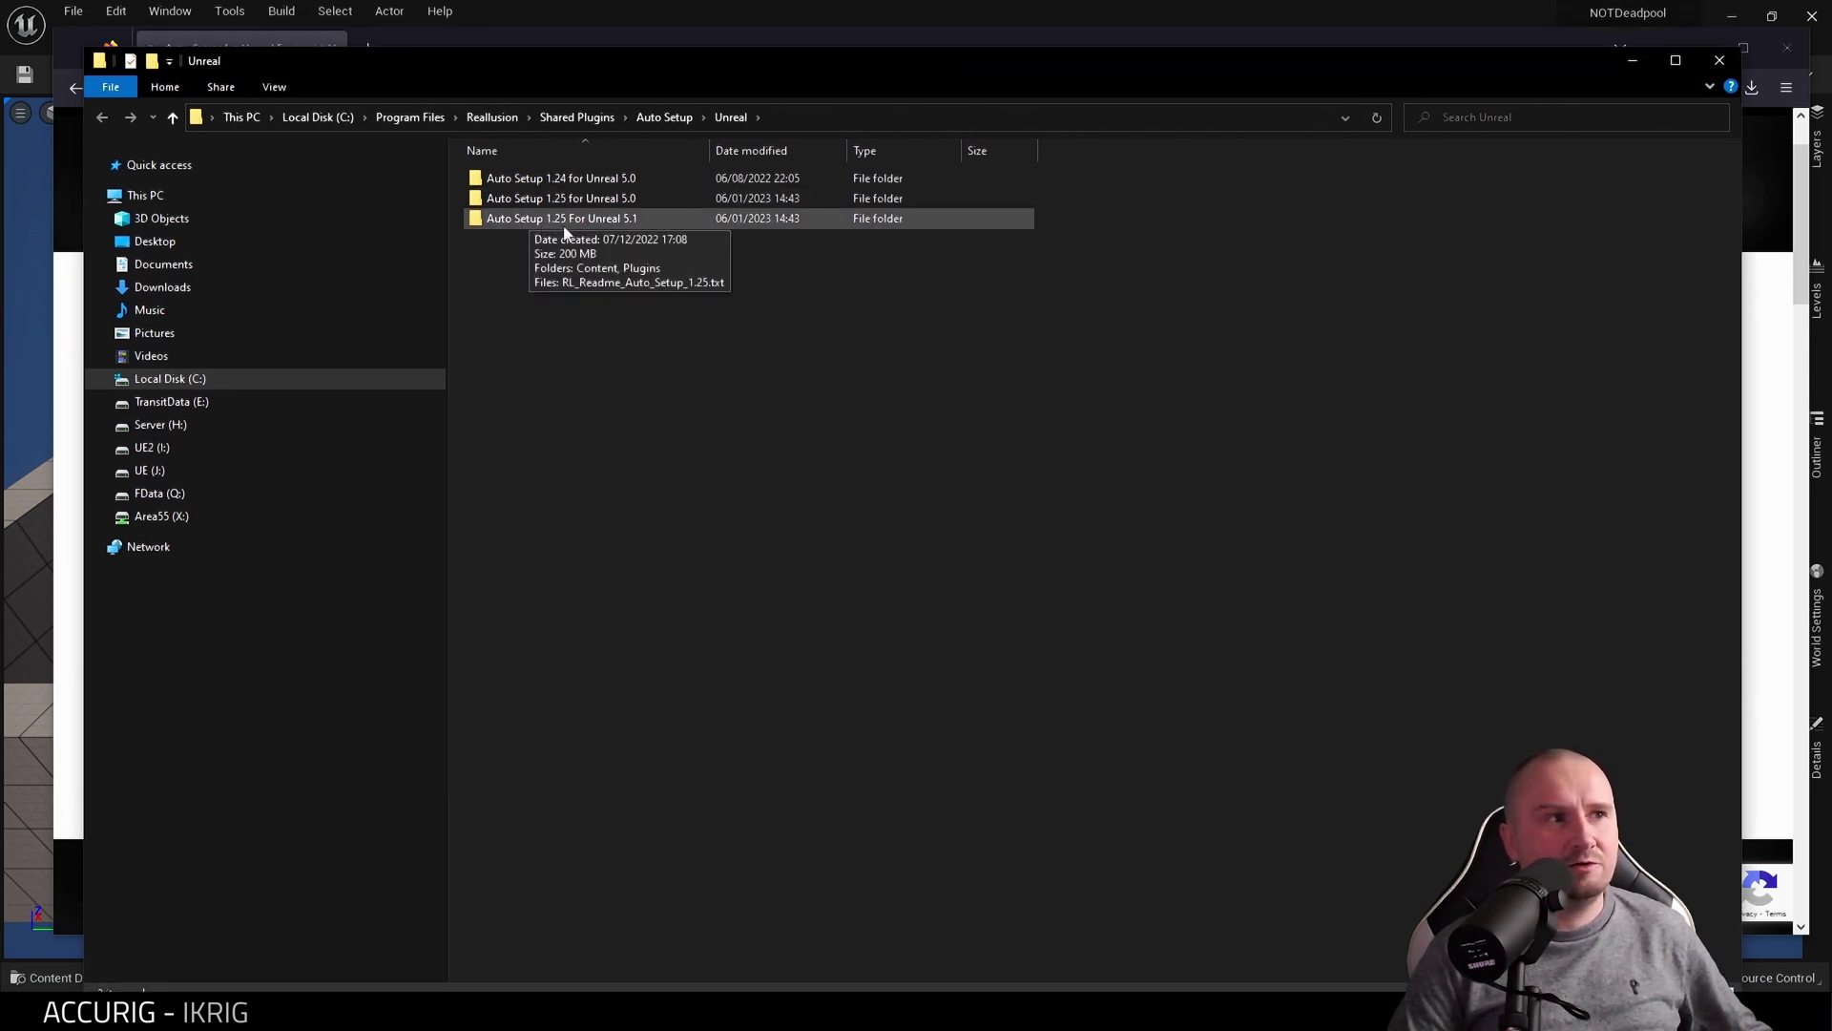
Inspect the RLPlugin folder under Plugins, then return to the Auto Setup 1.25 For Unreal 5.1 folder
double_click(618, 221)
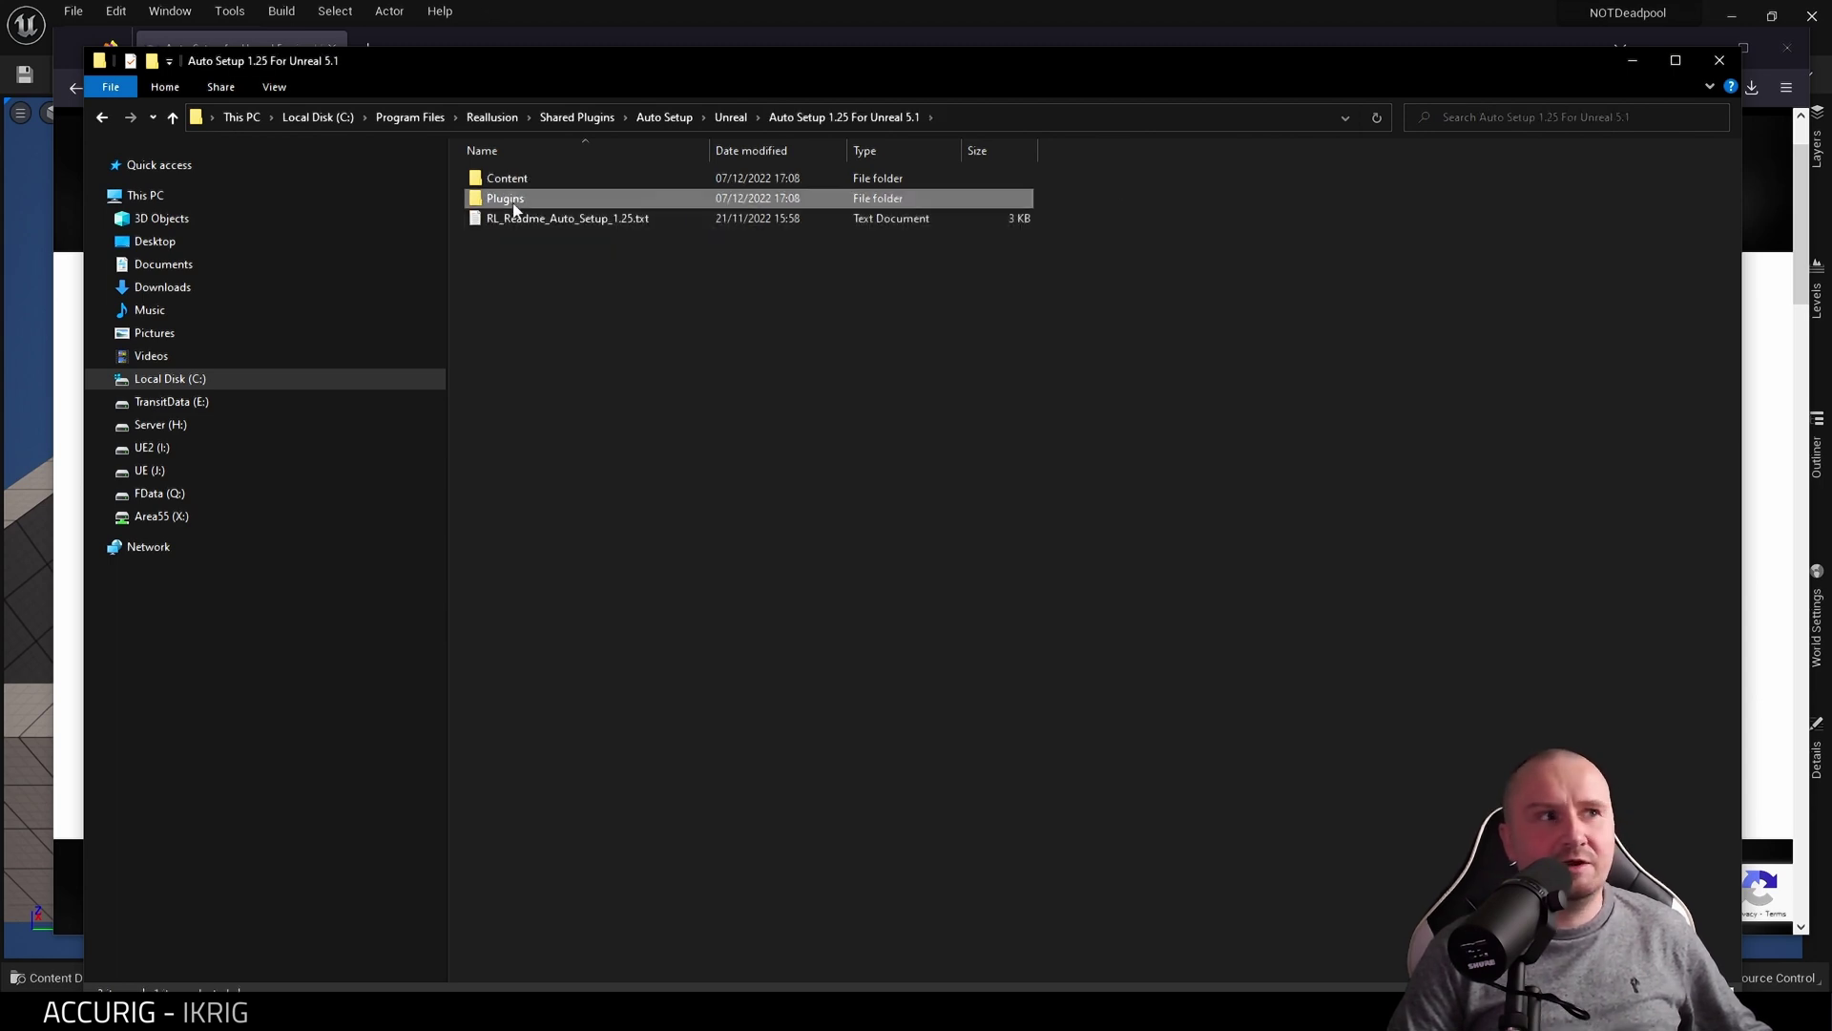
left_click(512, 176)
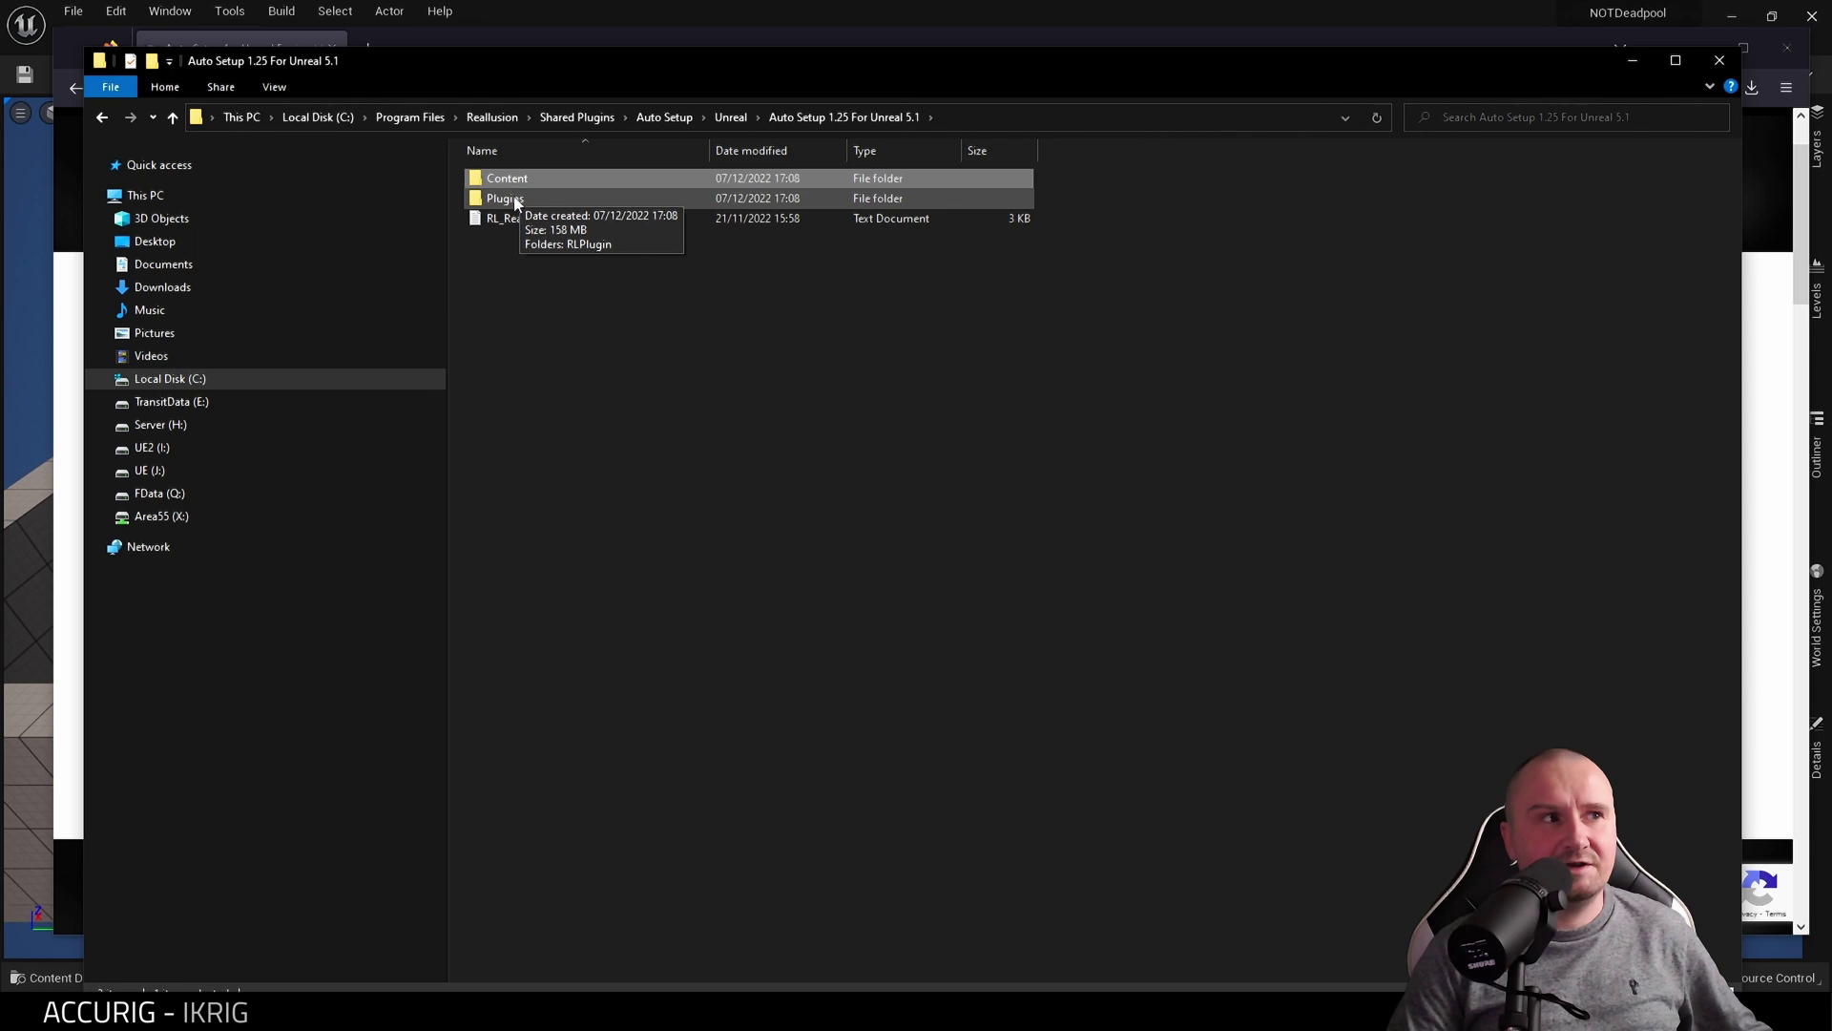
double_click(506, 198)
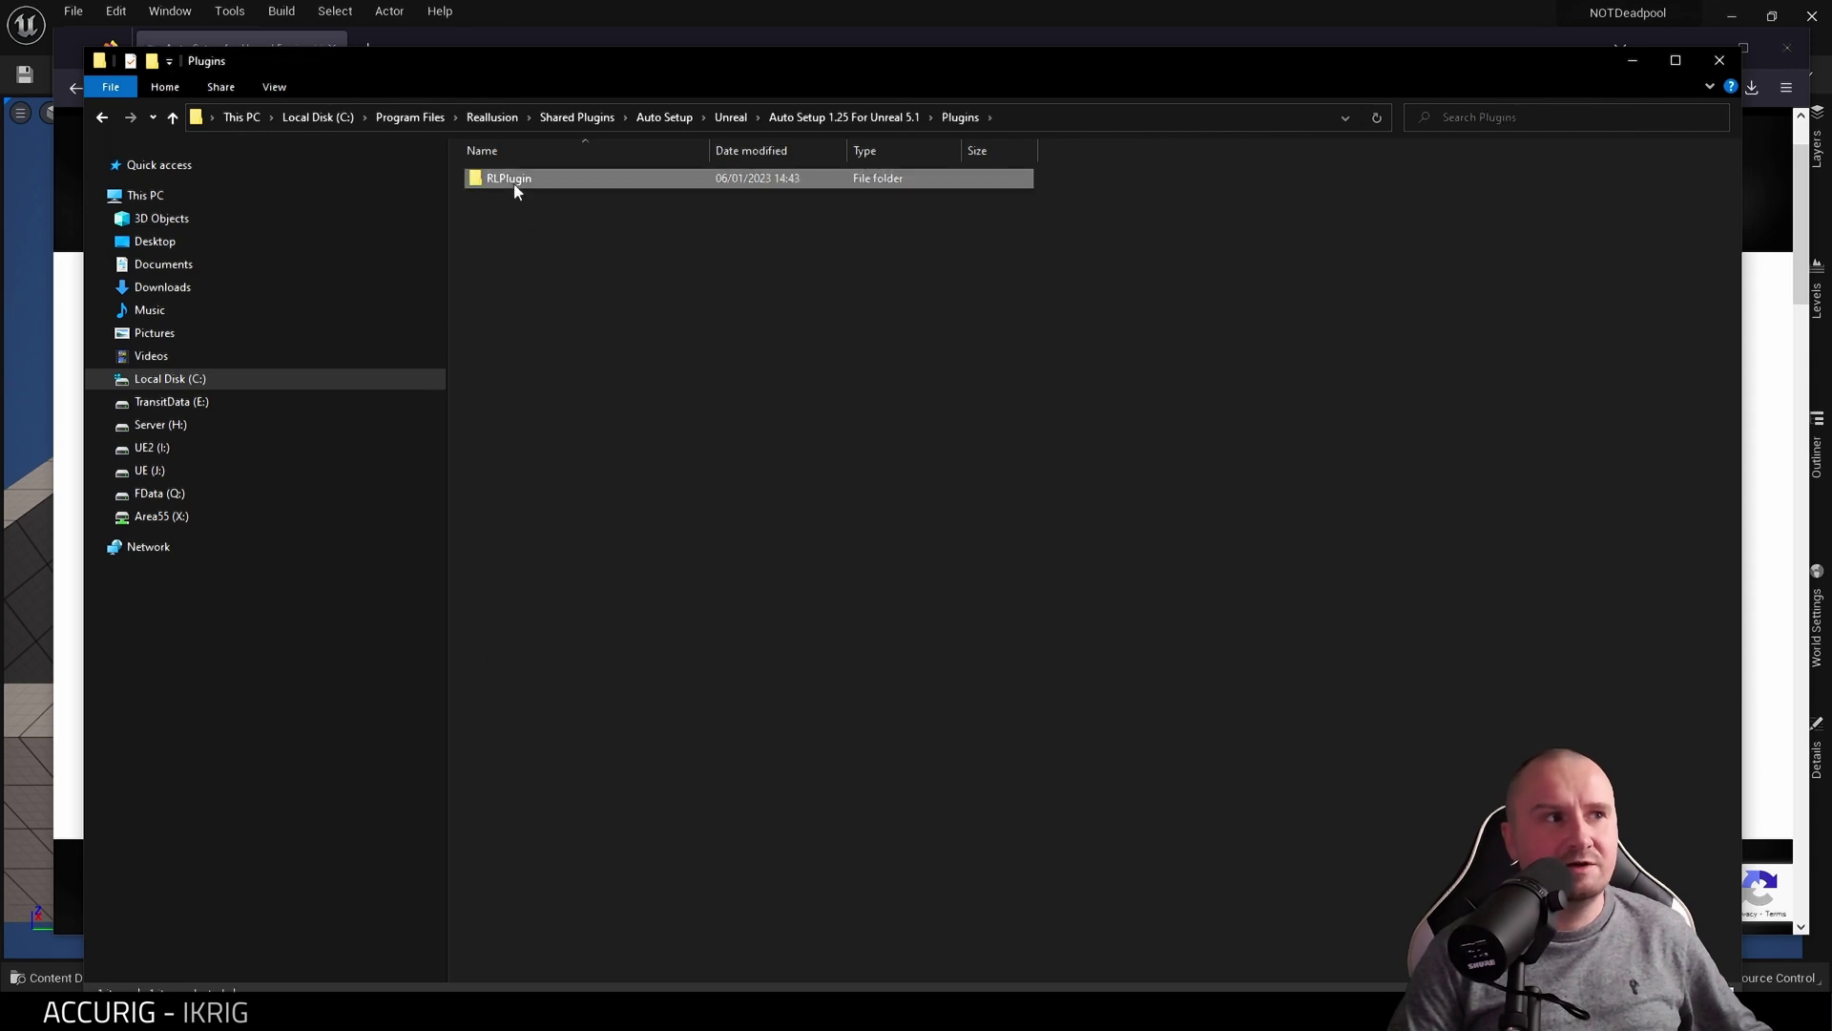
right_click(513, 185)
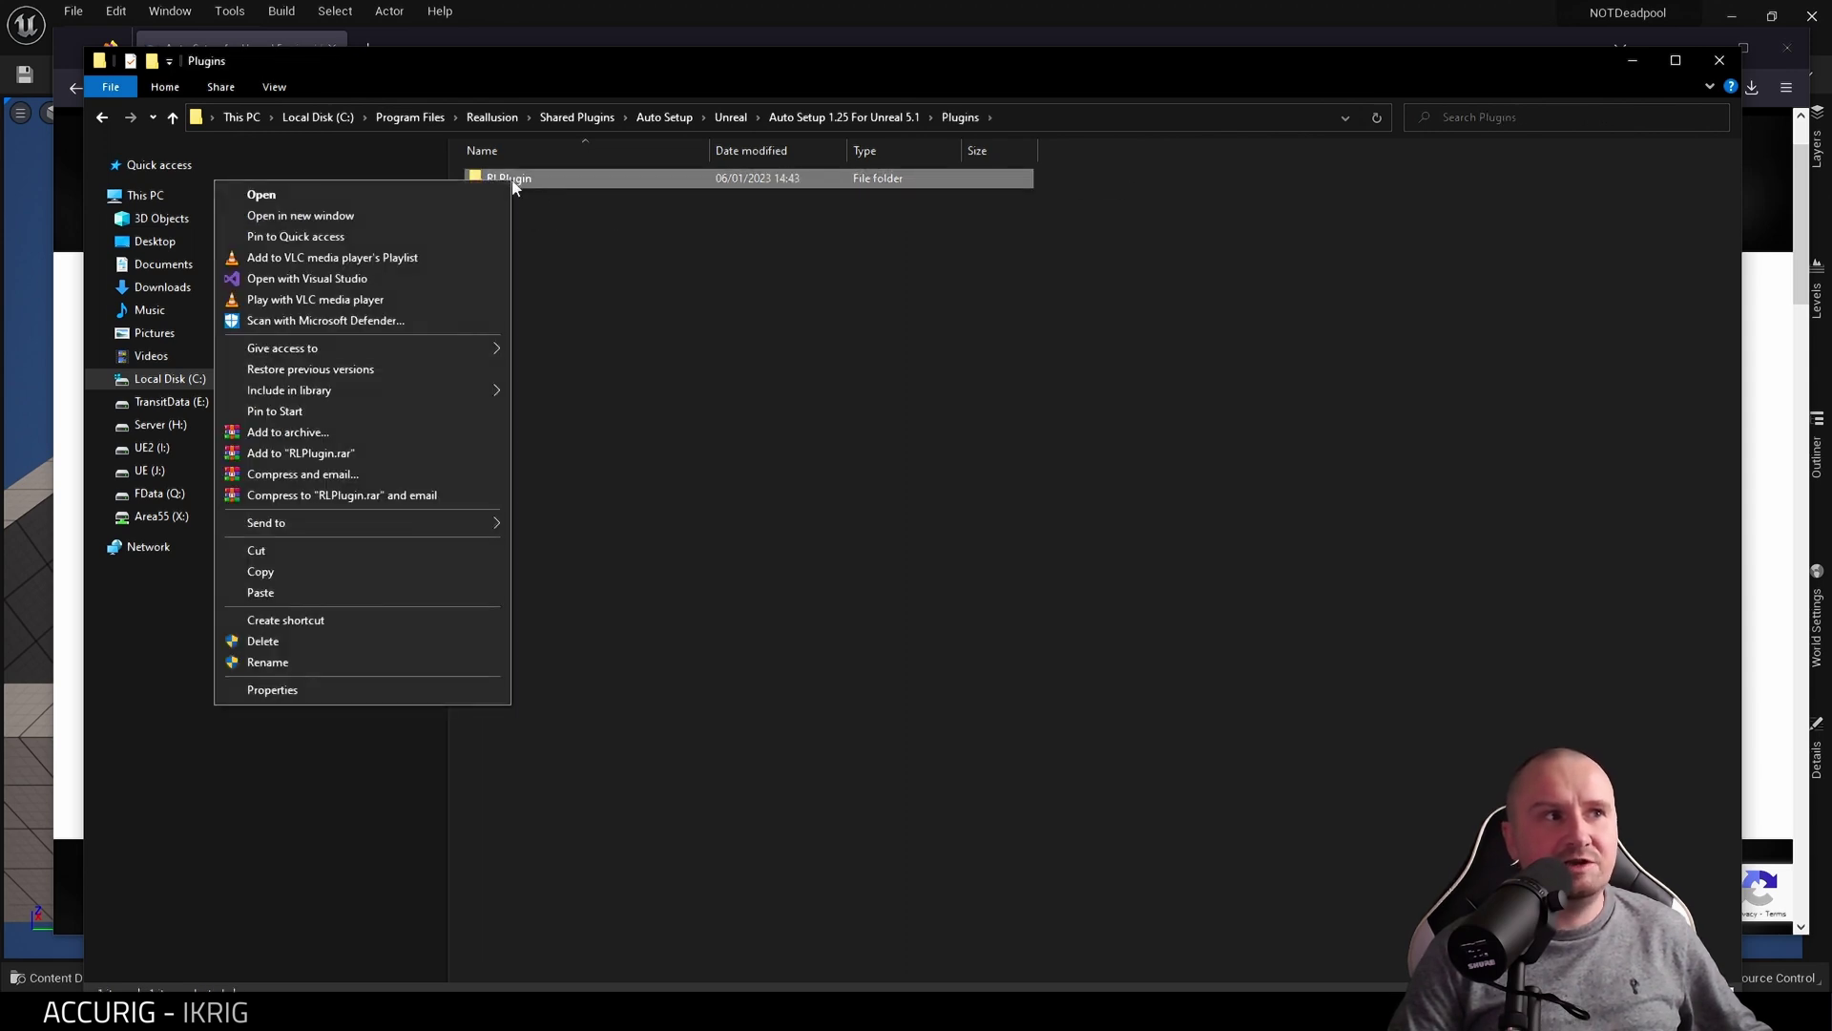
left_click(557, 186)
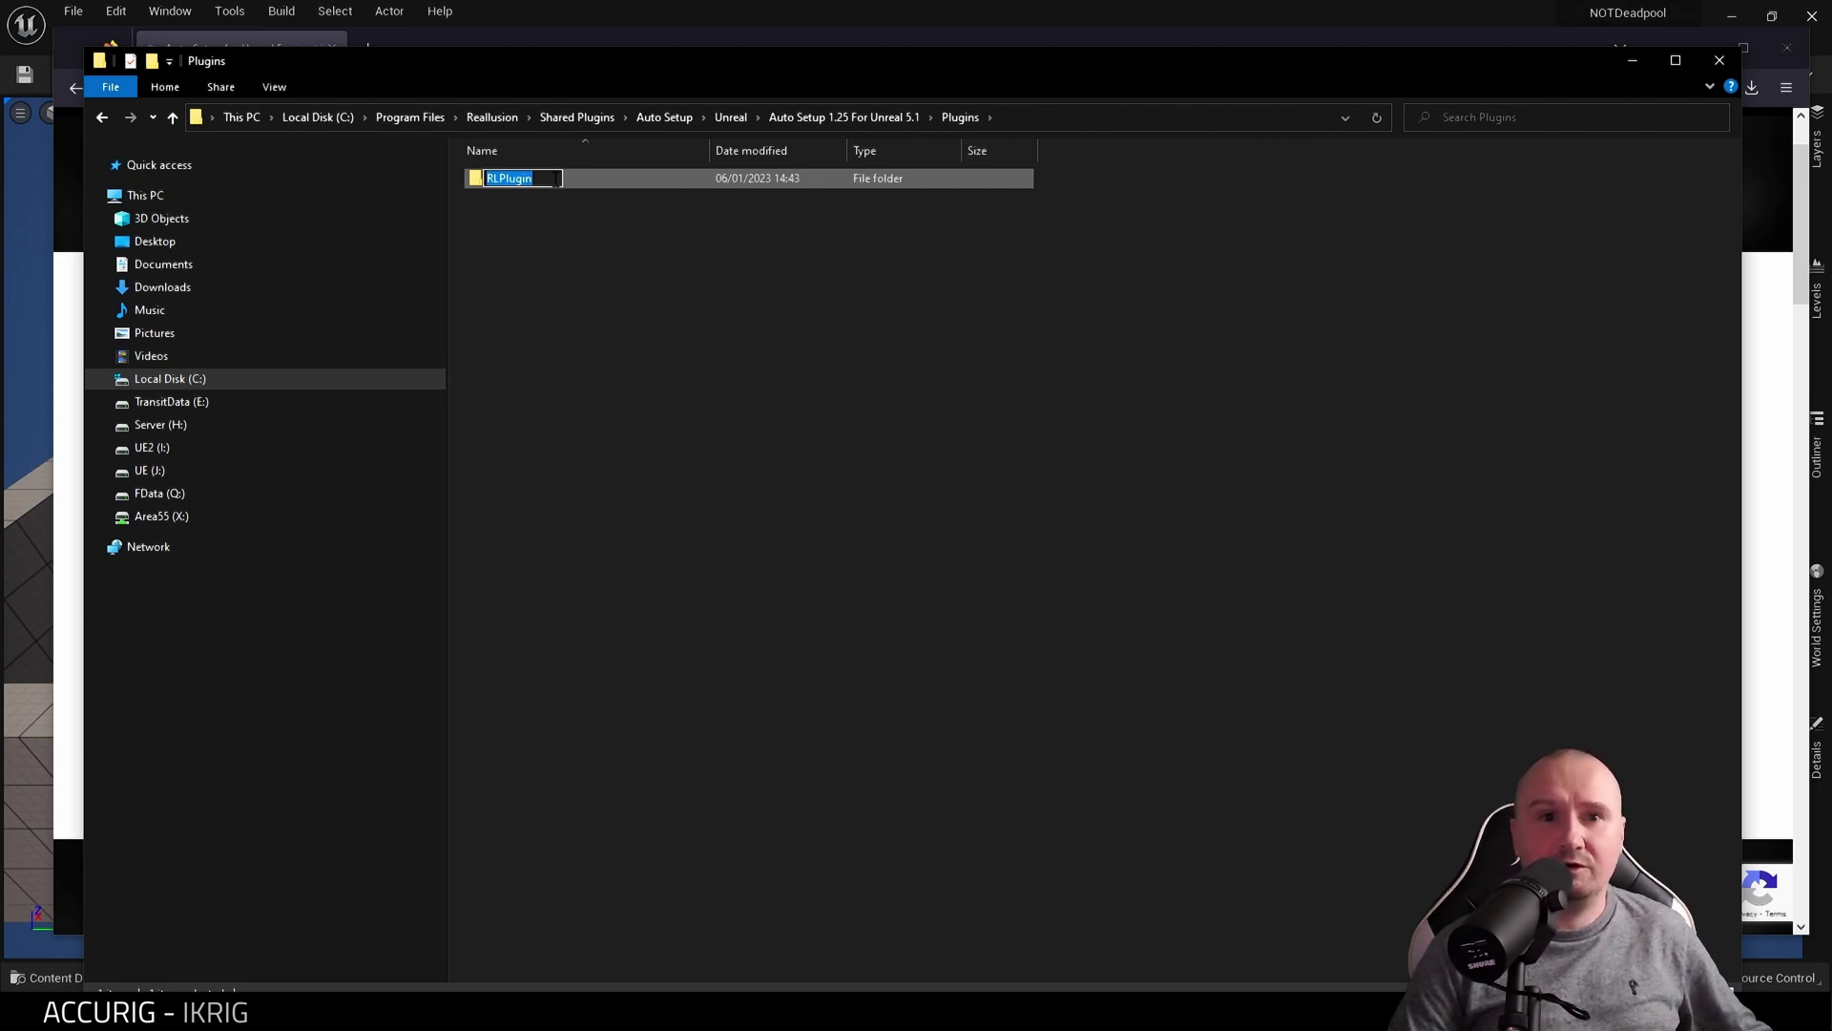
left_click(852, 118)
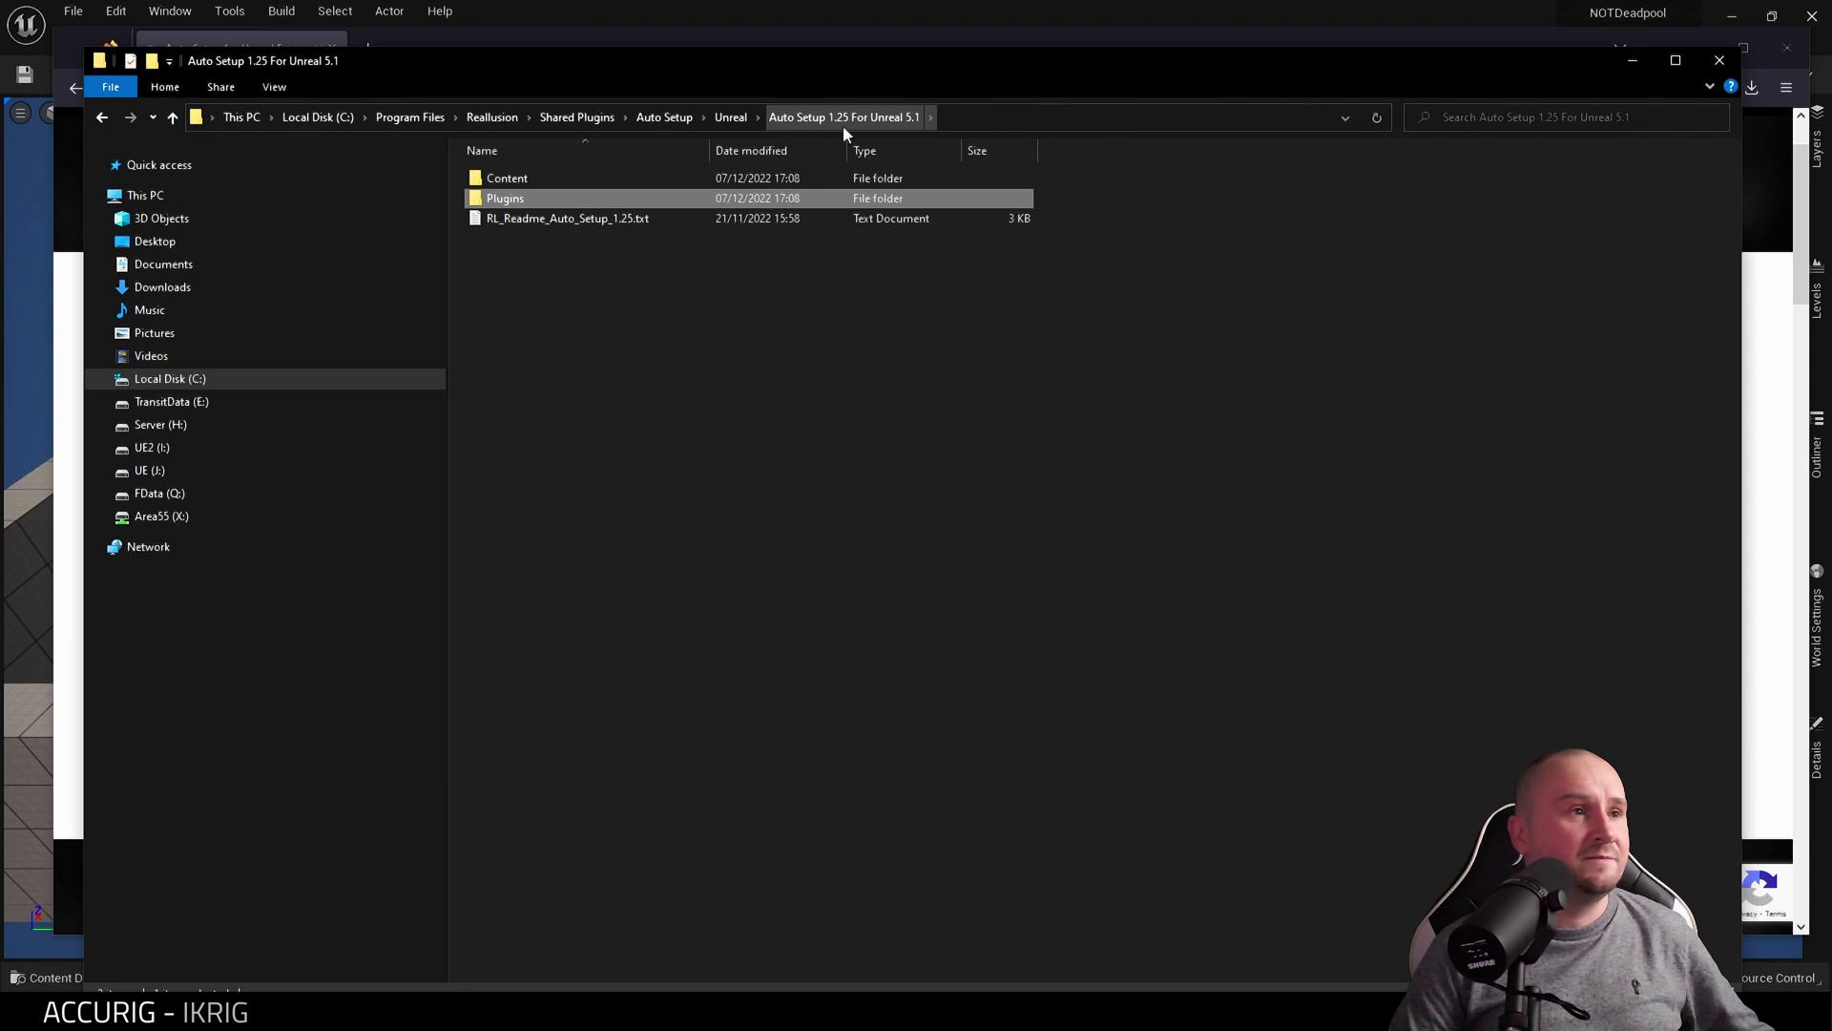
Copy the CC_Shaders folder from the Auto Setup Content folder
left_click(546, 178)
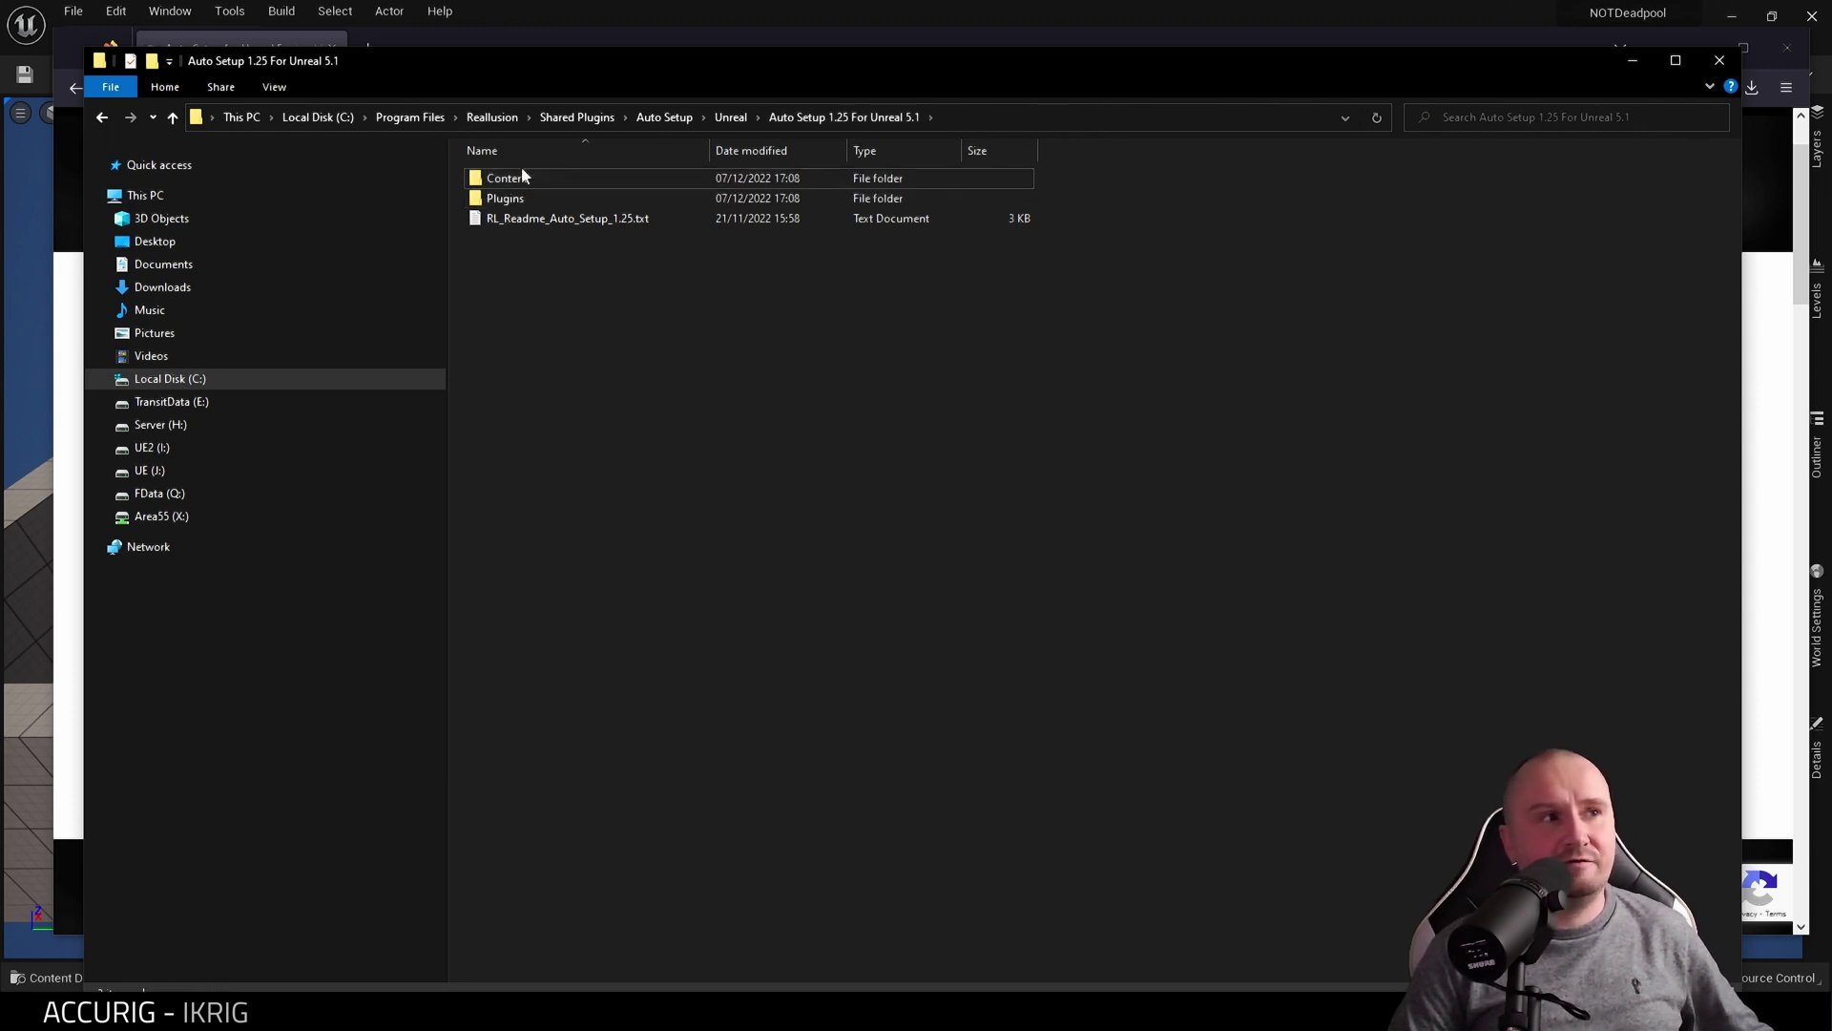
double_click(522, 178)
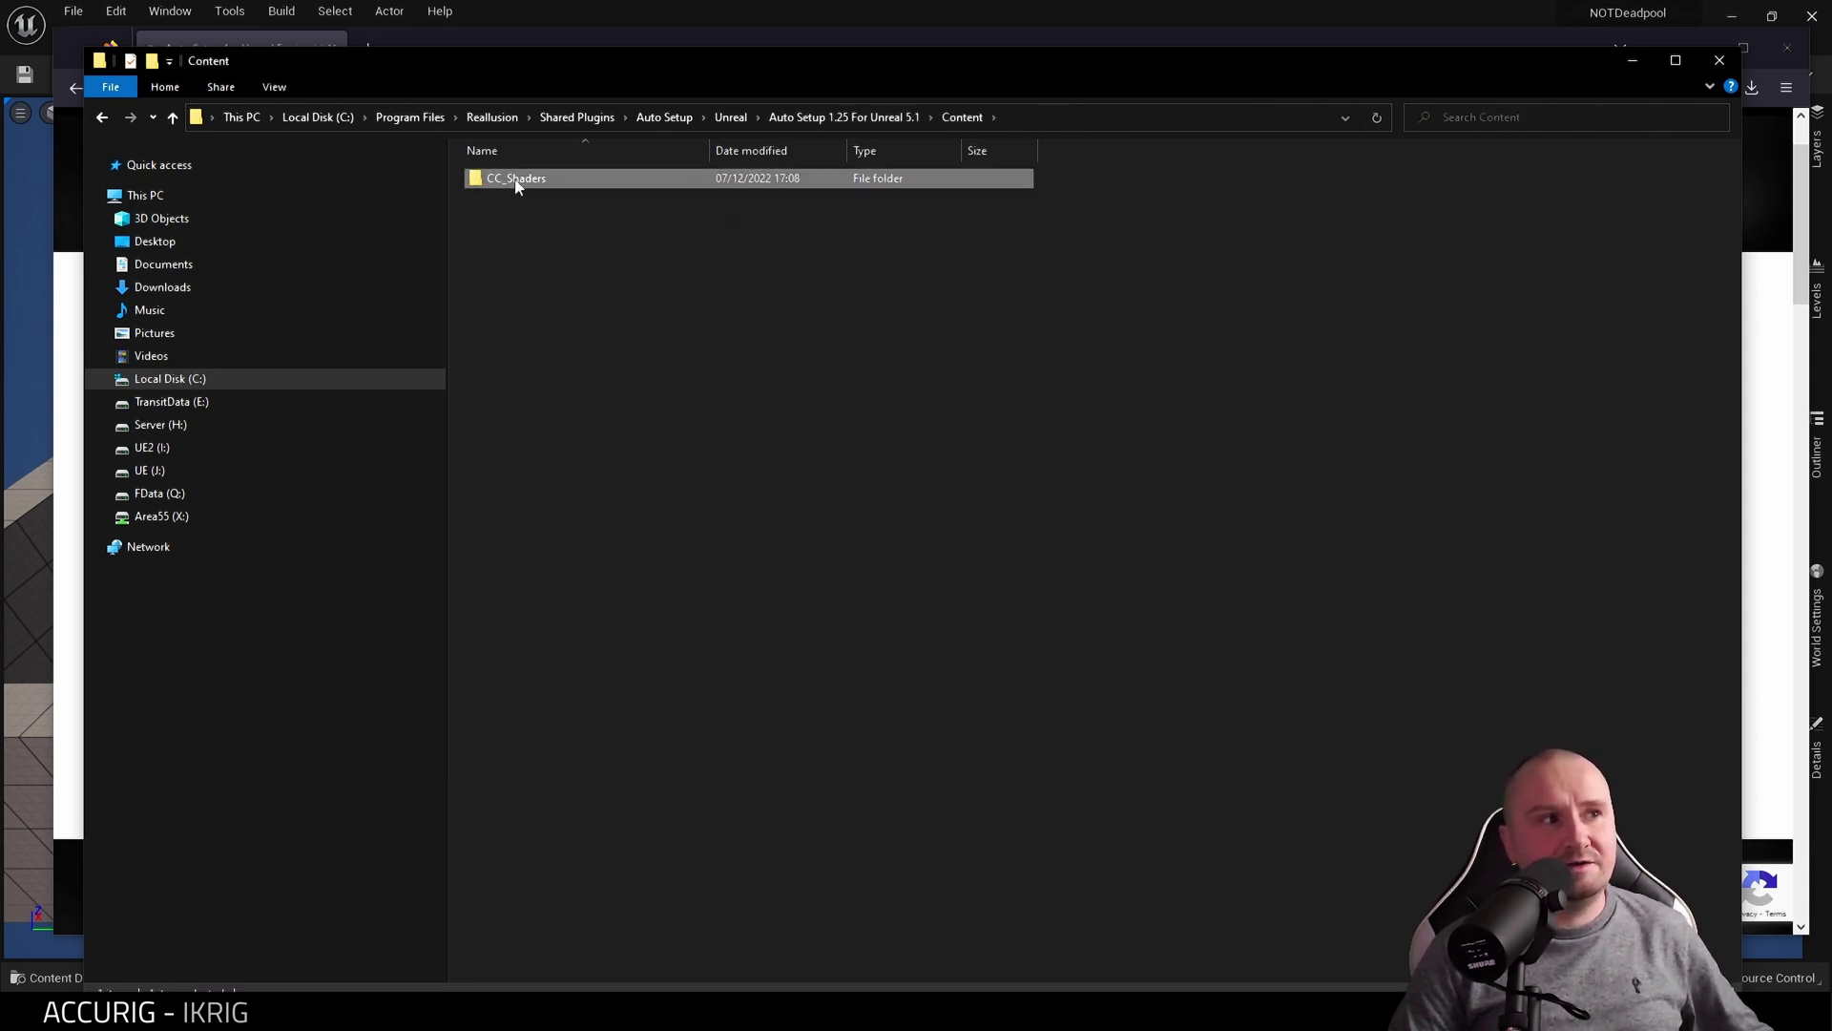
right_click(515, 180)
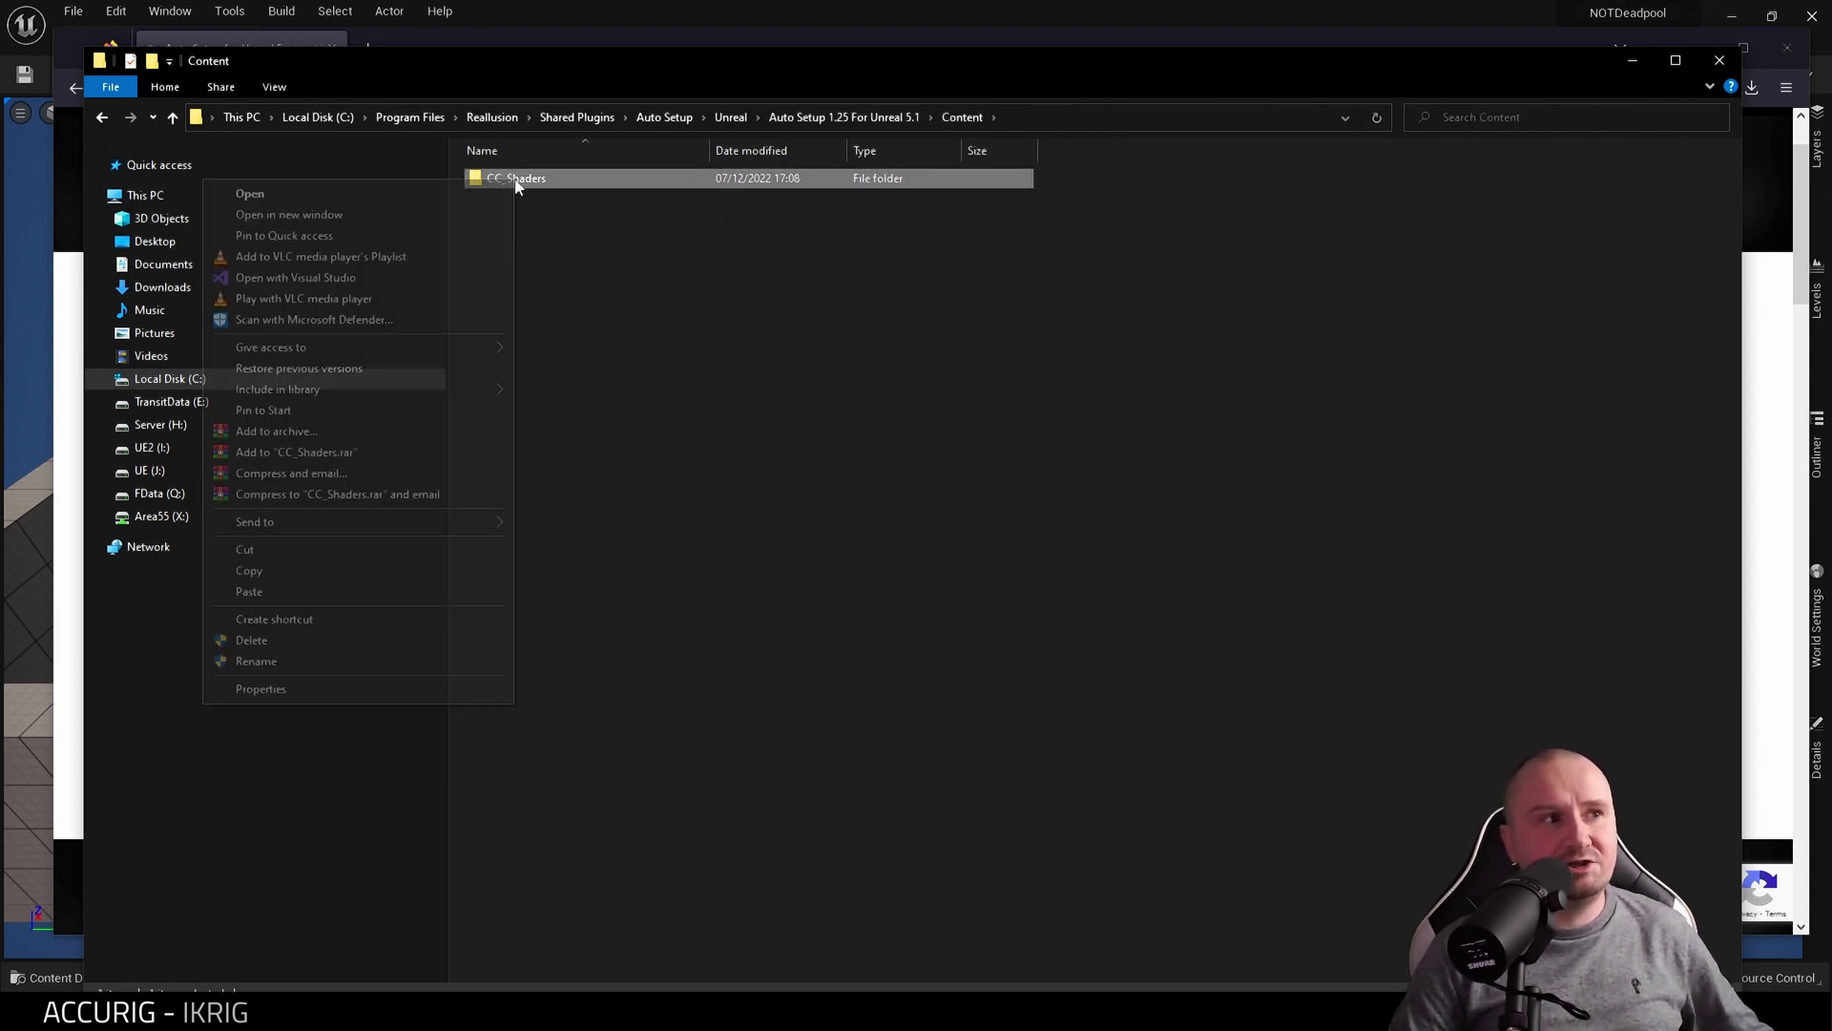
left_click(357, 571)
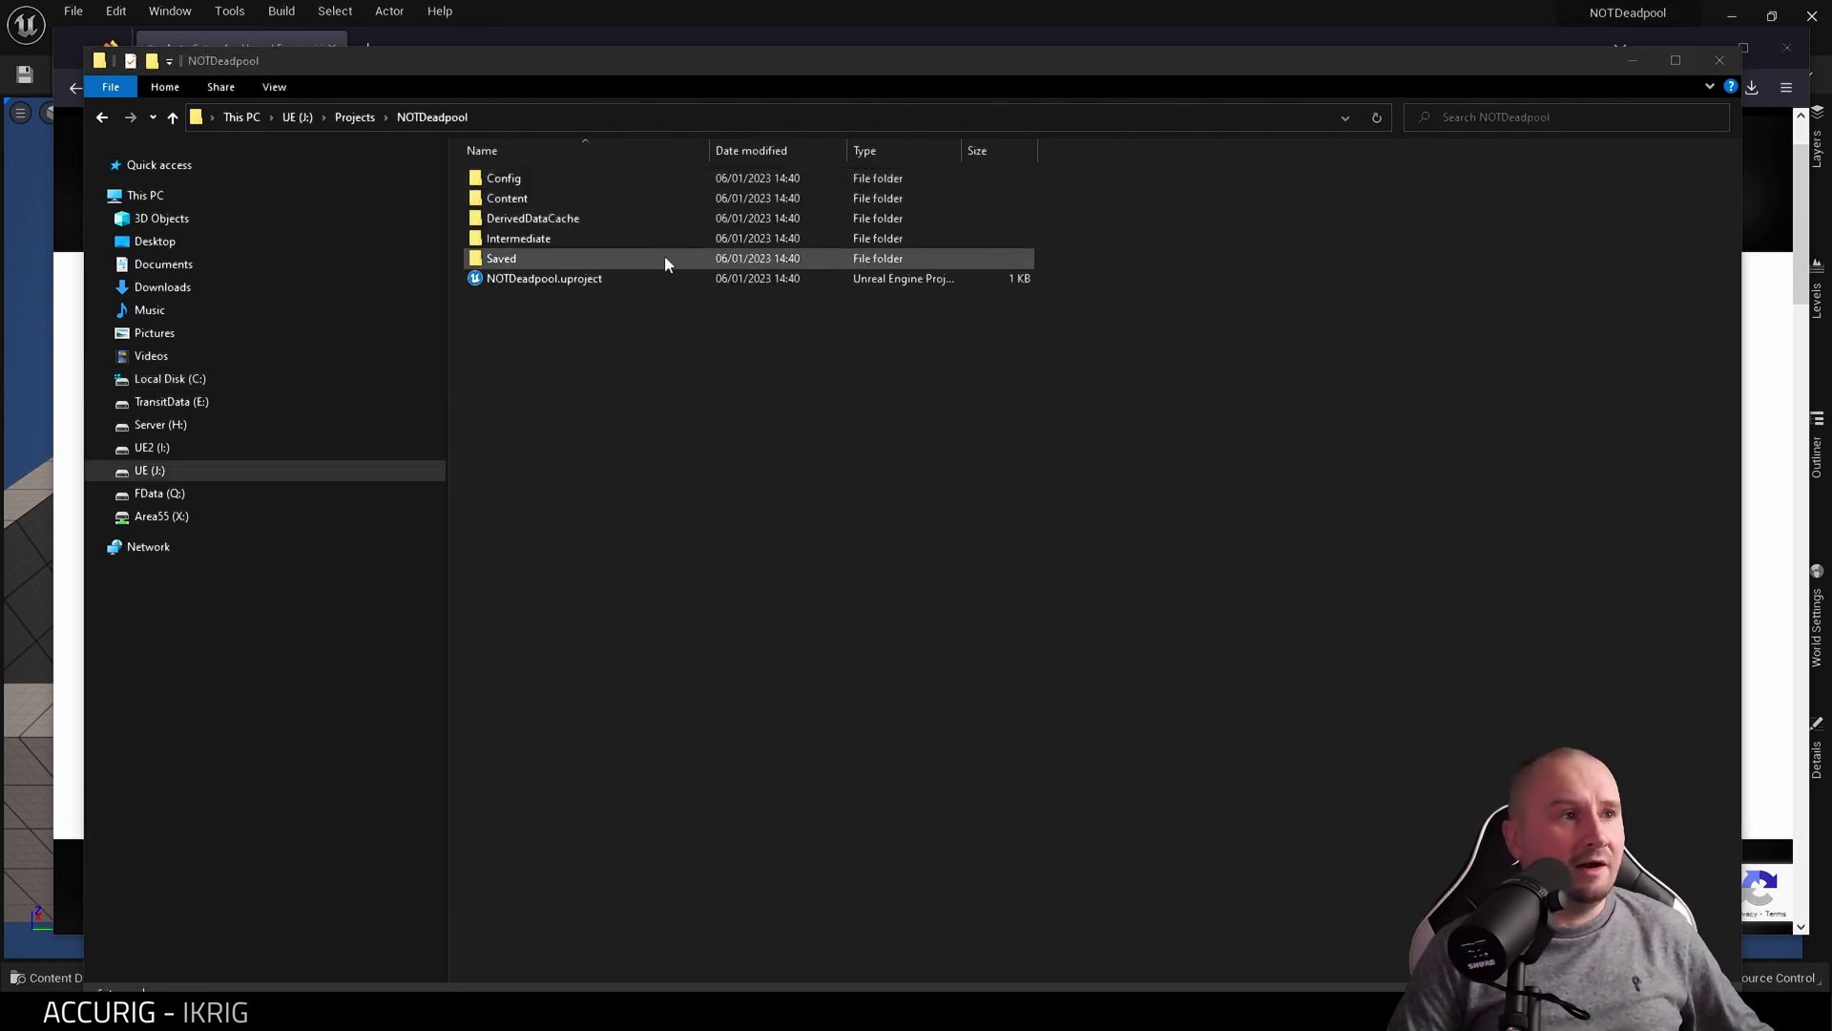
Paste CC_Shaders into I:\Projects\NOTDeadpool\Content and close File Explorer
double_click(564, 197)
right_click(620, 426)
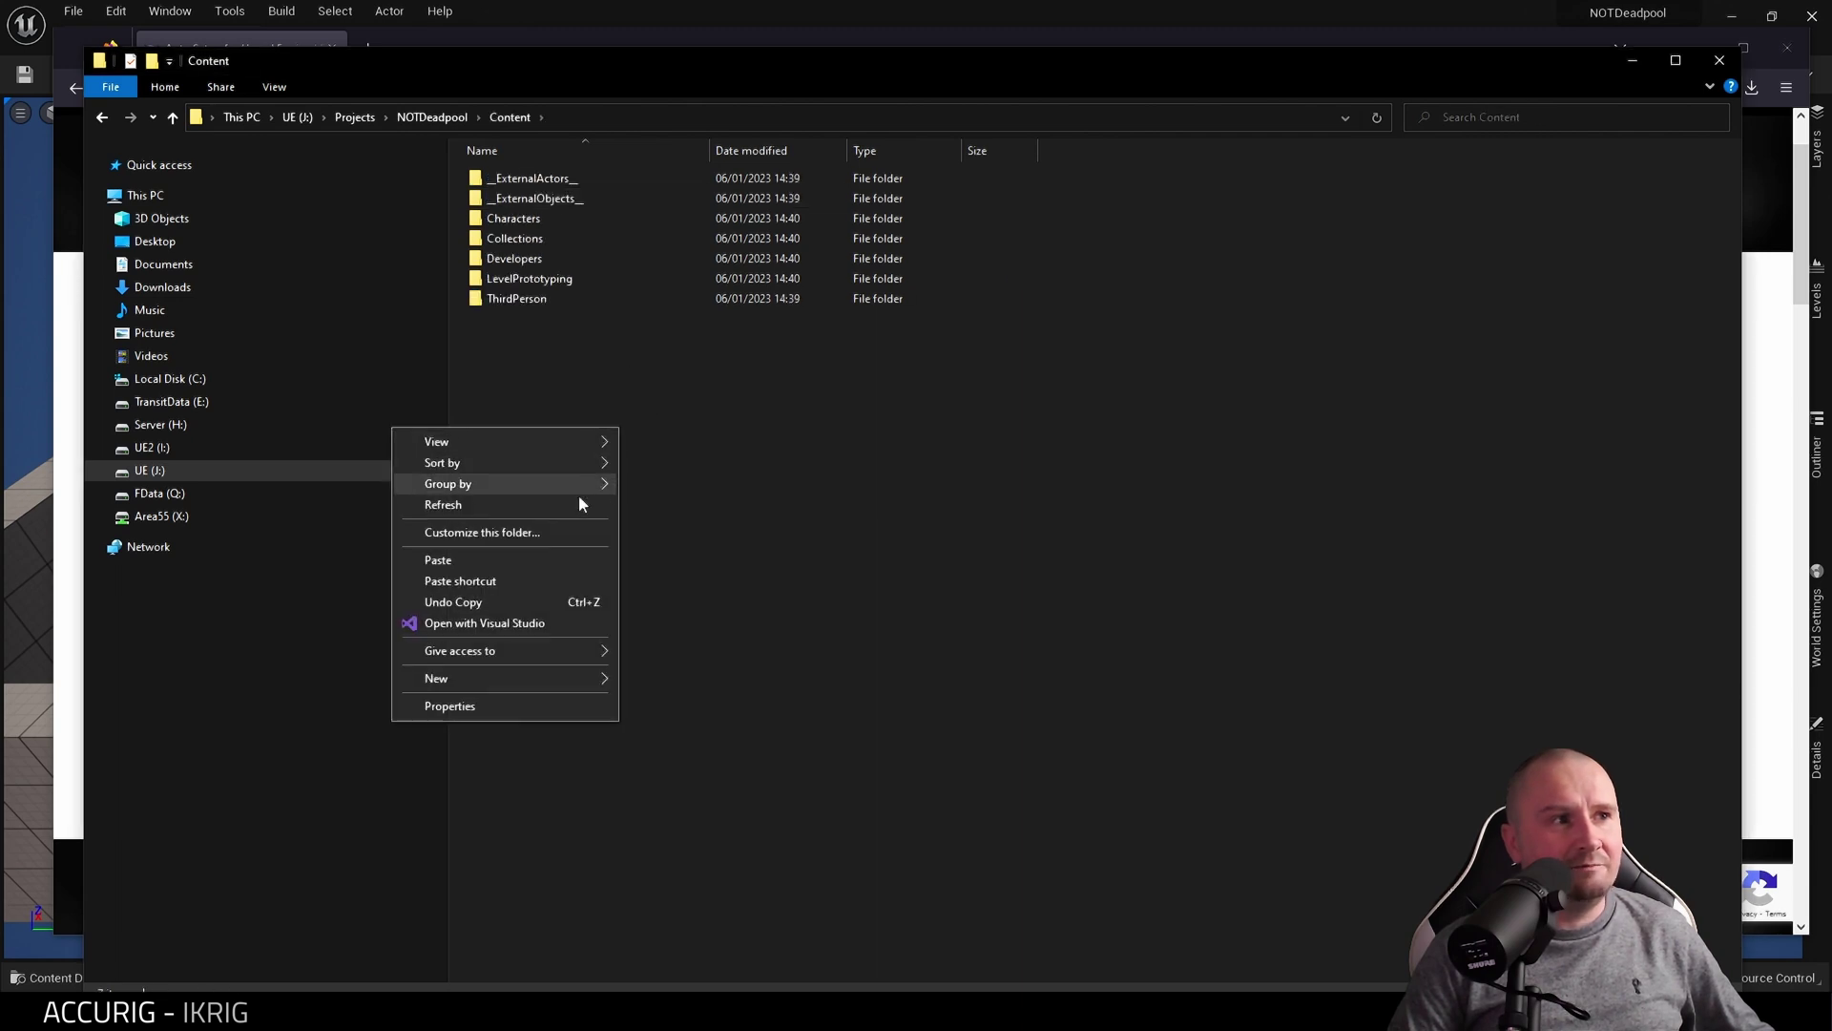
left_click(523, 559)
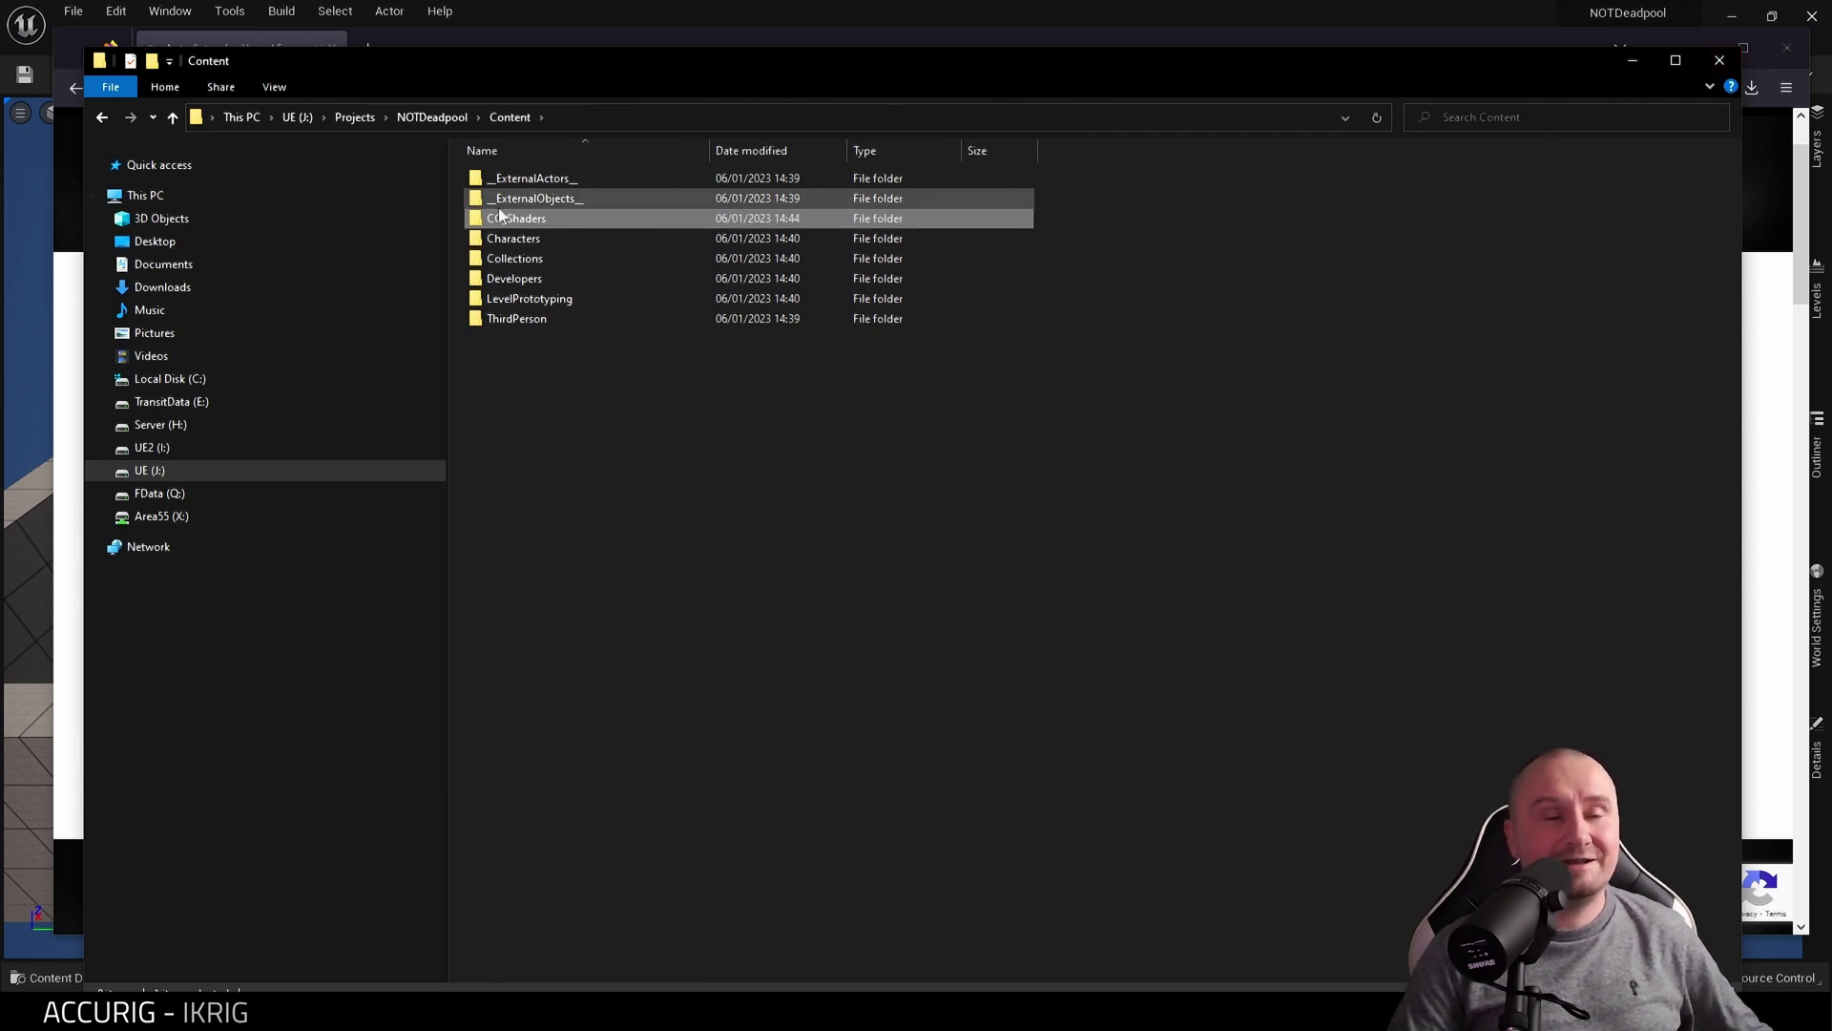
left_click(1720, 60)
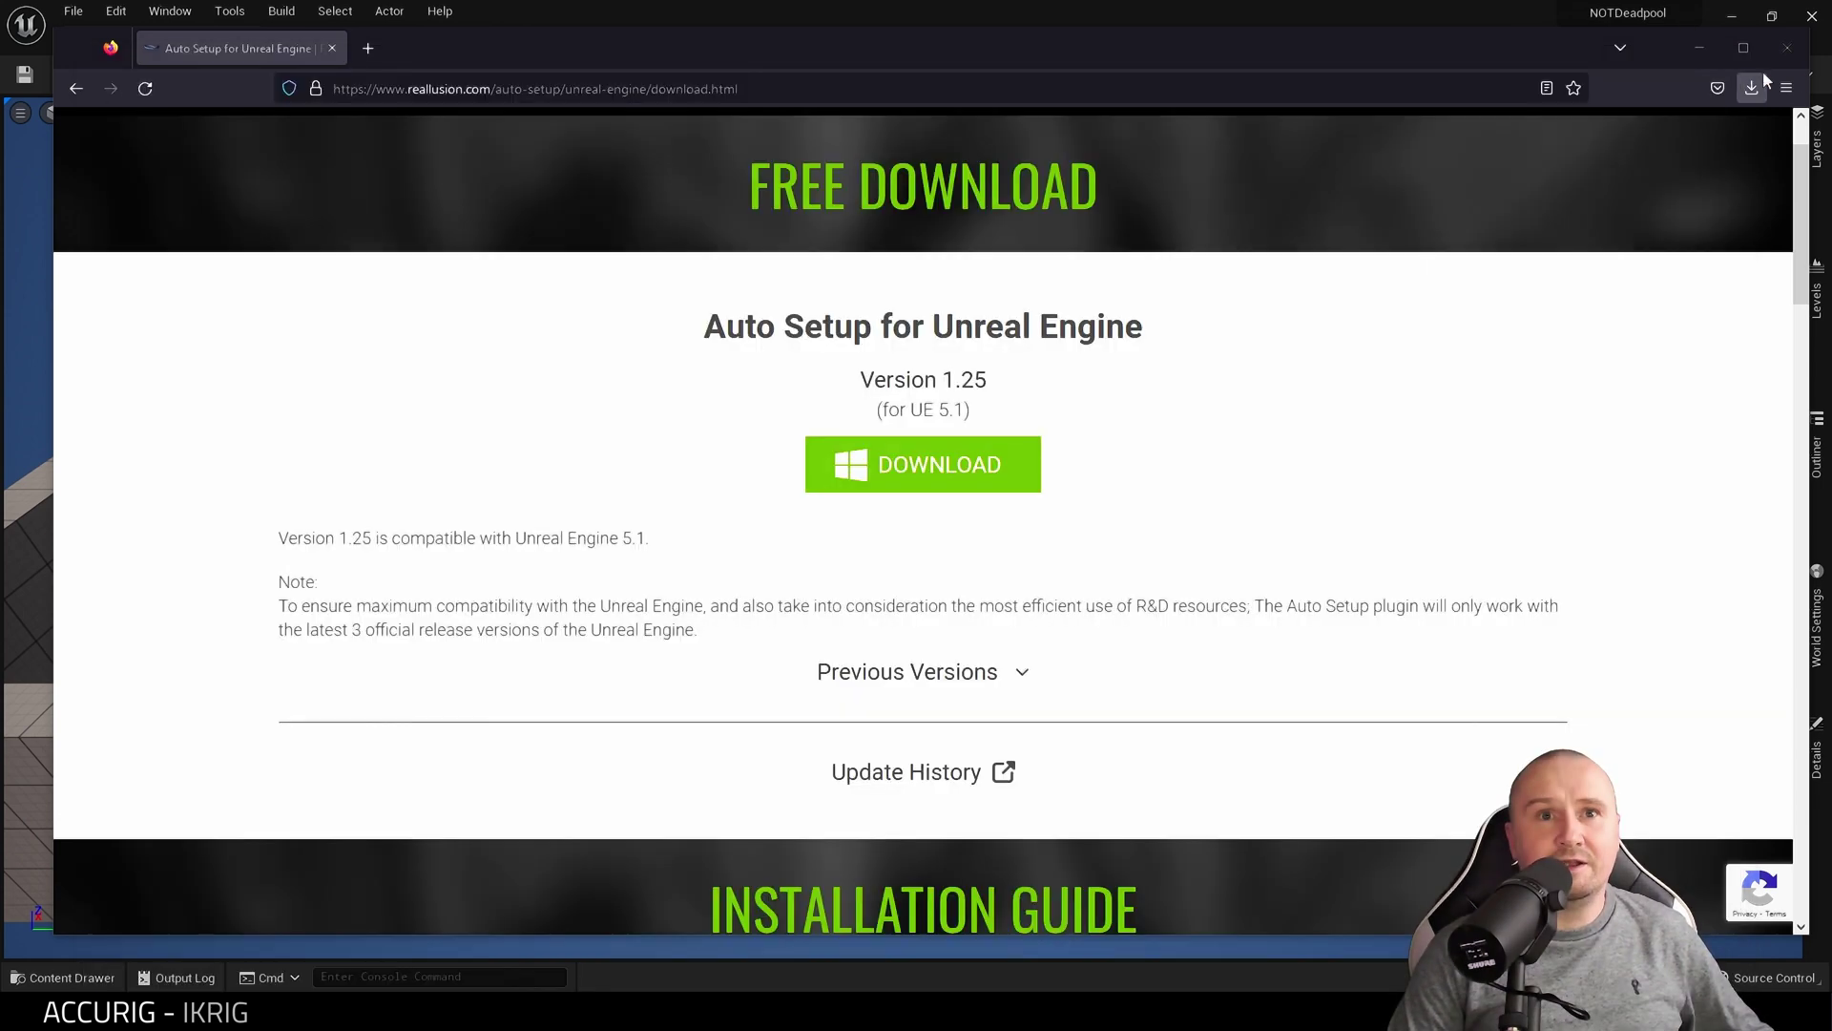
Create a folder named Accurig inside the Characters content folder
left_click(1801, 55)
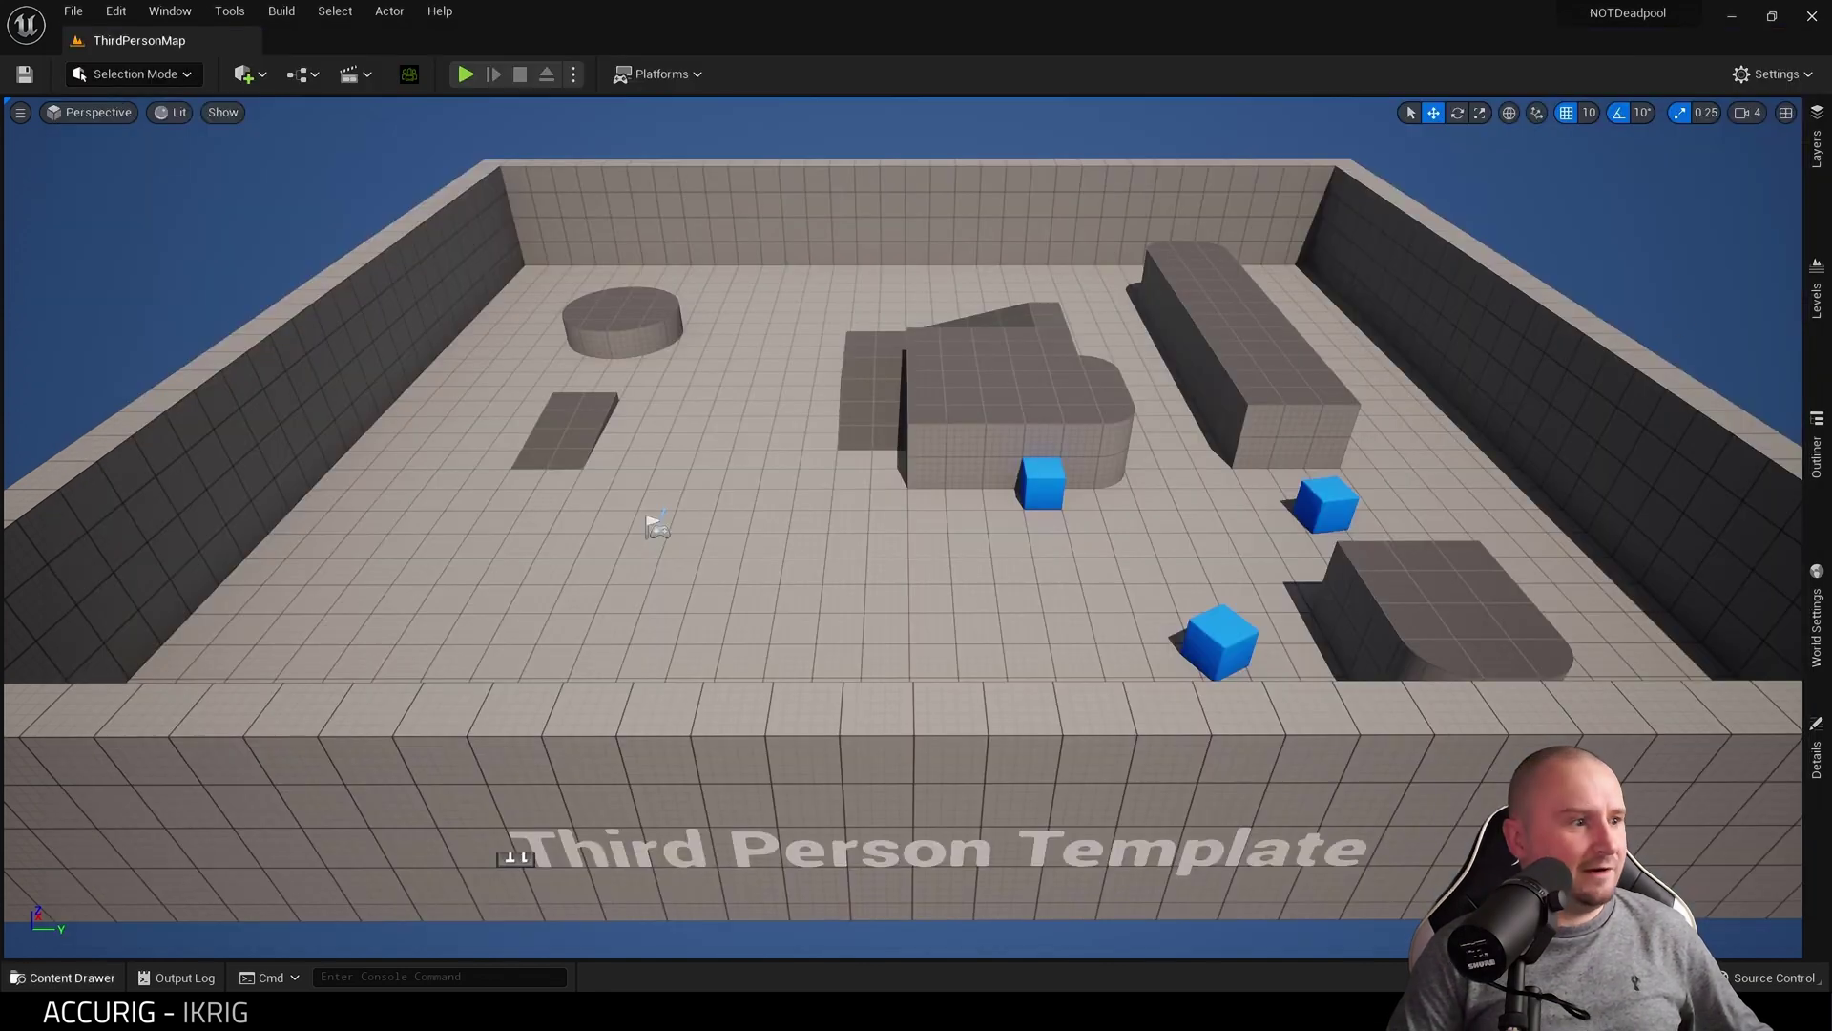
left_click(38, 978)
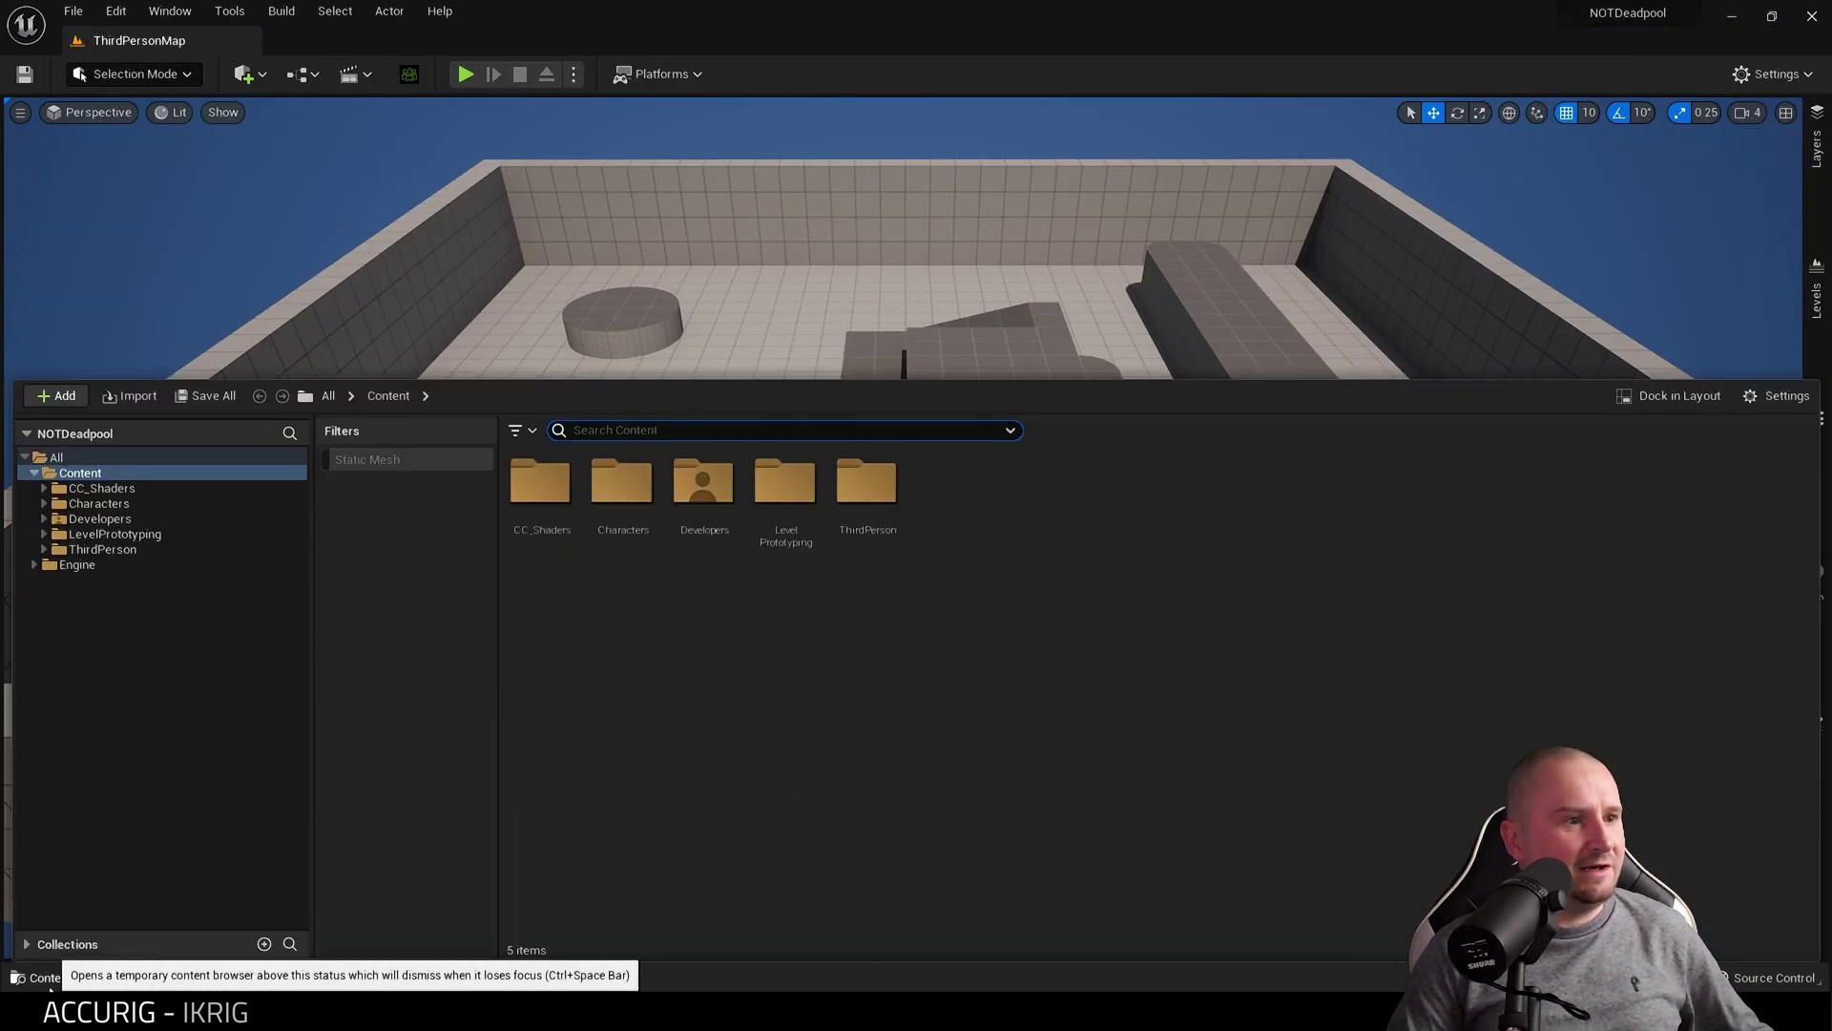
double_click(631, 535)
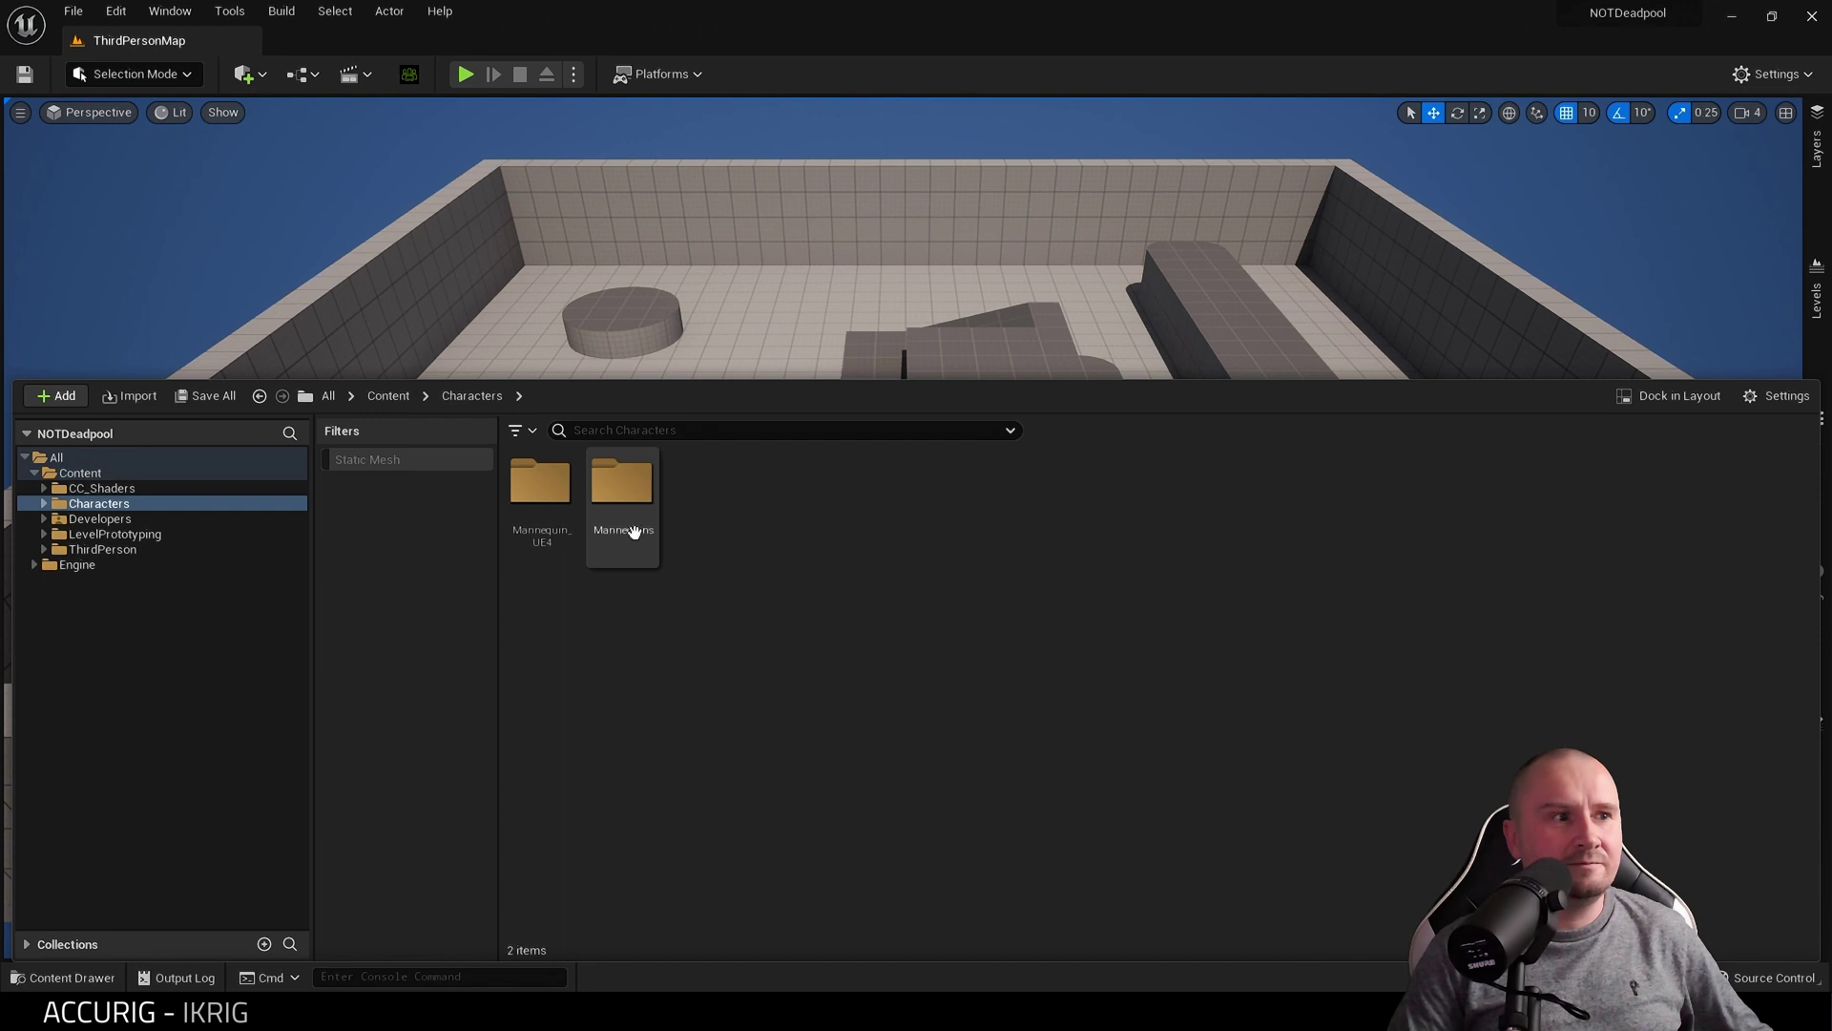
right_click(803, 557)
left_click(857, 410)
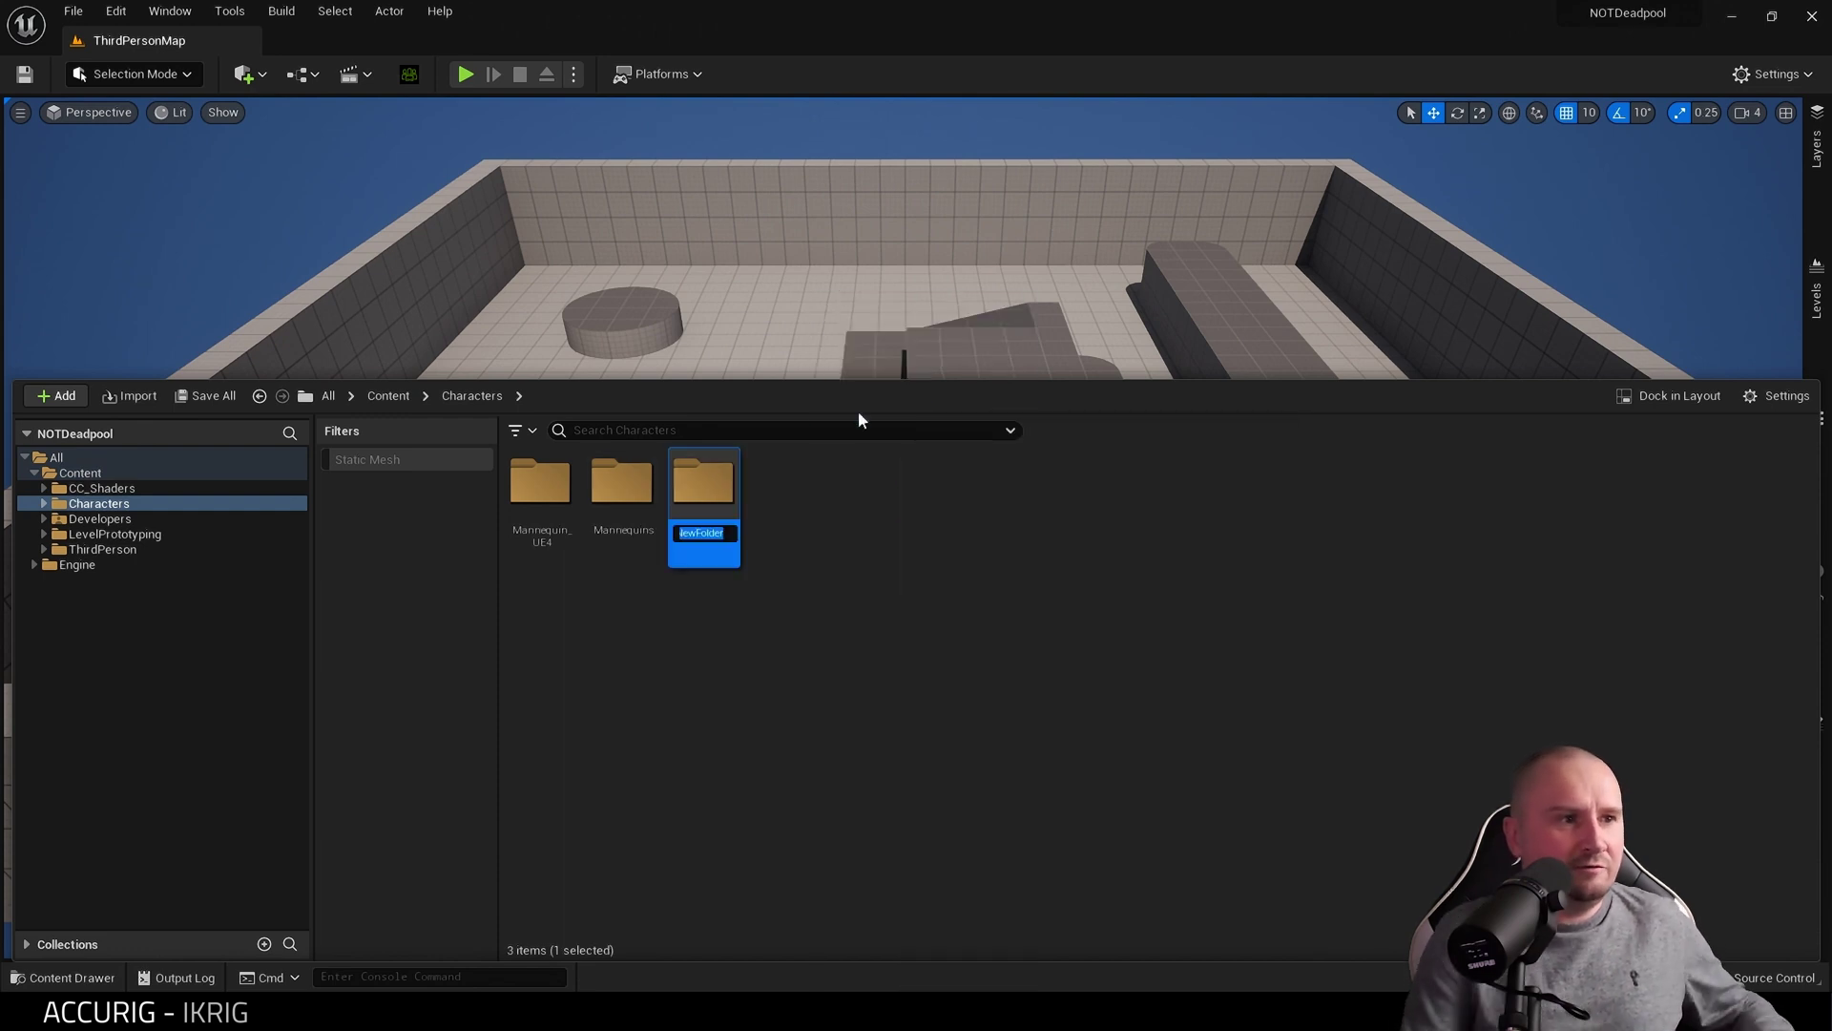
key("BackSpace")
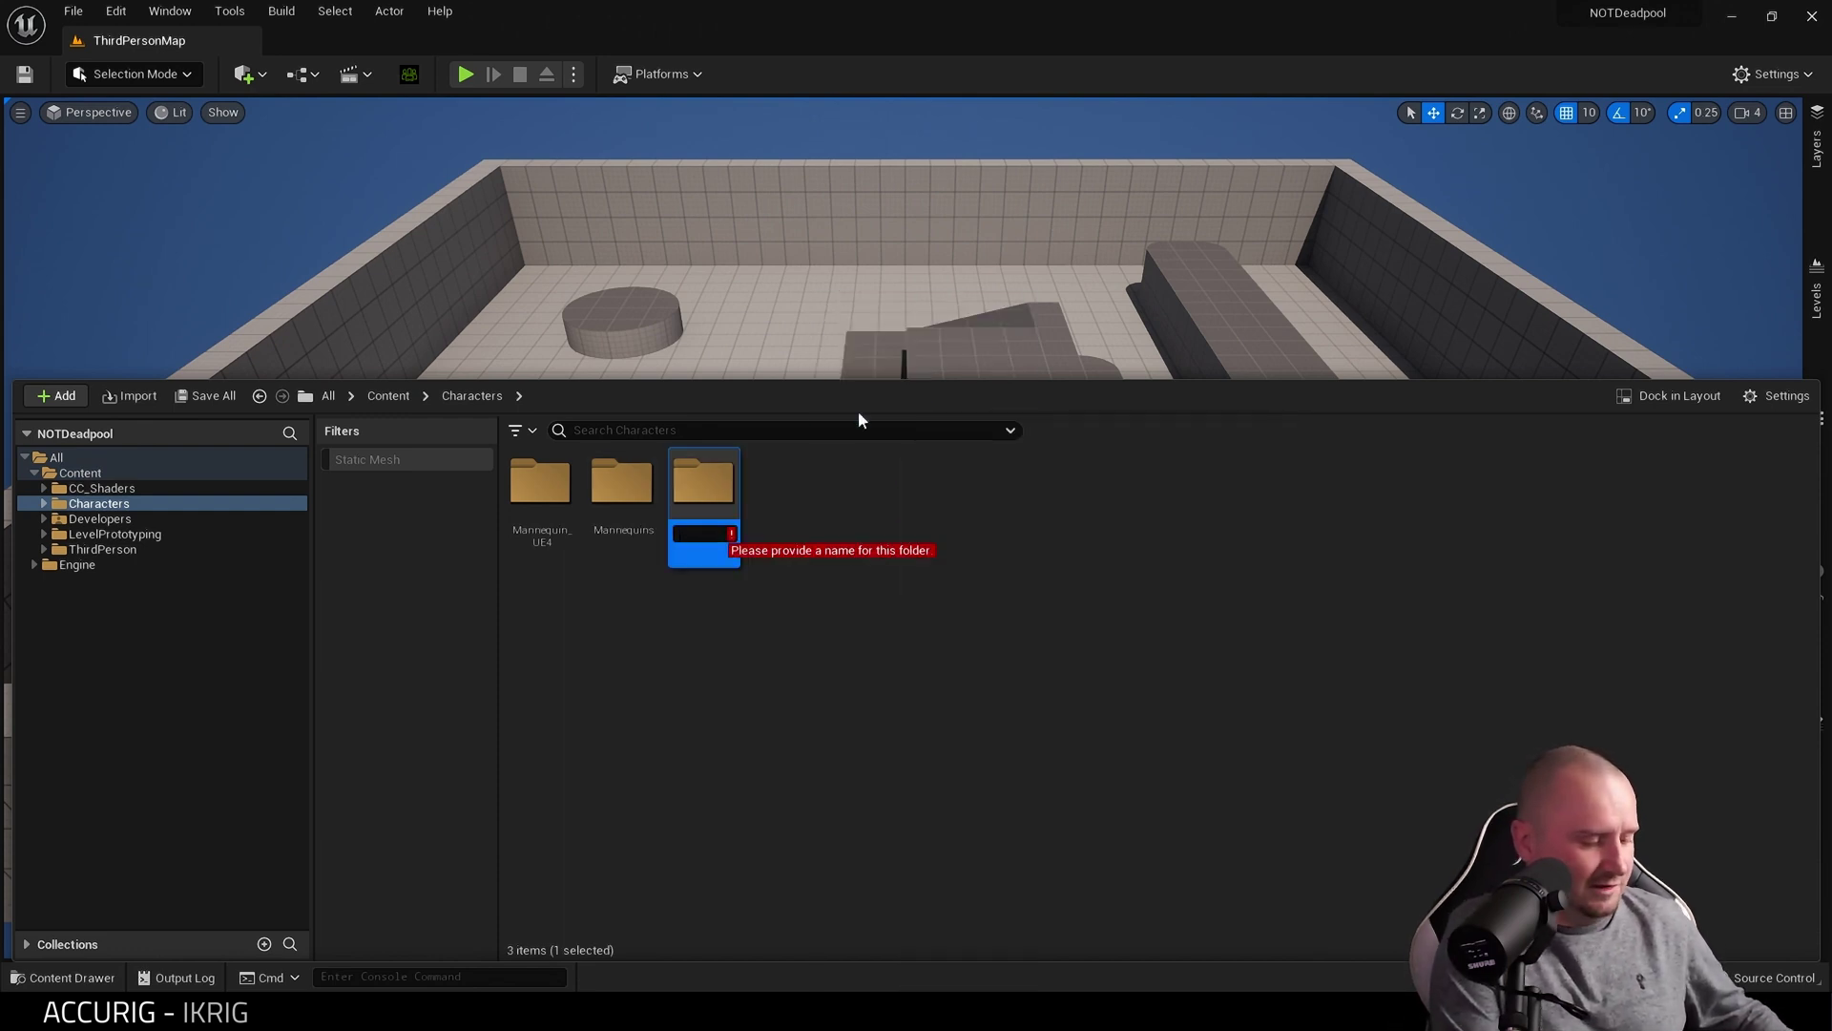
type("Accurig")
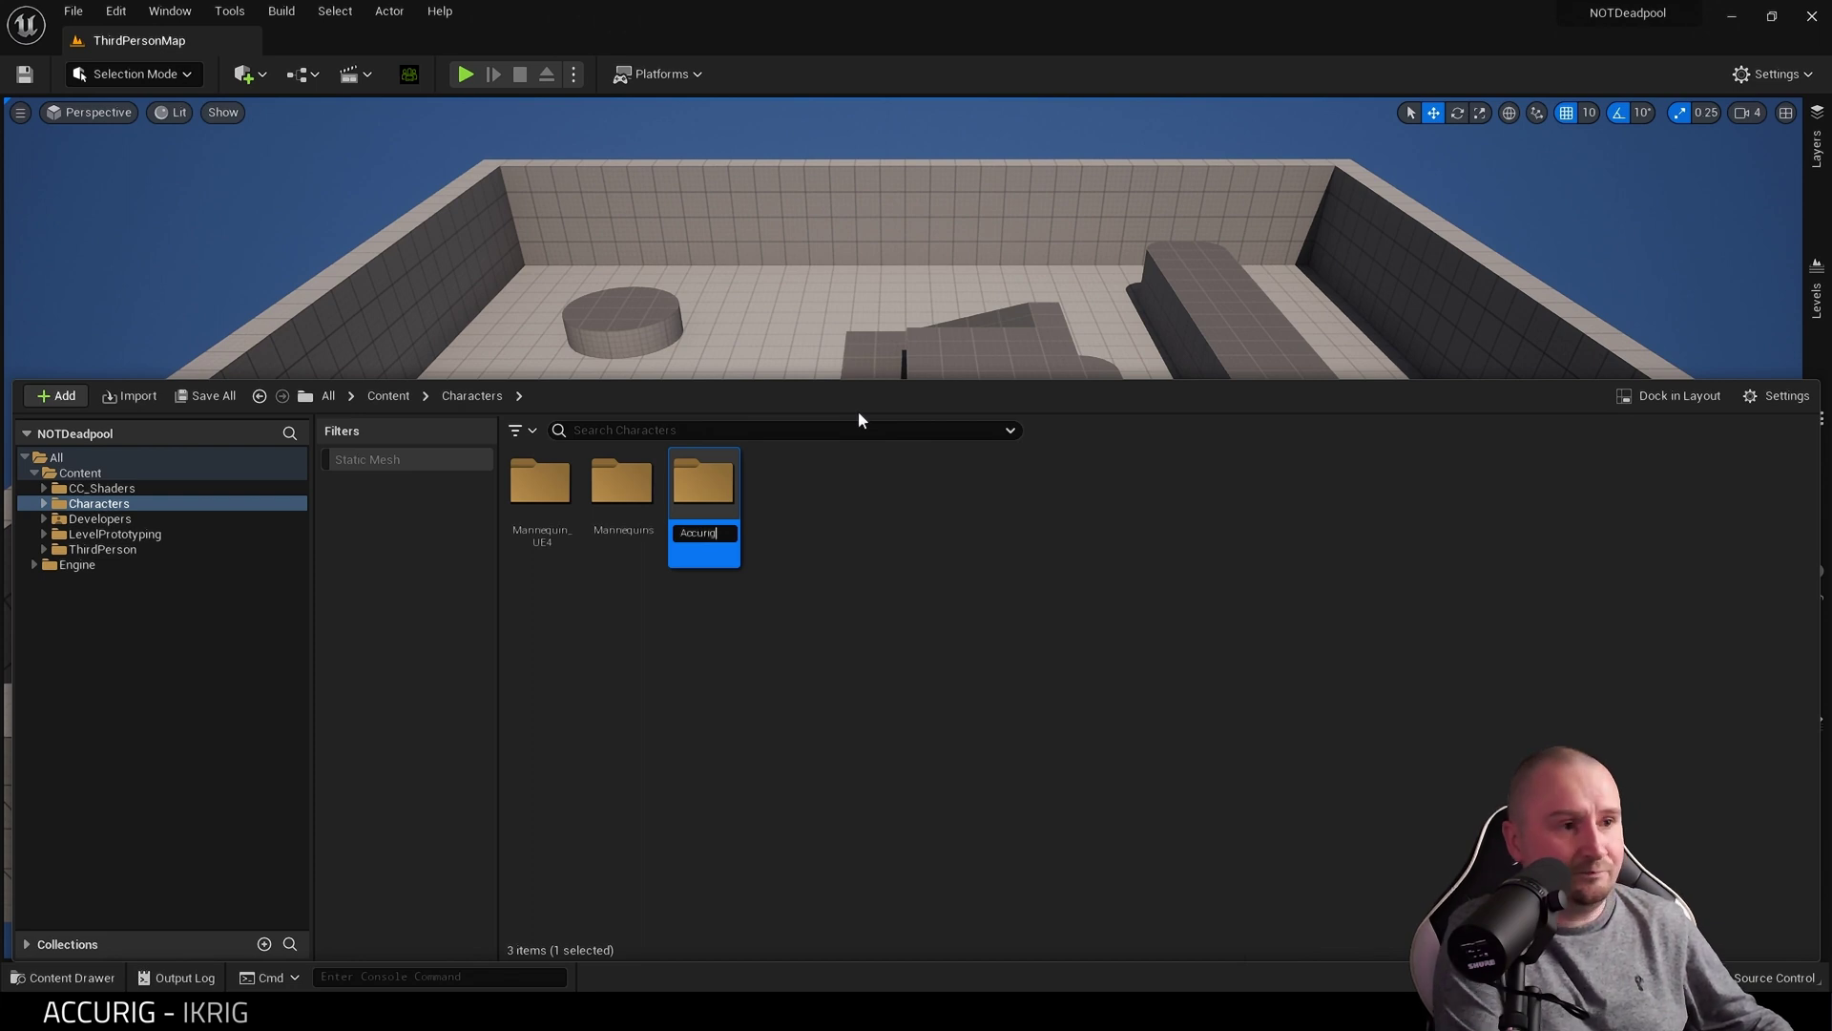
key("Return")
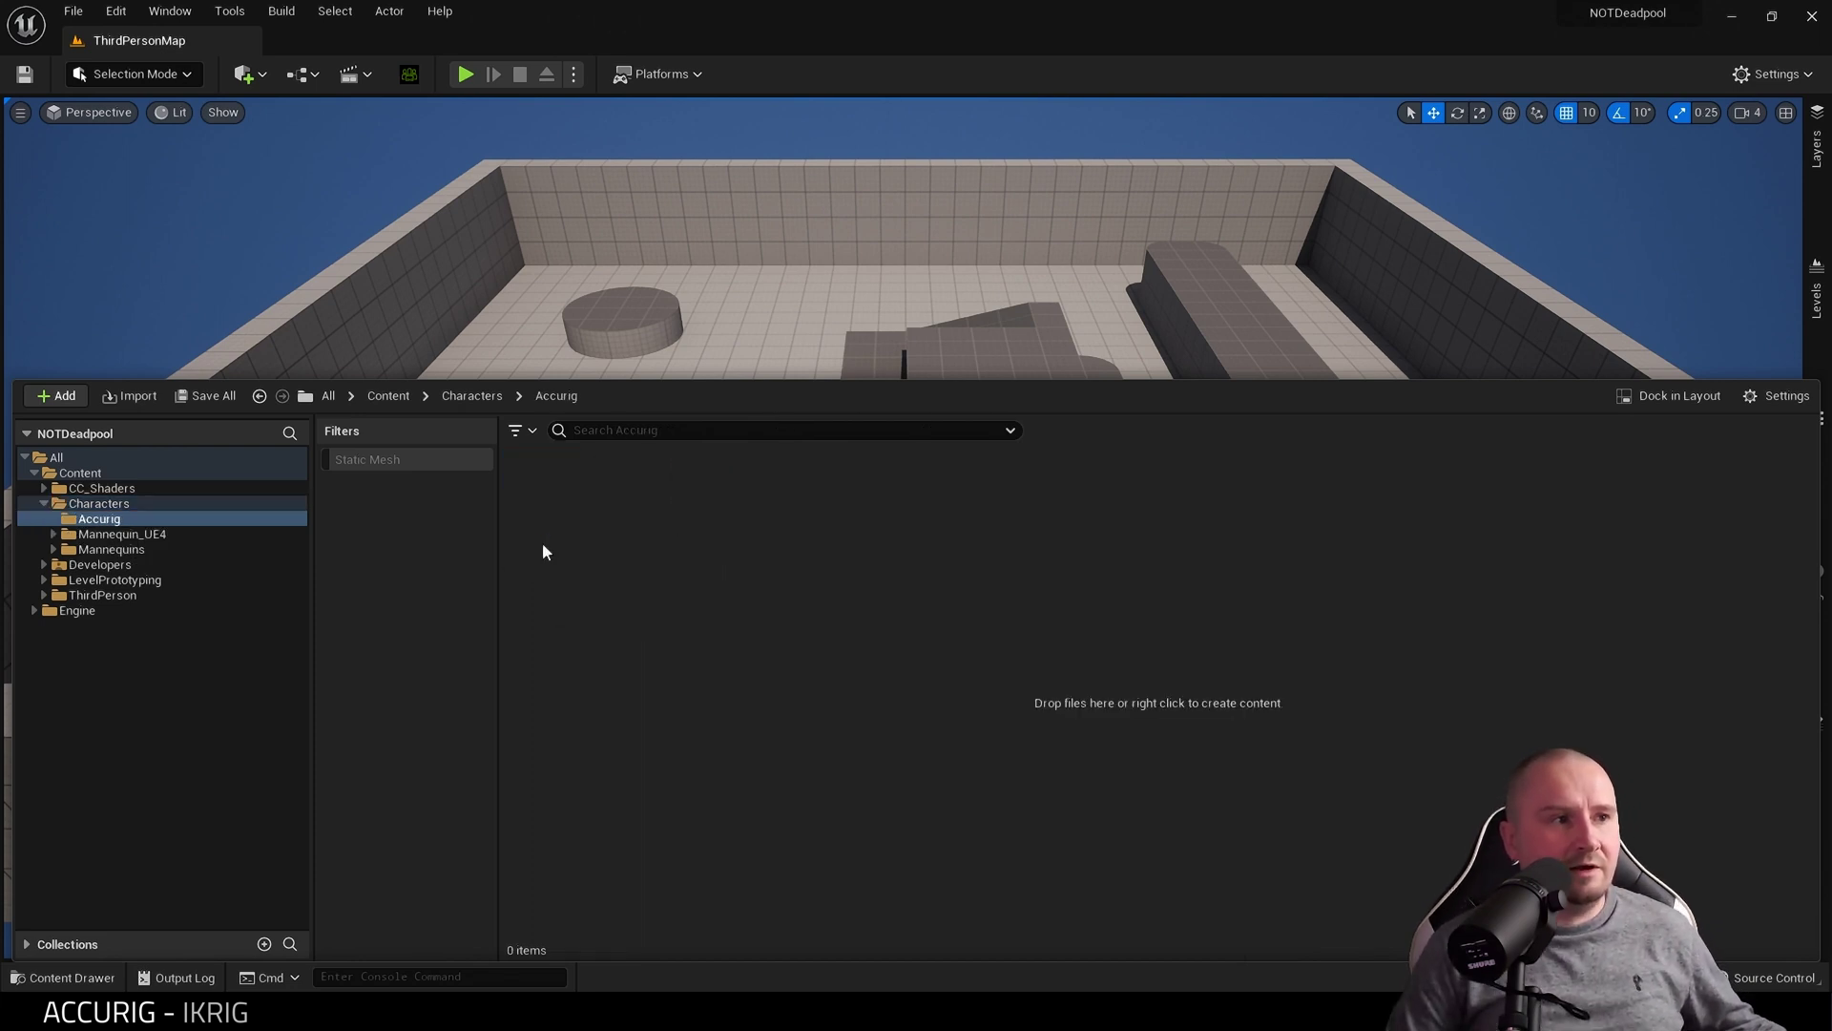
Create a folder named NOTDeadpool inside Accurig
right_click(588, 551)
left_click(674, 415)
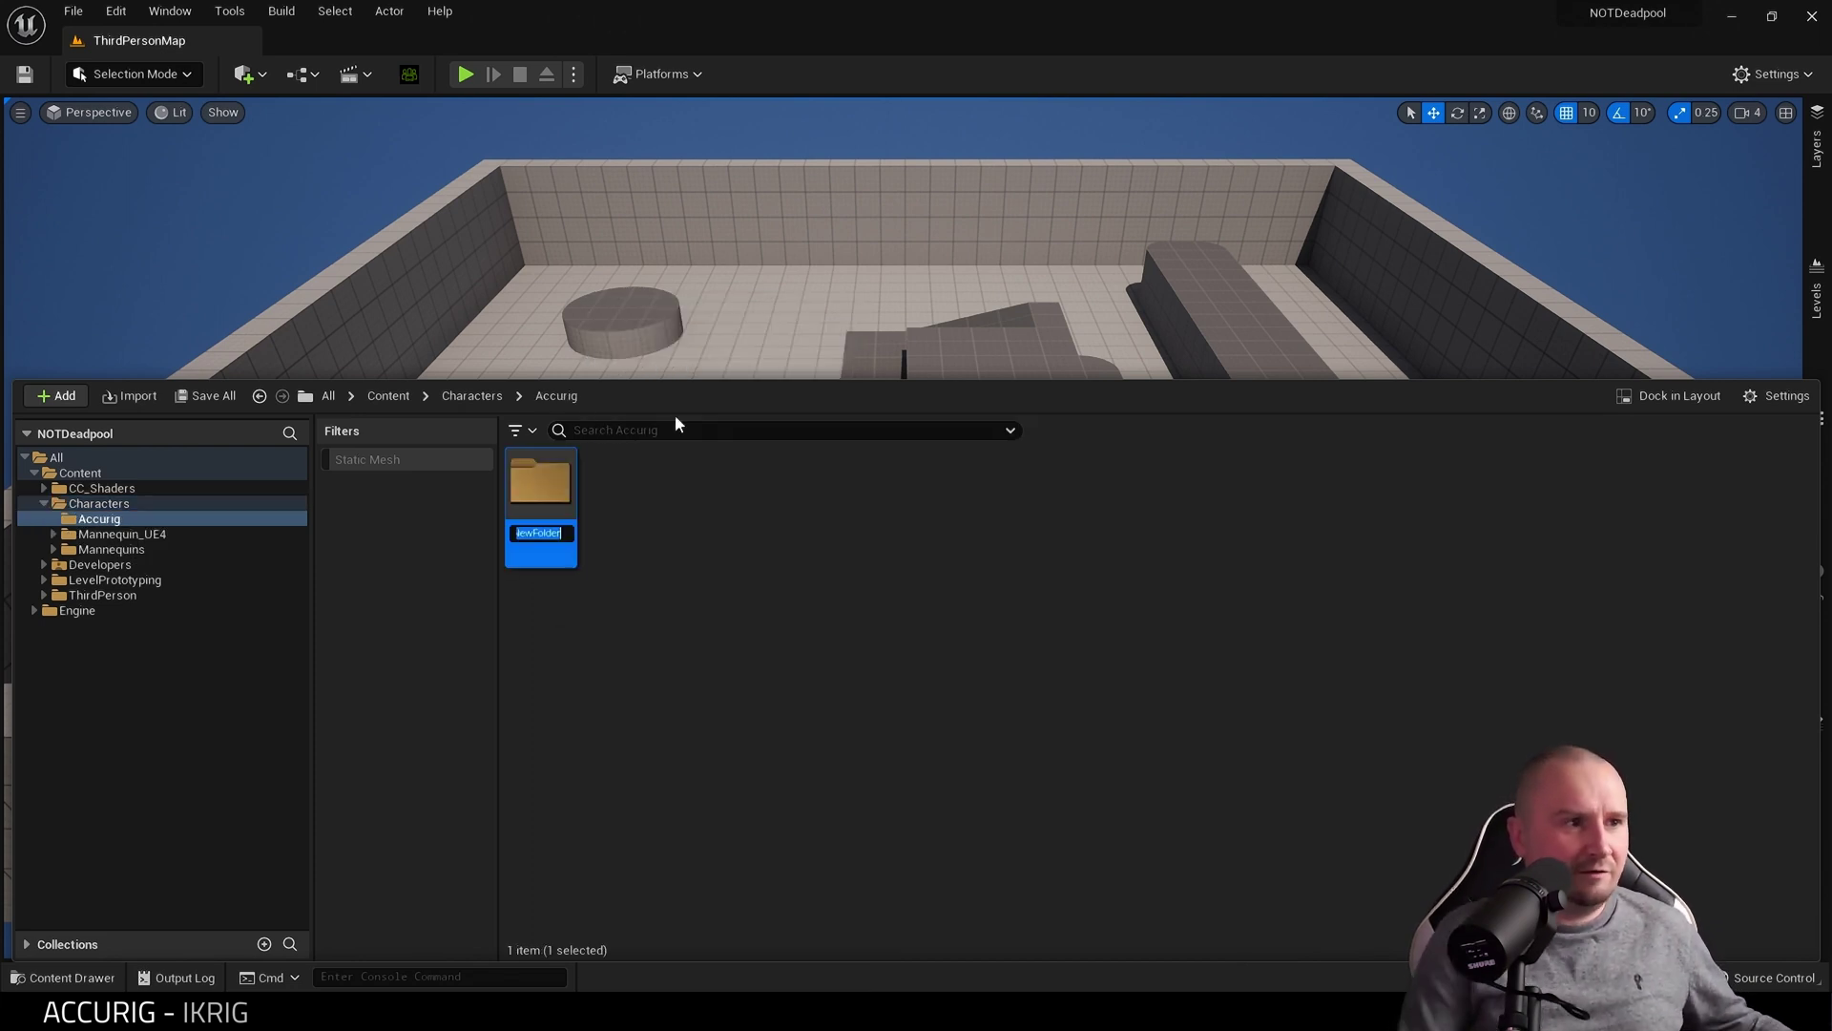
key("BackSpace")
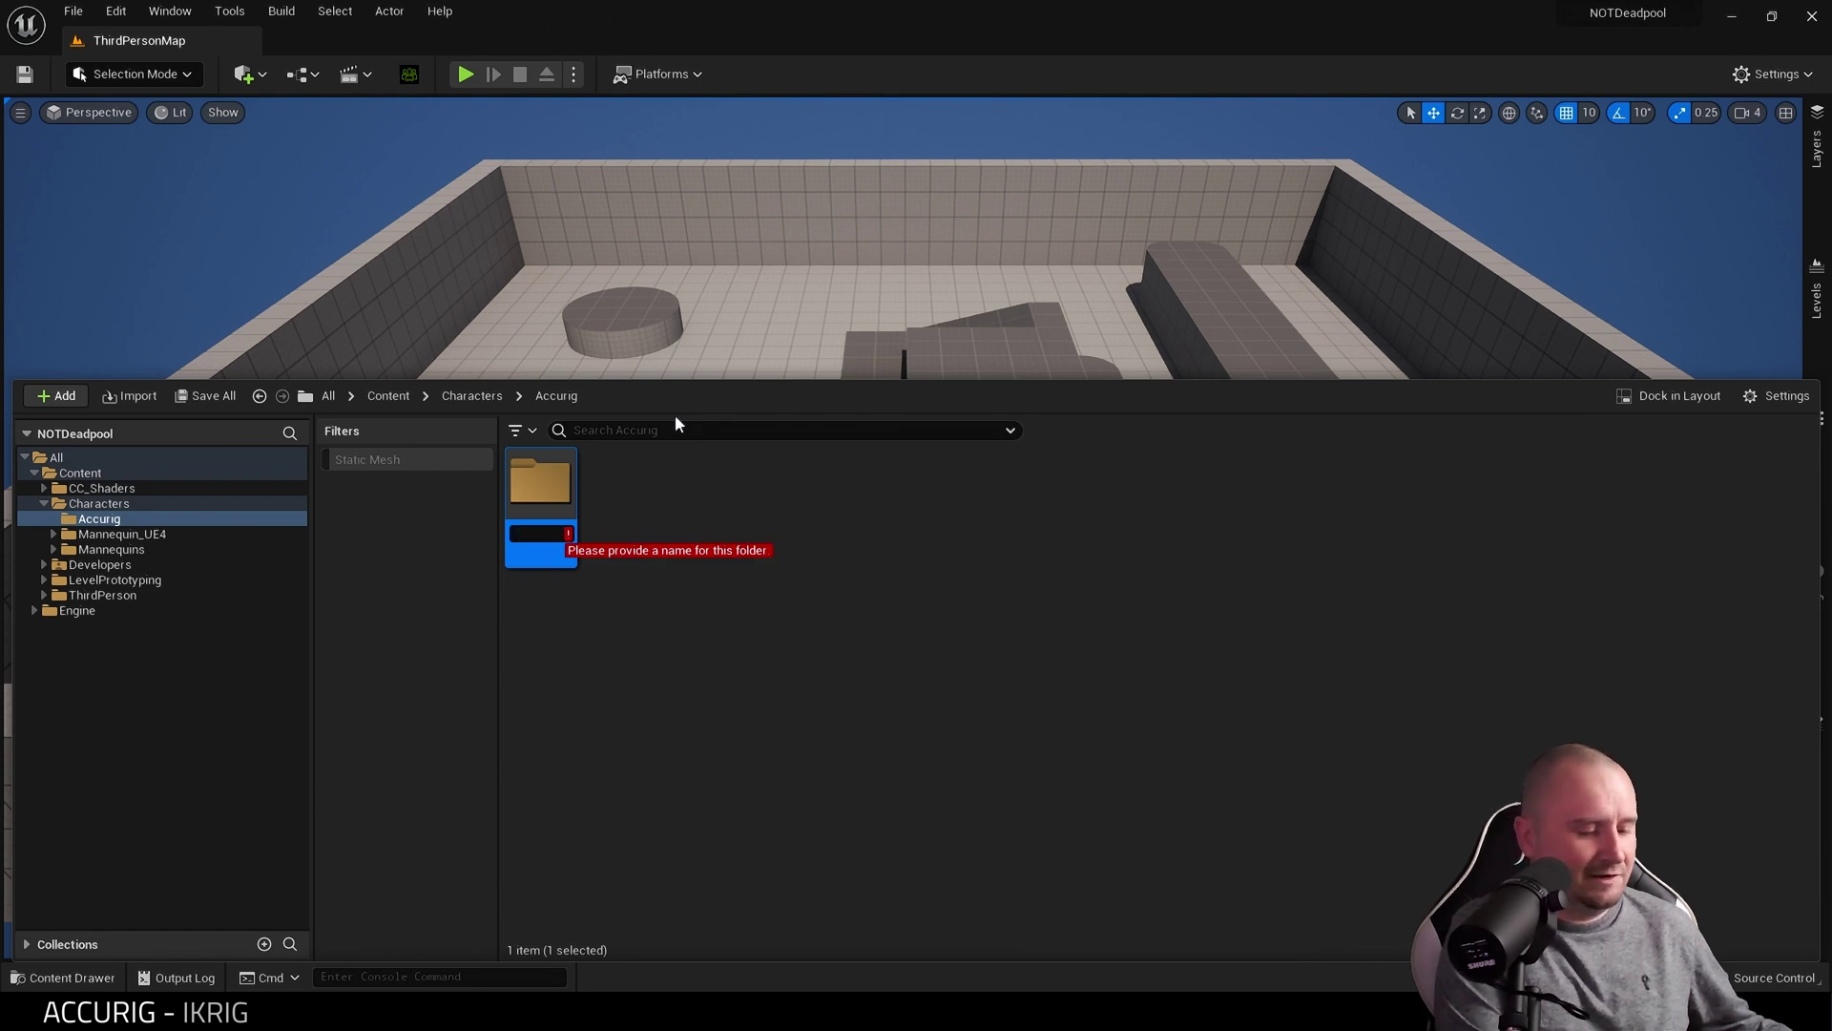
type("NOTD")
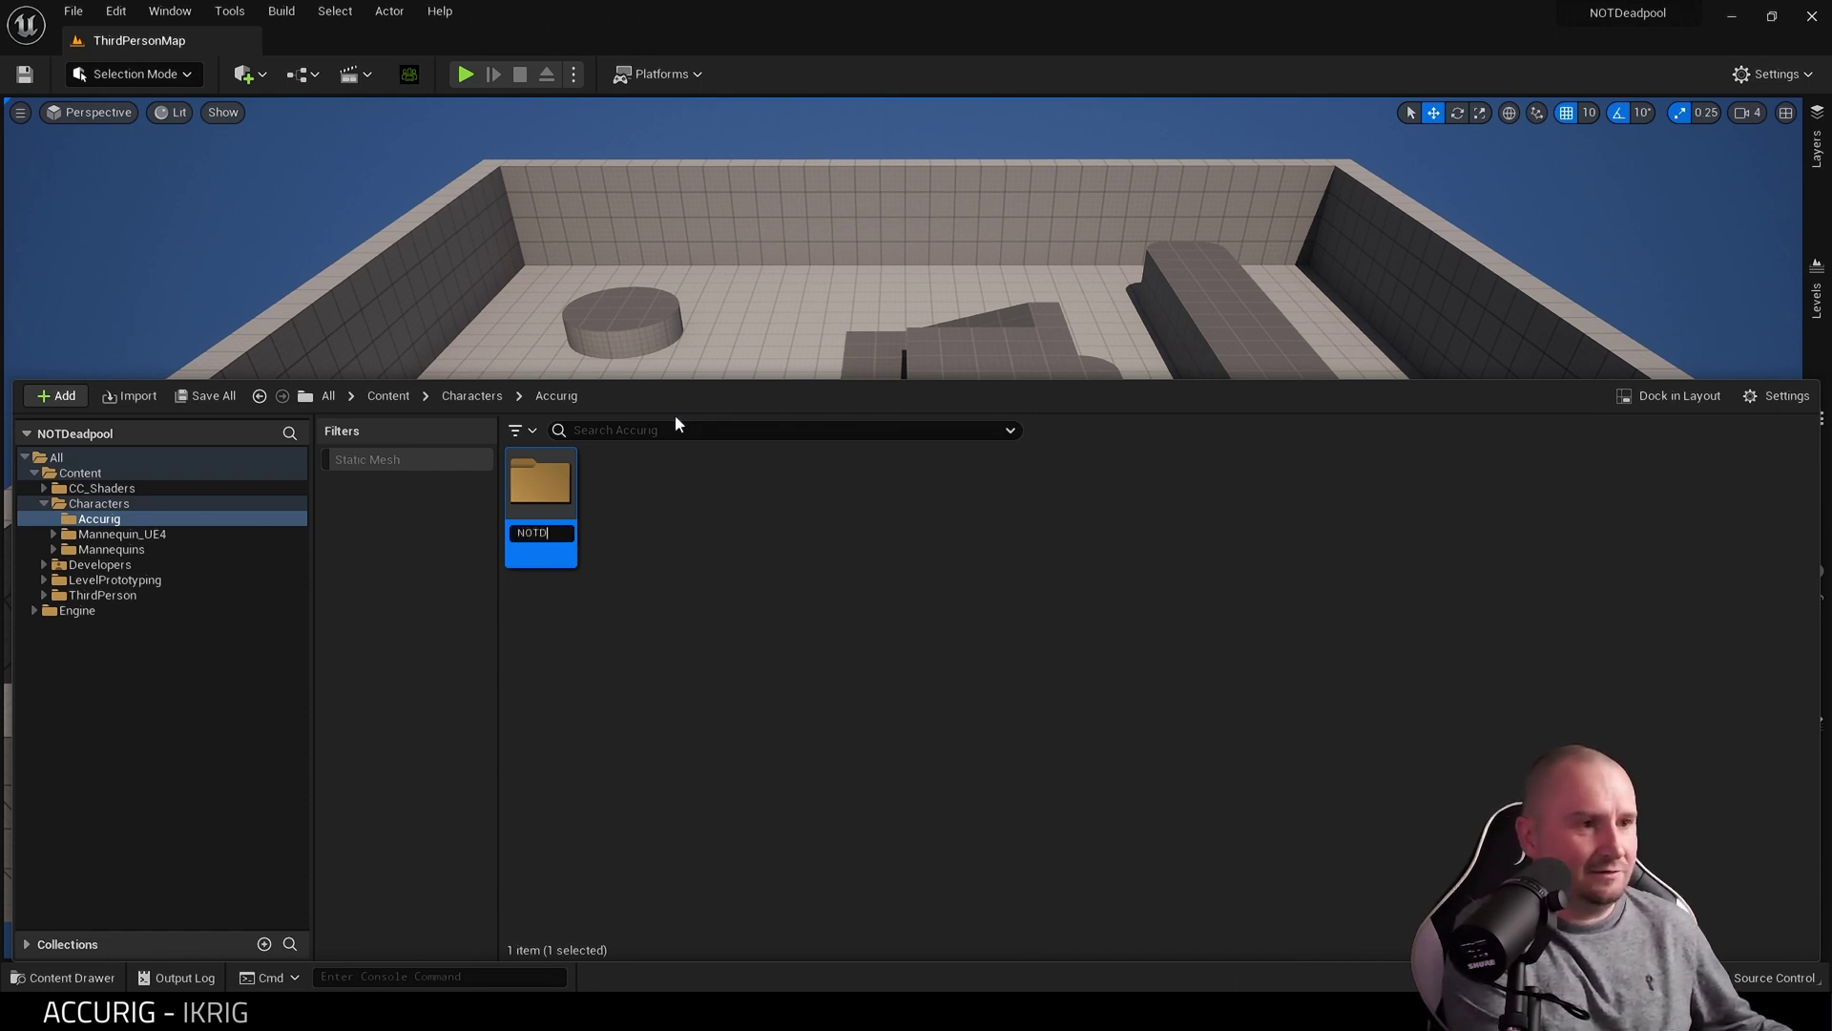
type("eadpool")
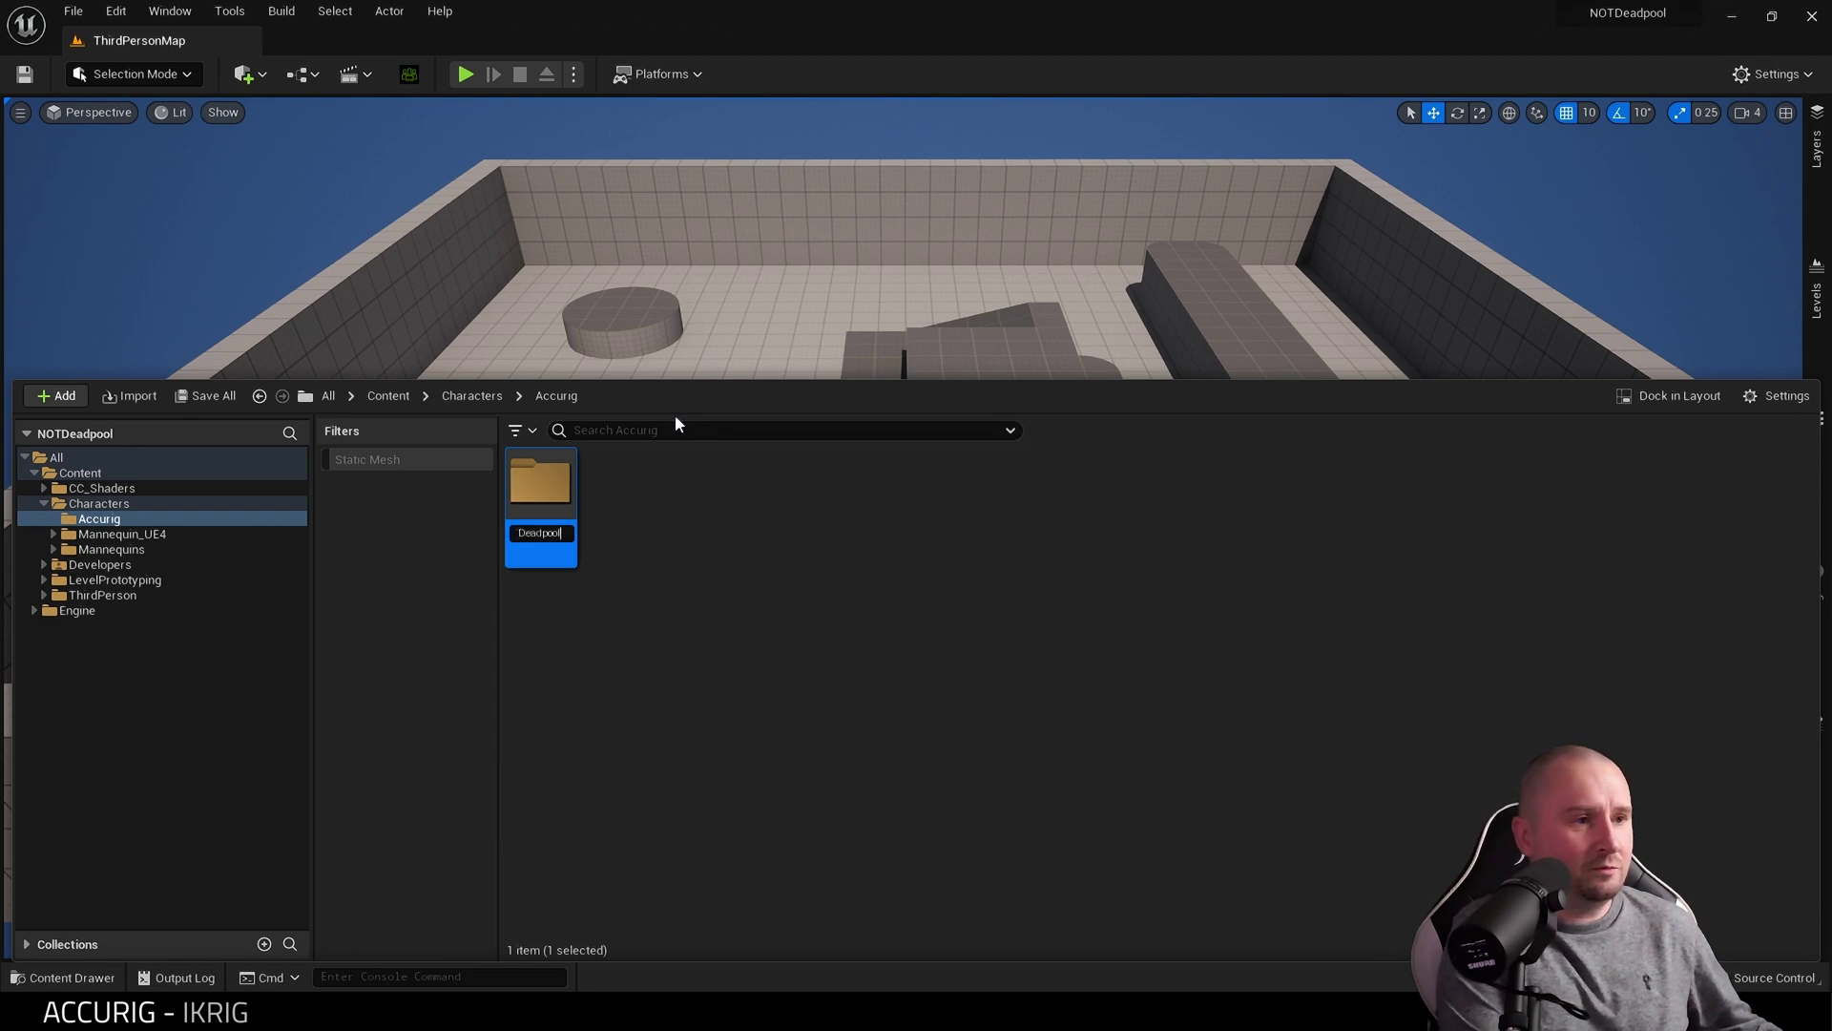
key("Return")
Choose NOTDeadpoolRigged.fbx for import into /Game/Characters/Accurig/NOTDeadpool
right_click(707, 569)
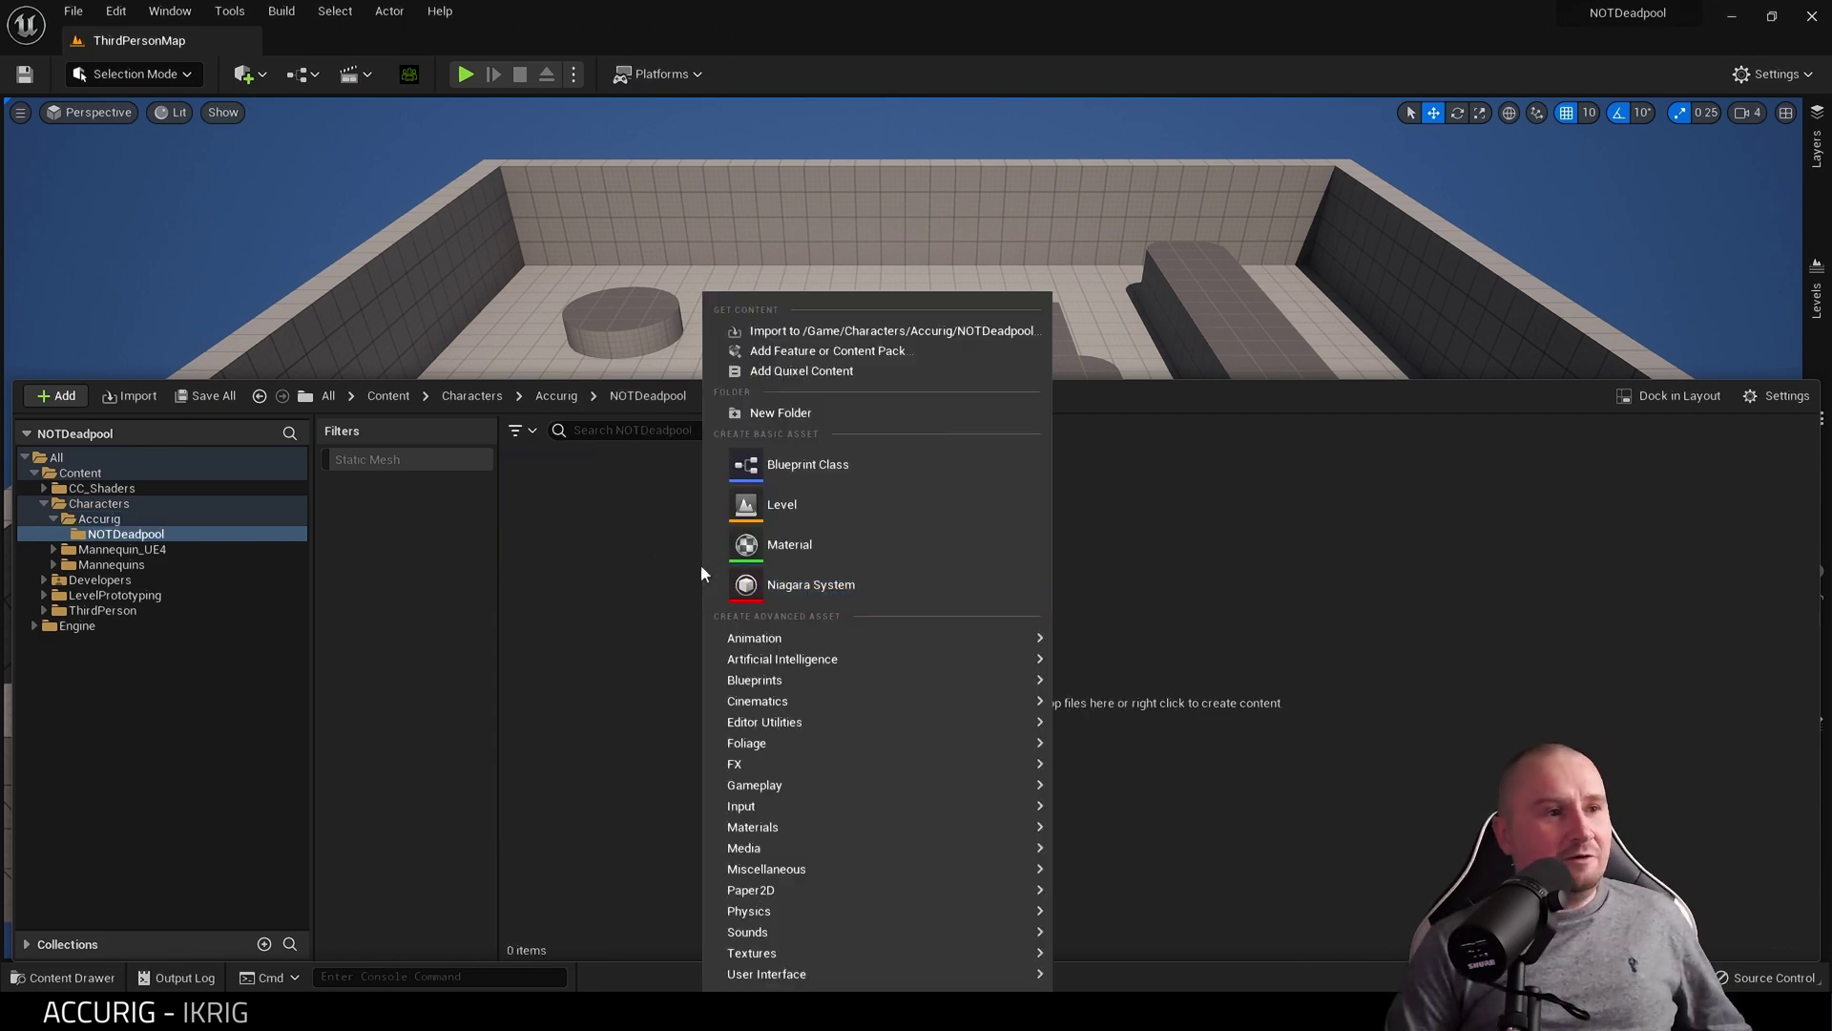
left_click(863, 334)
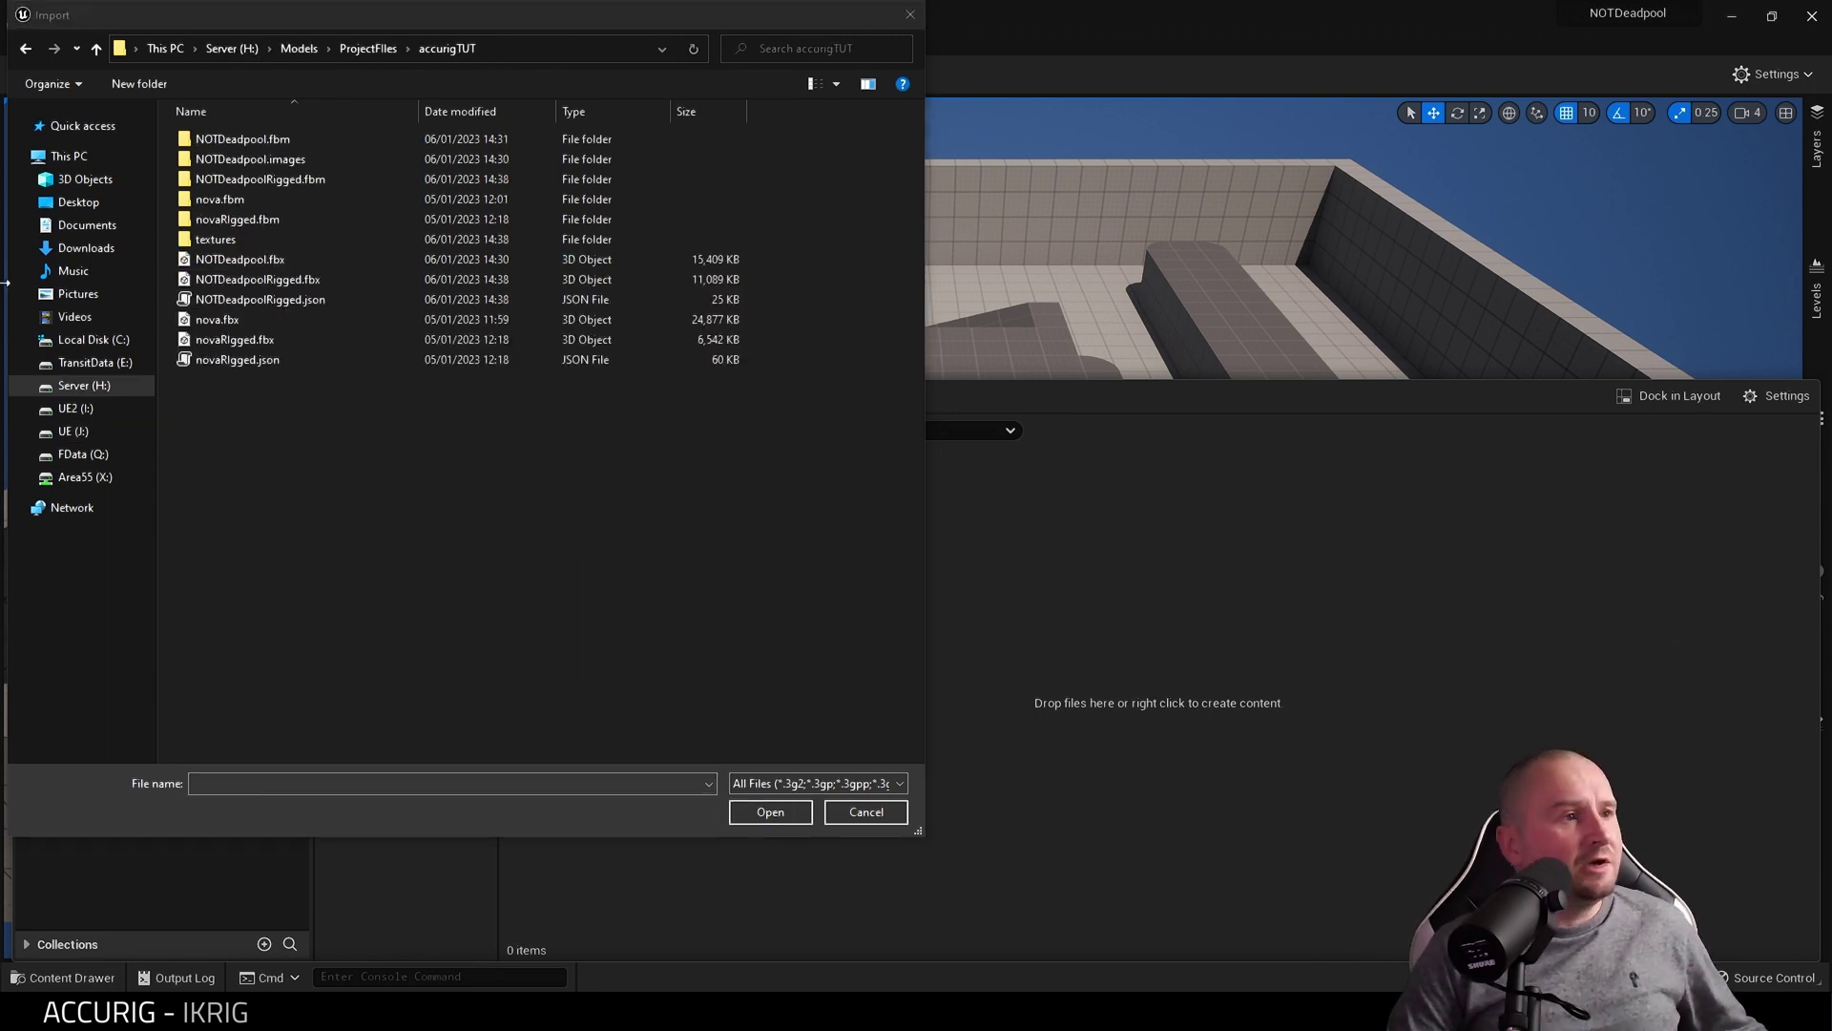
left_click(260, 287)
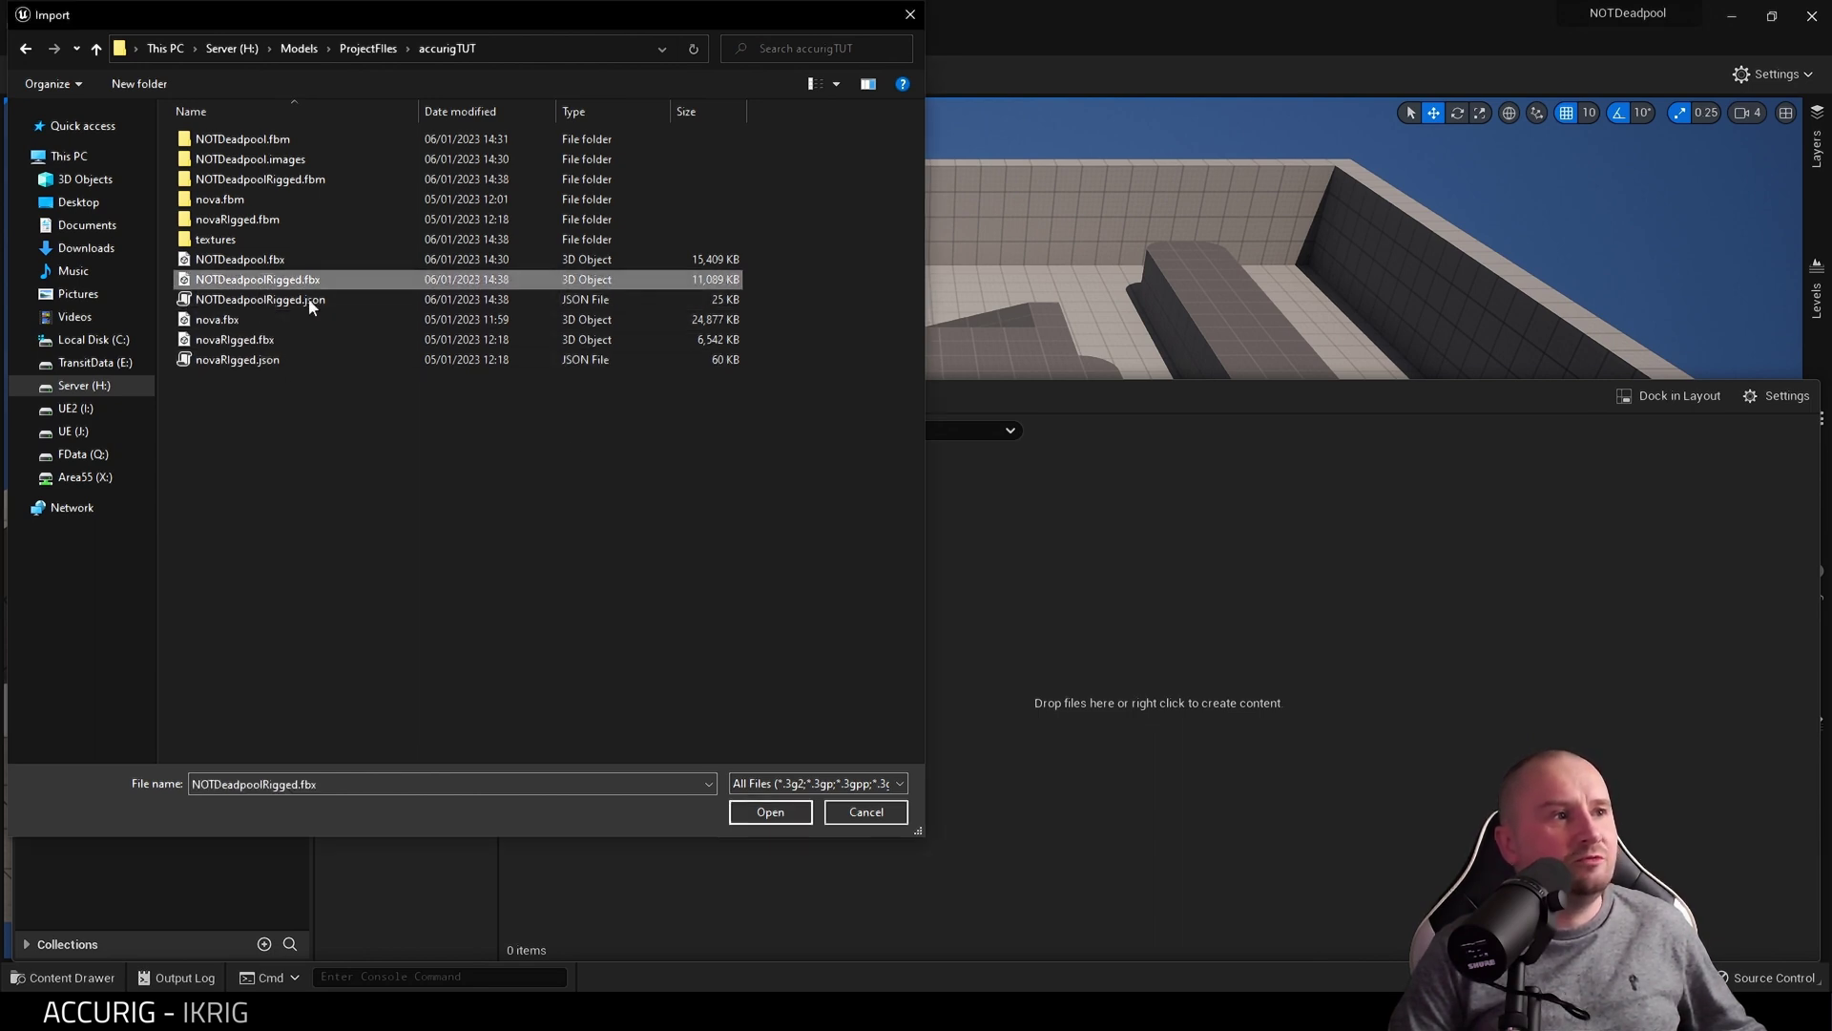
left_click(768, 811)
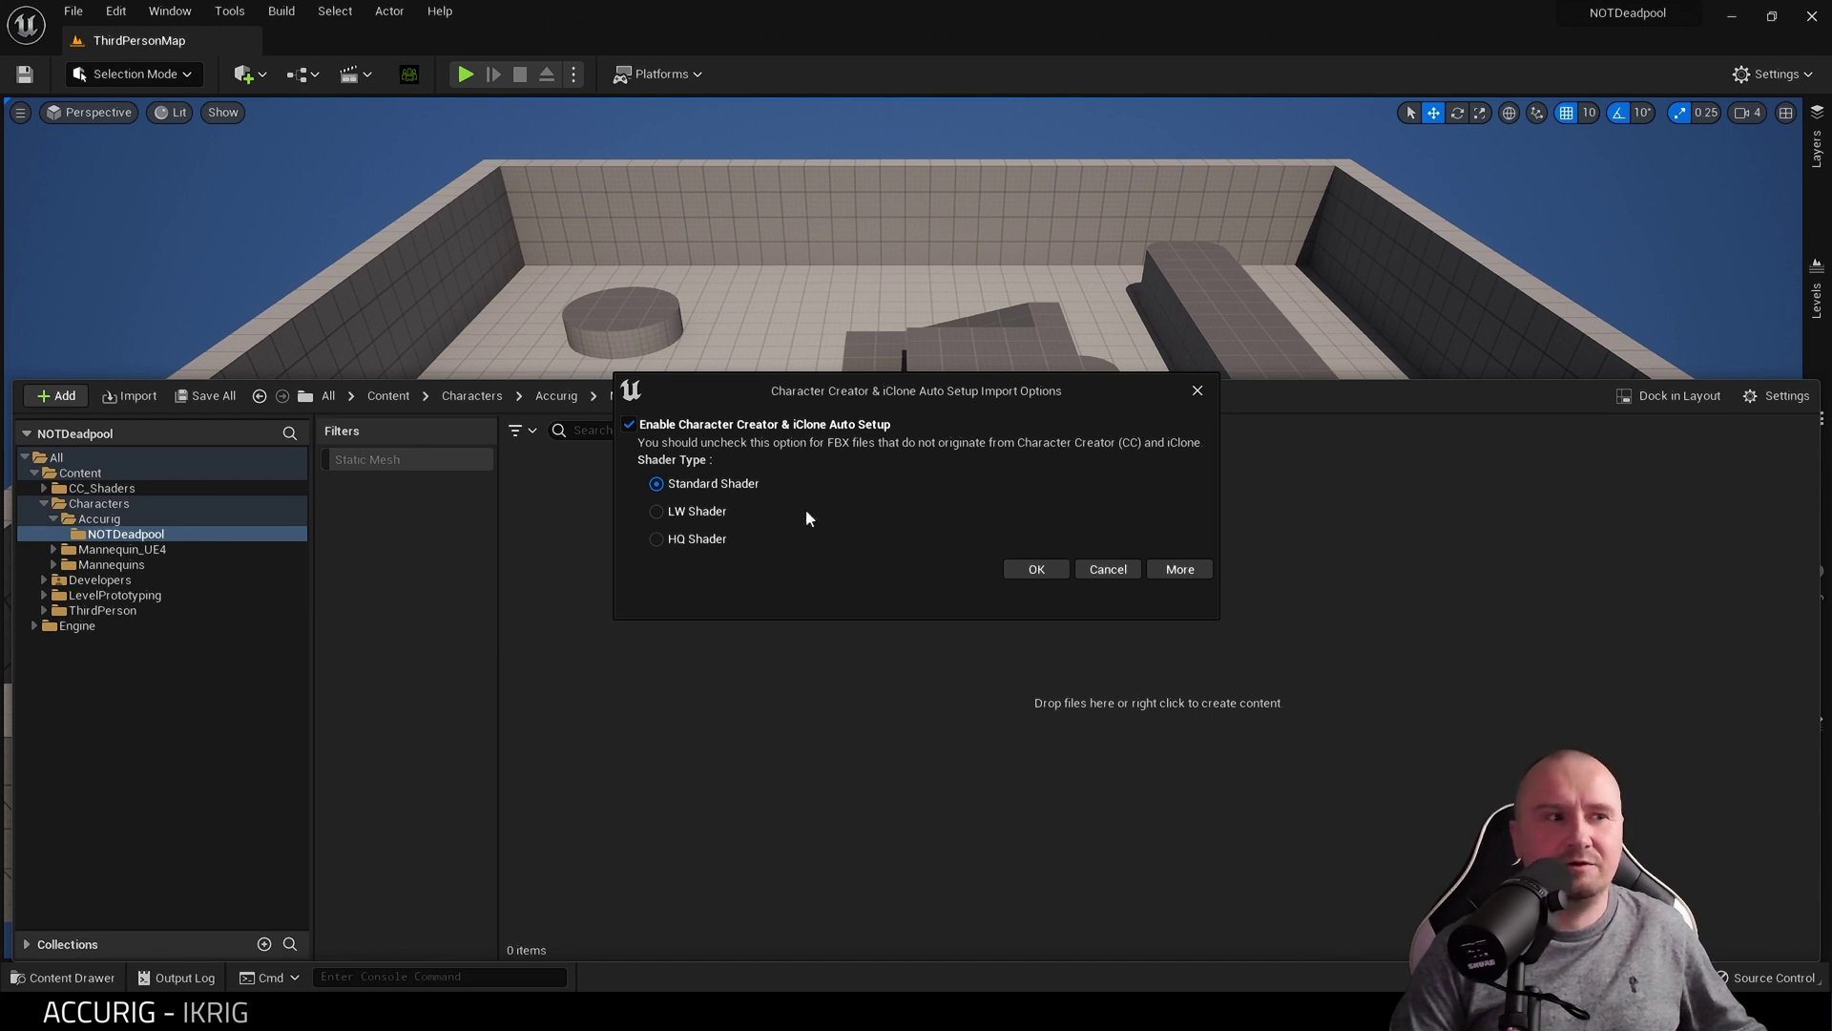
Accept the standard shader and import NOTDeadpoolRigged with Import Morph Targets enabled
left_click(1035, 569)
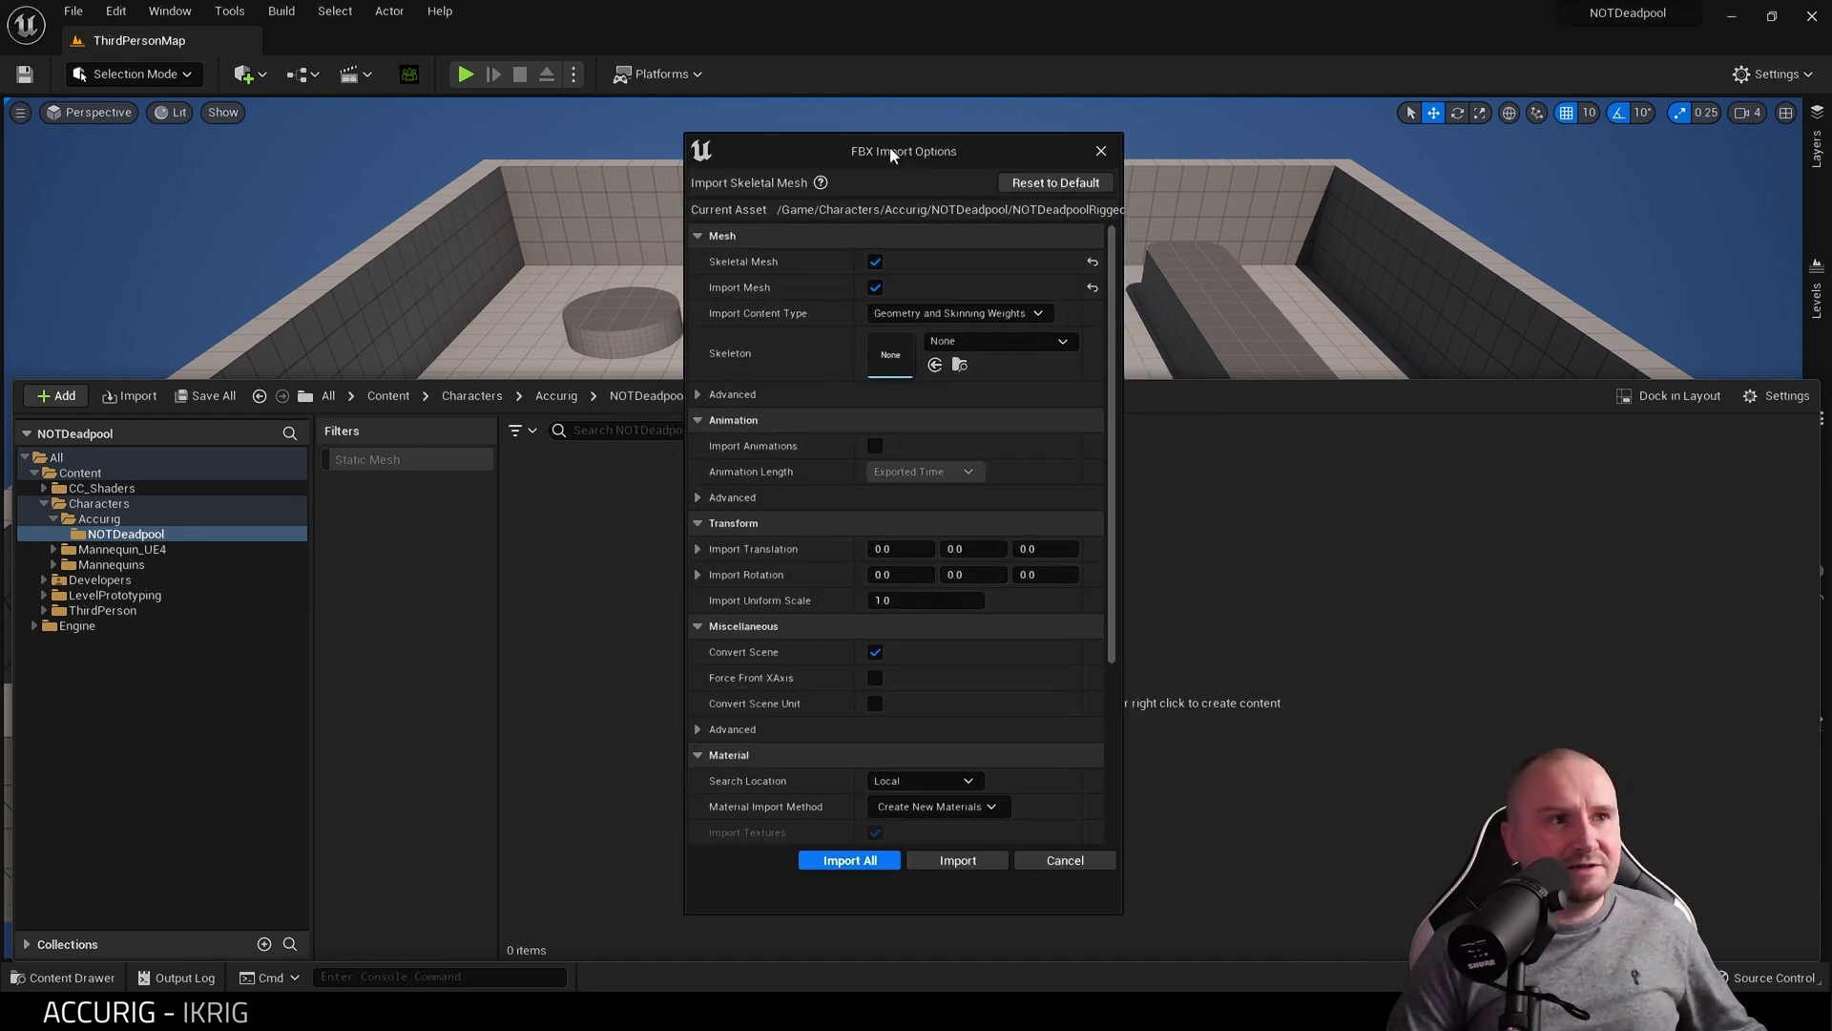
scroll(992, 439, "down", 3)
scroll(998, 456, "down", 1)
scroll(997, 454, "up", 4)
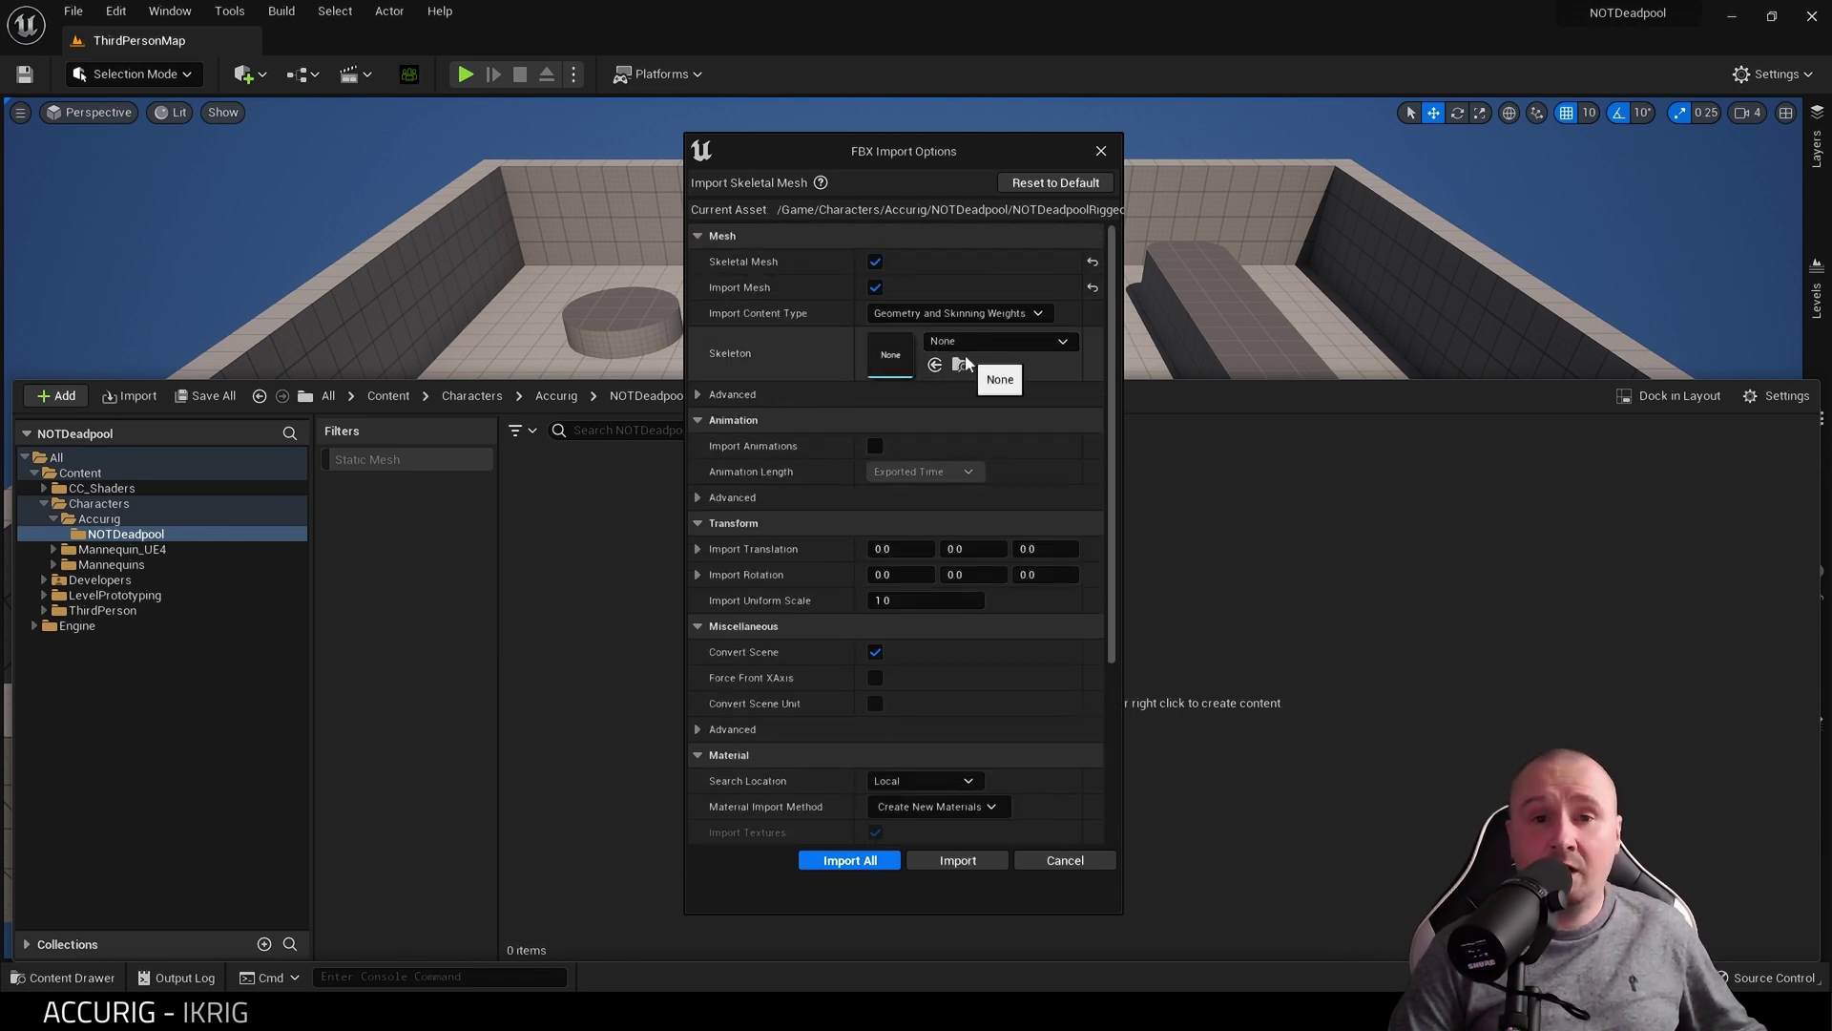
left_click(697, 395)
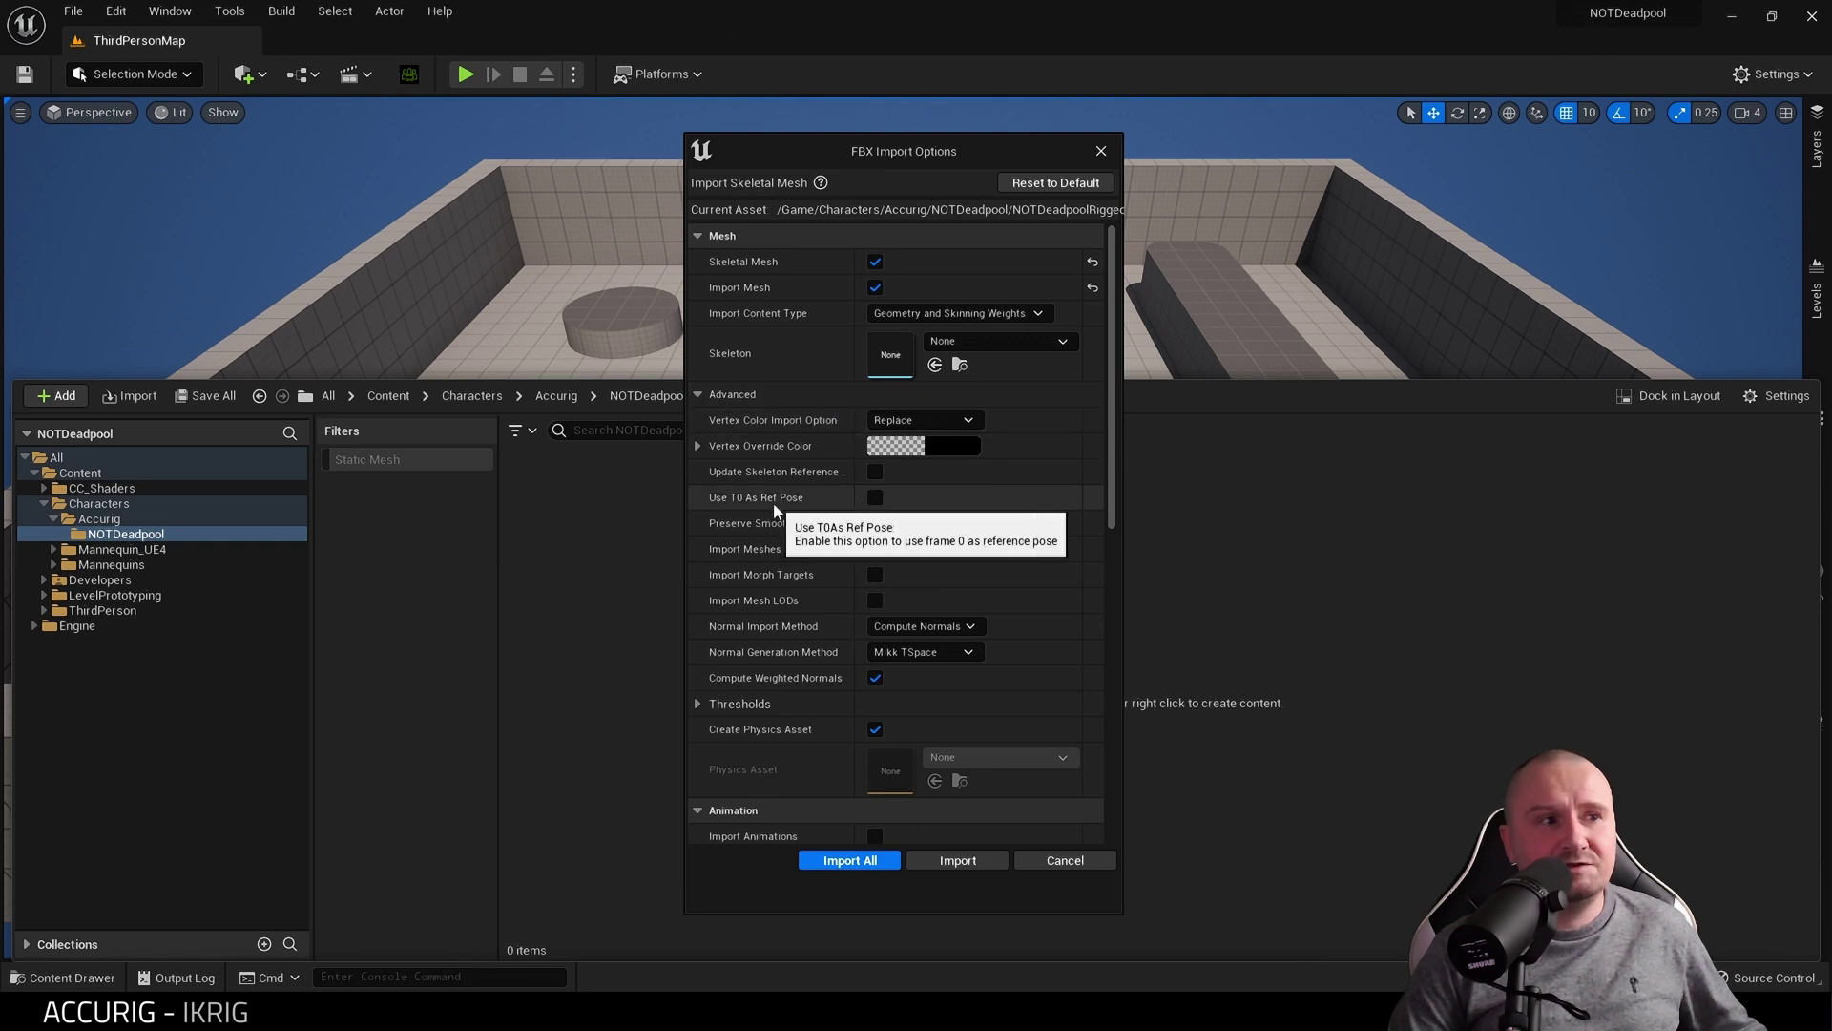
left_click(875, 576)
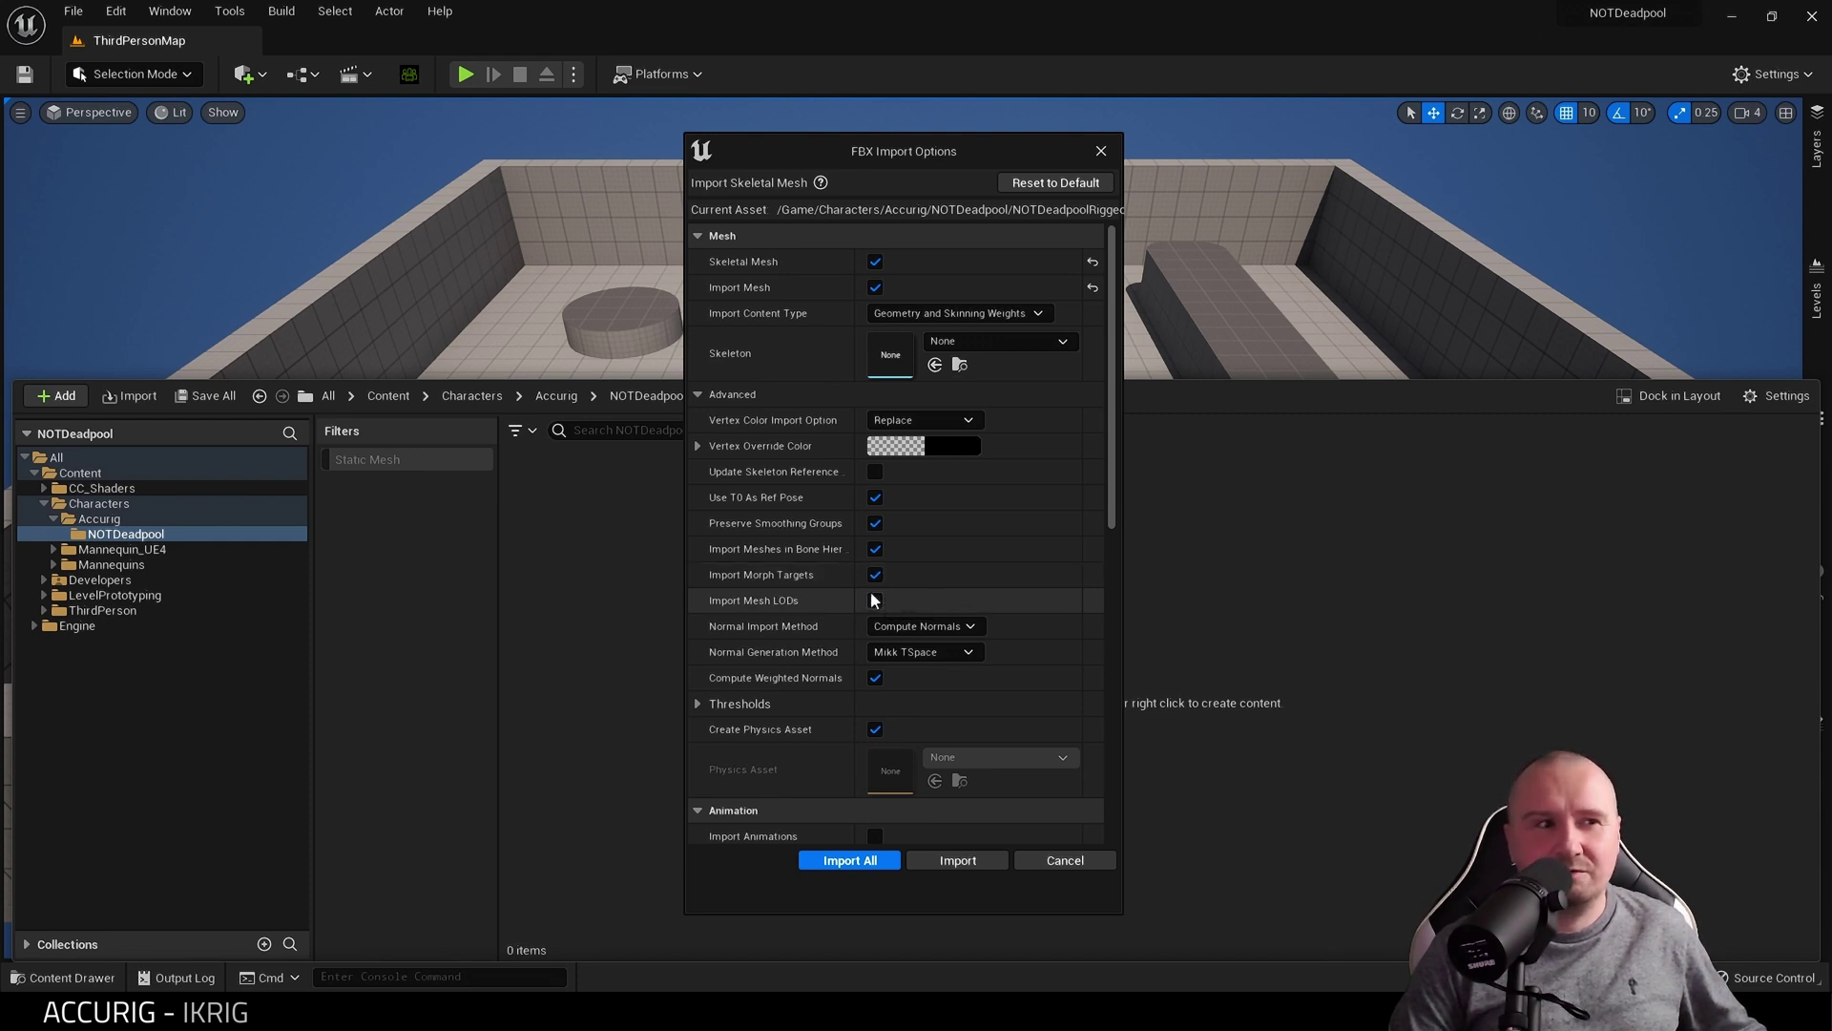
scroll(1010, 673, "down", 2)
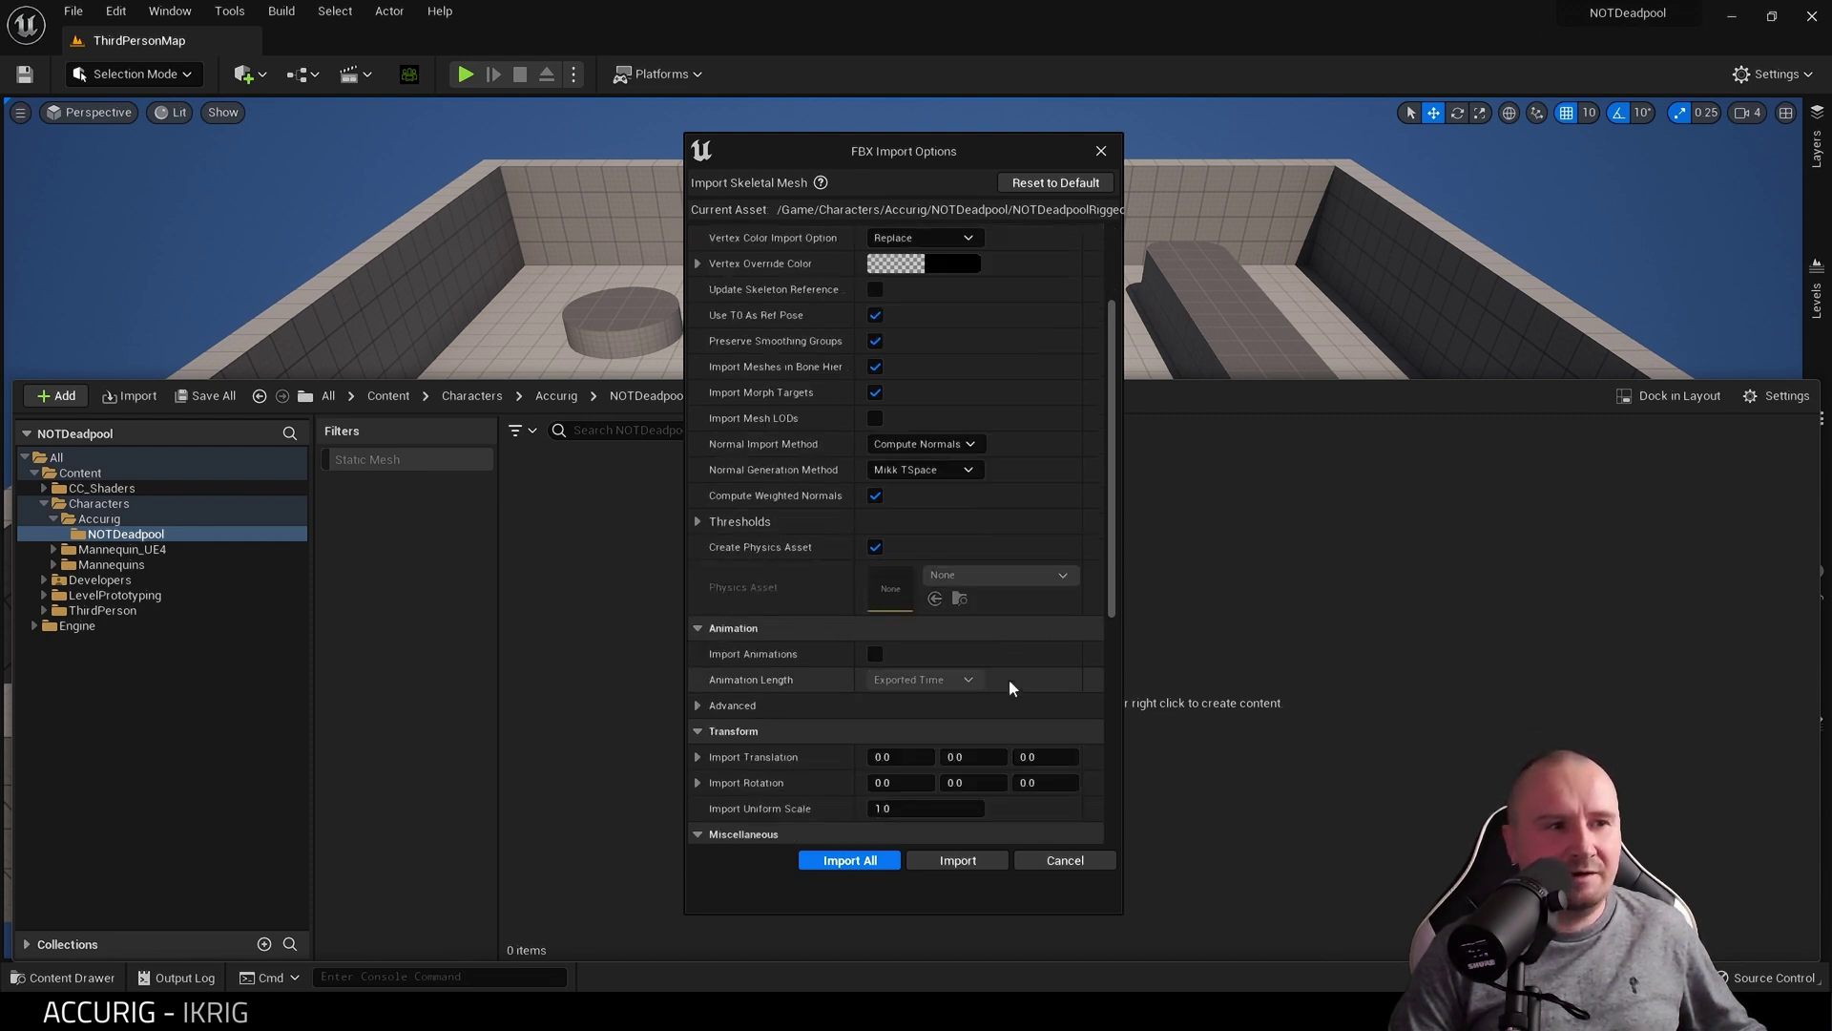
scroll(1009, 679, "down", 3)
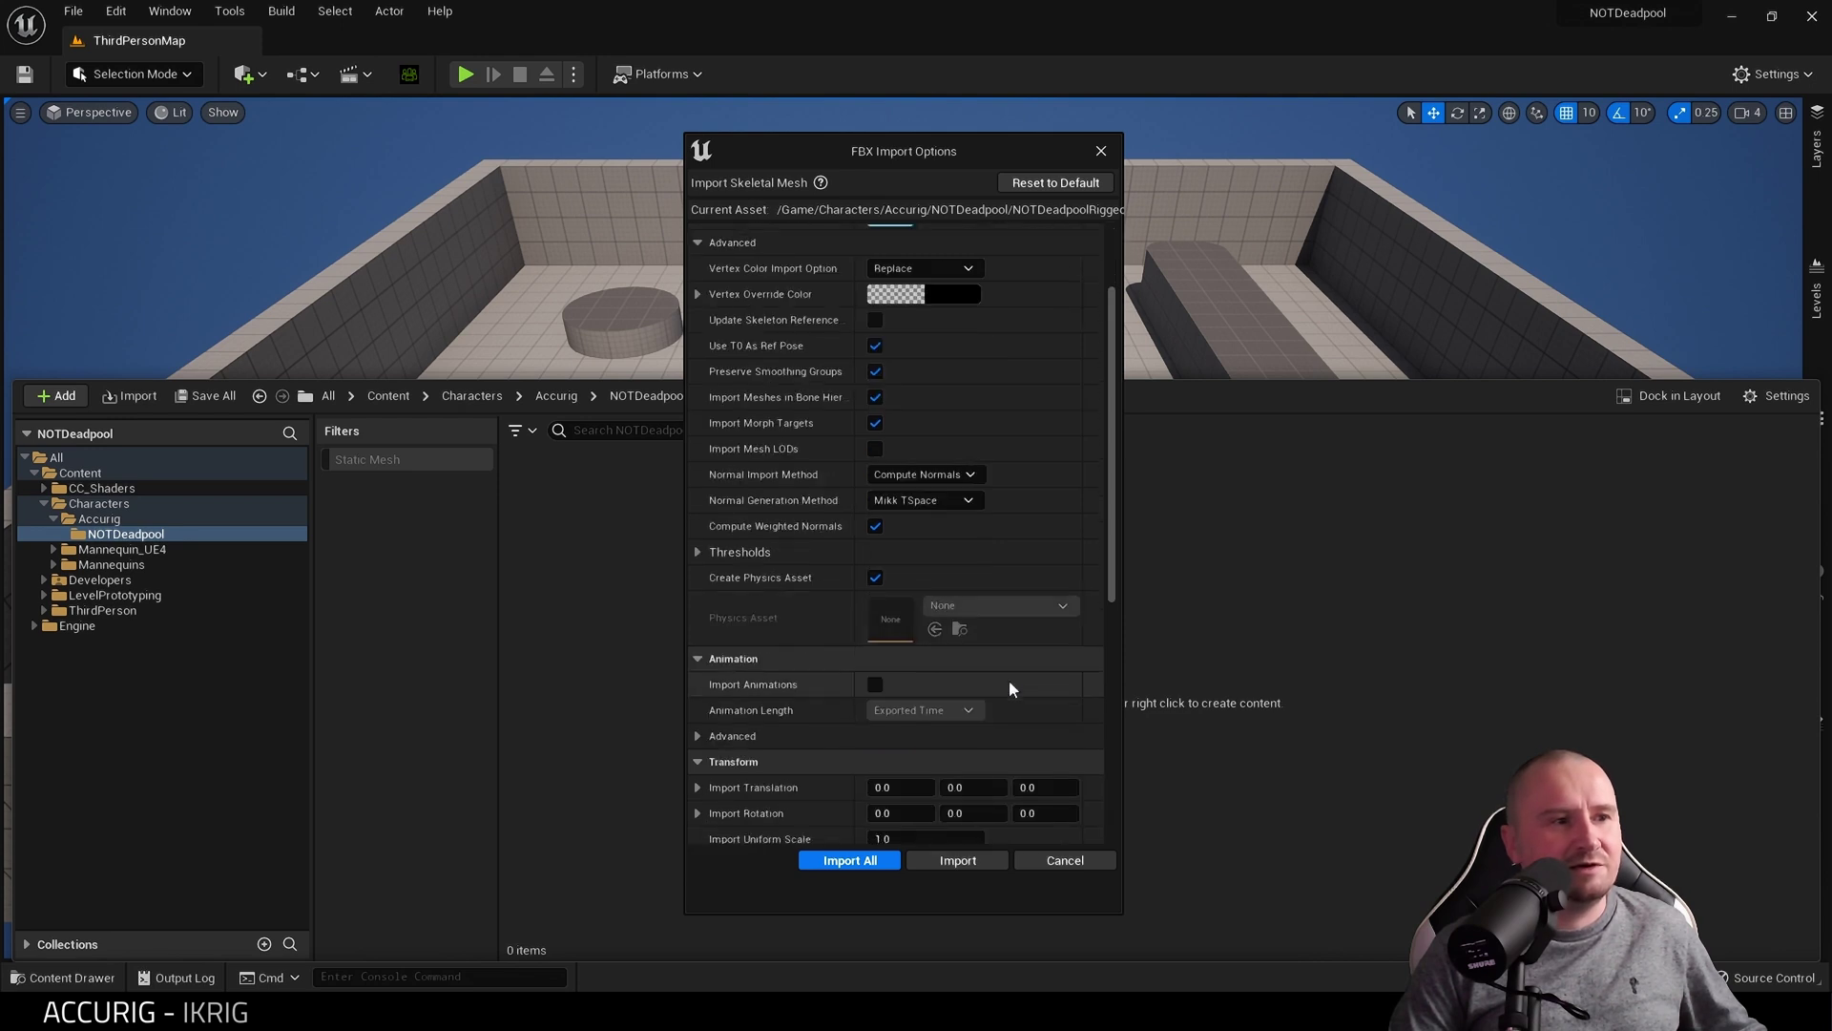
scroll(1009, 680, "up", 5)
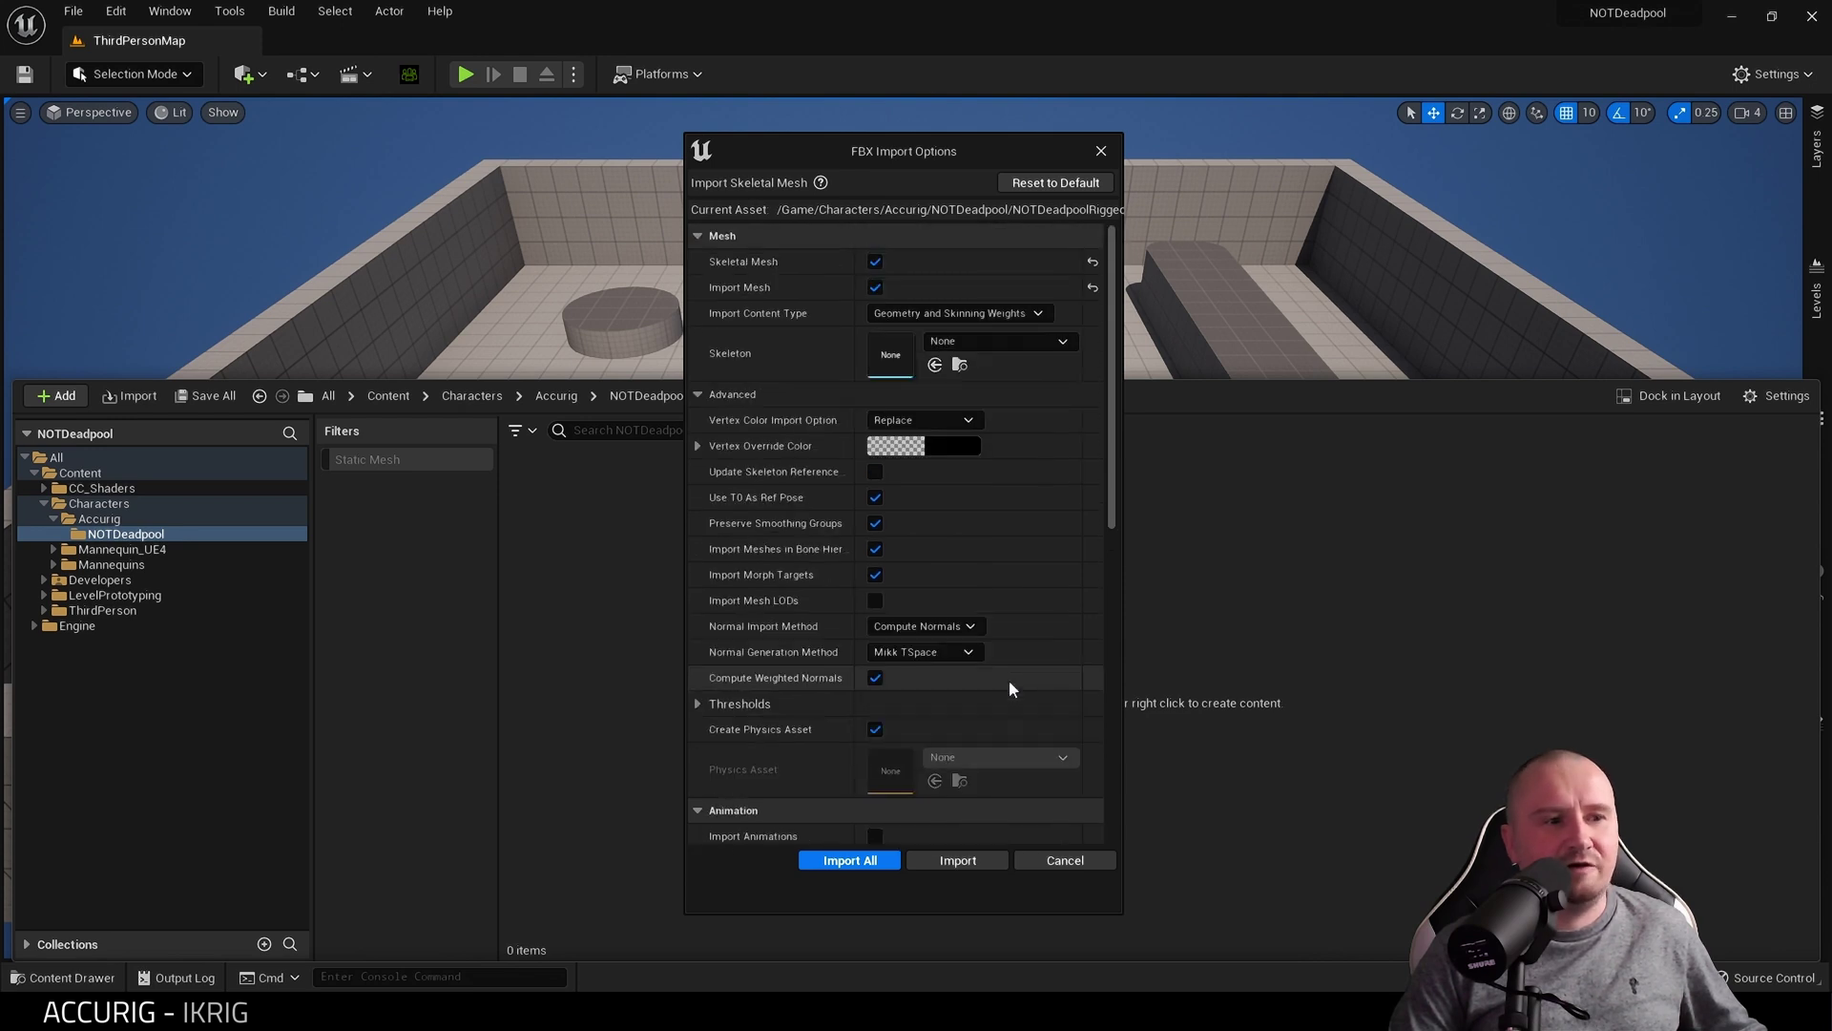
left_click(942, 862)
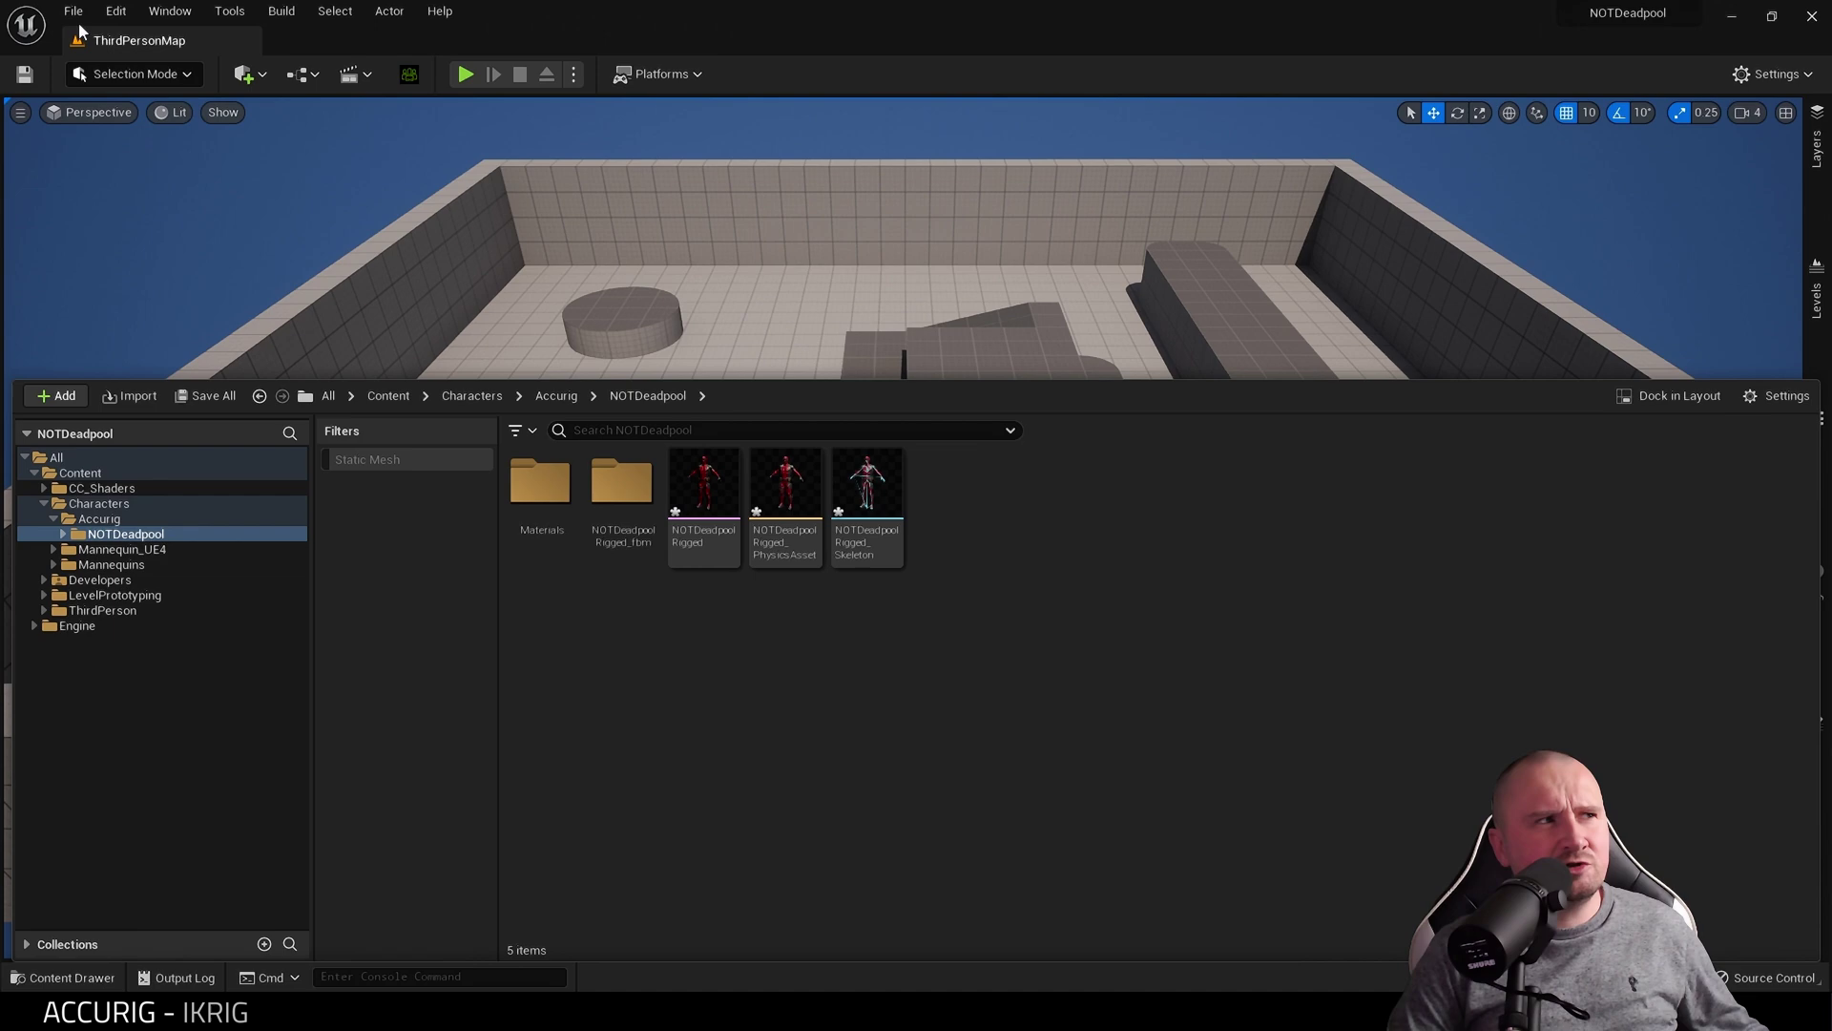
Save all the imported assets and open the NOTDeadpoolRigged skeletal mesh
left_click(74, 12)
left_click(124, 178)
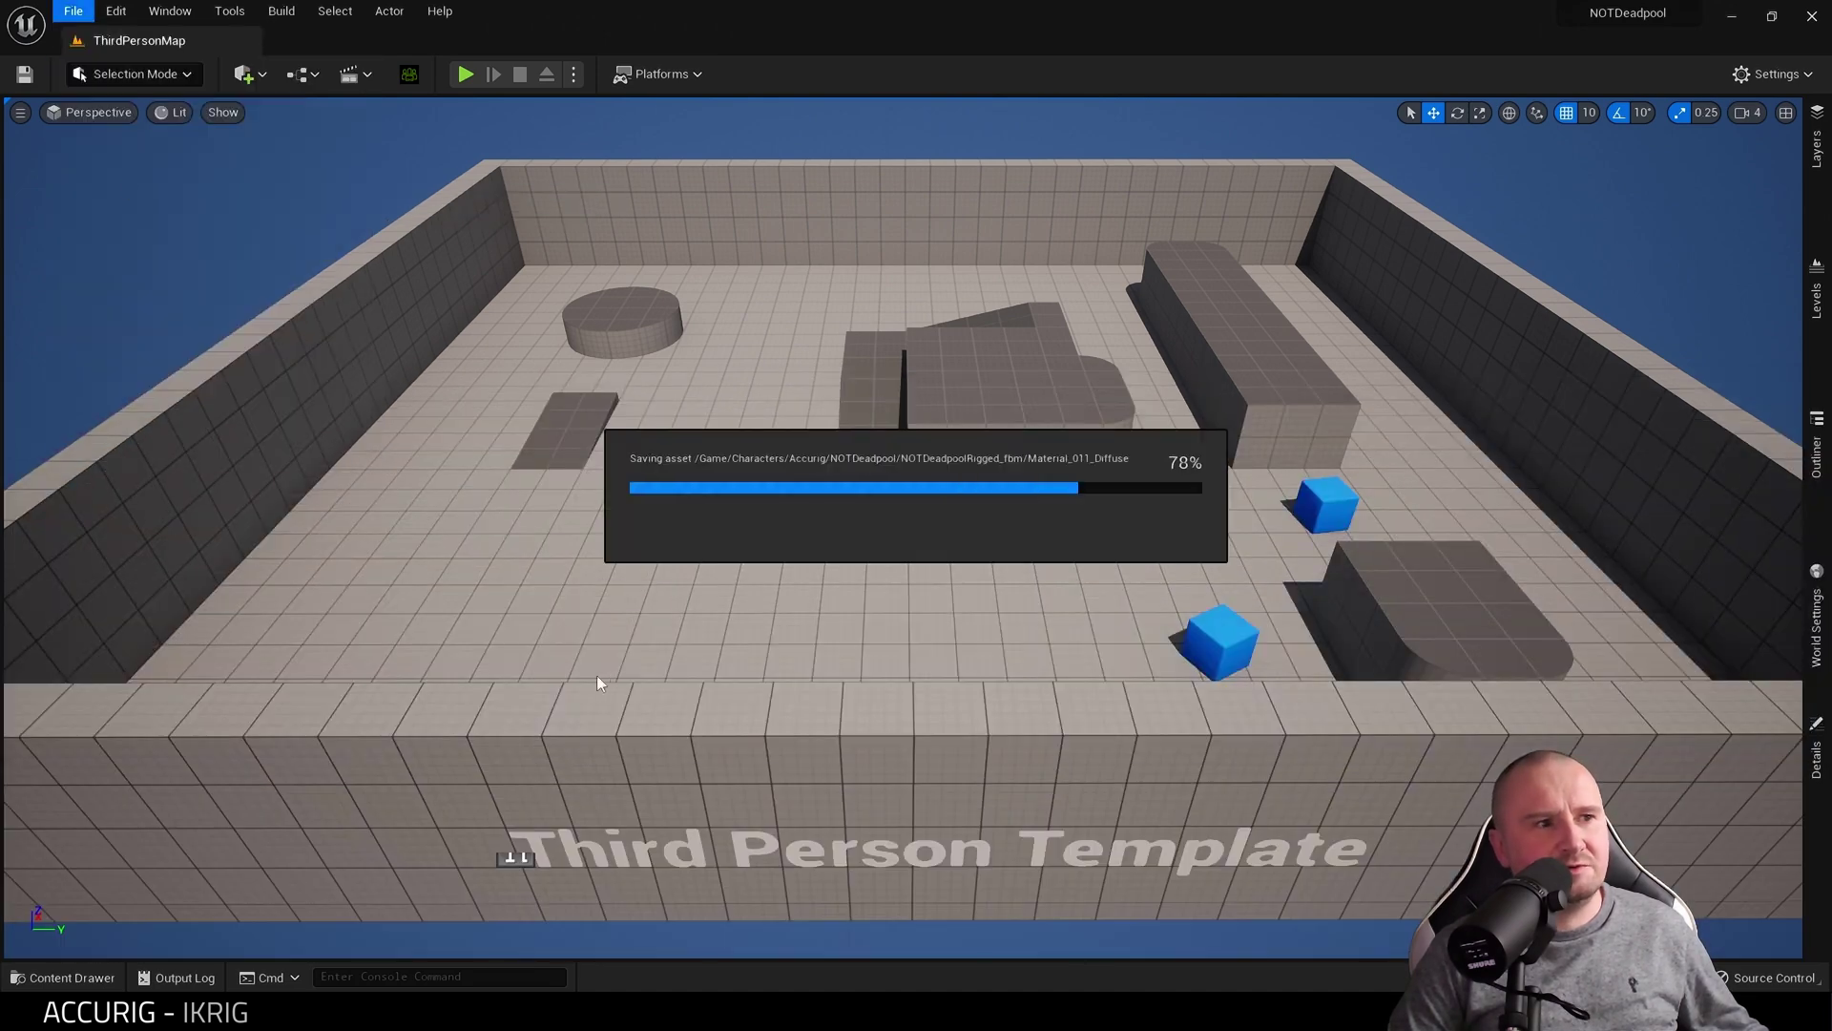
left_click(62, 977)
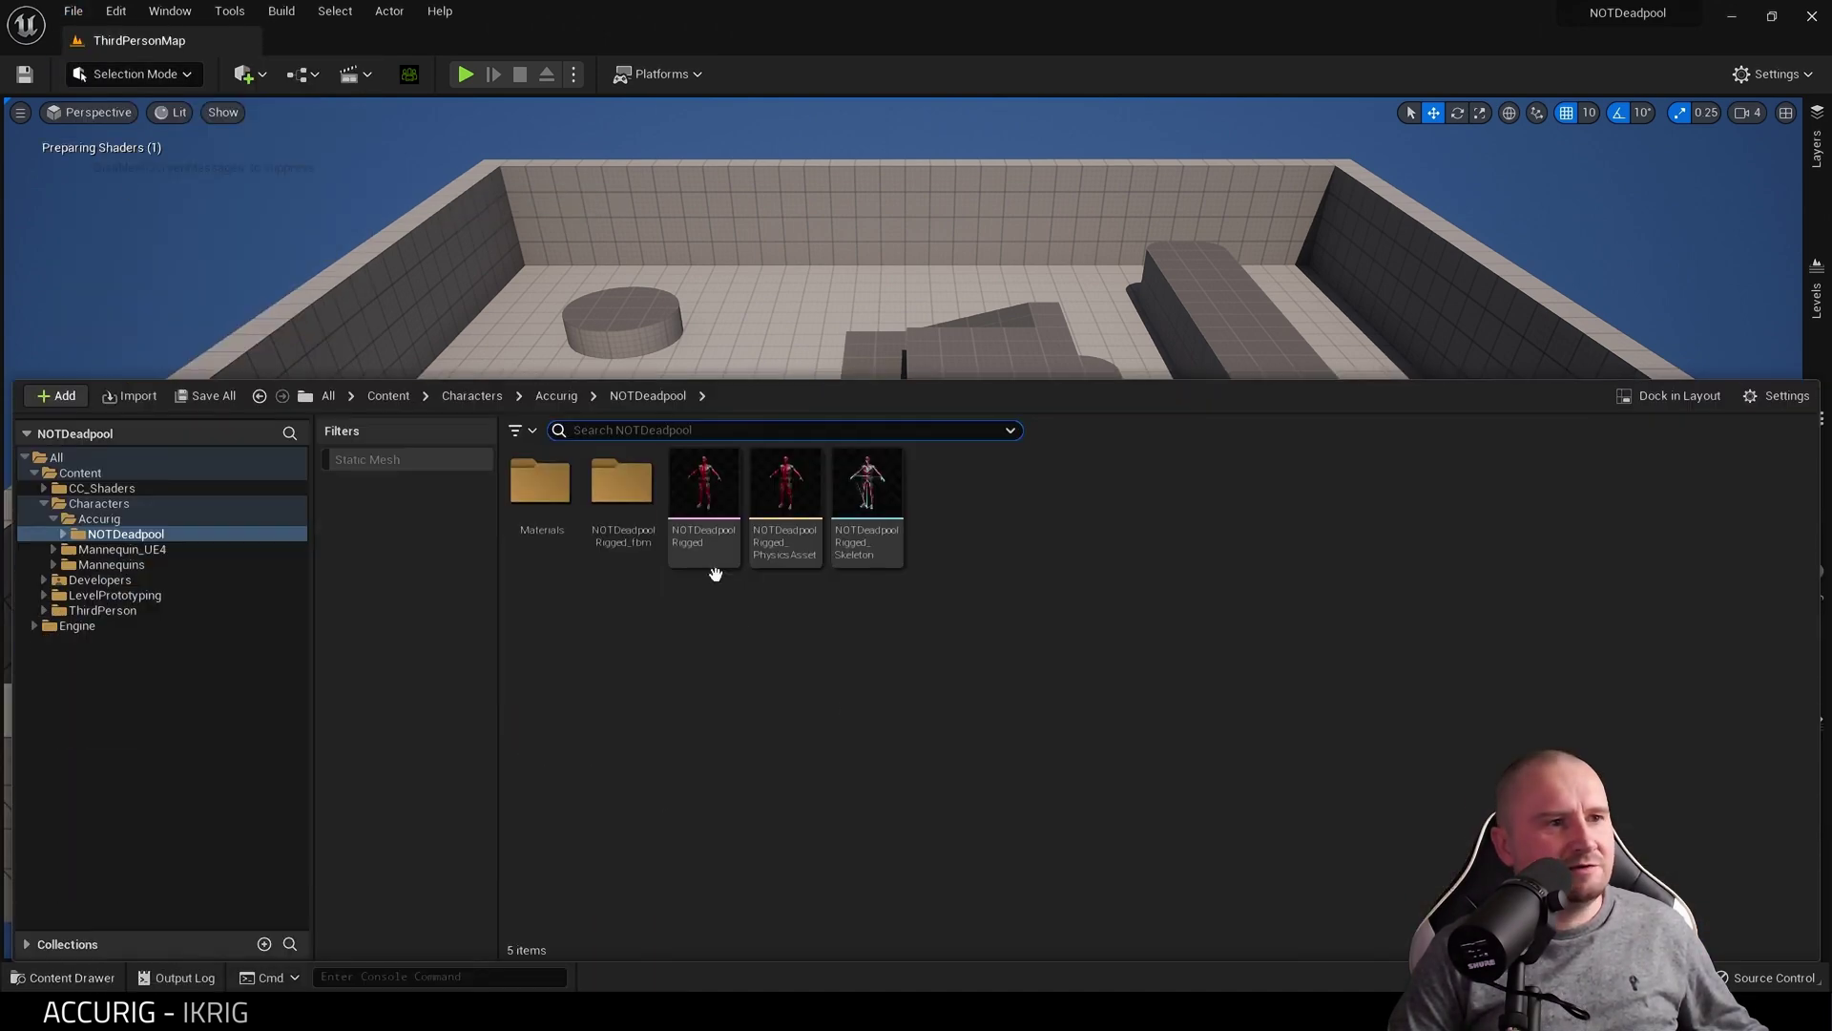
double_click(711, 525)
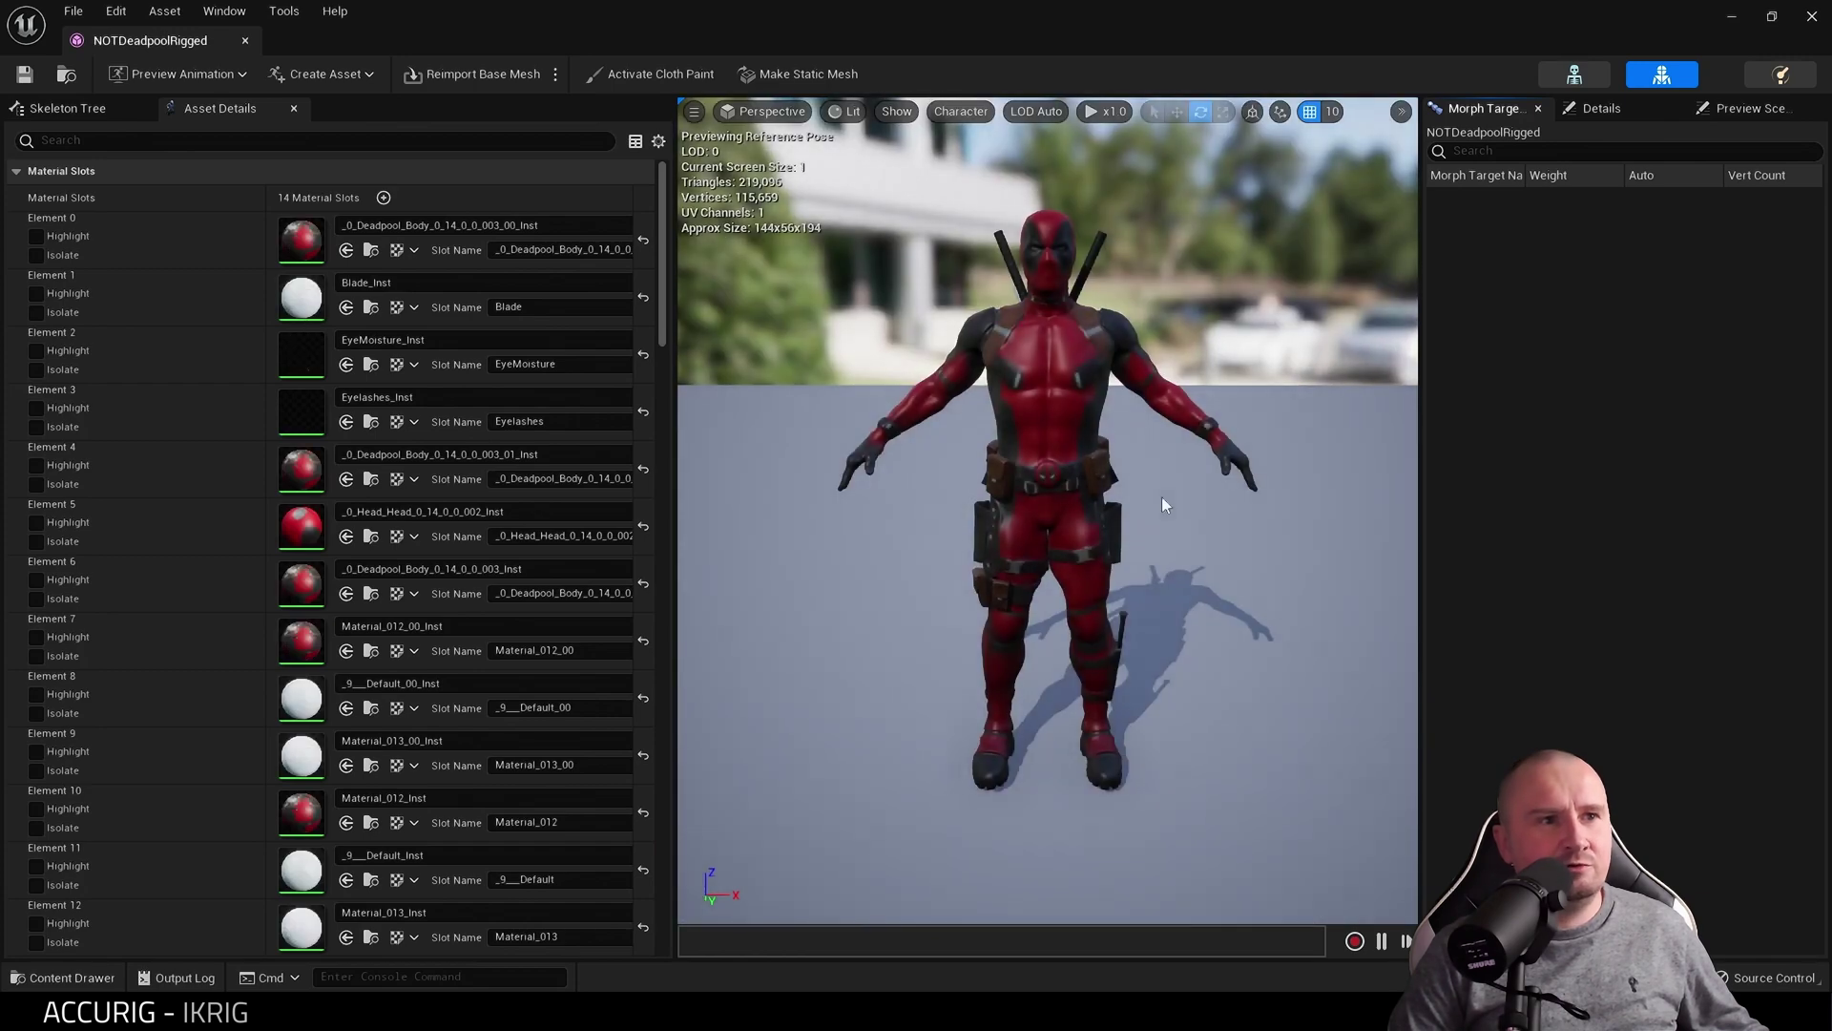
left_click_drag(1161, 496, 1155, 458)
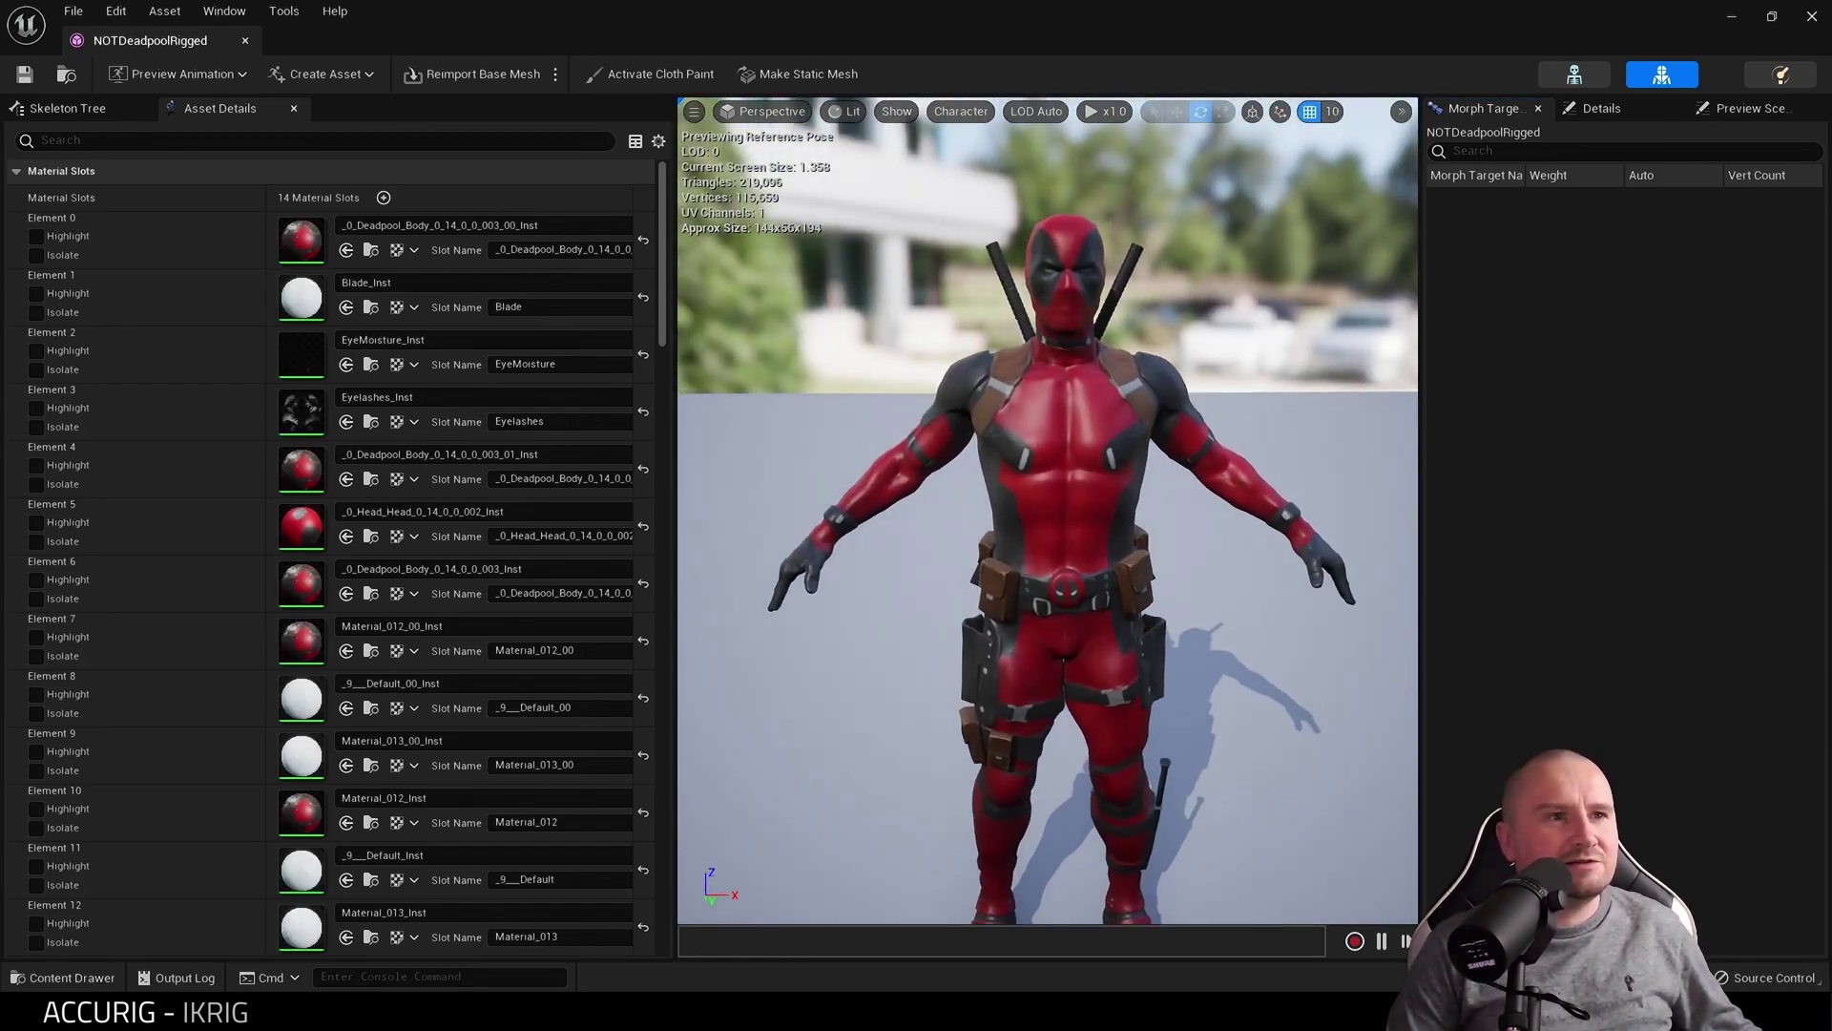
Show and review each bone's translation retargeting setting in the NOTDeadpoolRigged skeleton tree
left_click(1574, 77)
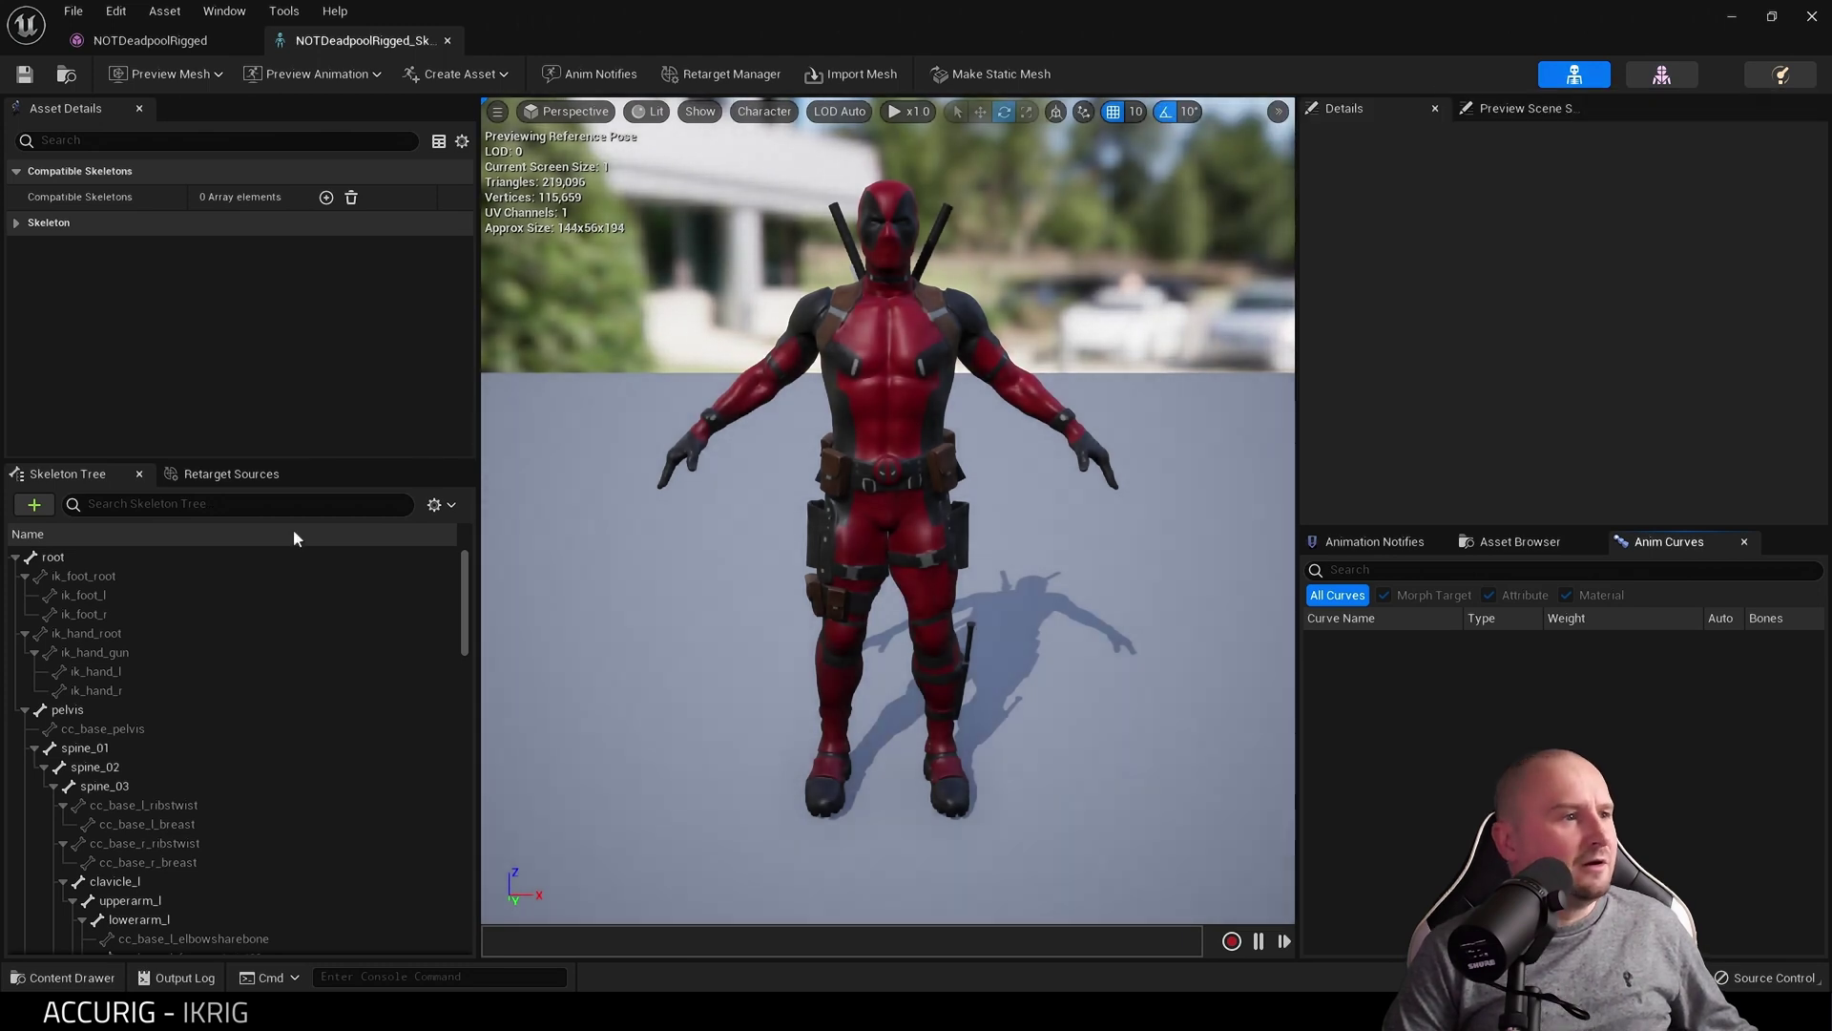
left_click(441, 506)
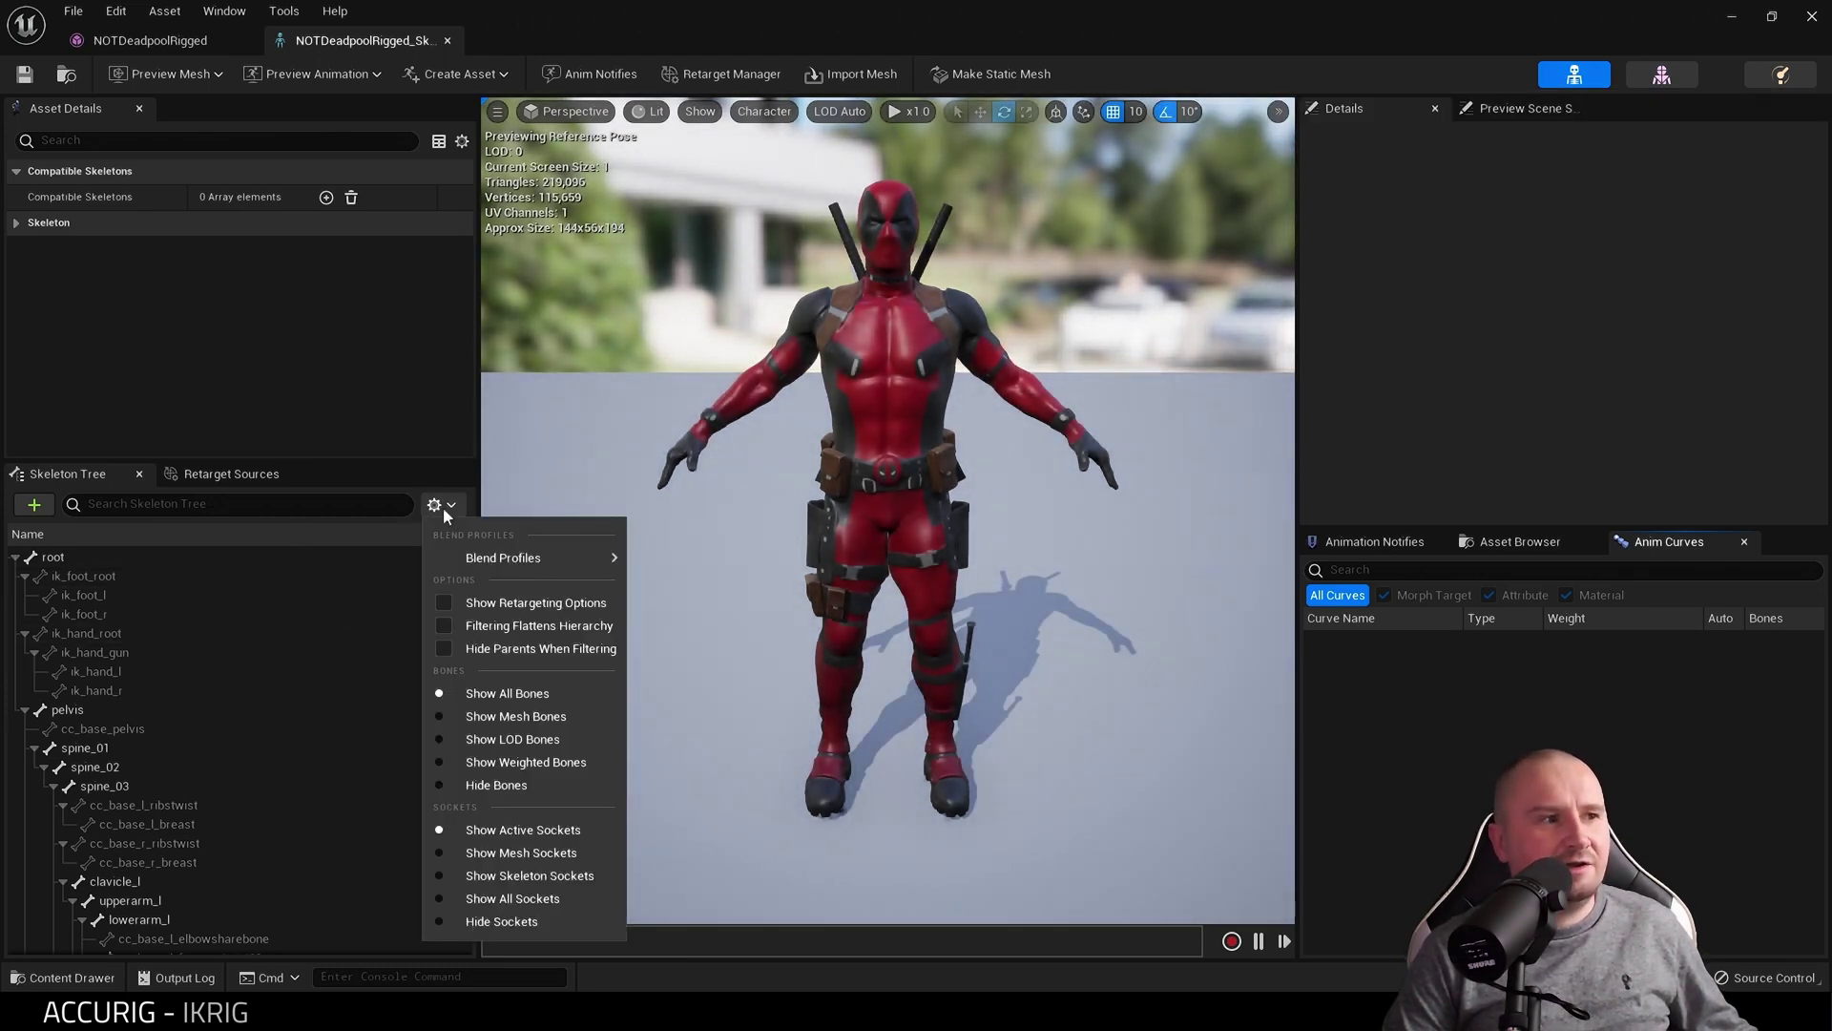
left_click(445, 605)
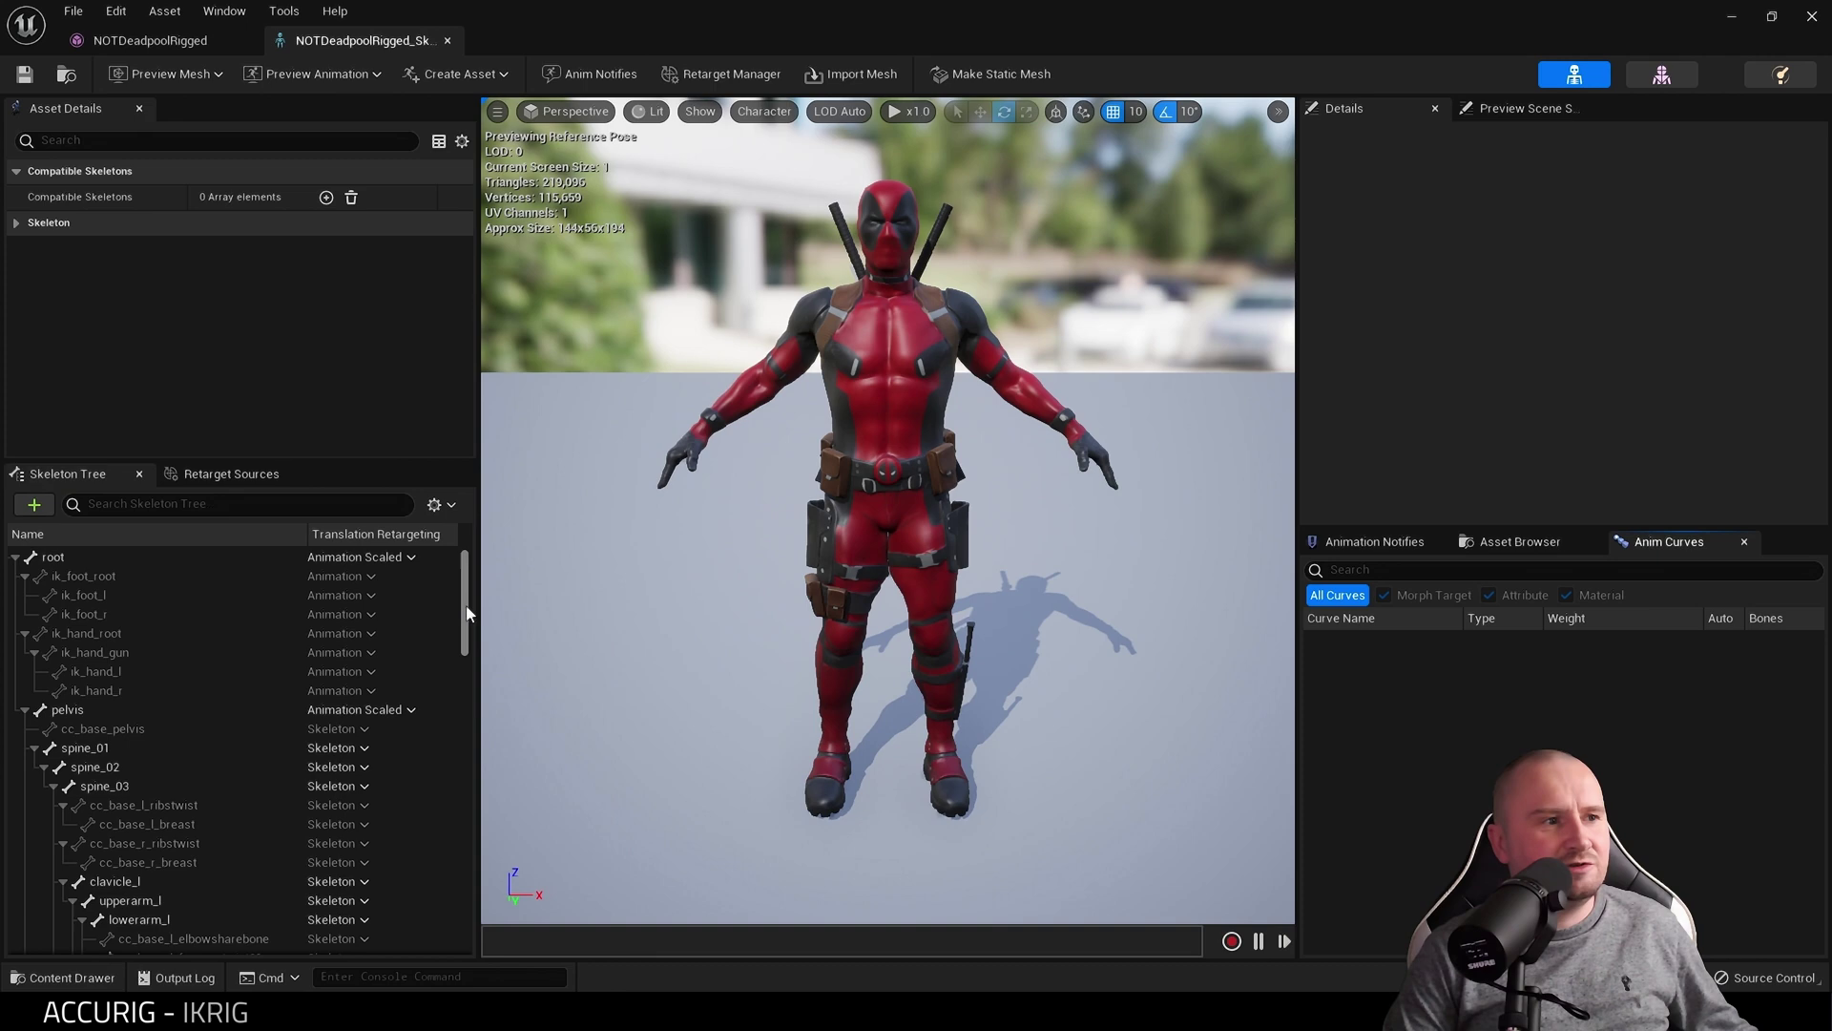
left_click_drag(468, 620, 496, 582)
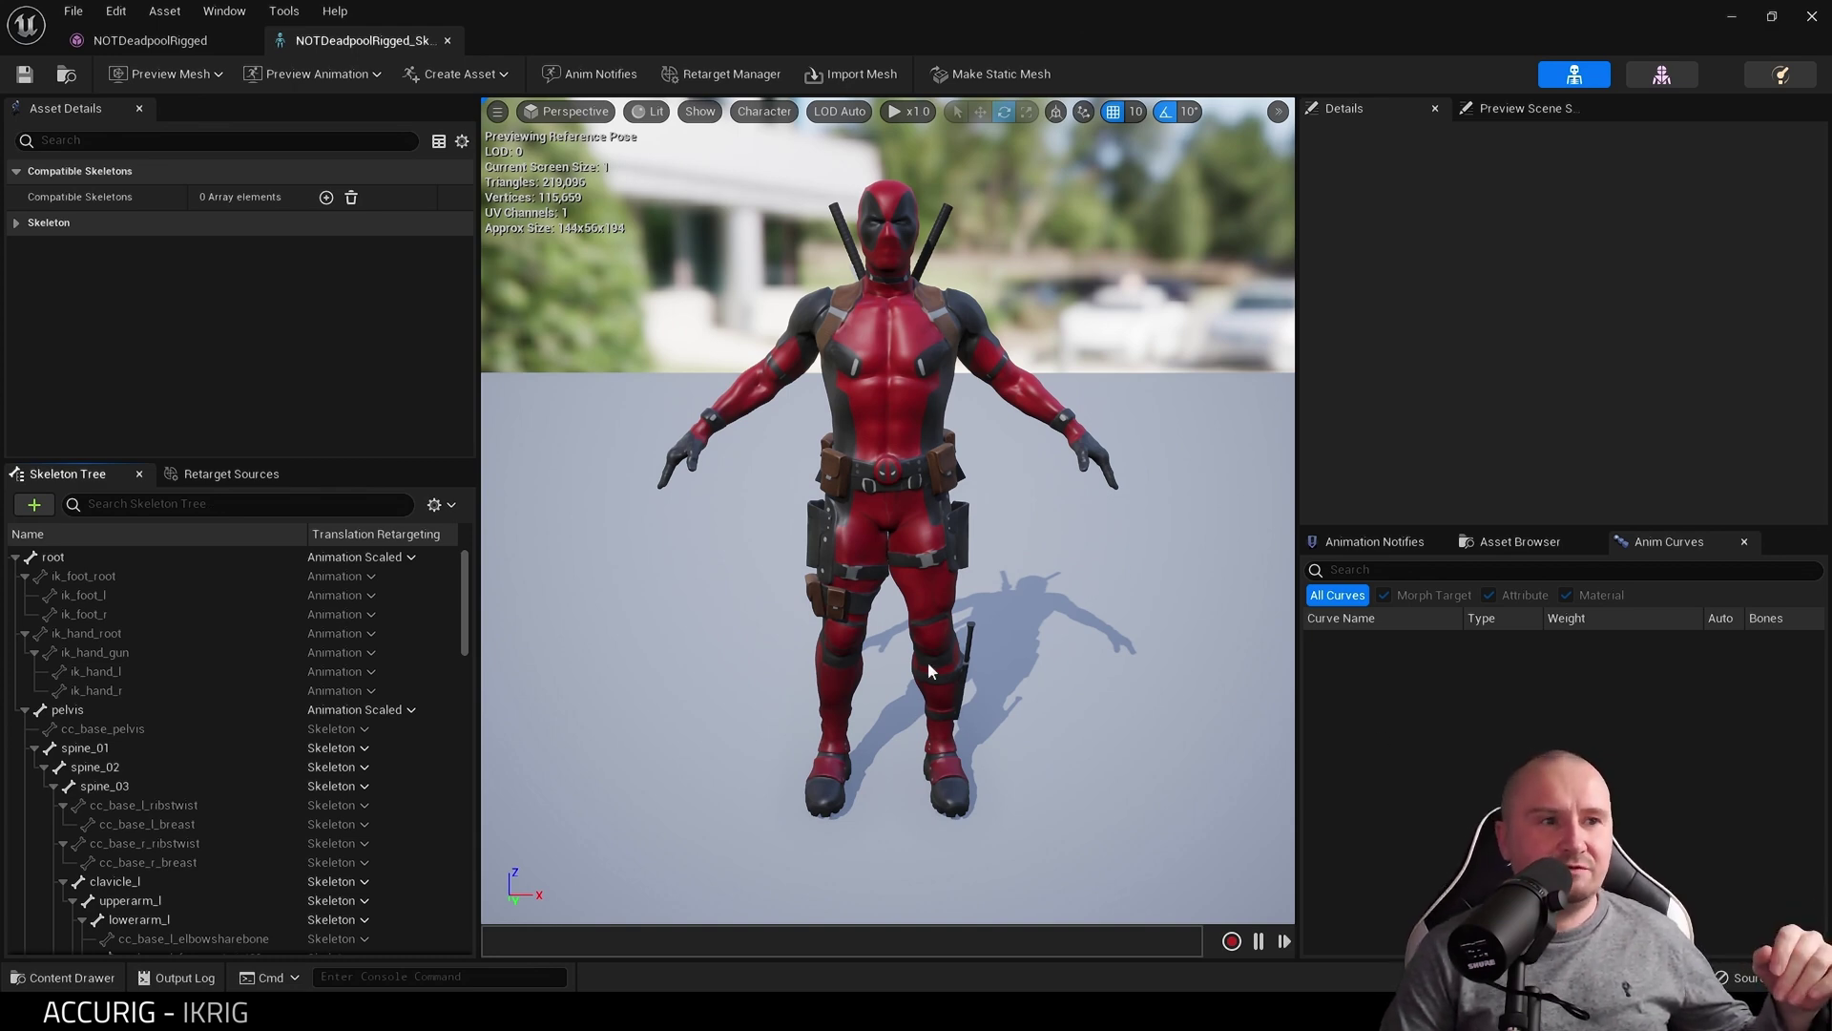
left_click(446, 41)
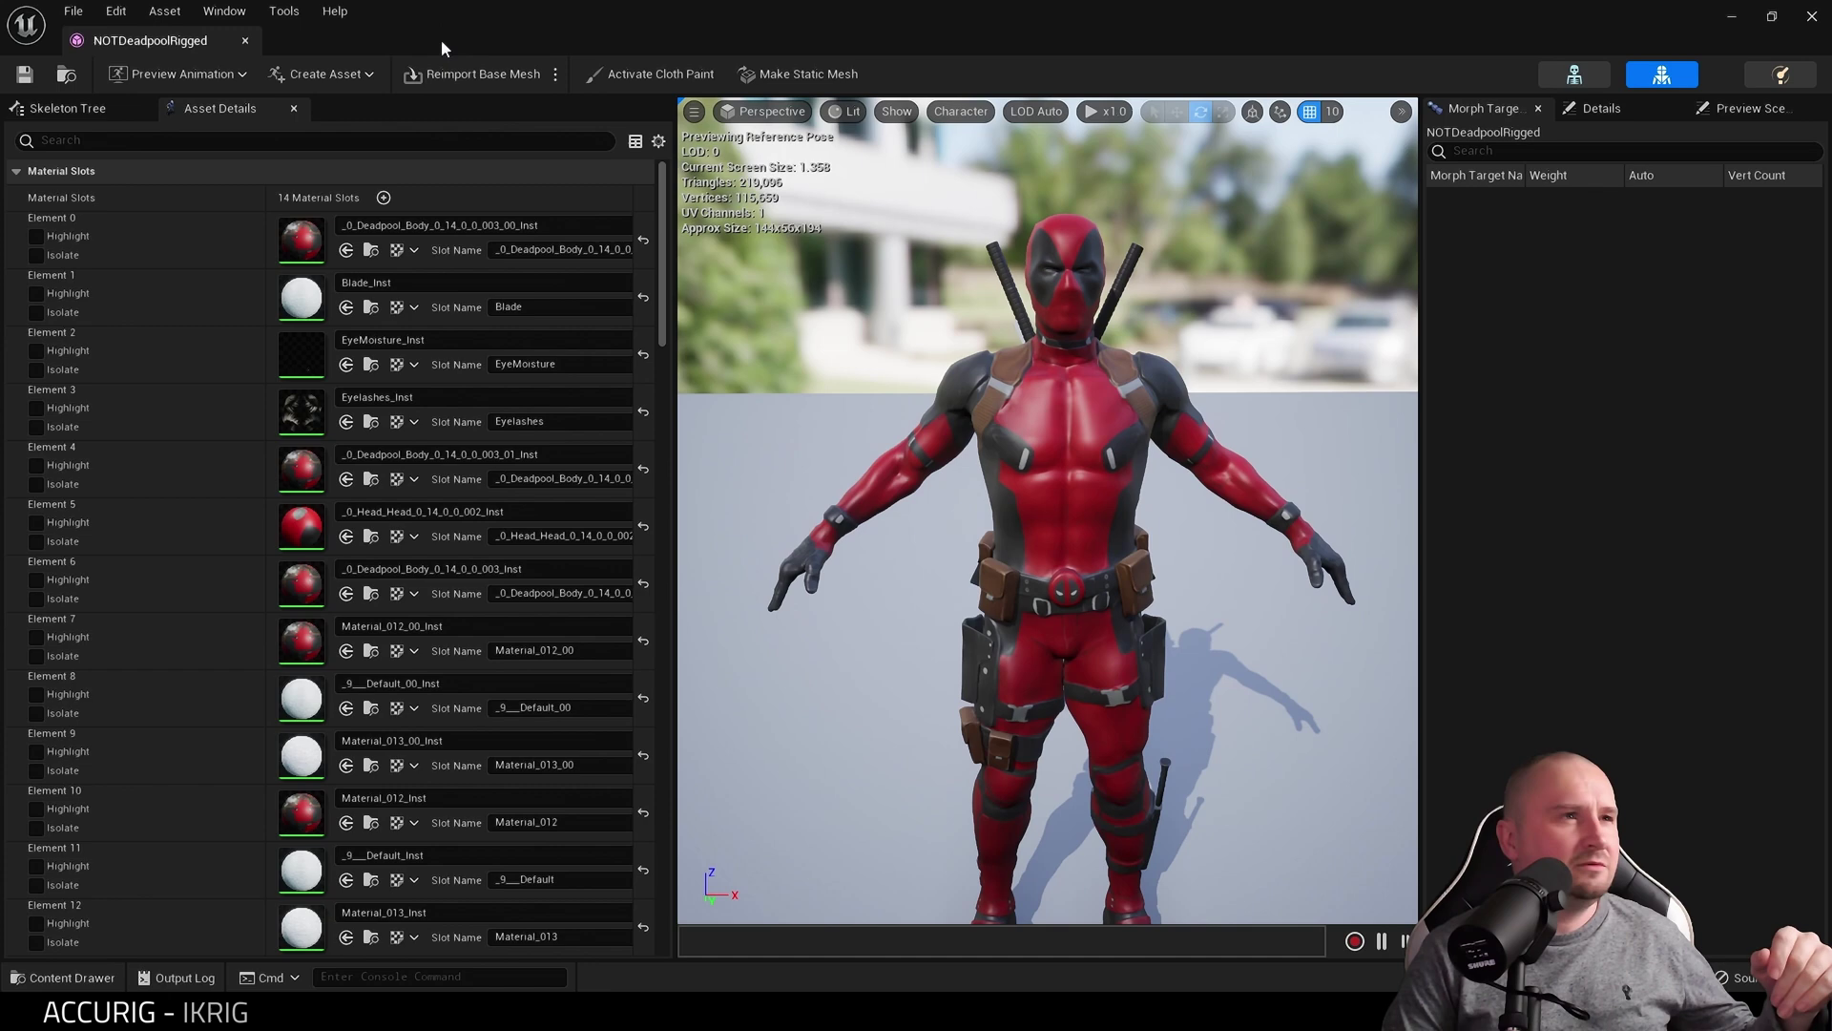
Close the mesh editor and browse up to the Characters folder in the Content Drawer
left_click(1814, 16)
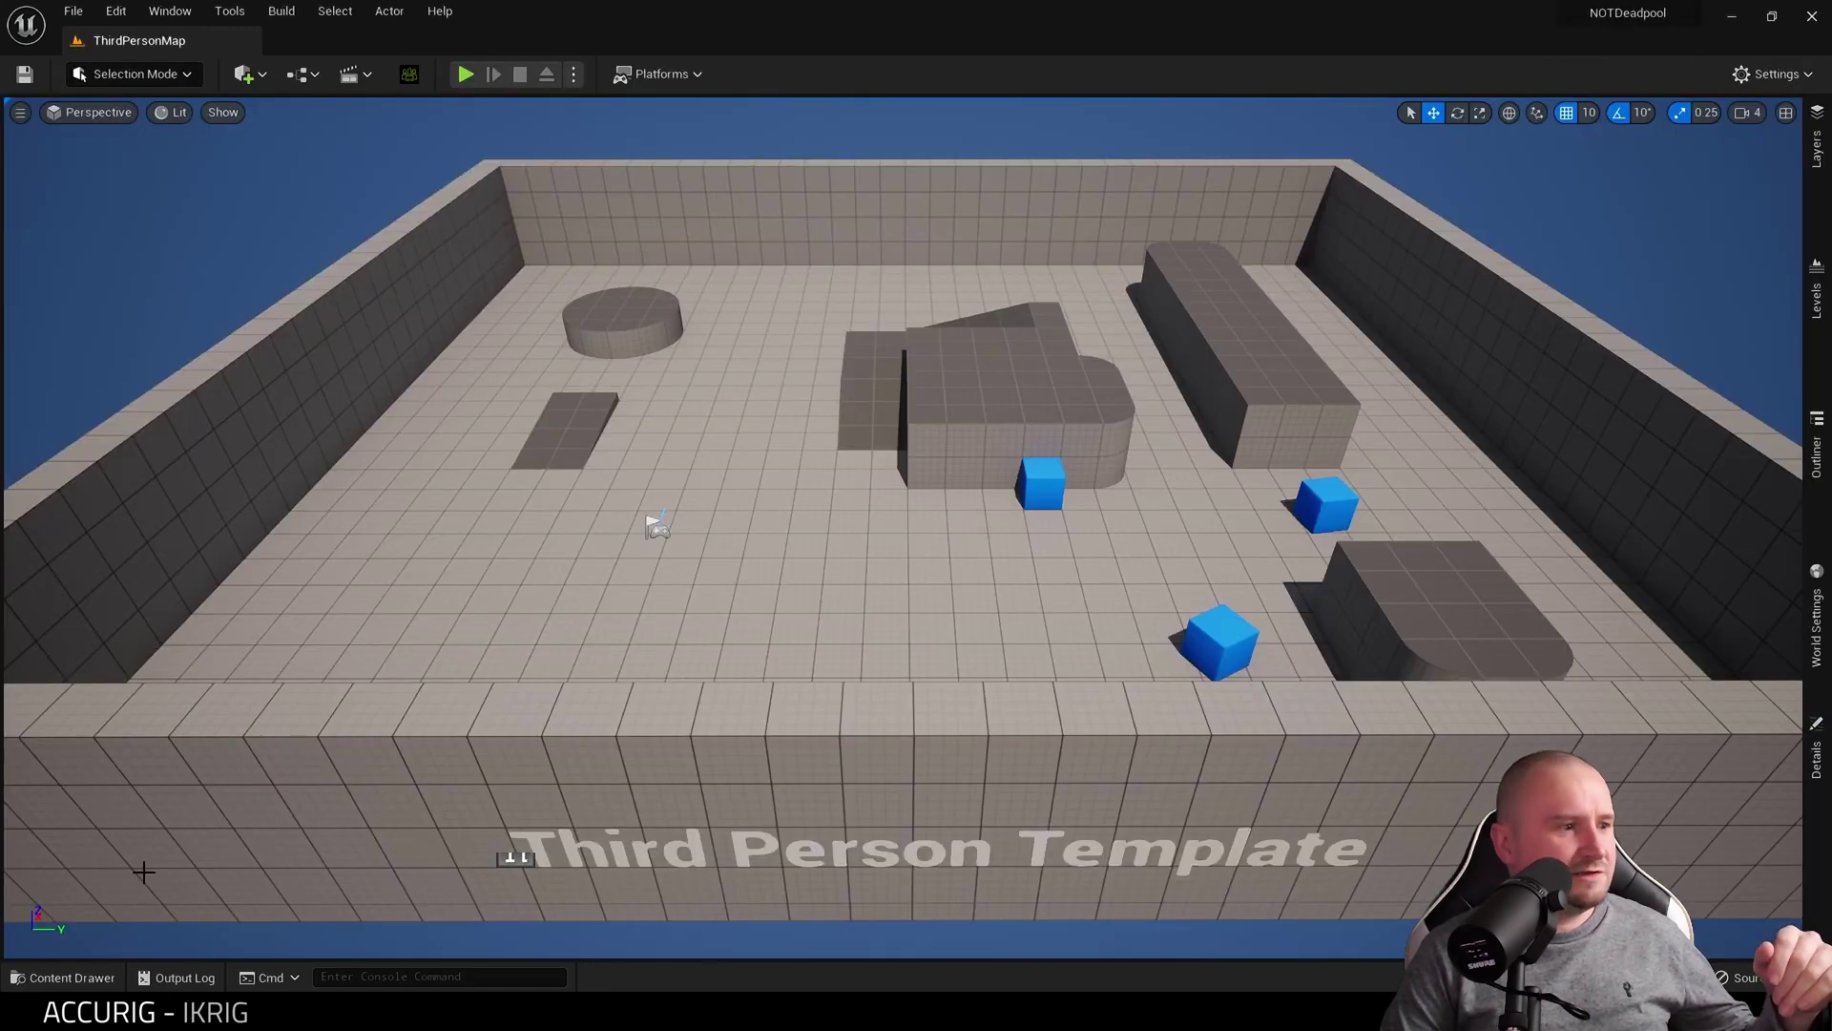
left_click(66, 977)
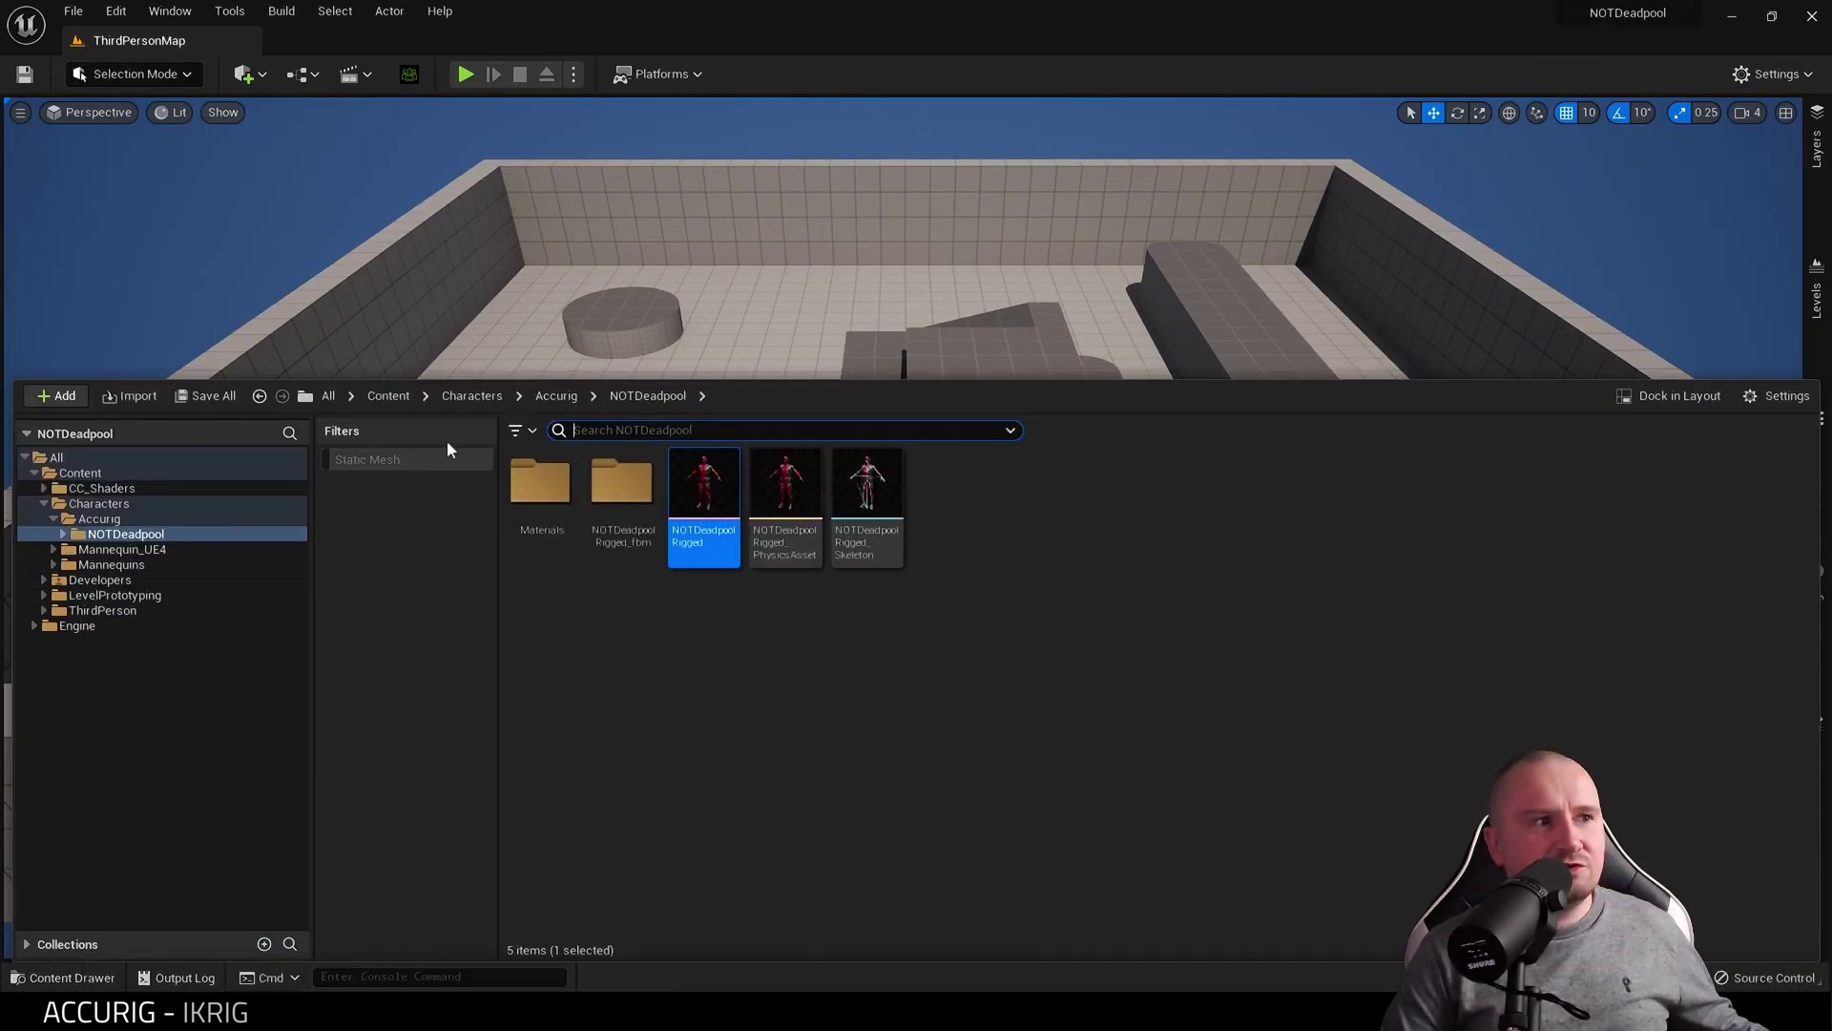
left_click(468, 397)
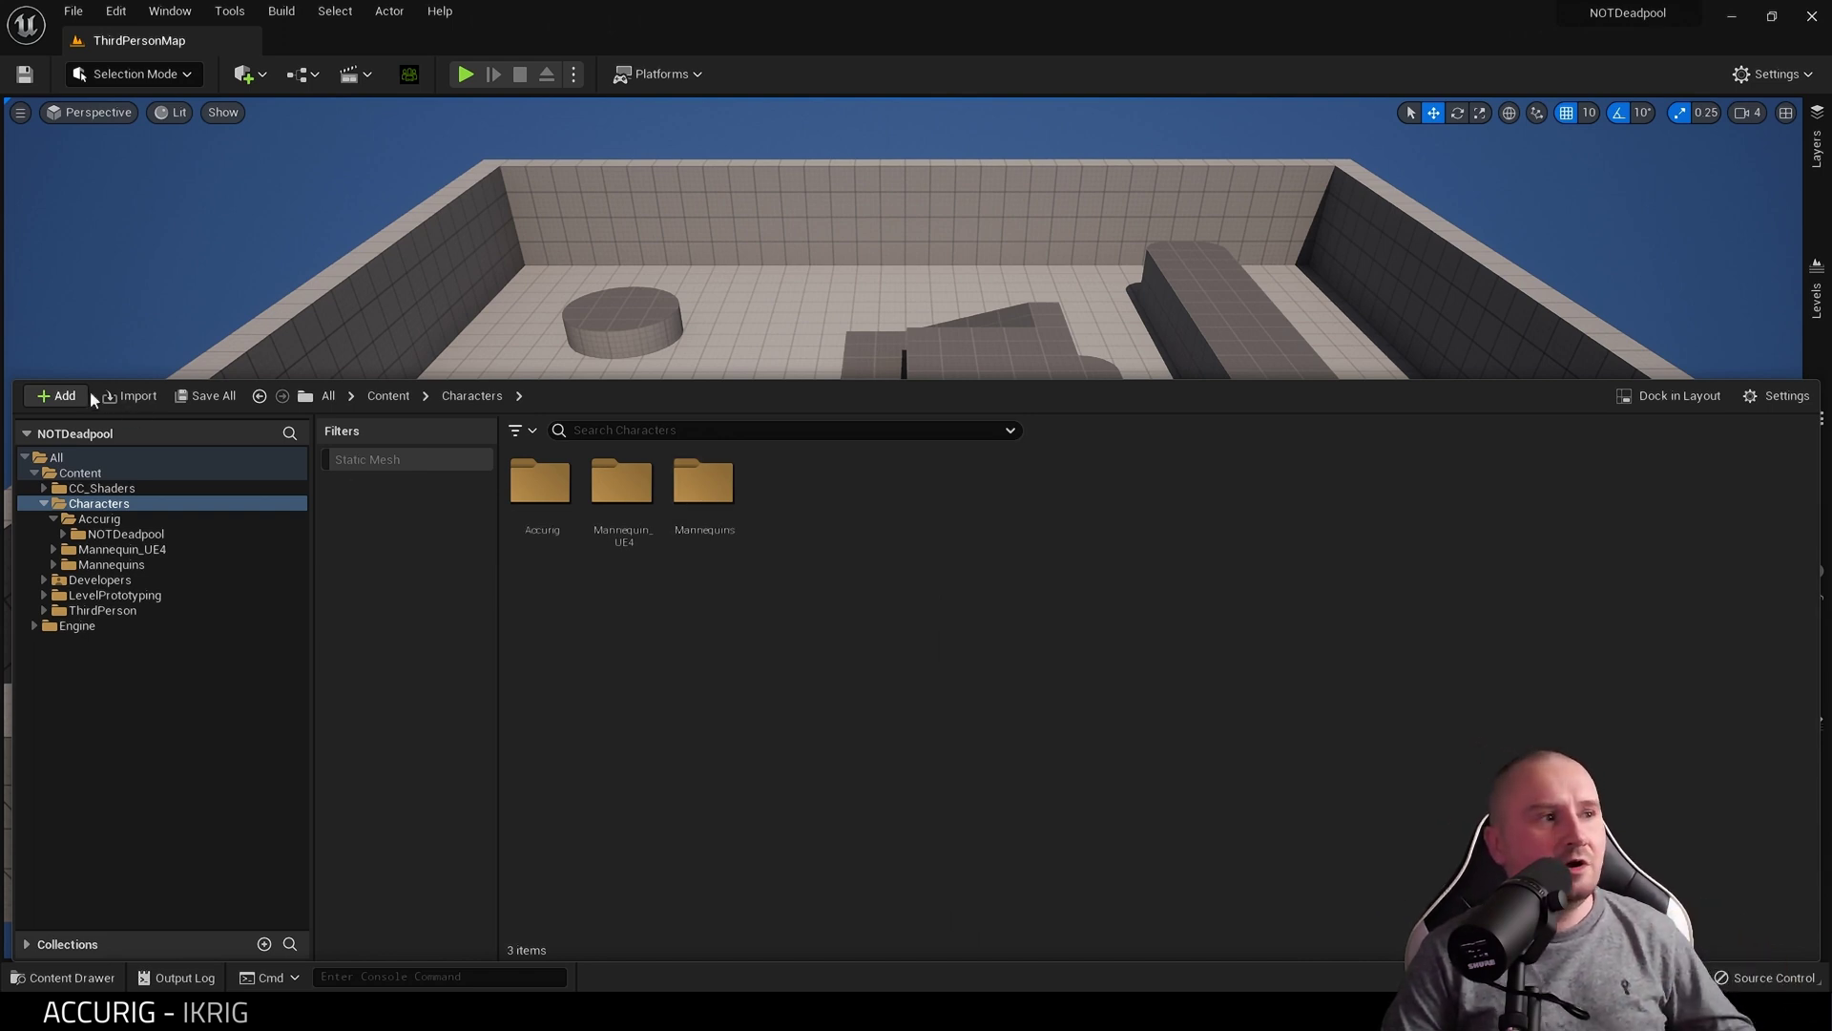
Preview the Third Person feature pack without adding it
left_click(56, 396)
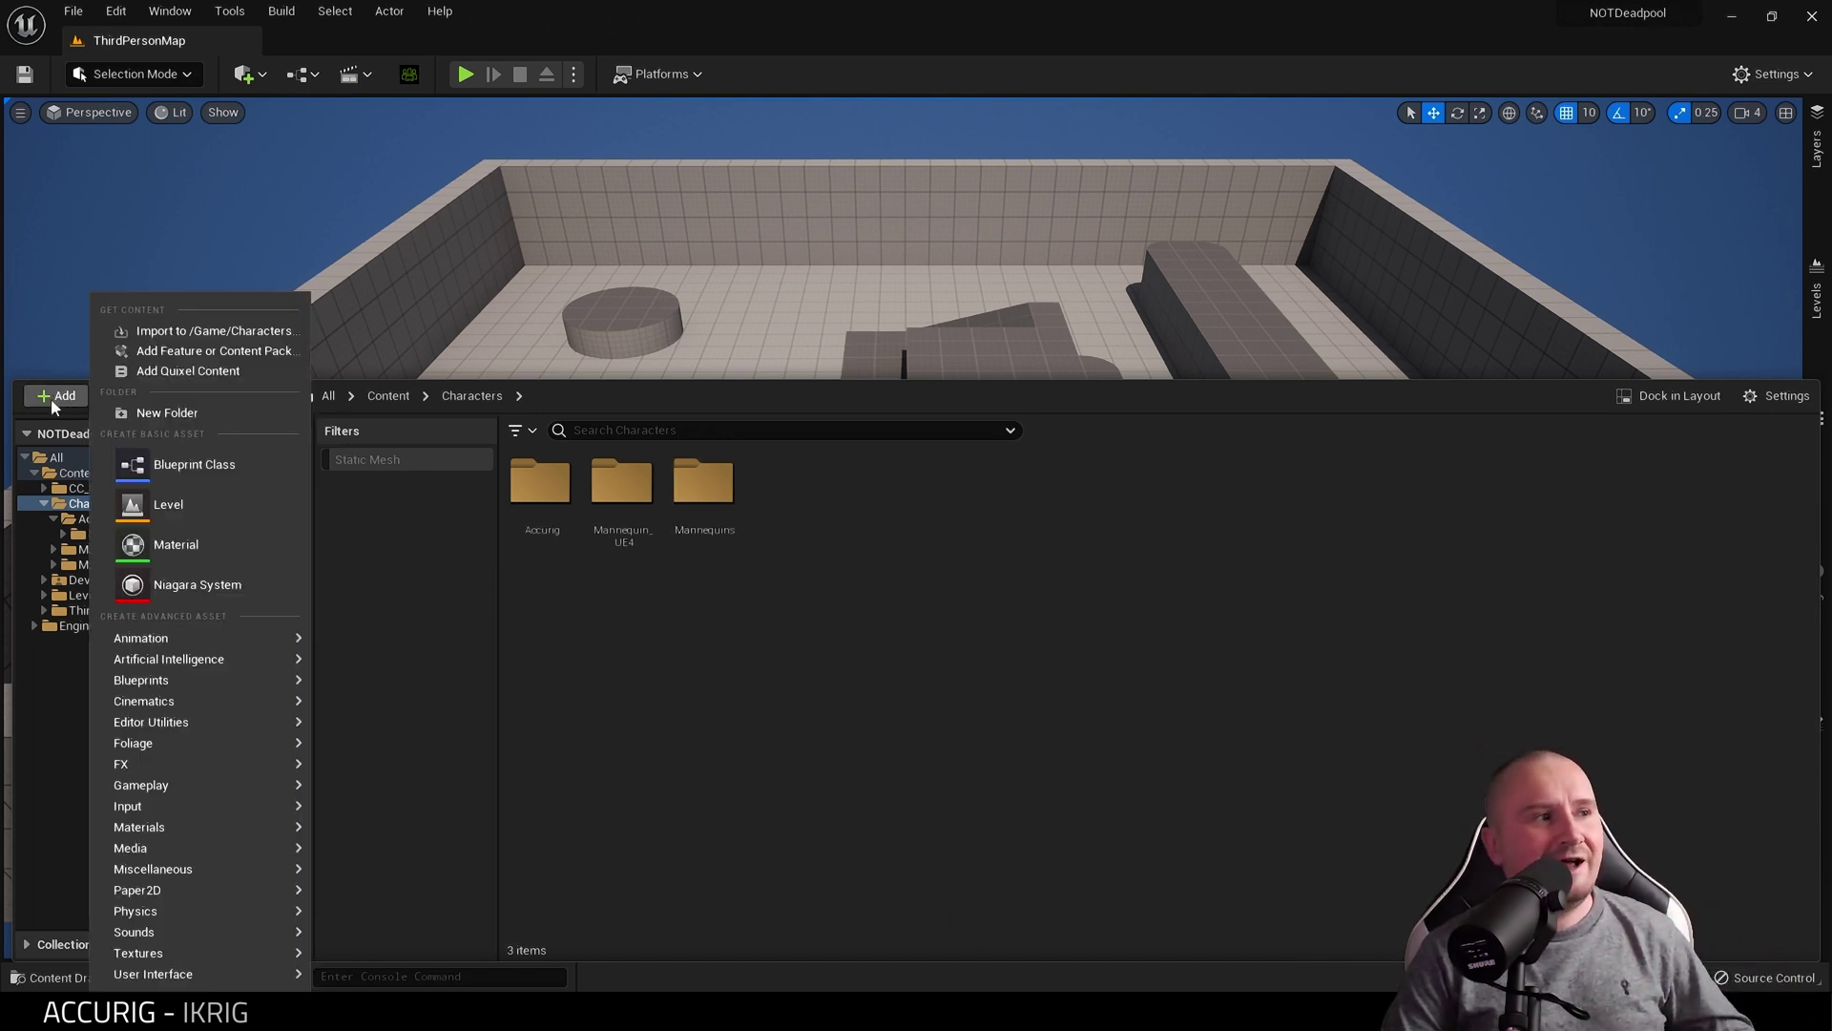
left_click(250, 352)
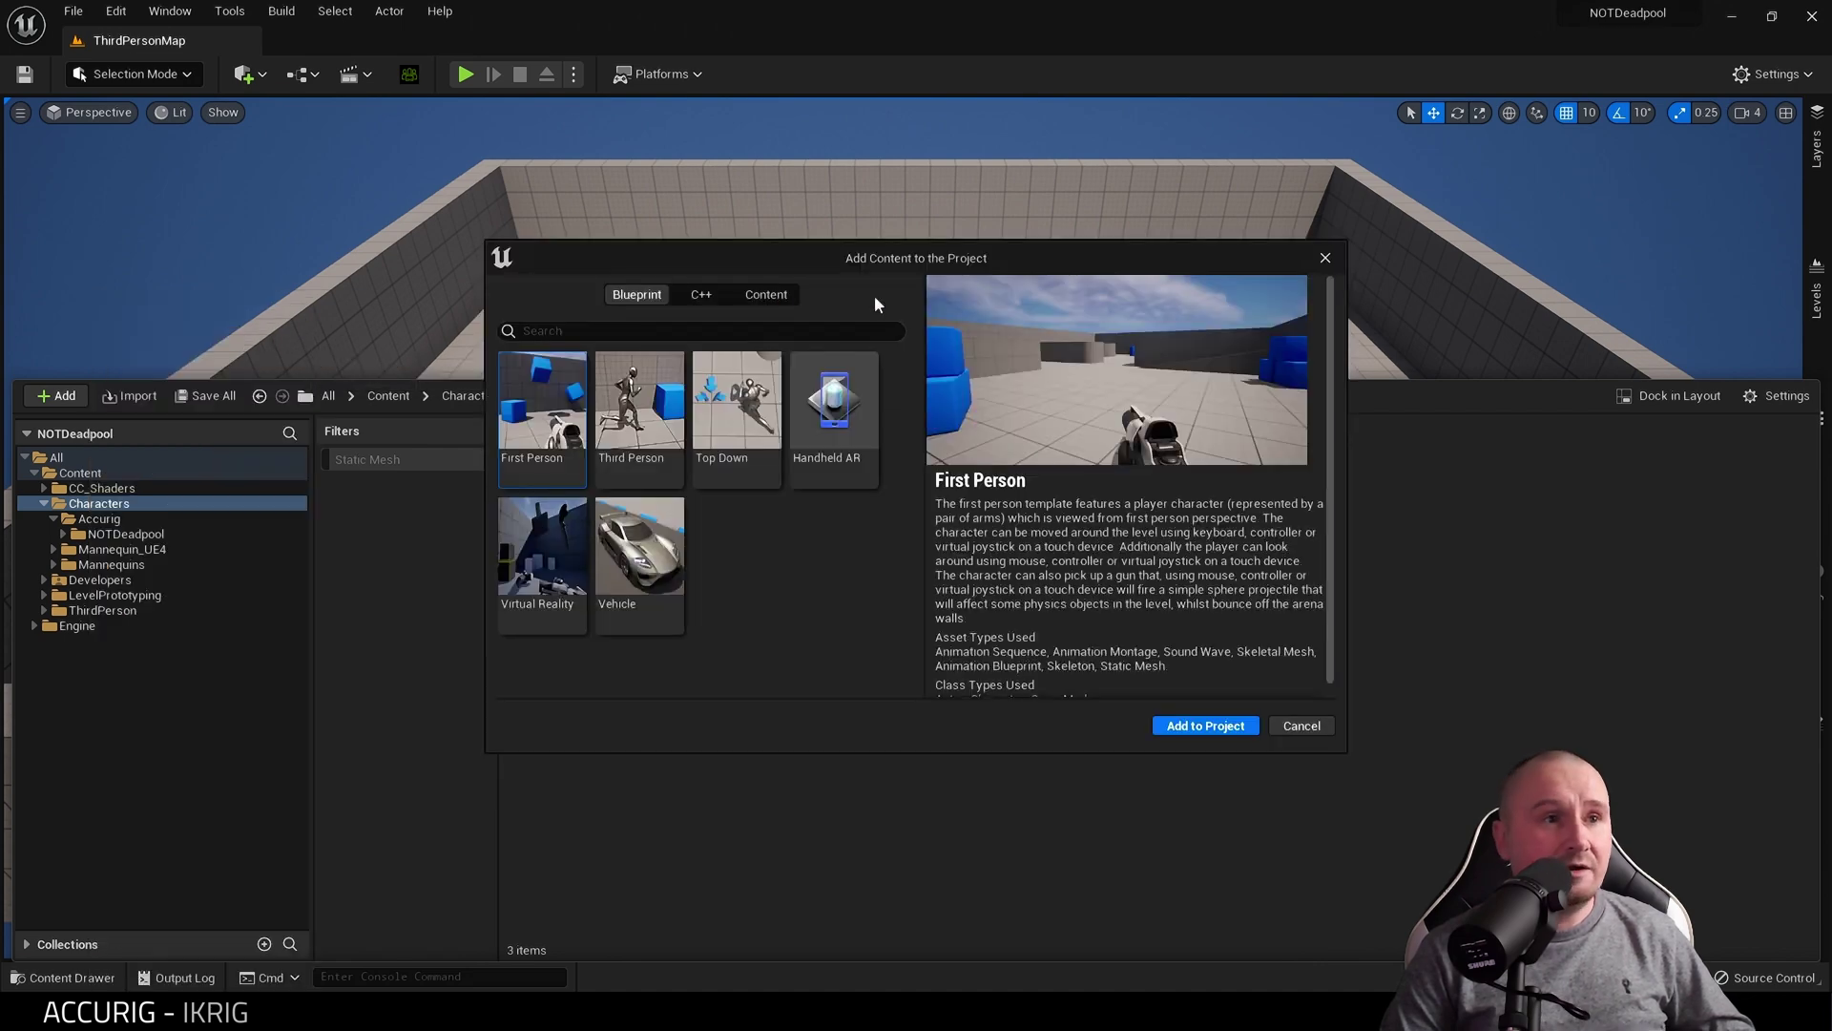
left_click(641, 420)
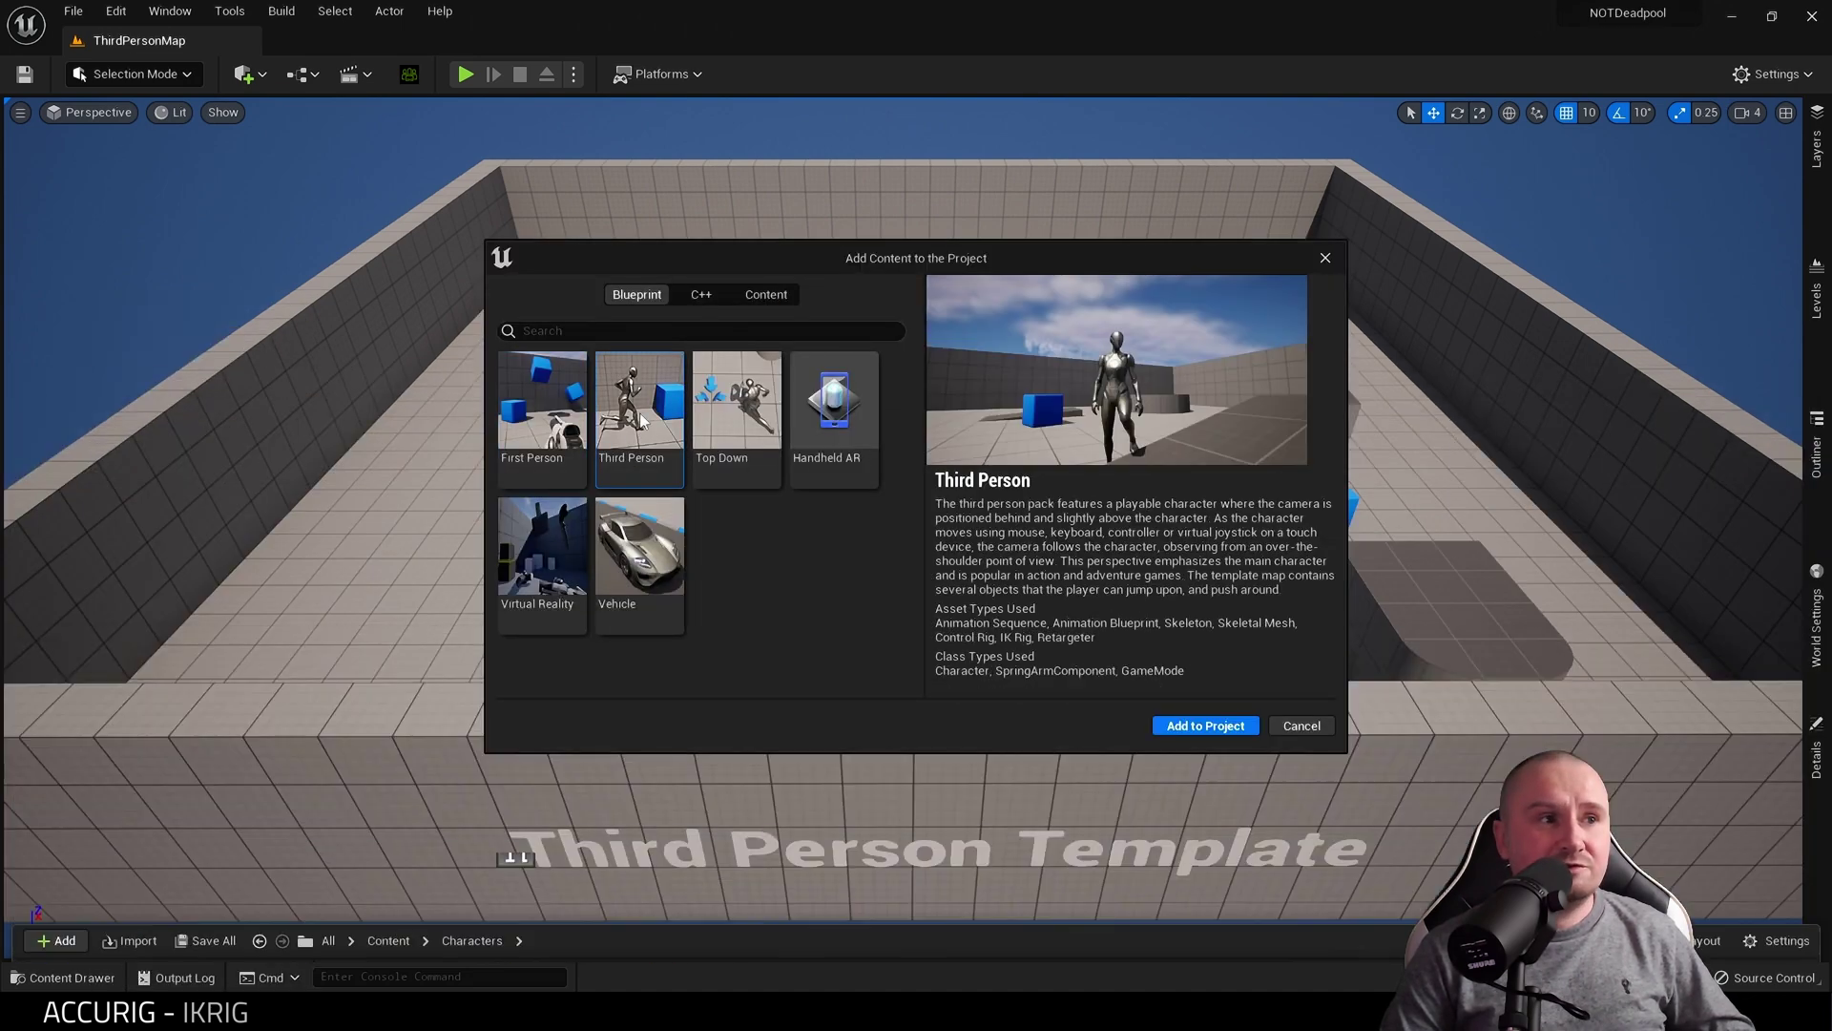
left_click(1303, 727)
Open the UE5 SK_Mannequin mesh from Mannequins > Meshes
left_click(71, 977)
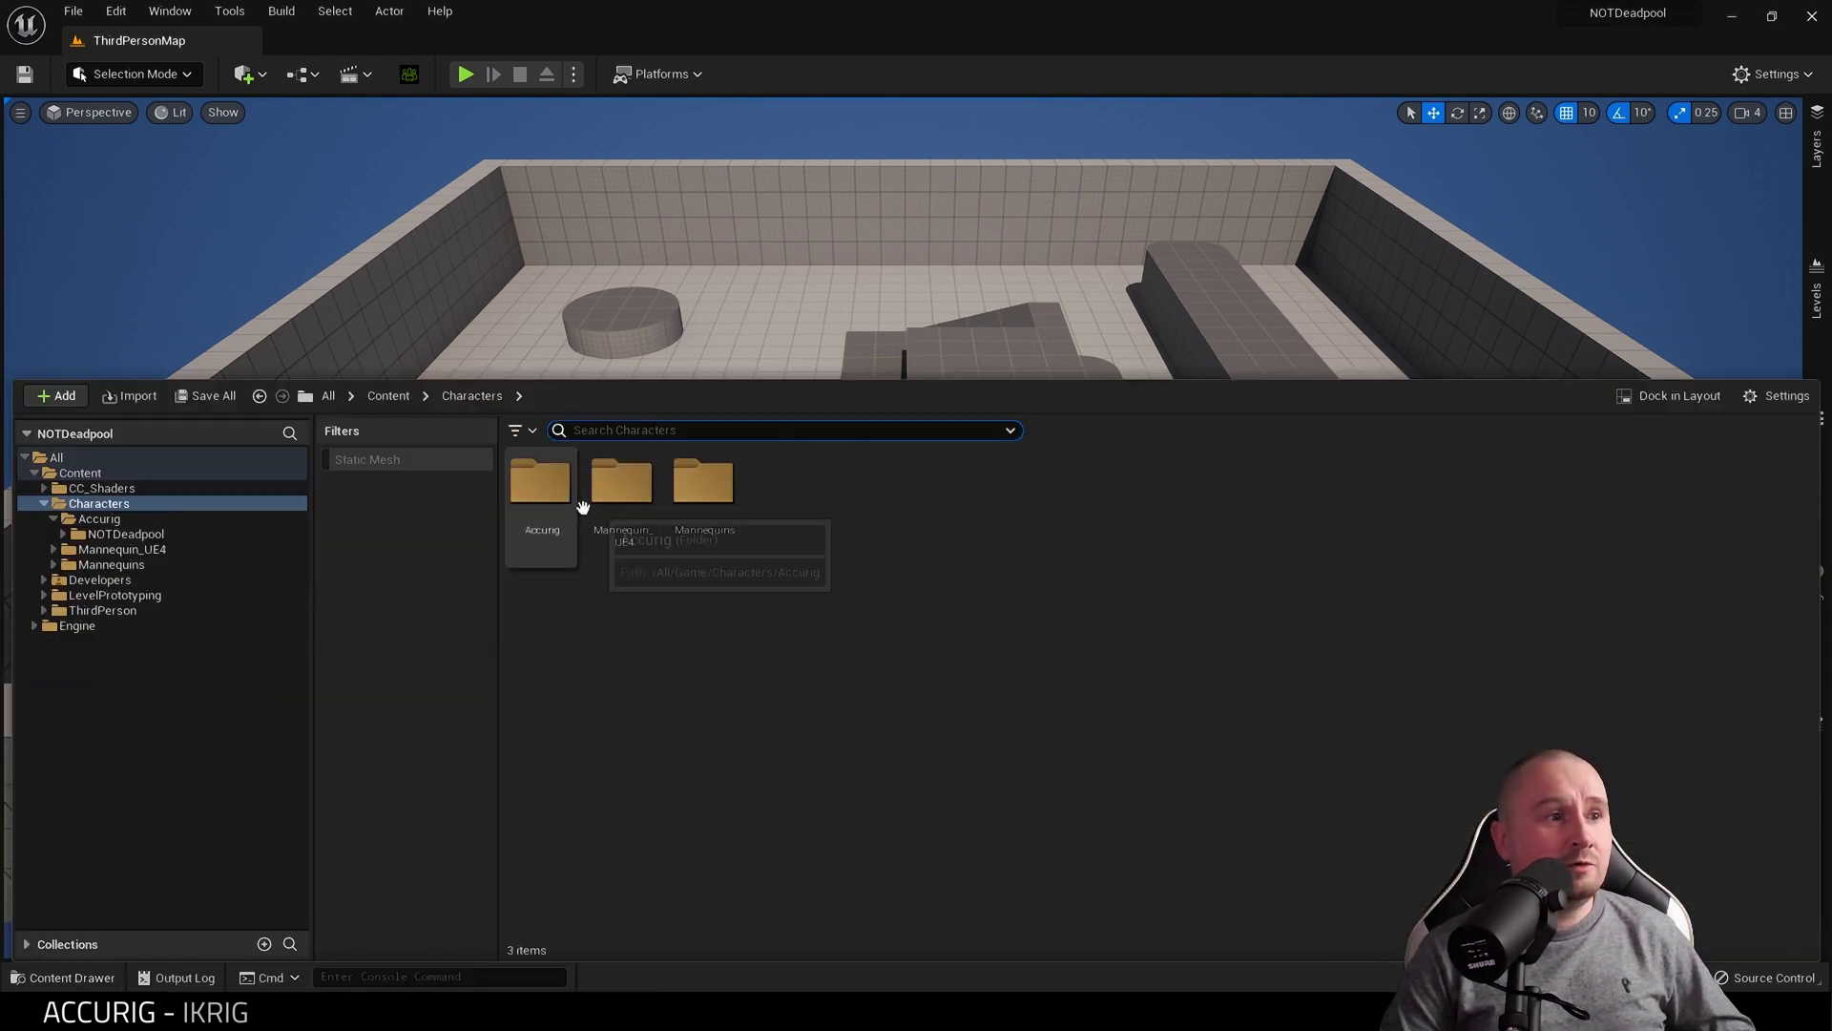
double_click(706, 492)
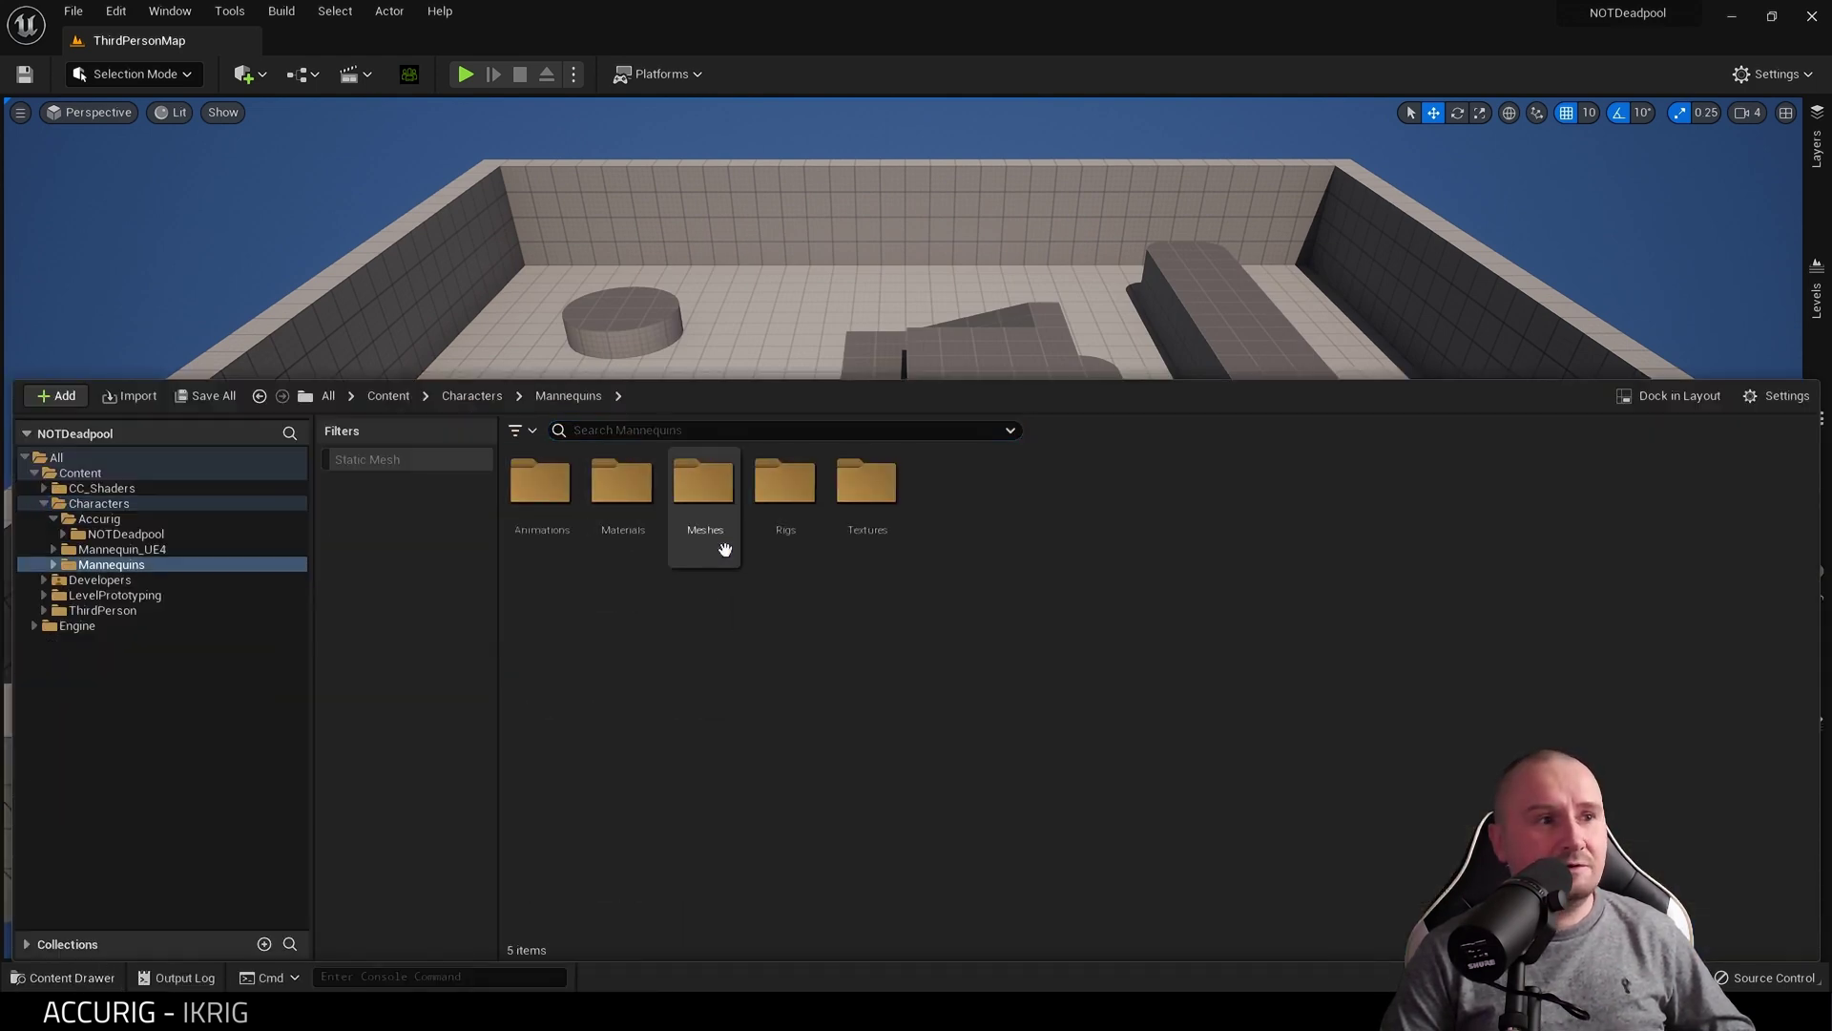
double_click(716, 515)
double_click(623, 496)
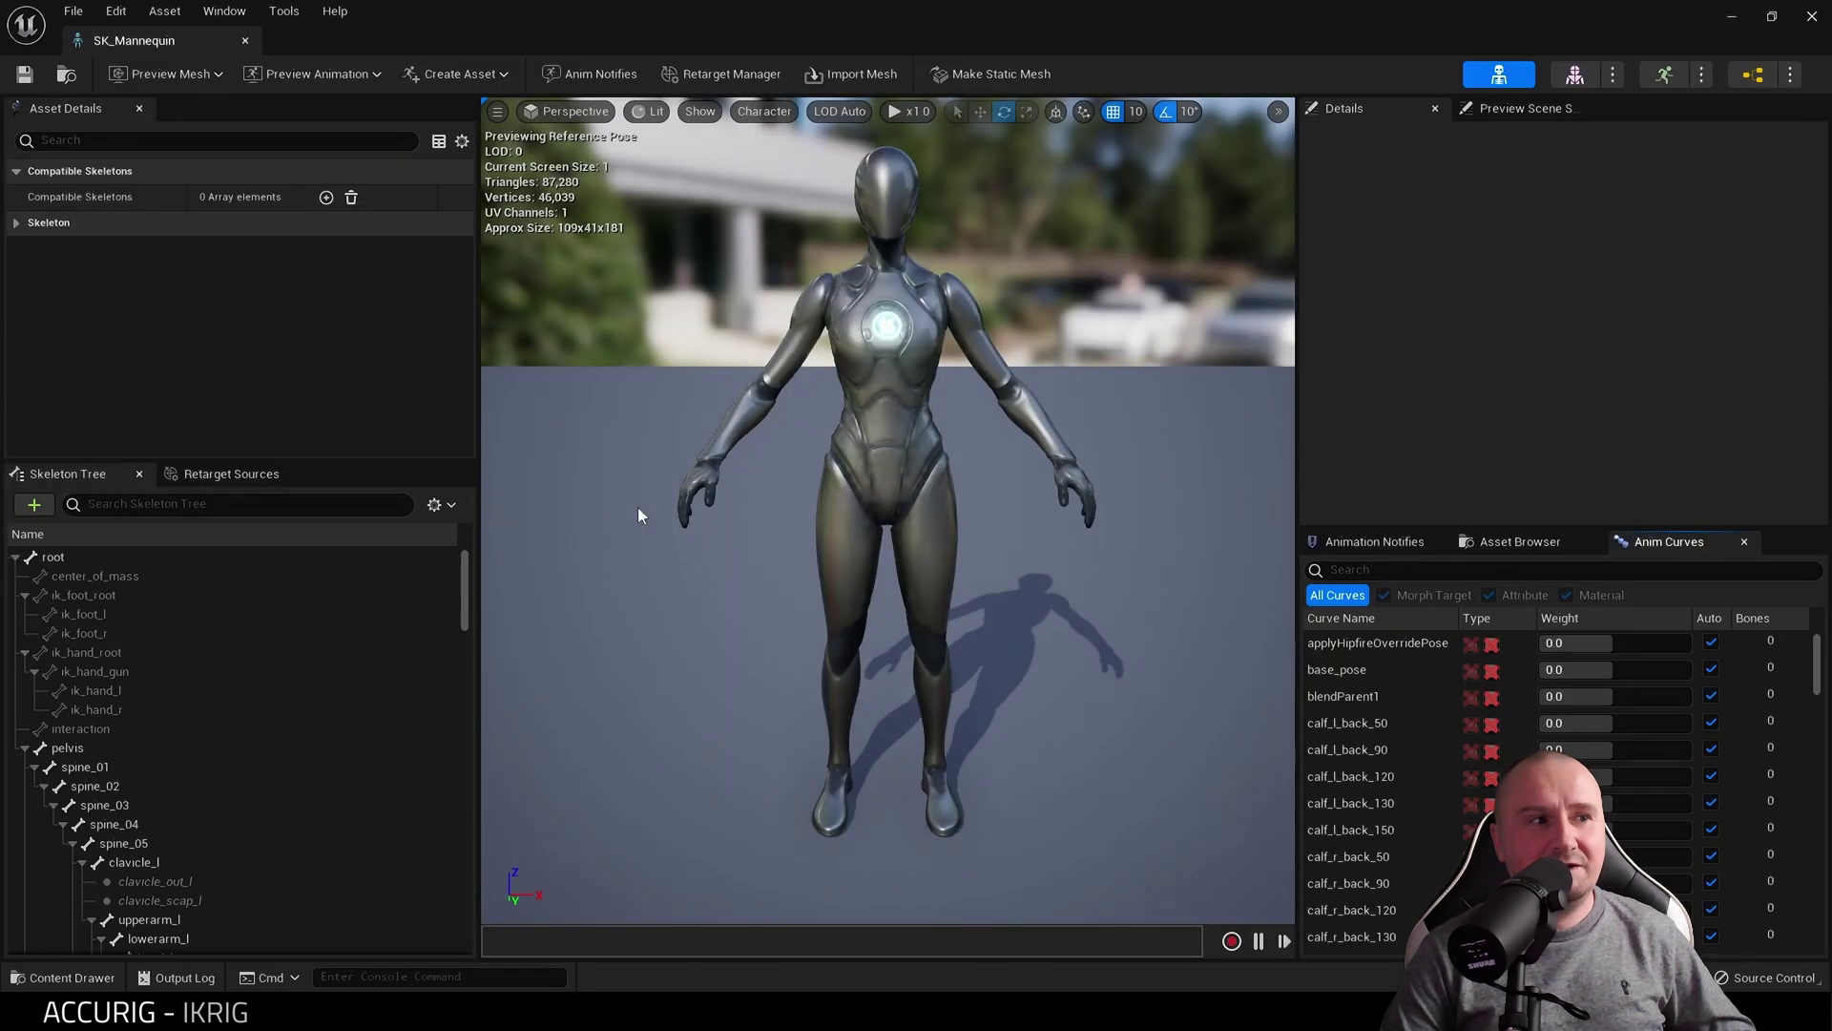
key("alt+Tab")
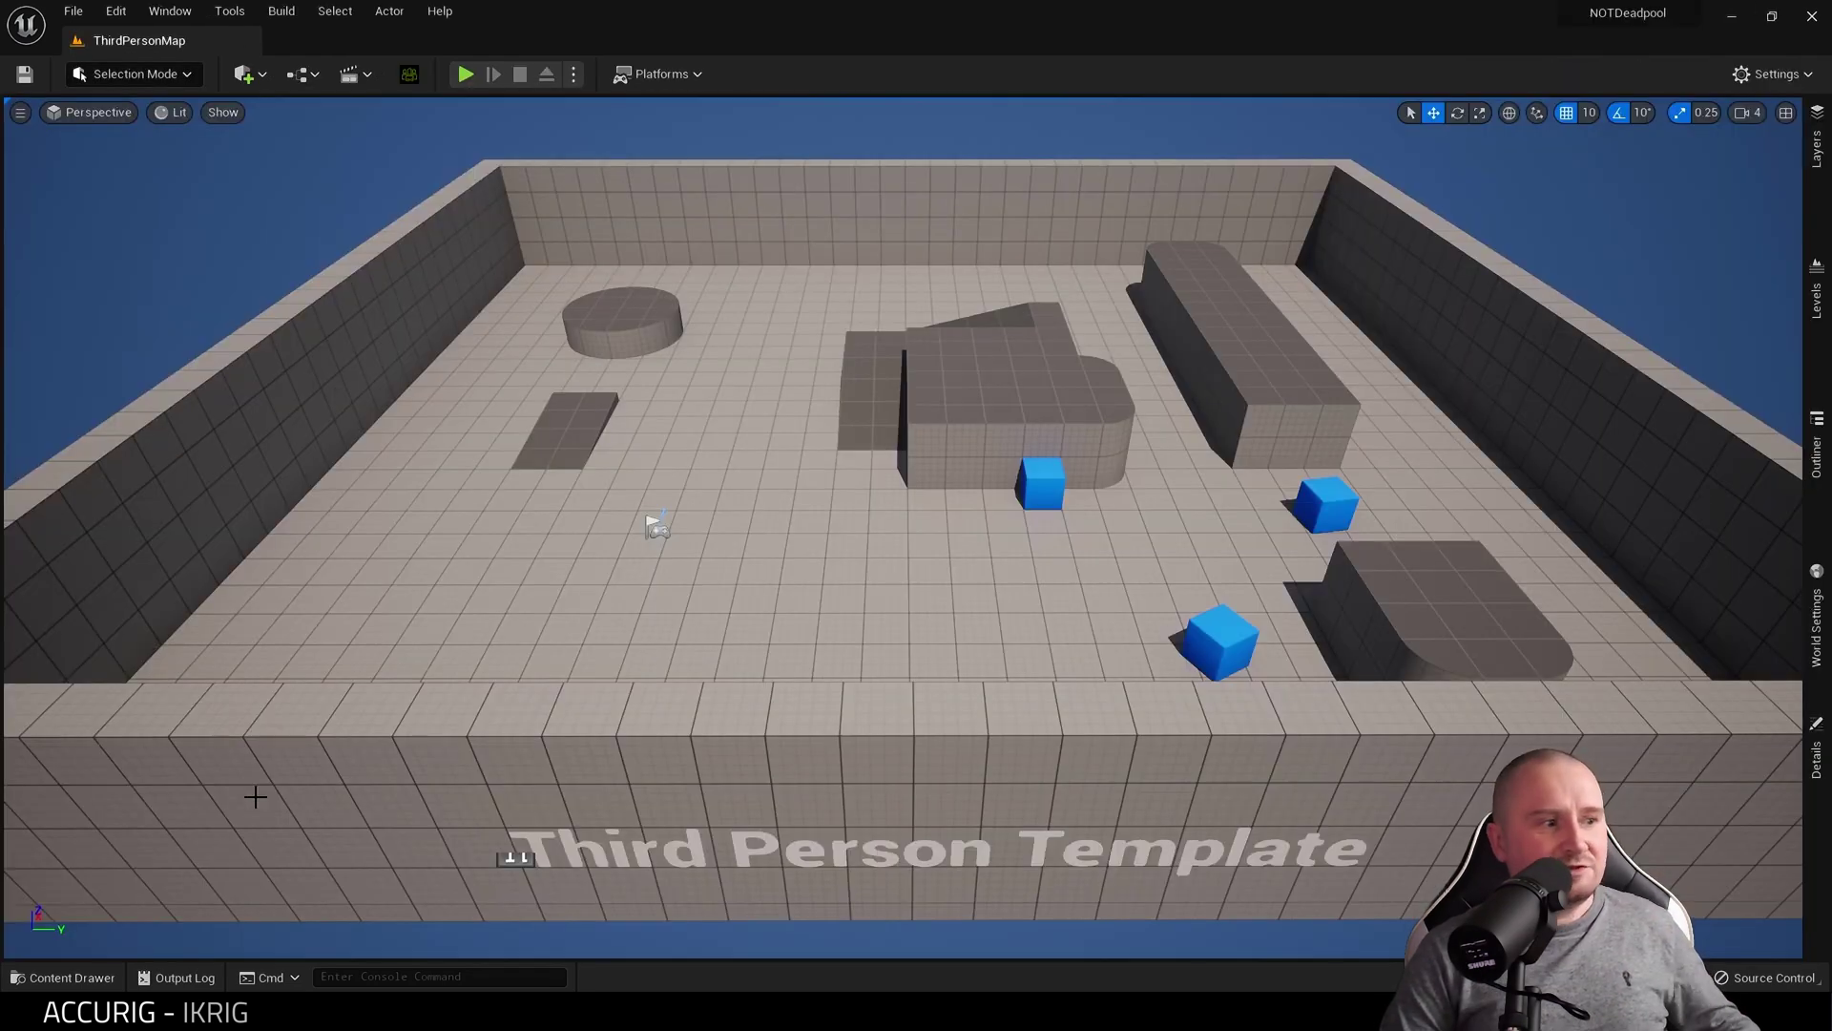
Open the UE4 SK_Mannequin mesh from Mannequin_UE4 > Meshes and enlarge its editor
left_click(71, 977)
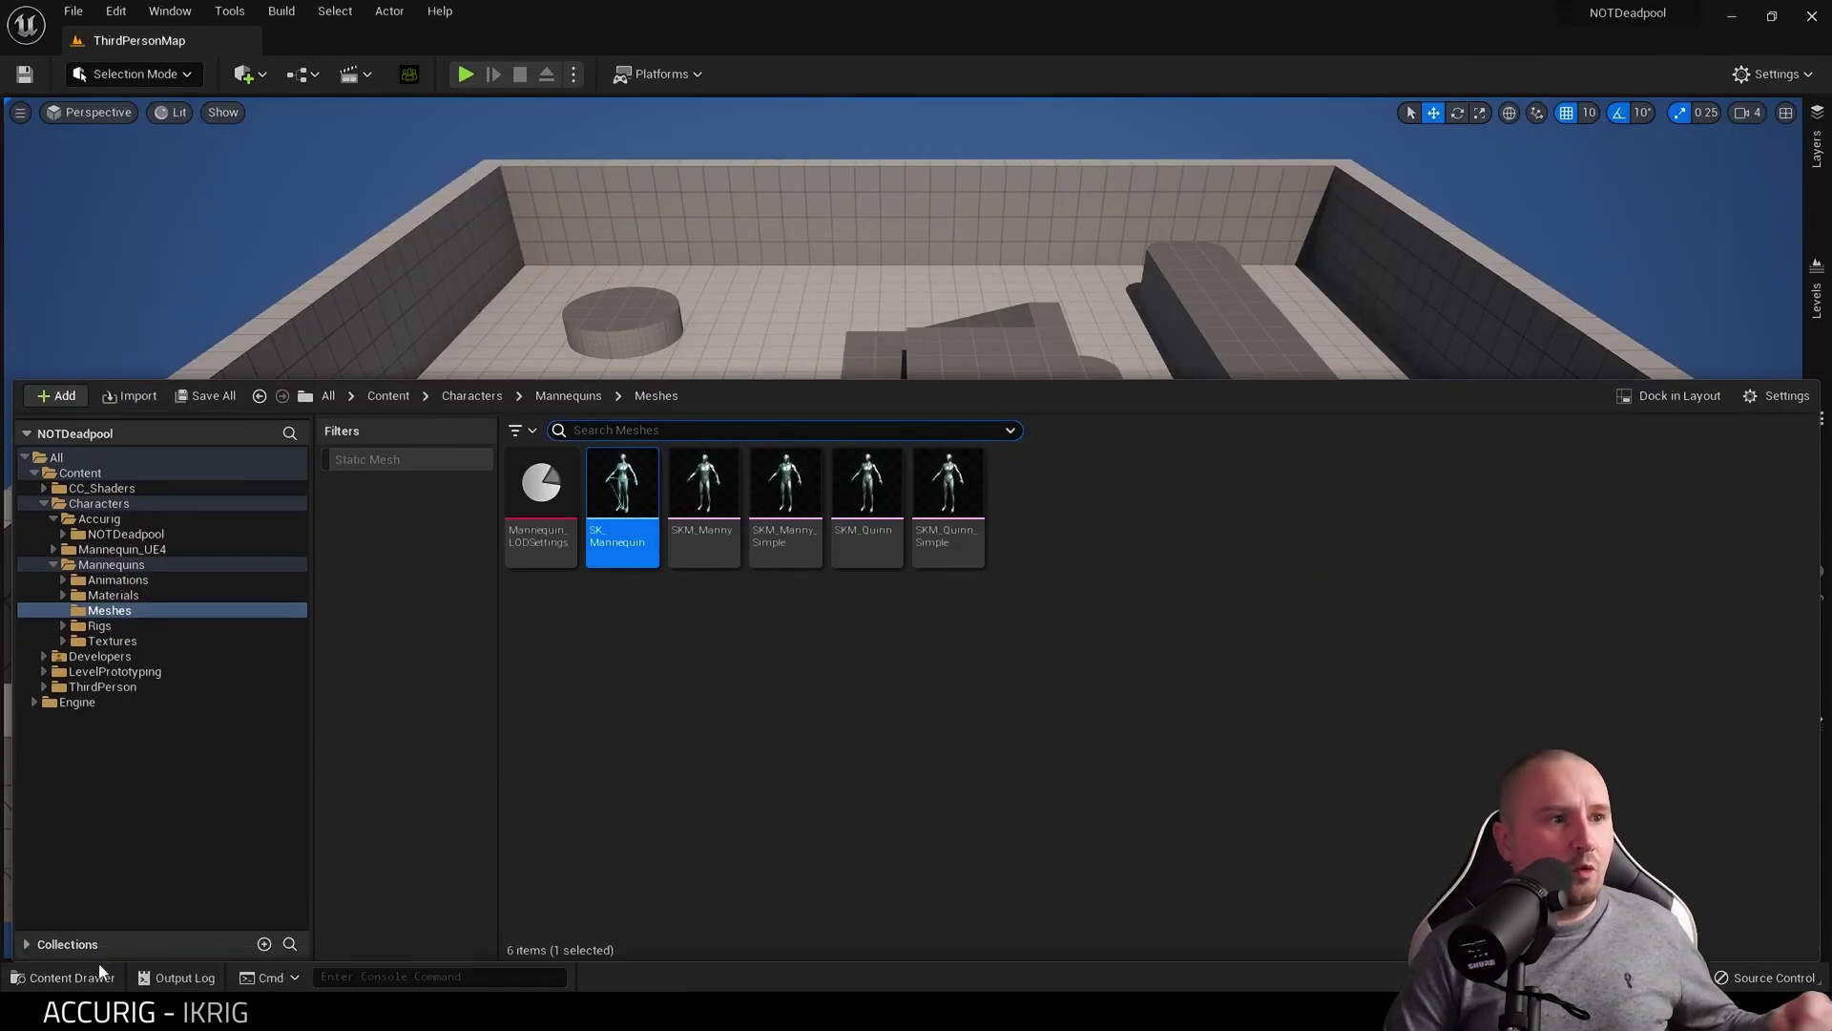
left_click(475, 396)
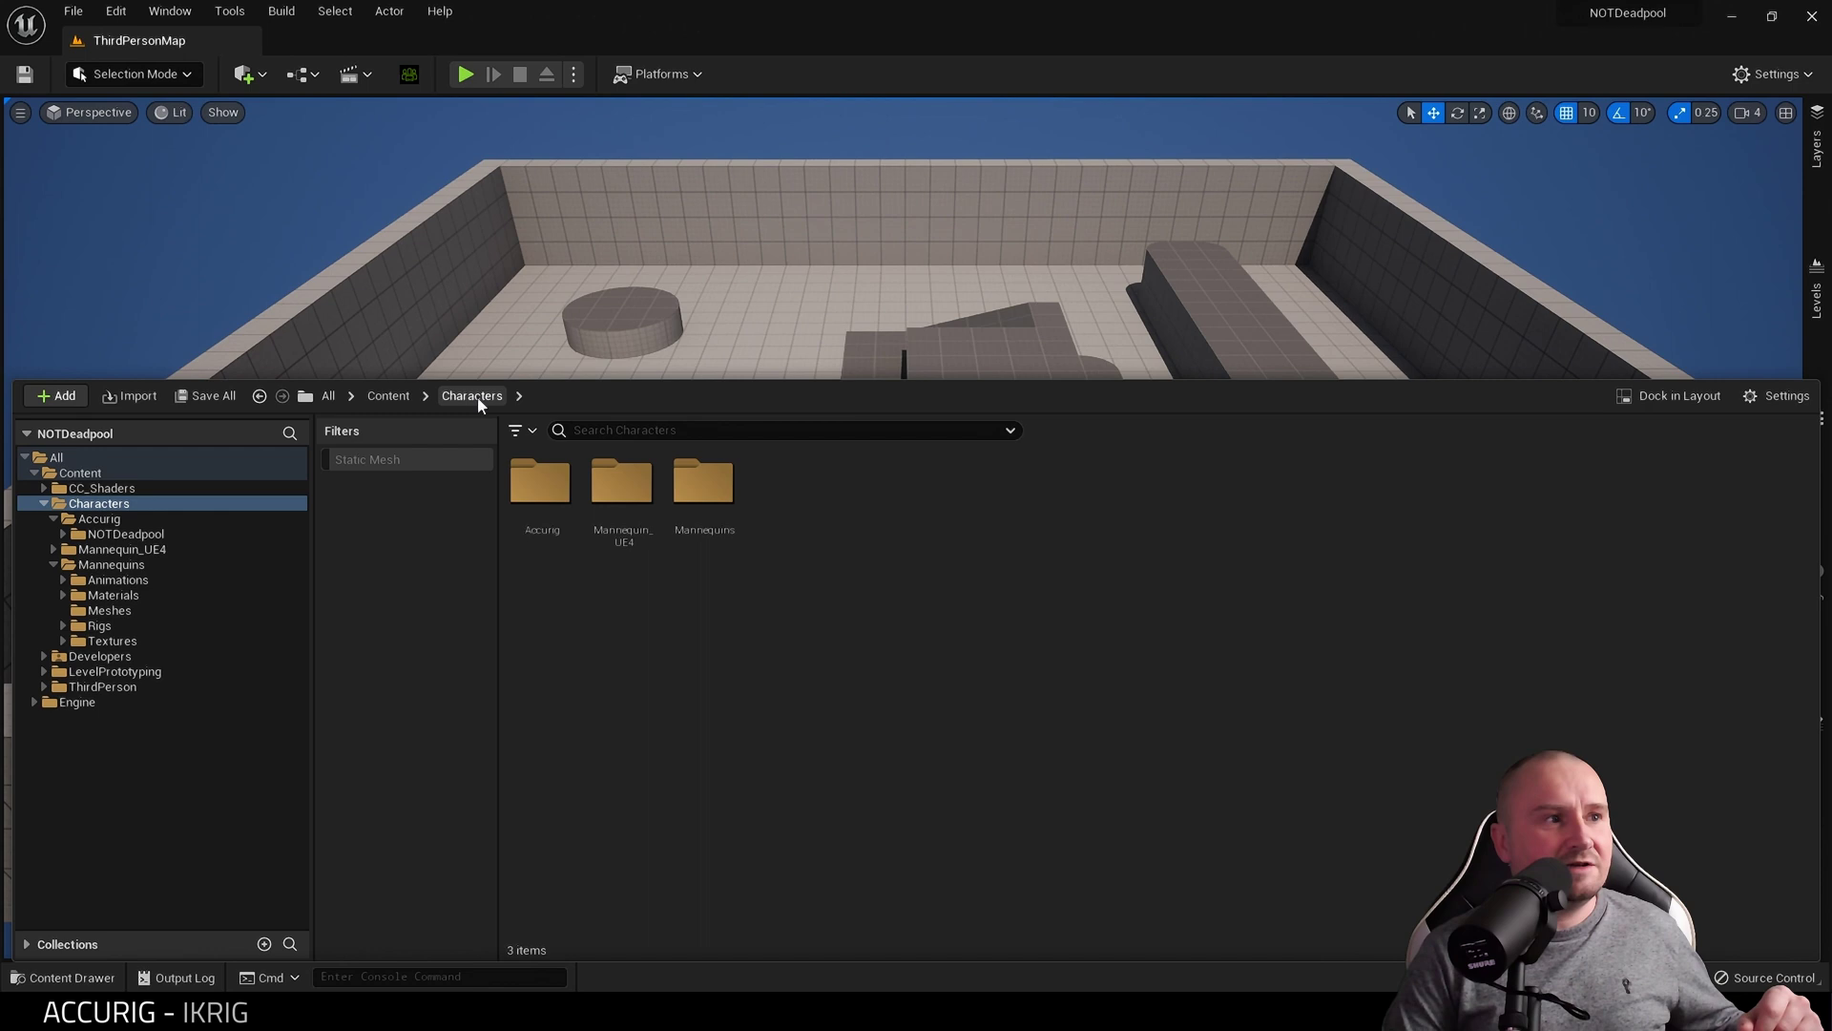
double_click(627, 558)
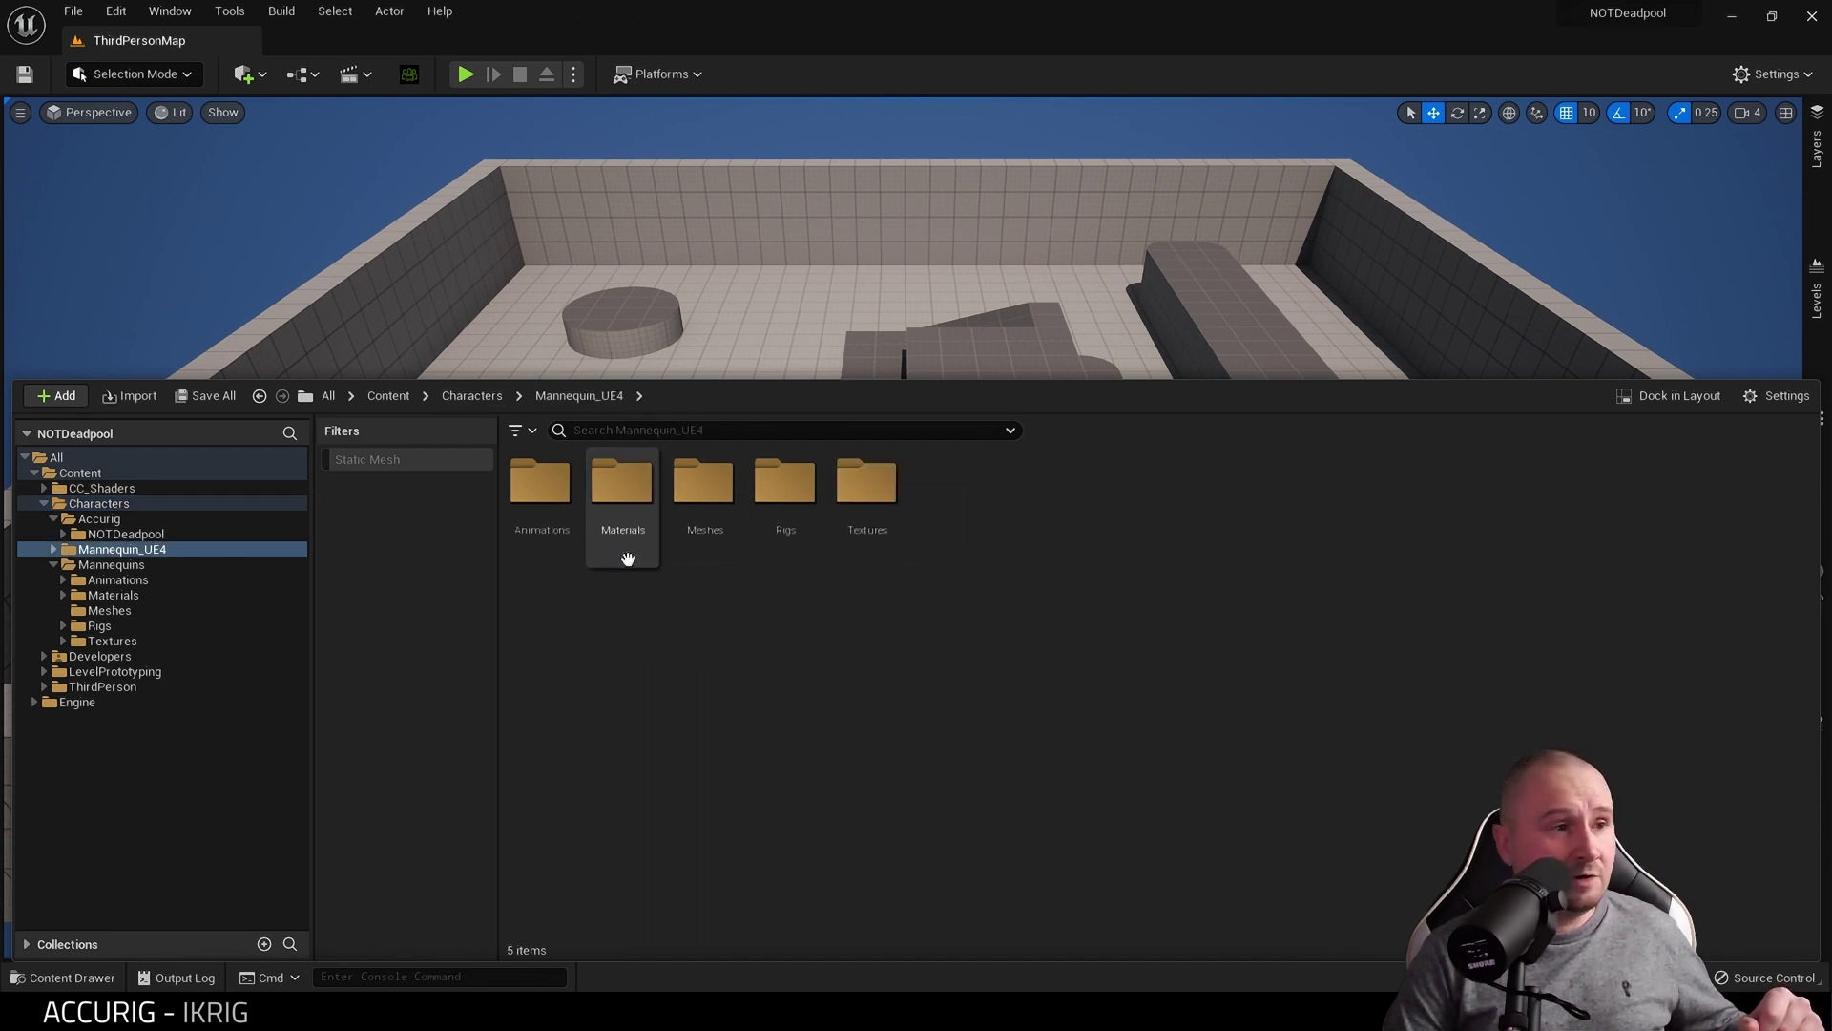
double_click(691, 527)
left_click(540, 486)
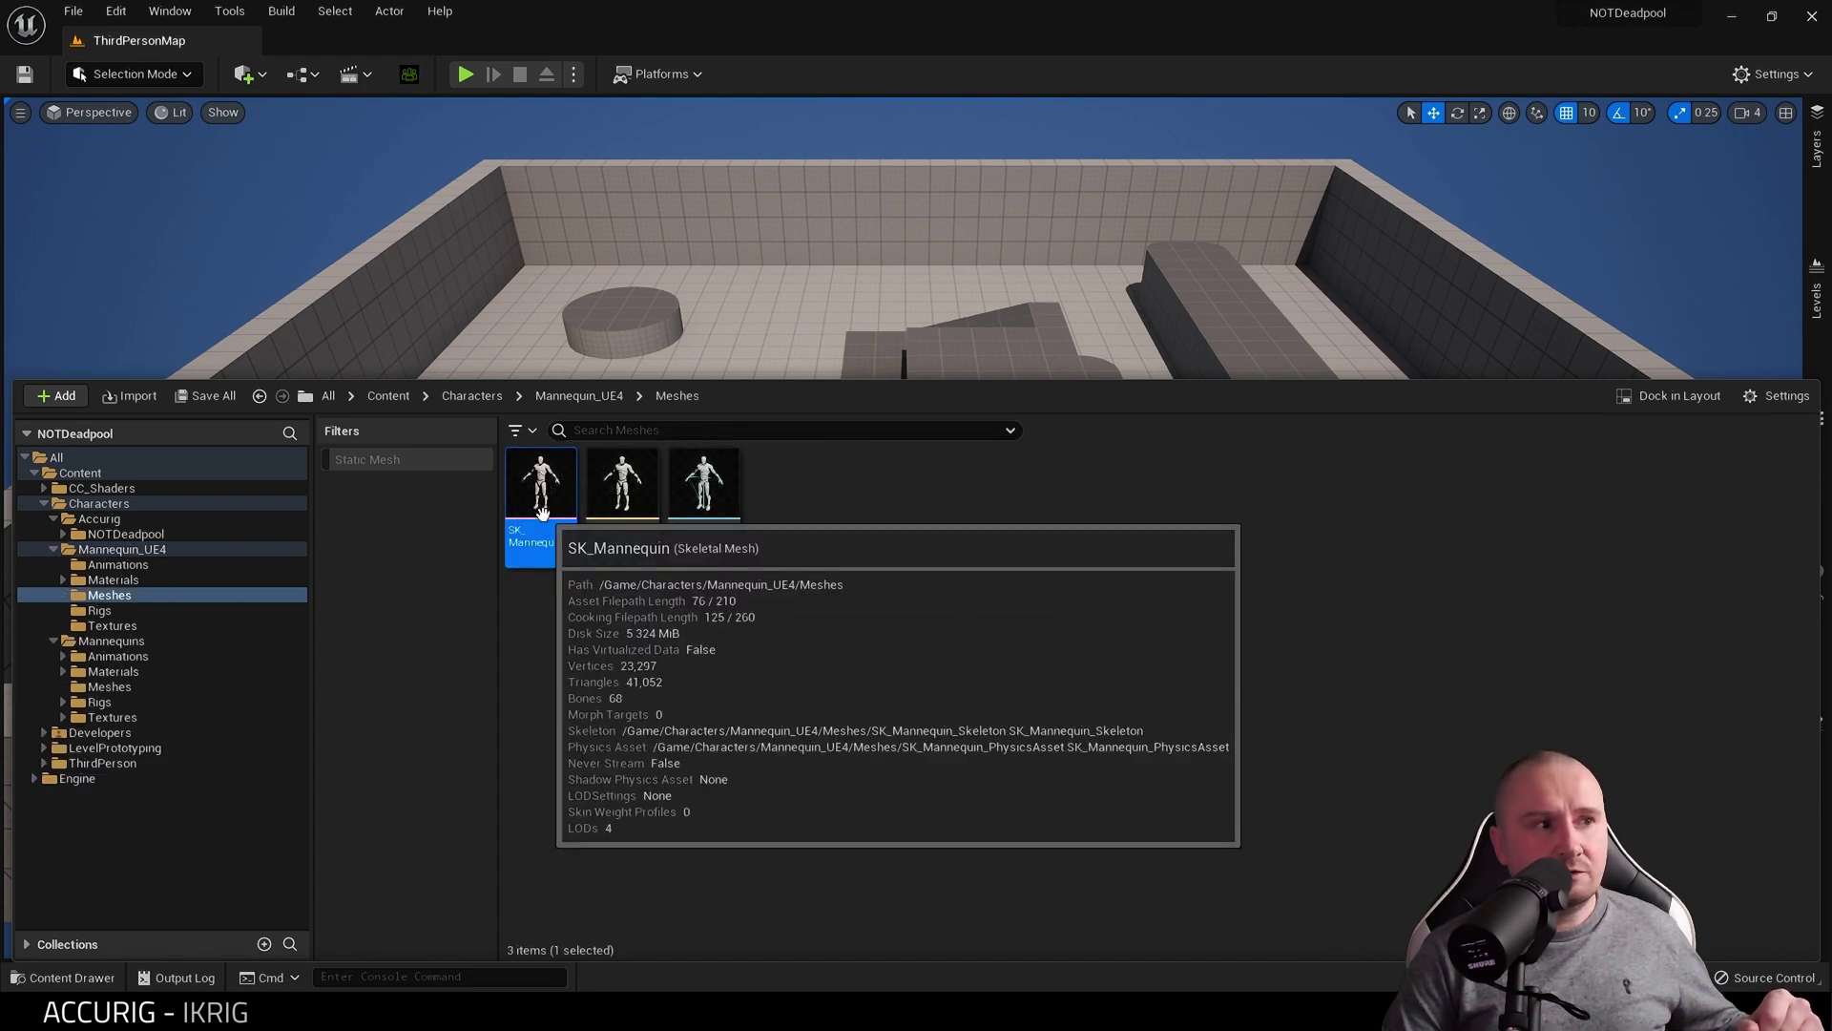
double_click(540, 487)
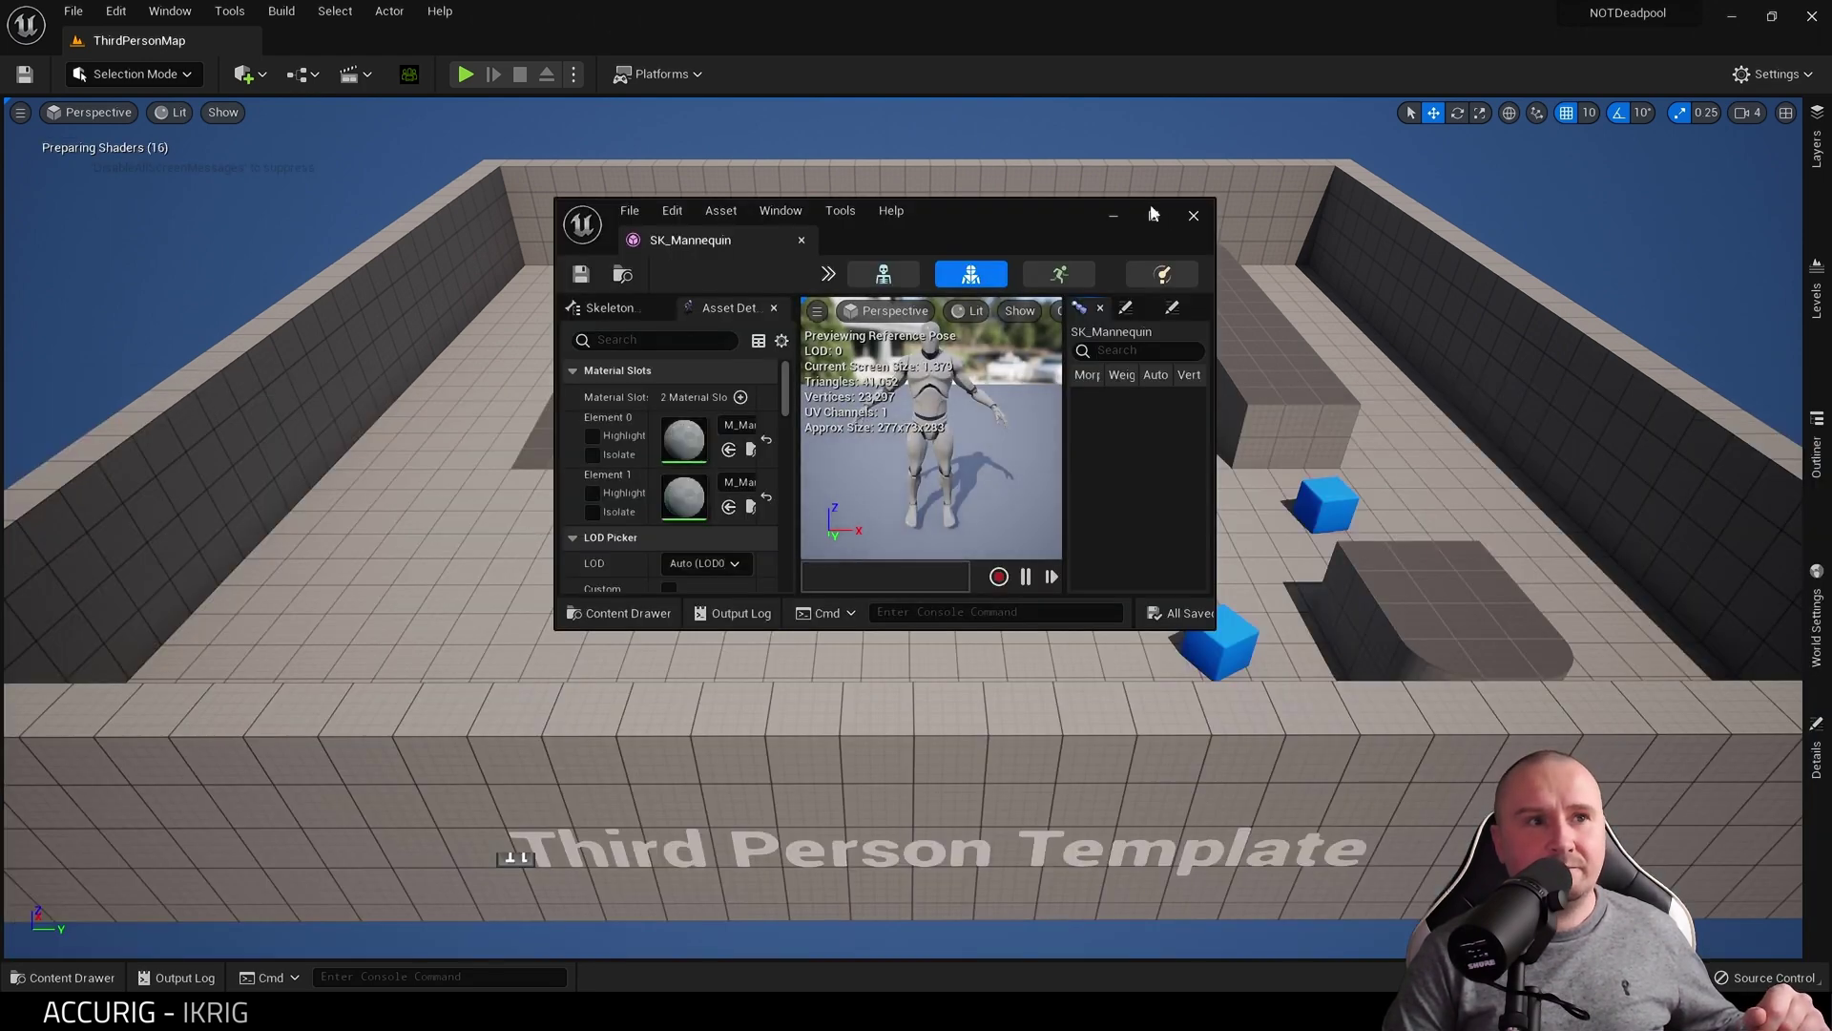
left_click(1153, 215)
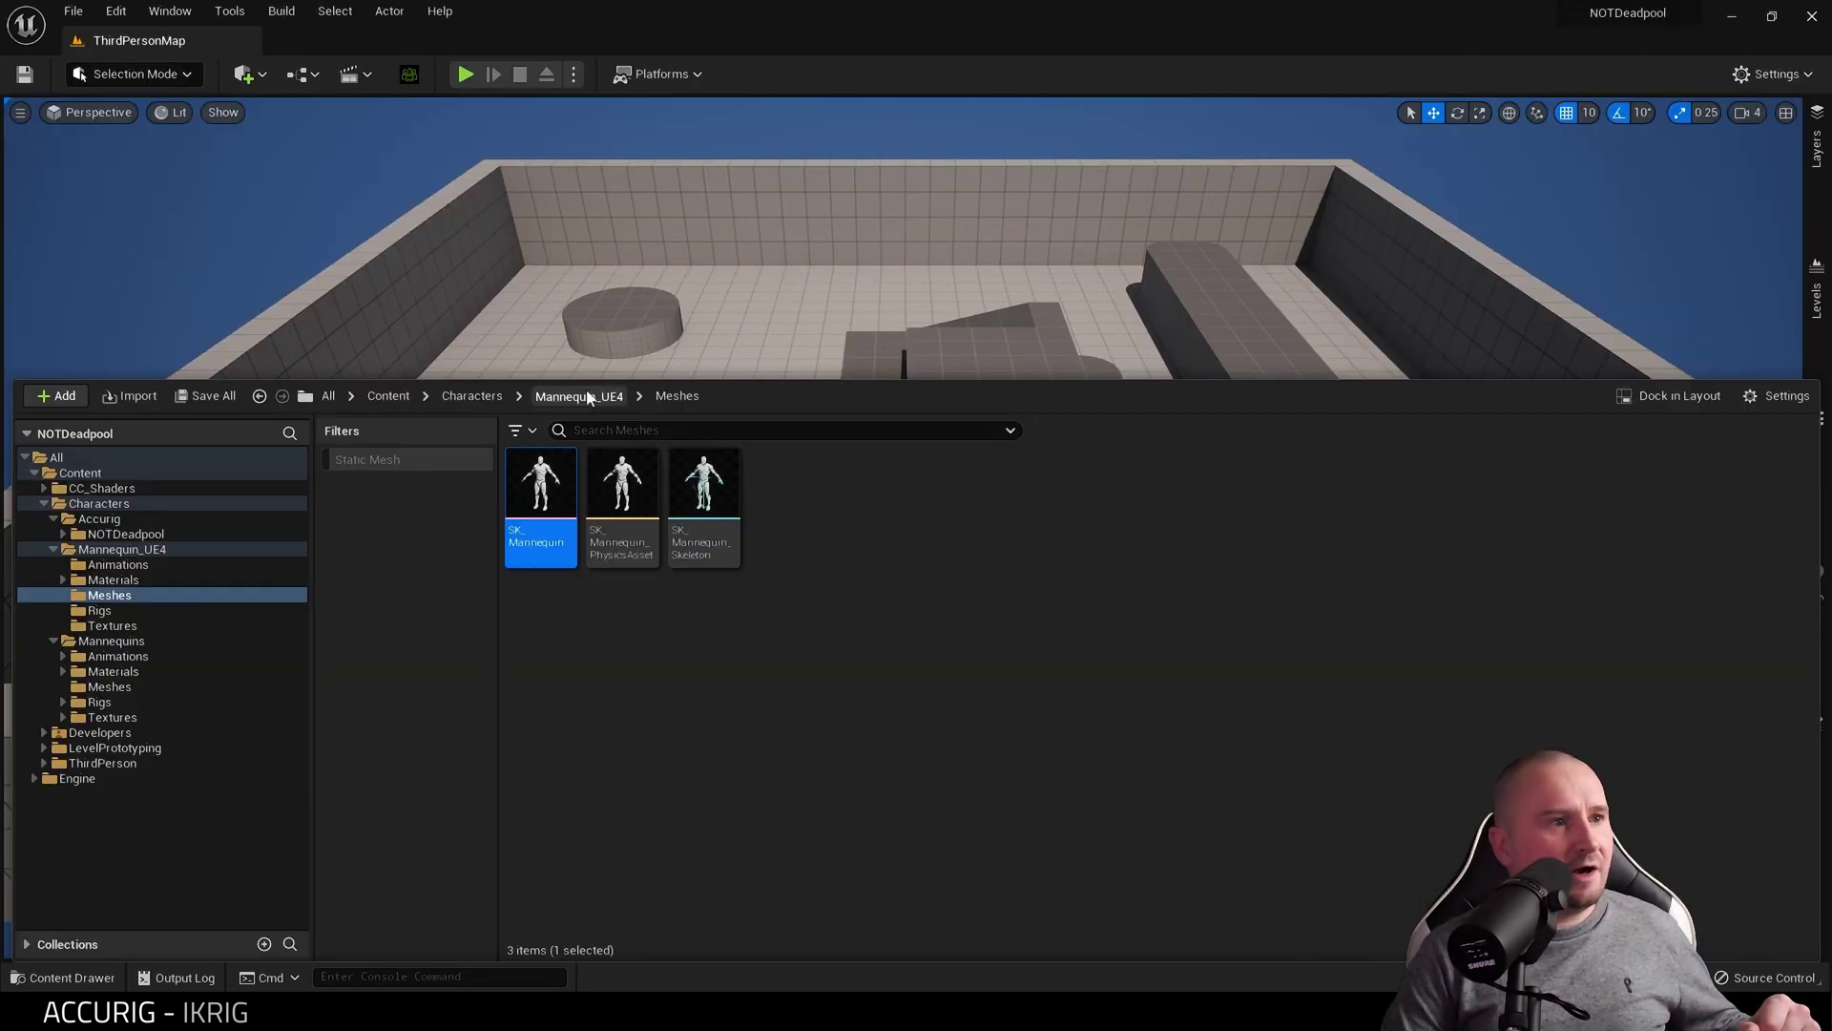
Copy IK_UE4_Mannequin and RTG_UE5Manny_UE4Manny from Mannequin_UE4 > Rigs into NOTDeadpool
left_click(589, 396)
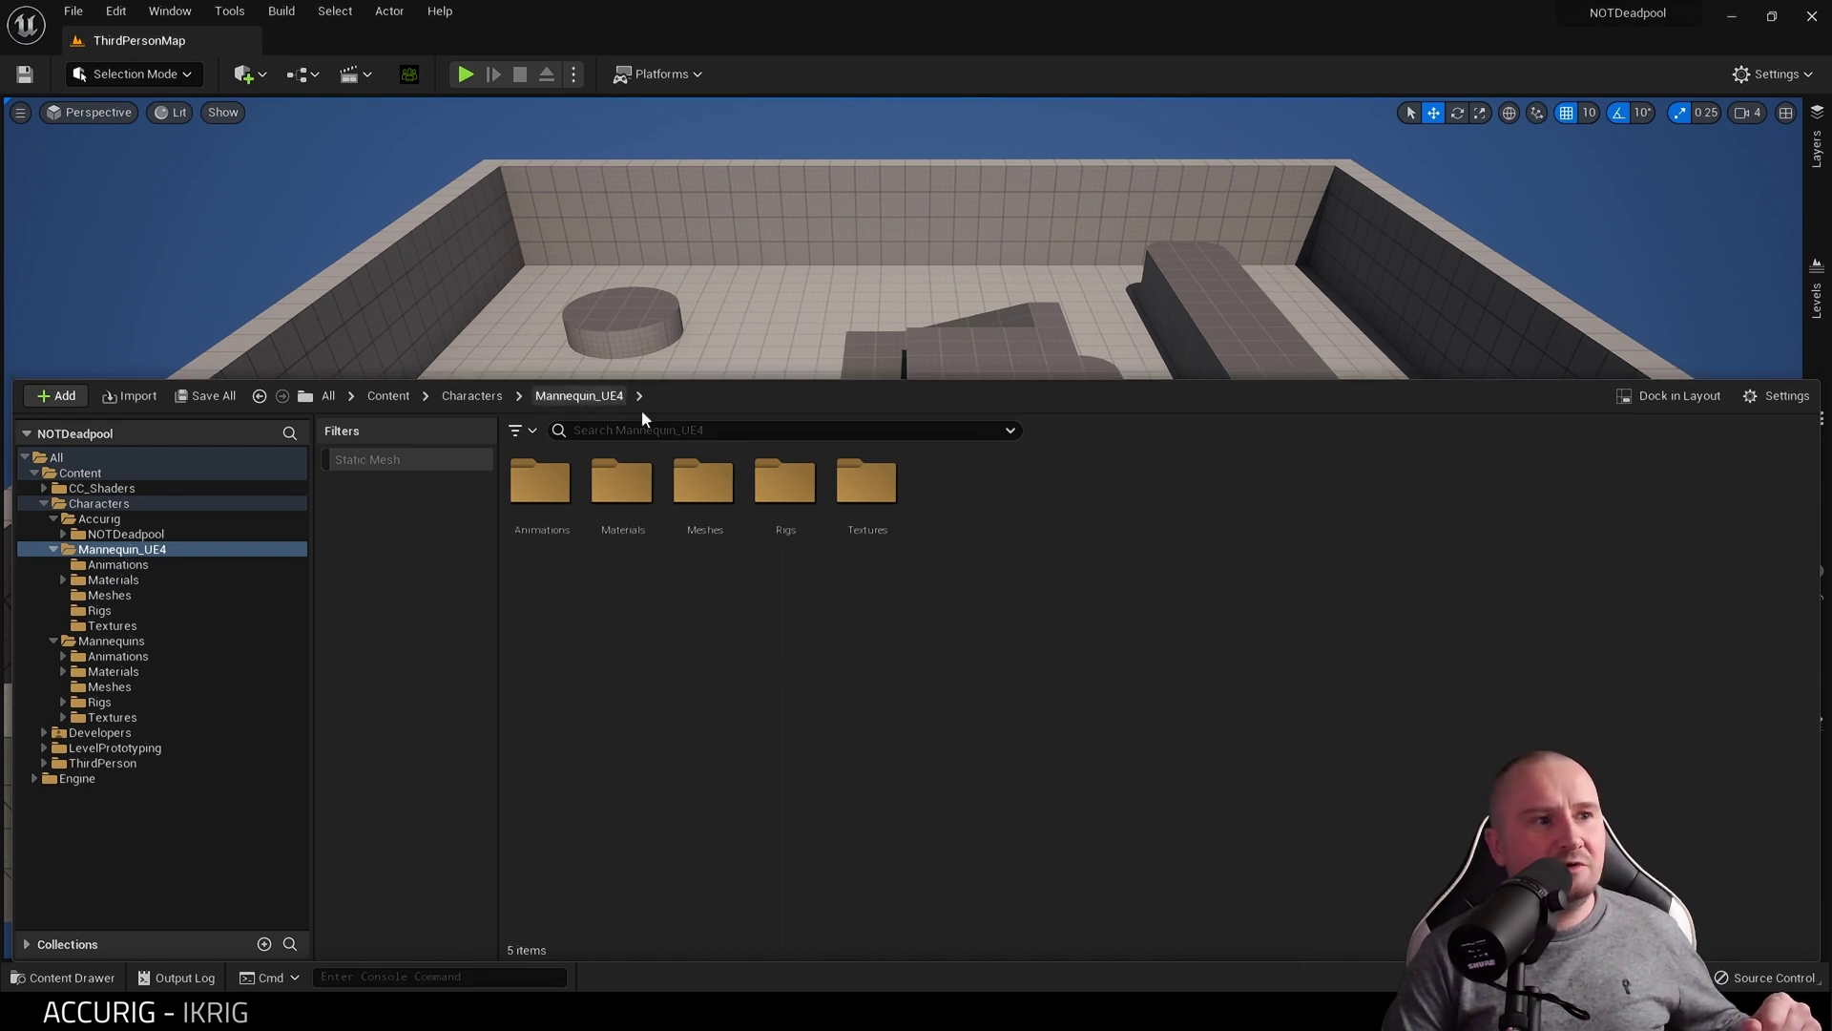
double_click(783, 538)
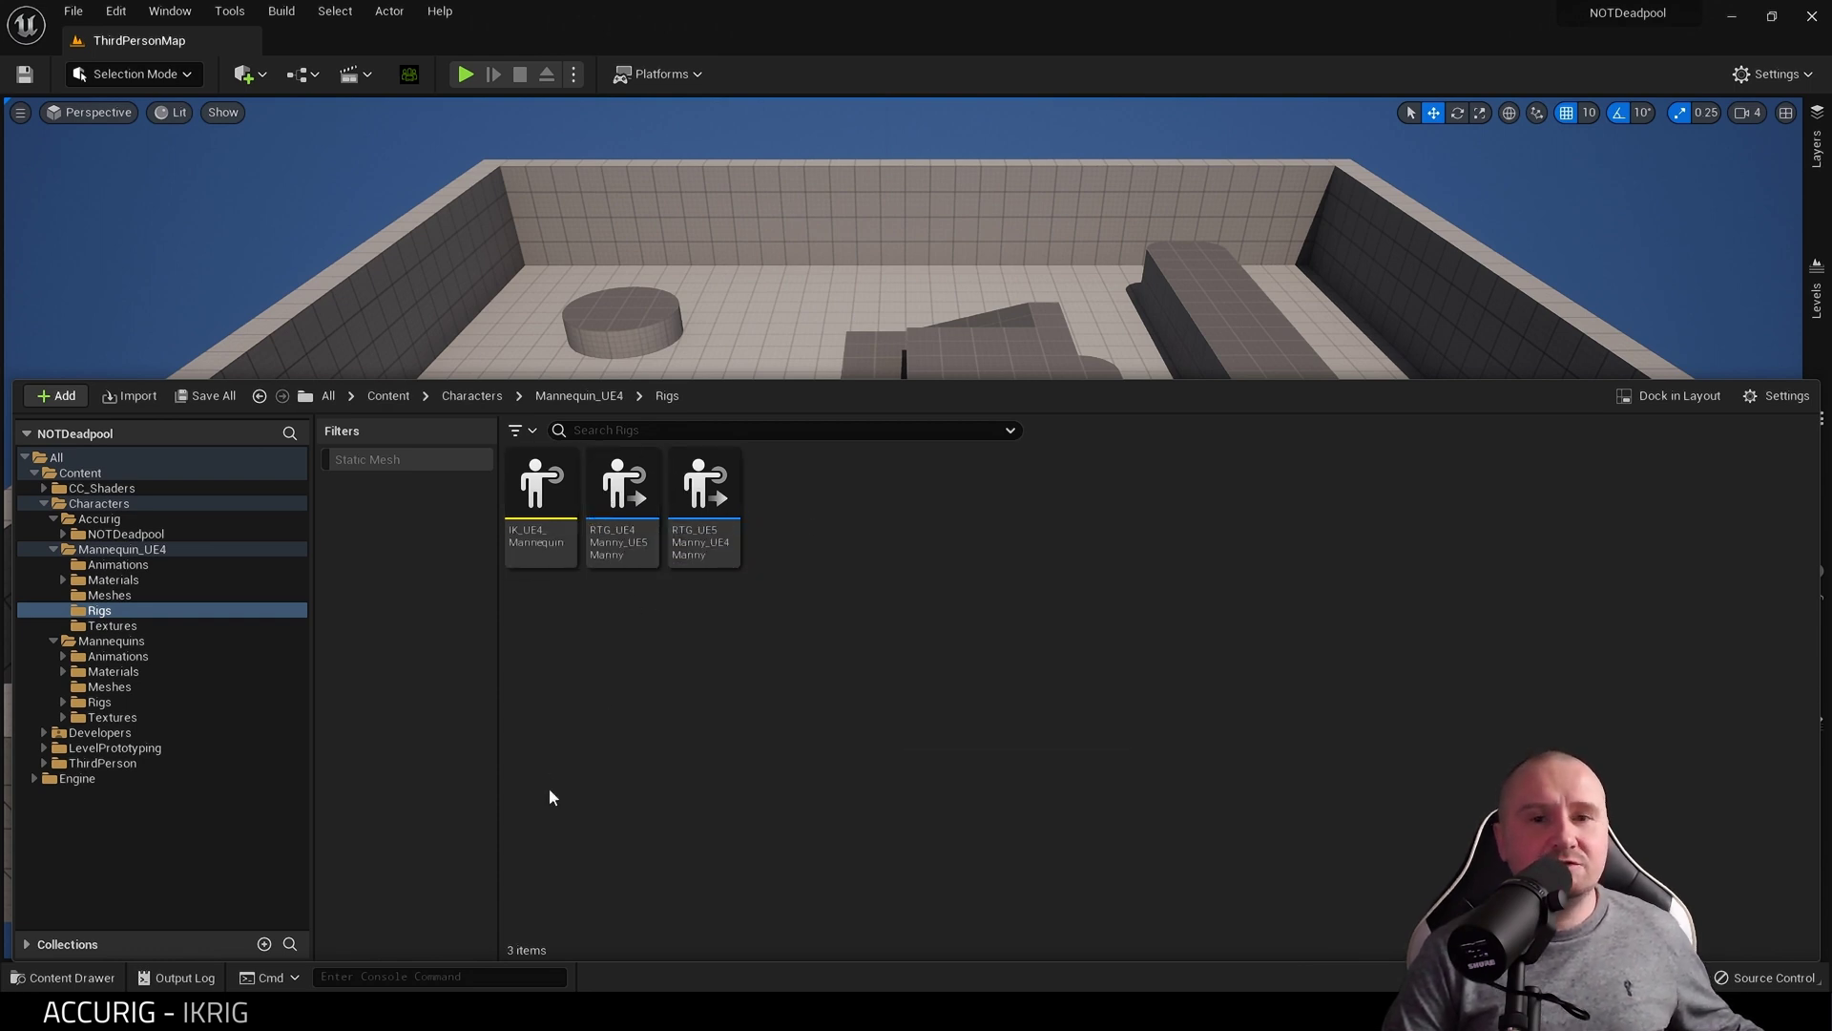
left_click(533, 544)
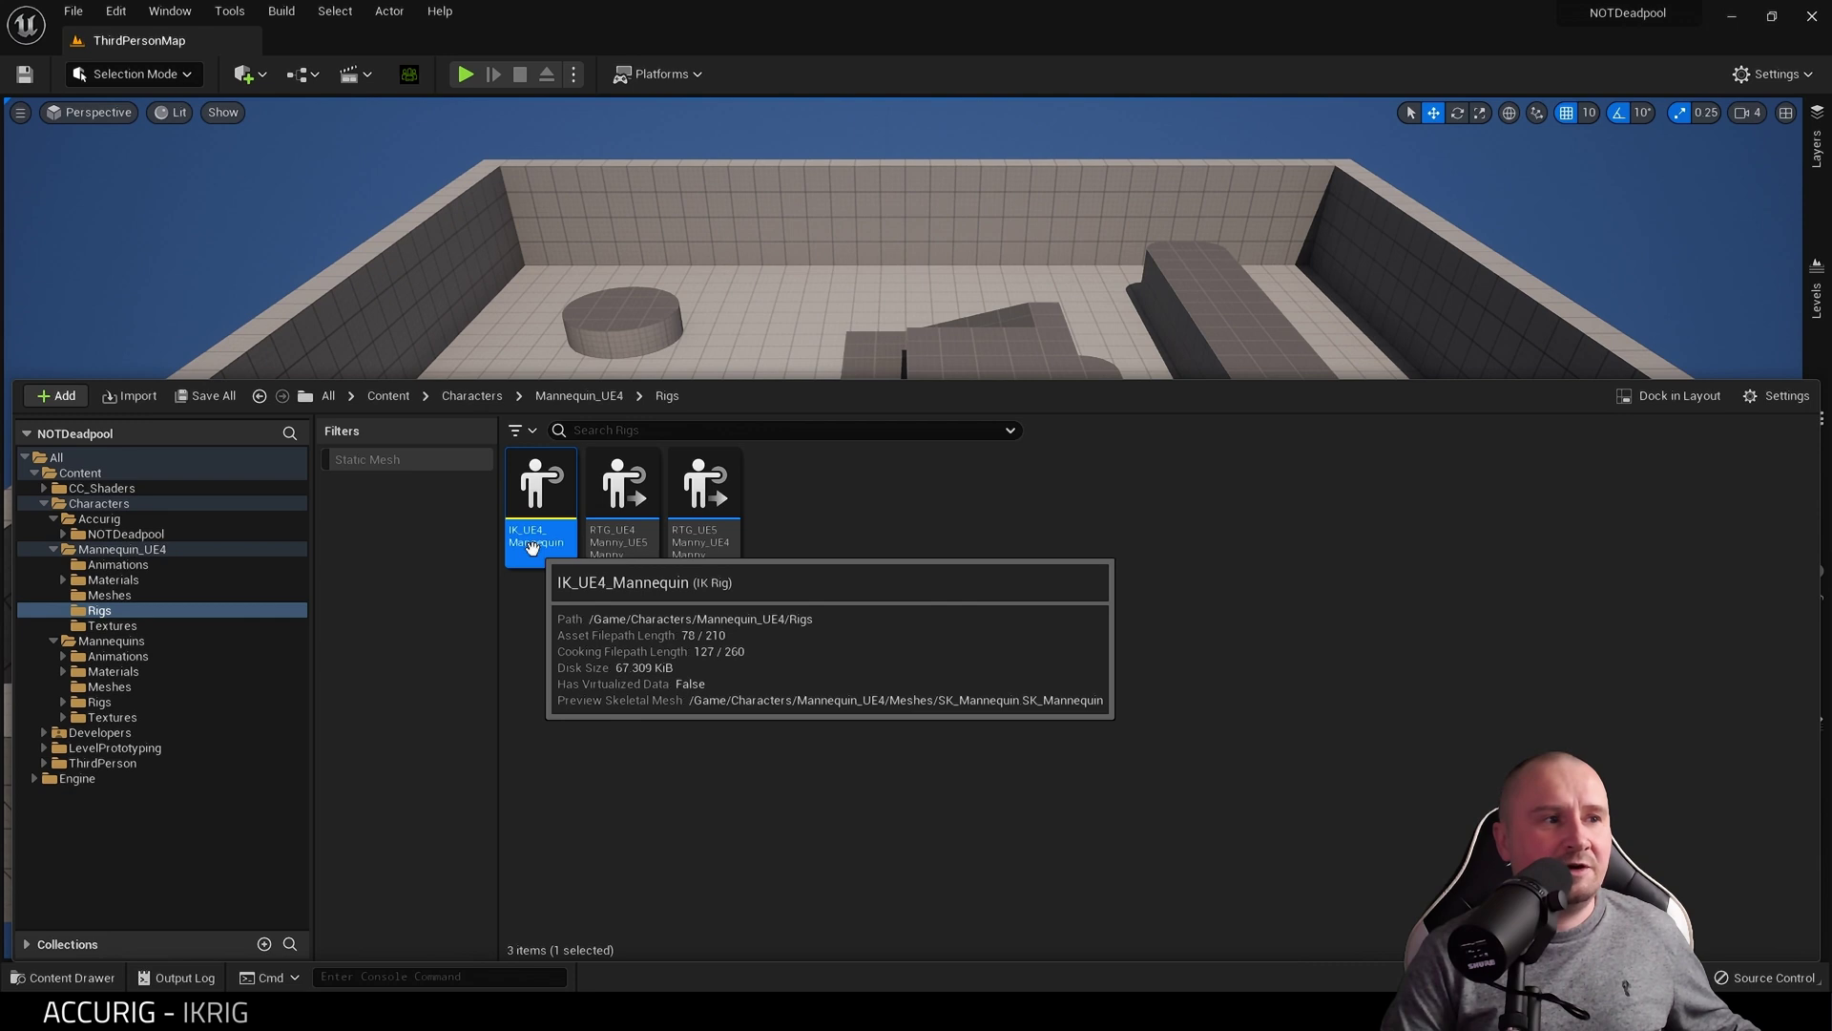
left_click(704, 554, "ctrl")
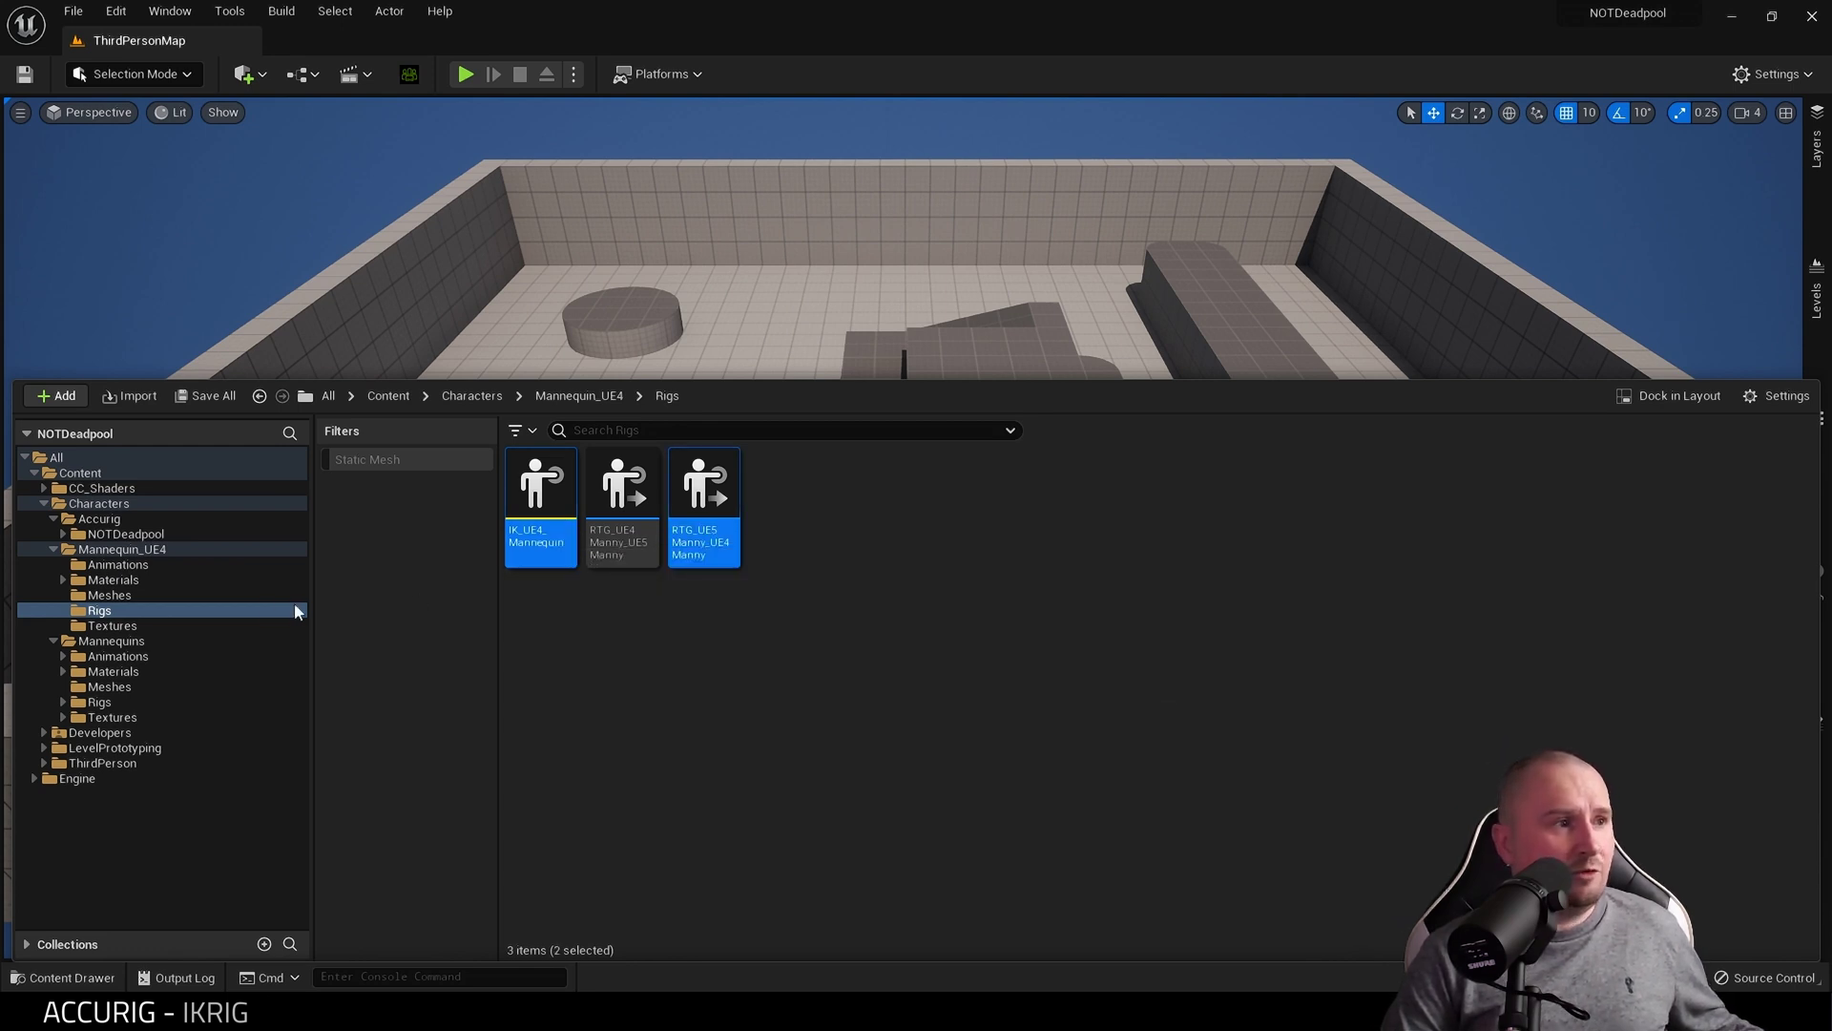
left_click_drag(534, 492, 140, 535)
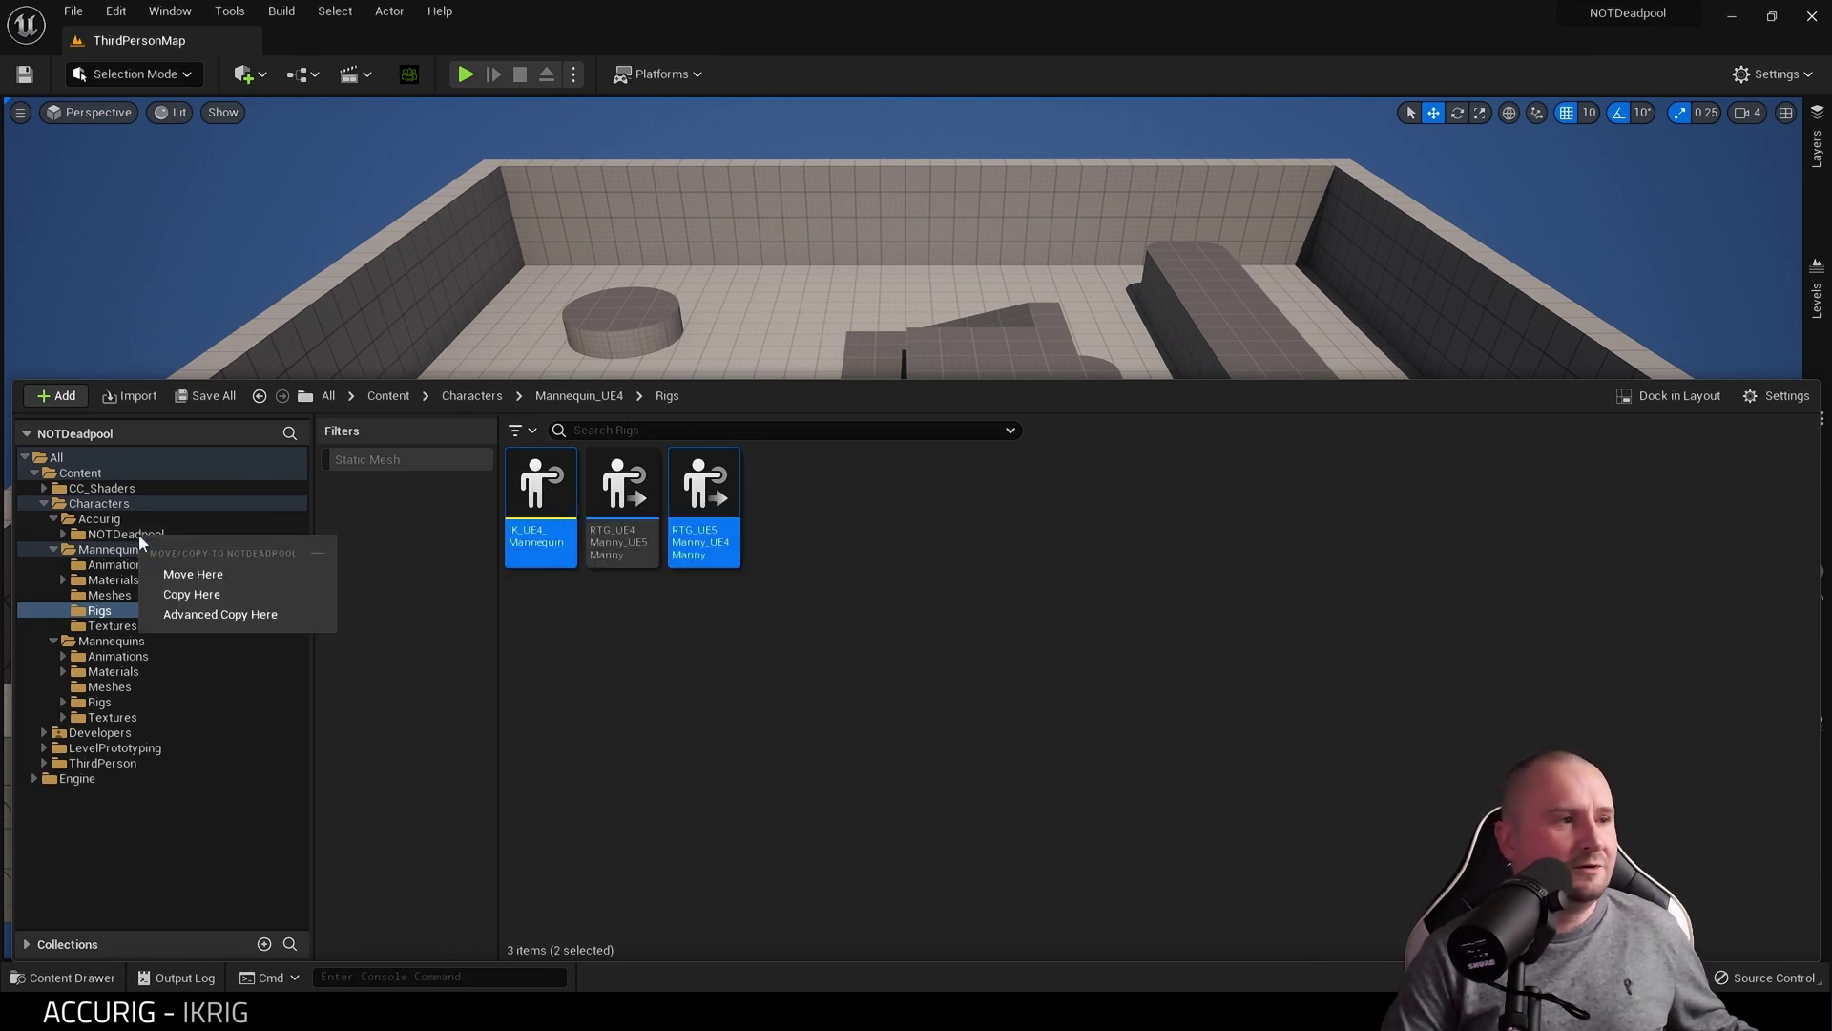
left_click(193, 596)
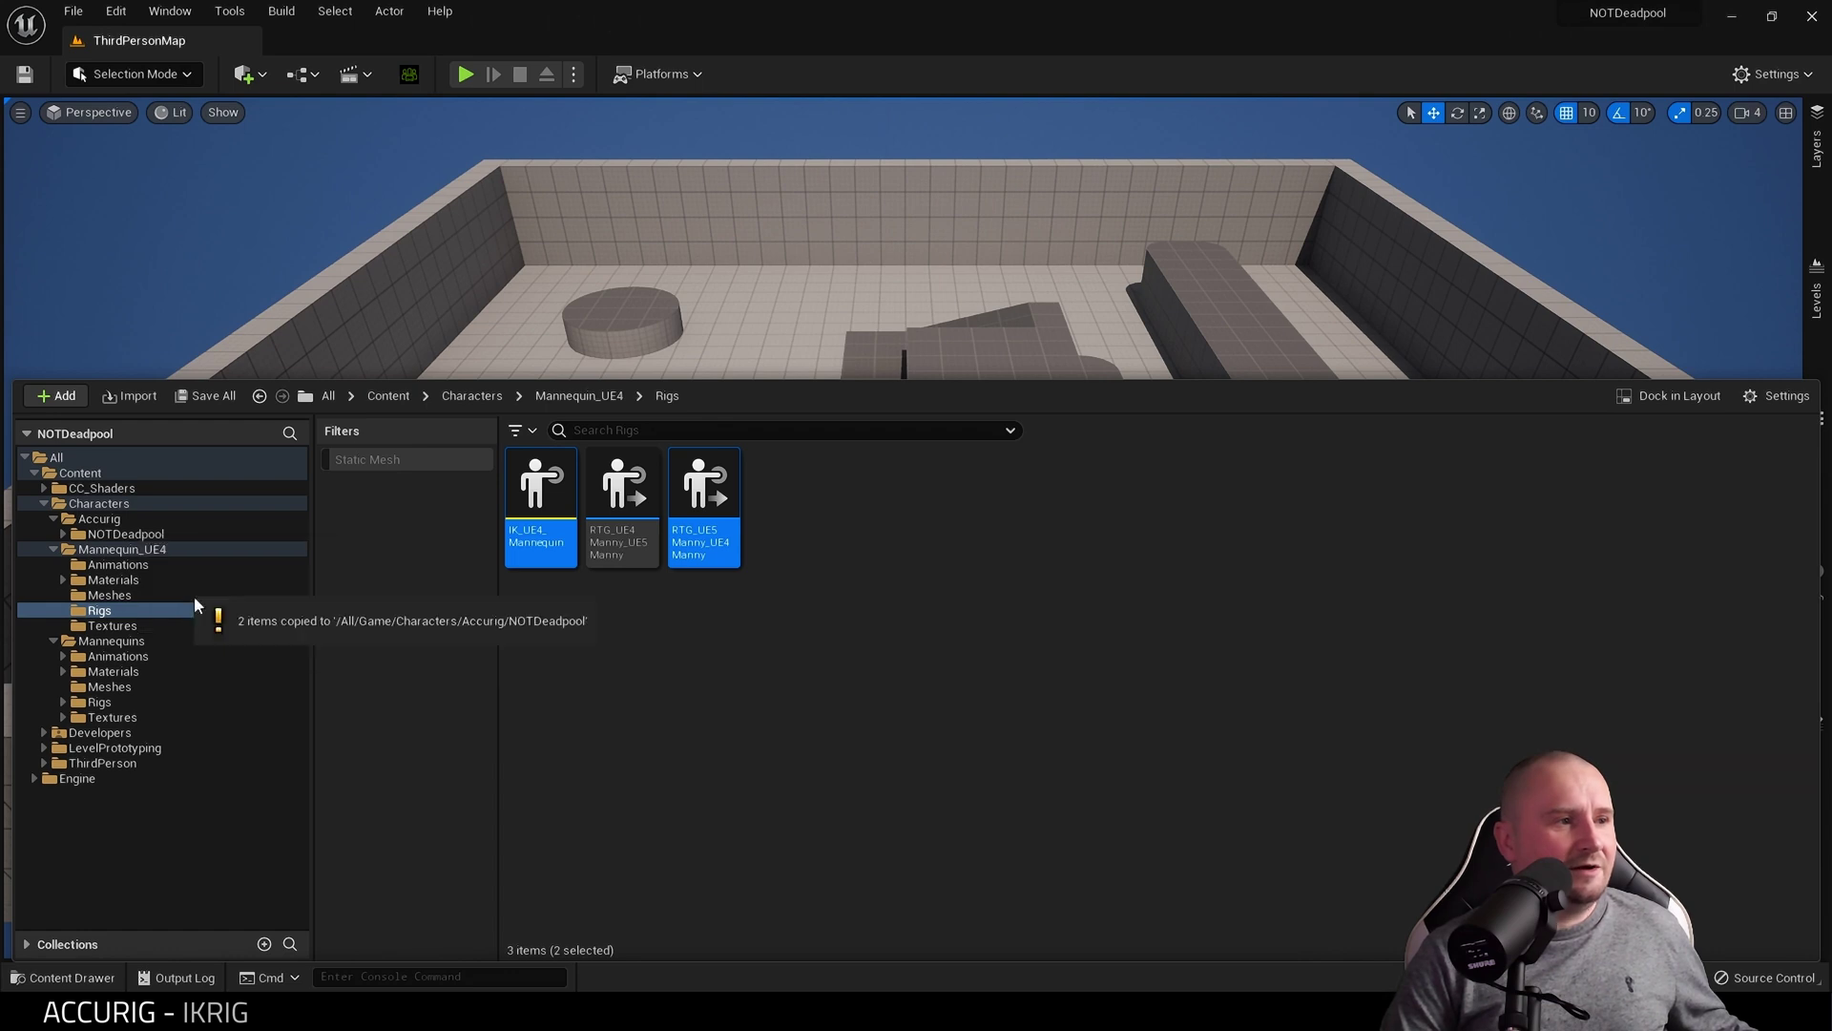
left_click(141, 532)
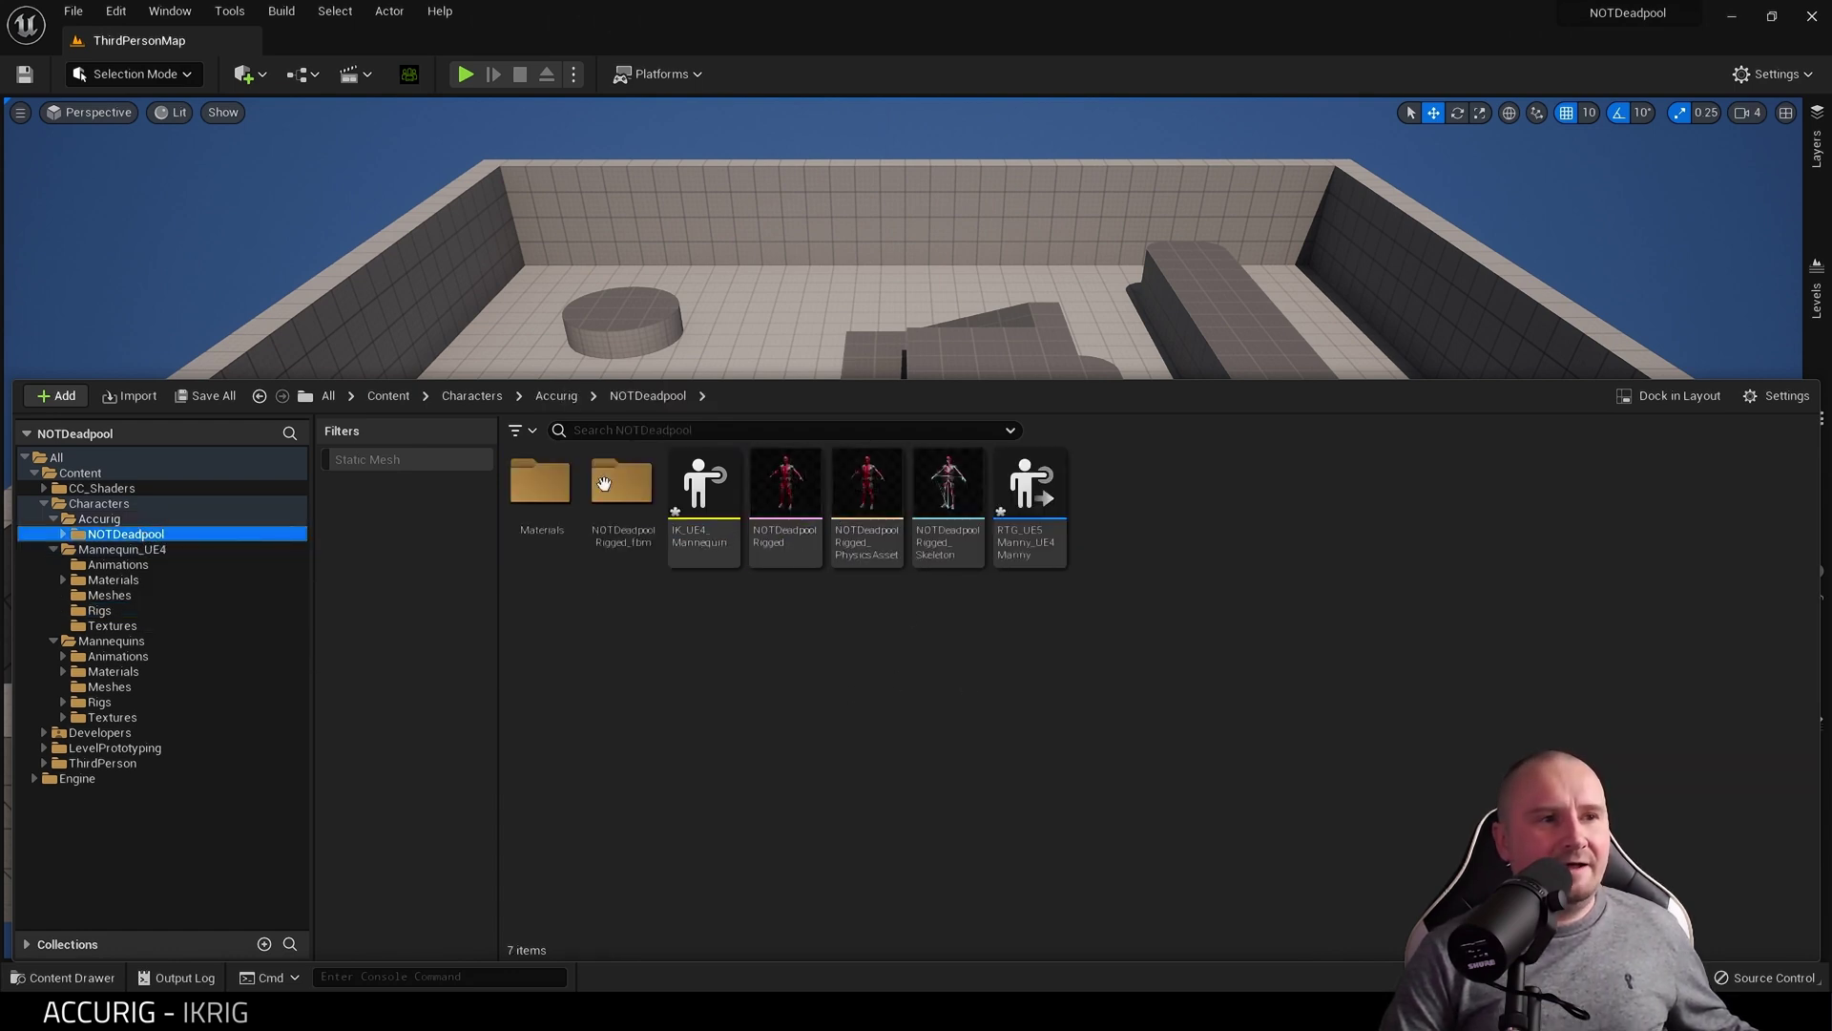
Create a new folder named Rigs inside NOTDeadpool
right_click(782, 710)
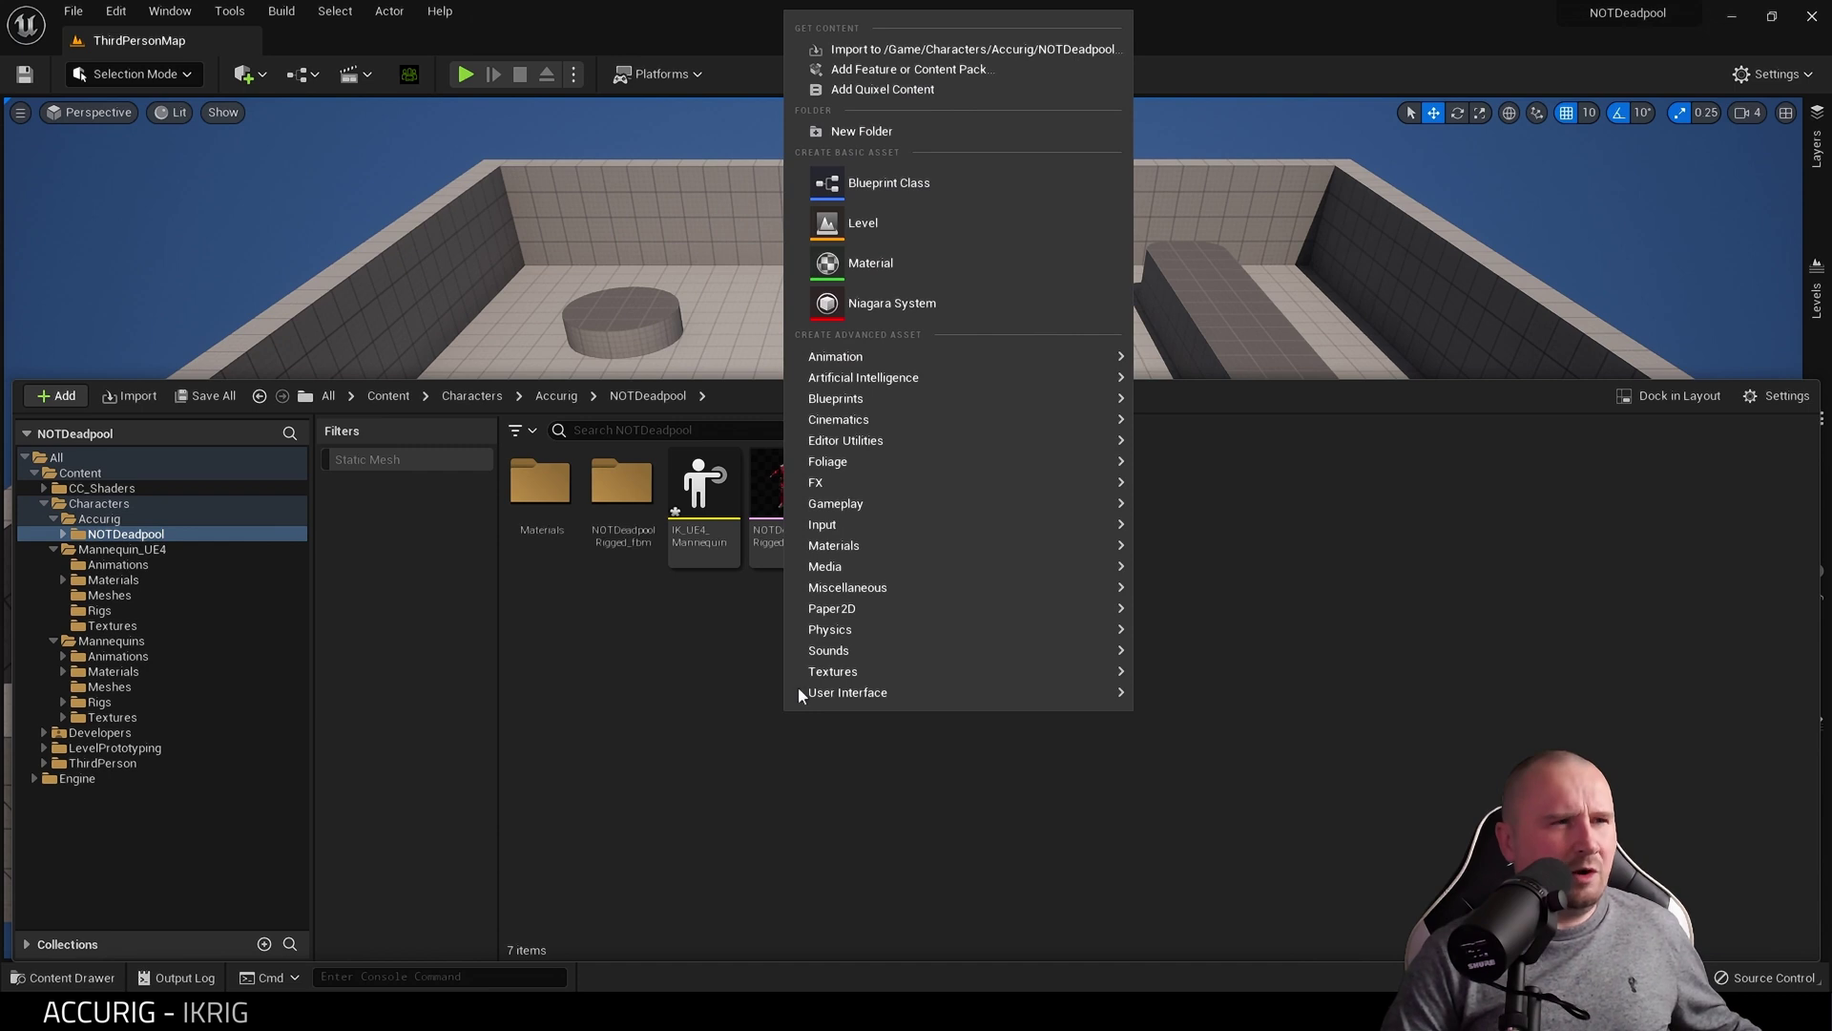
left_click(862, 133)
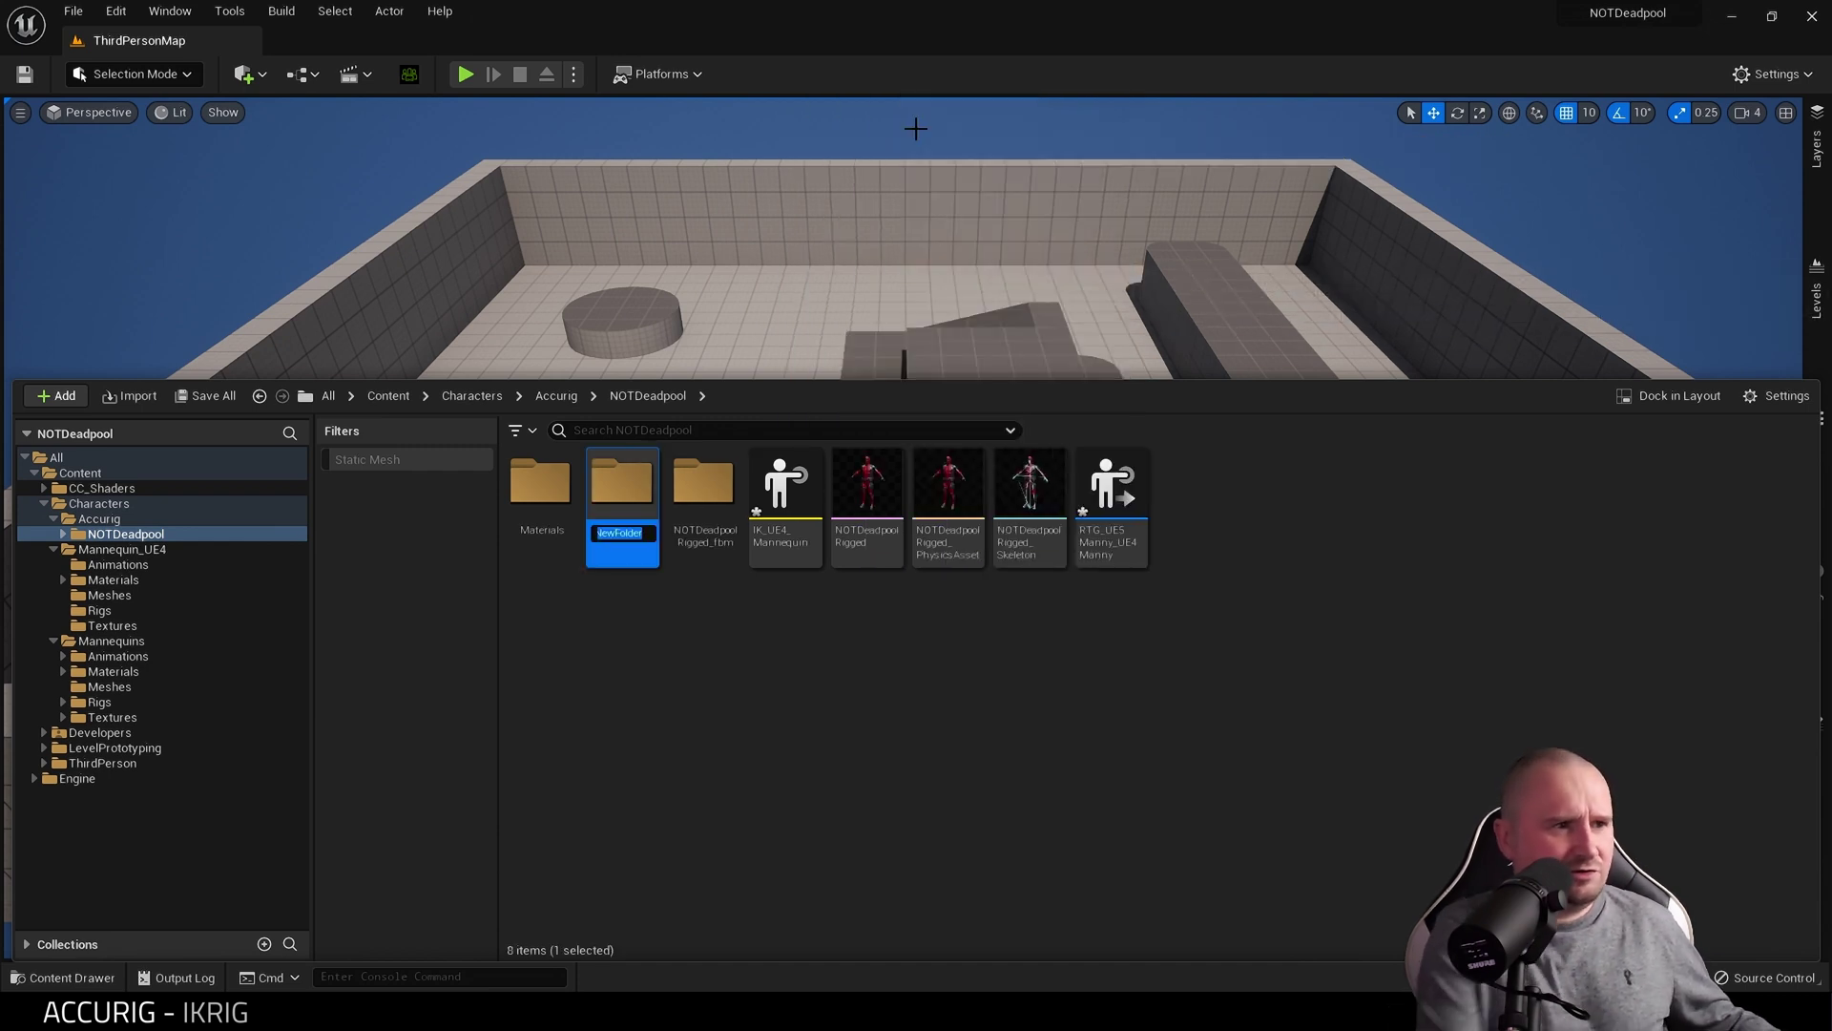
key("BackSpace")
type("Rigs")
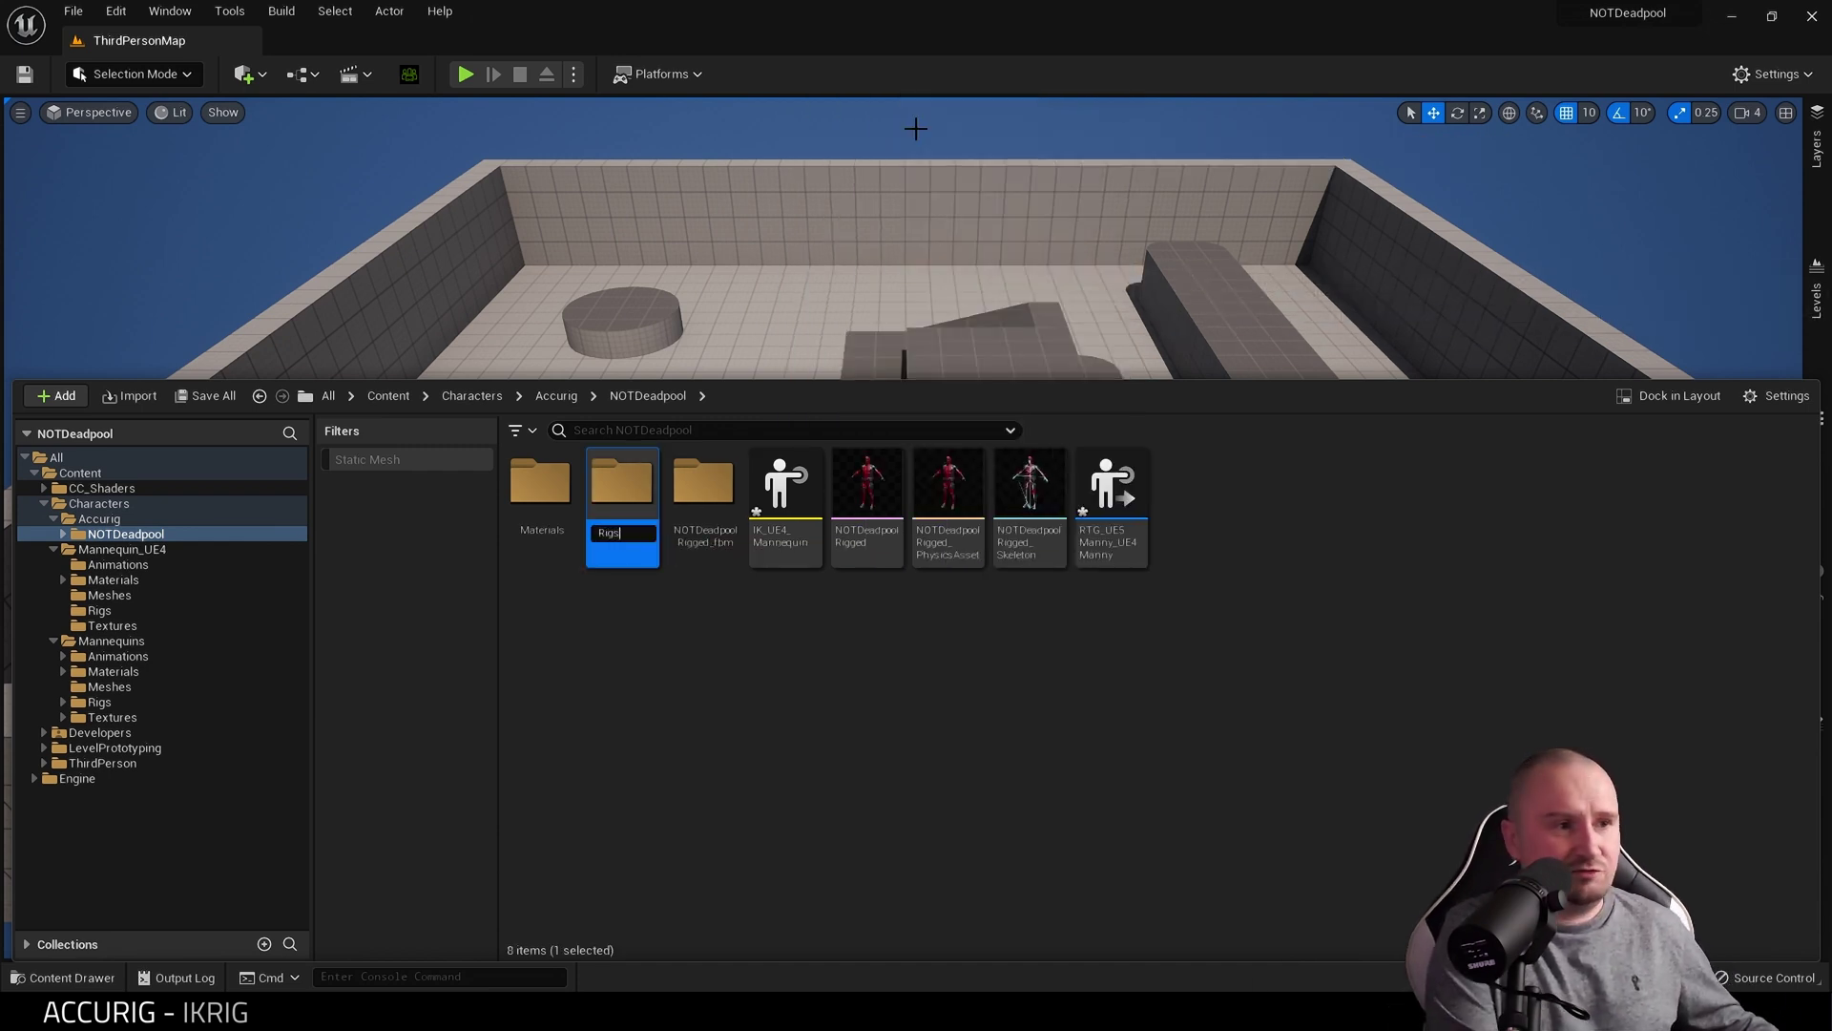
key("Return")
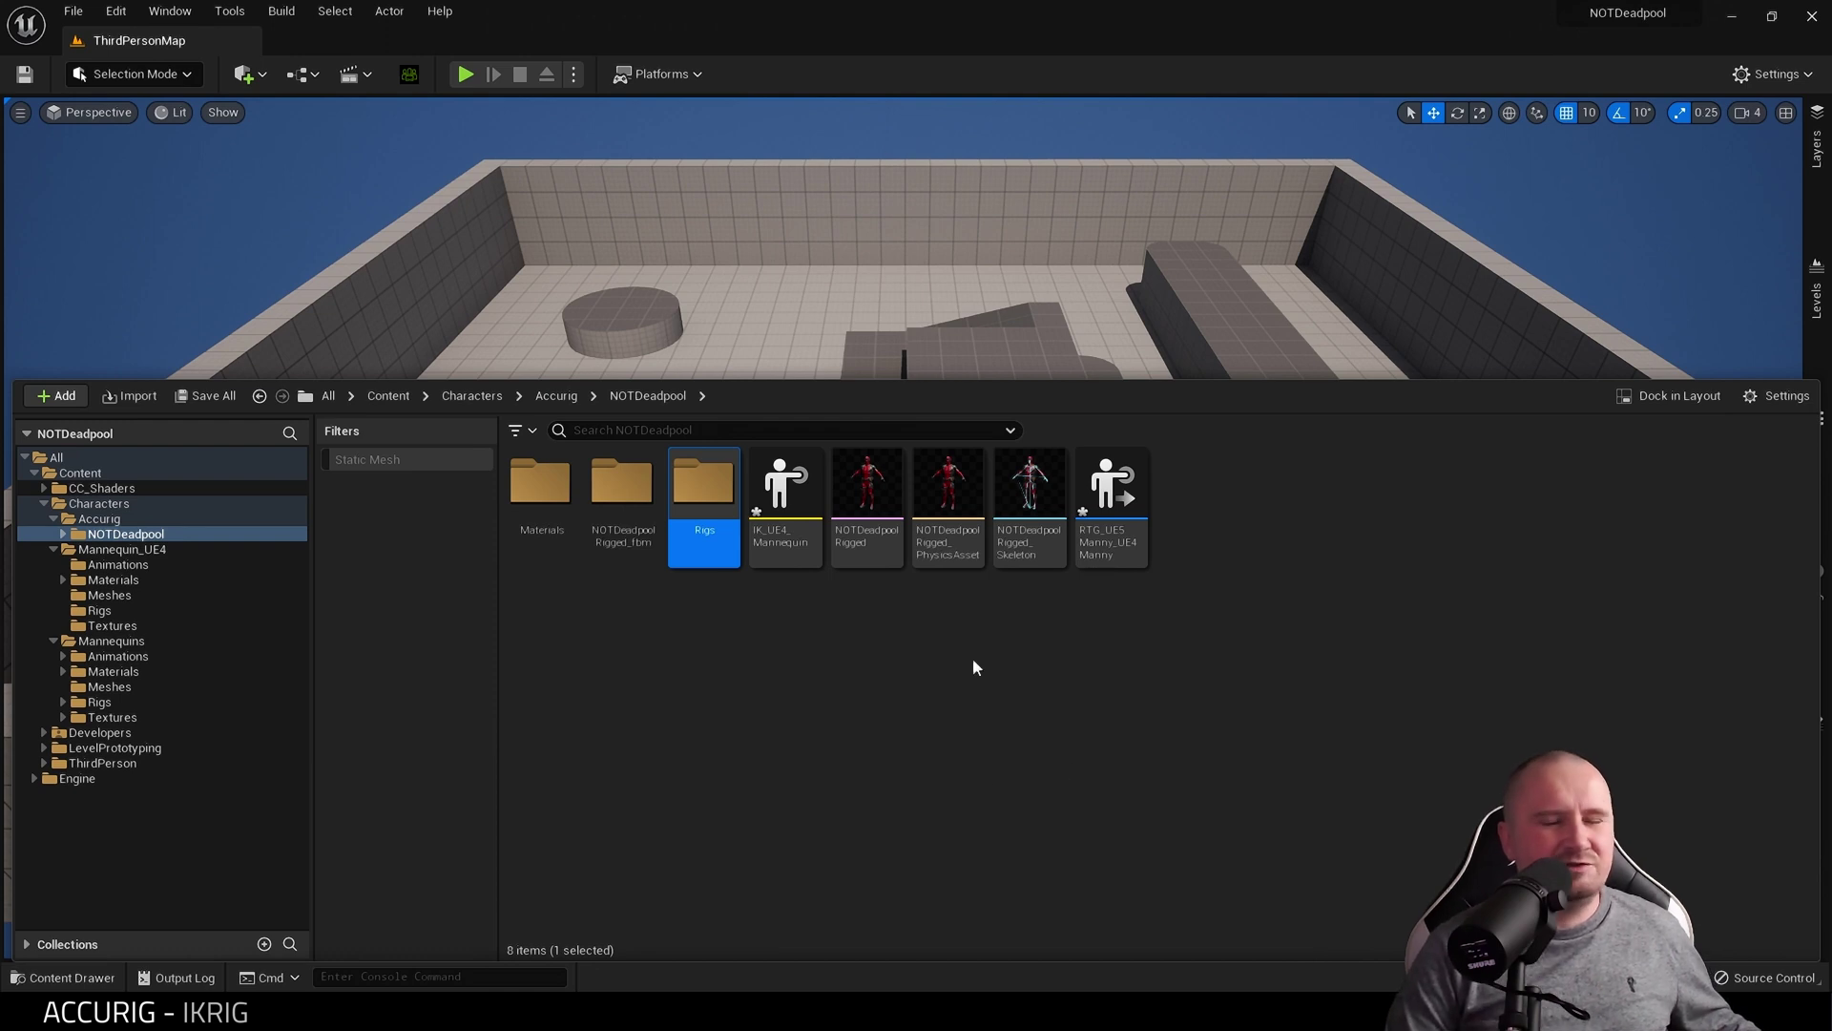
Move the copied IK_UE4_Mannequin and RTG_UE5Manny_UE4Manny assets into the Rigs folder
left_click(789, 534)
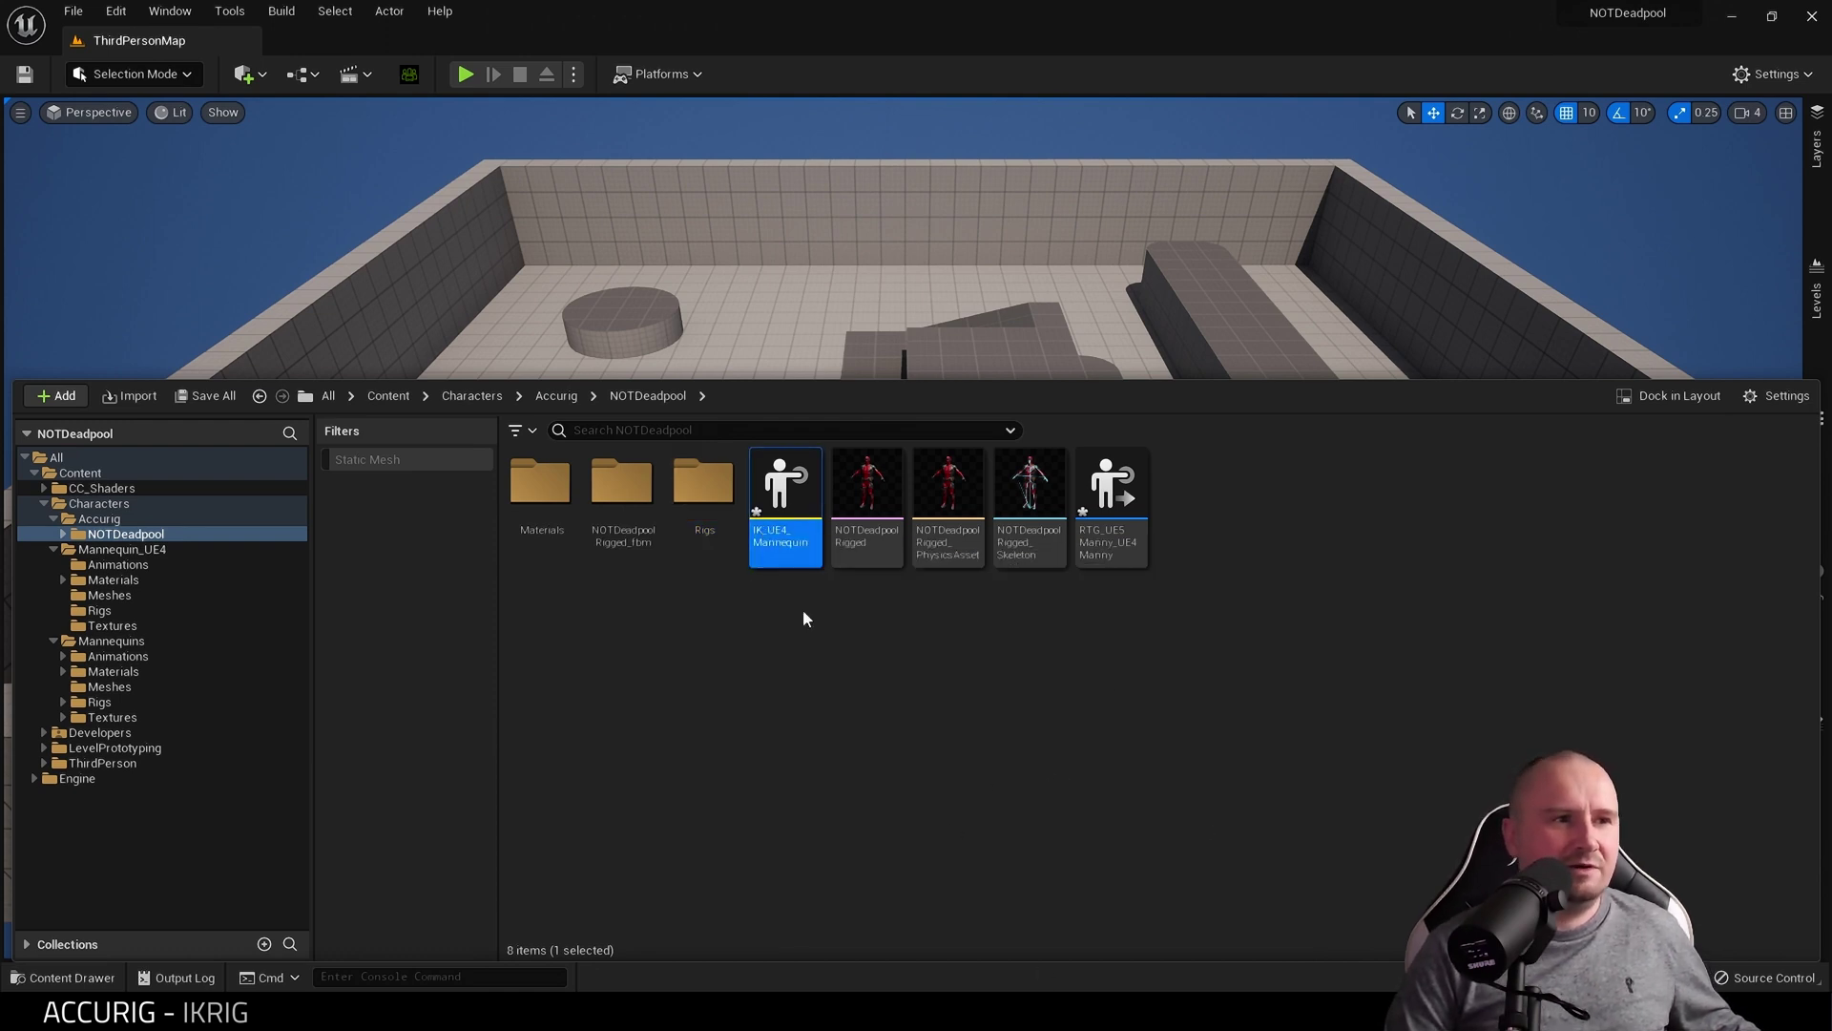
left_click(1106, 528, "ctrl")
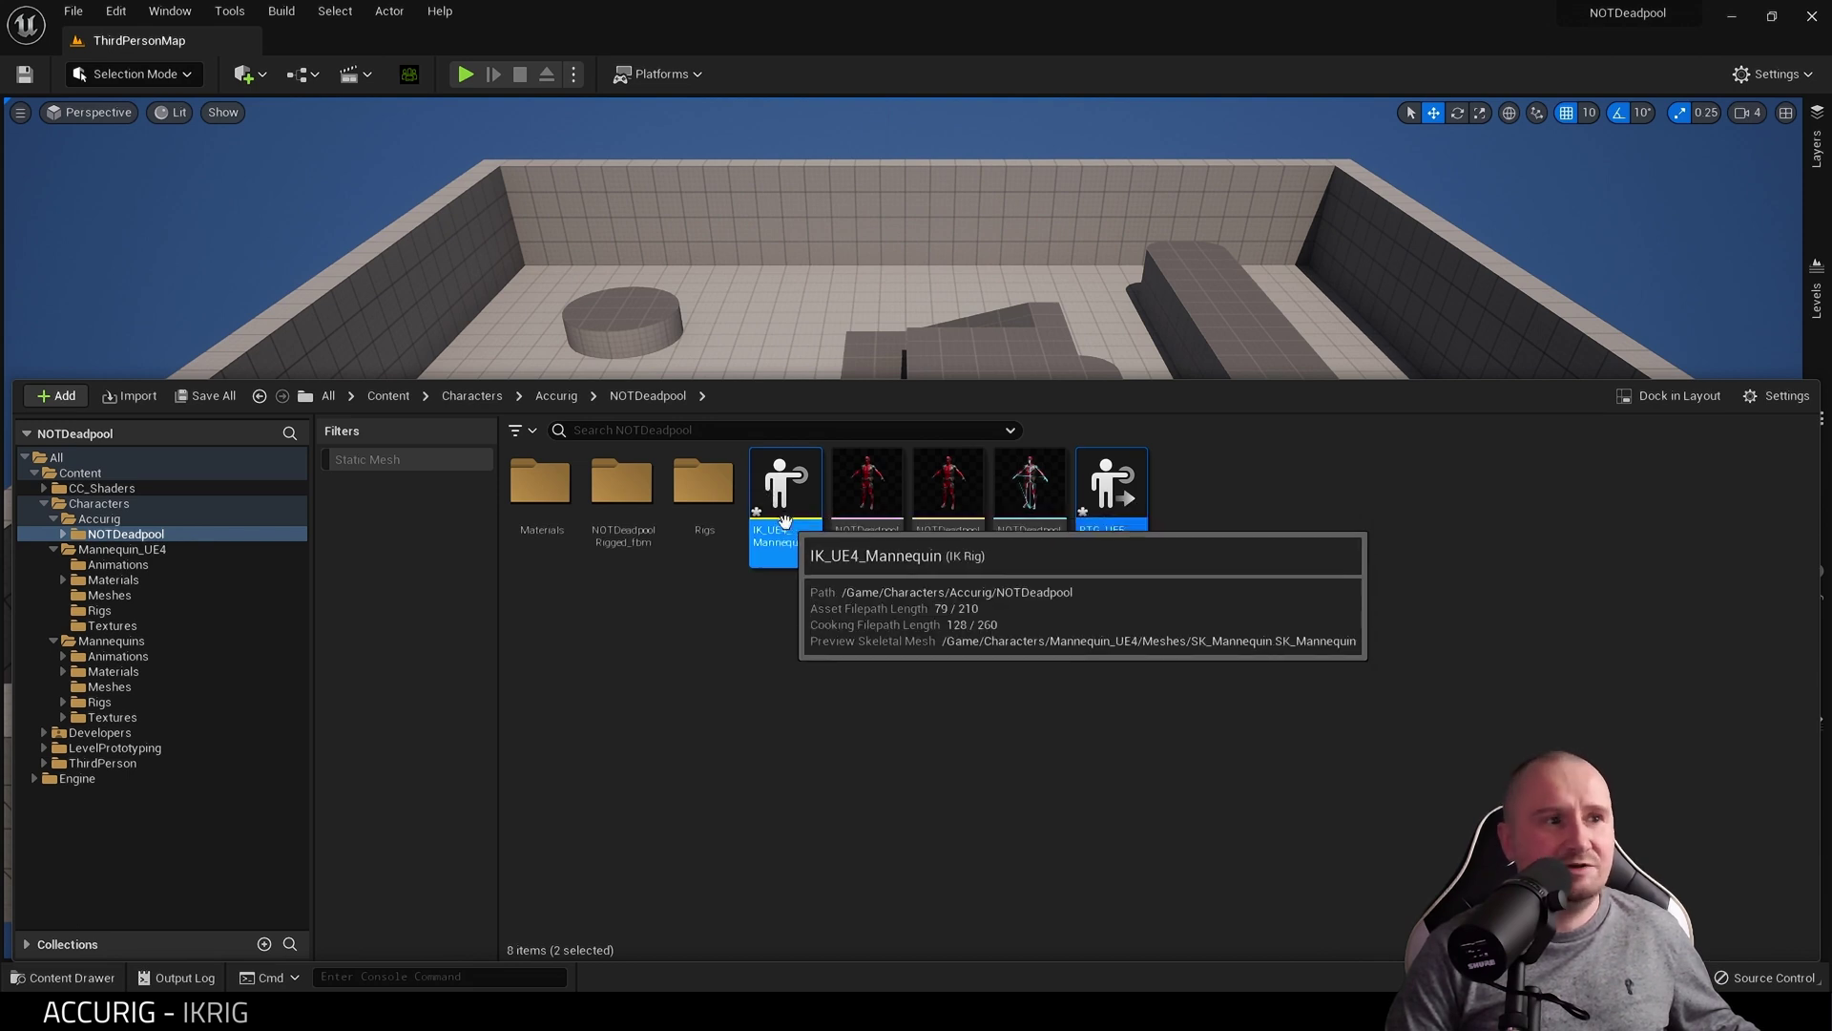
left_click_drag(769, 501, 708, 529)
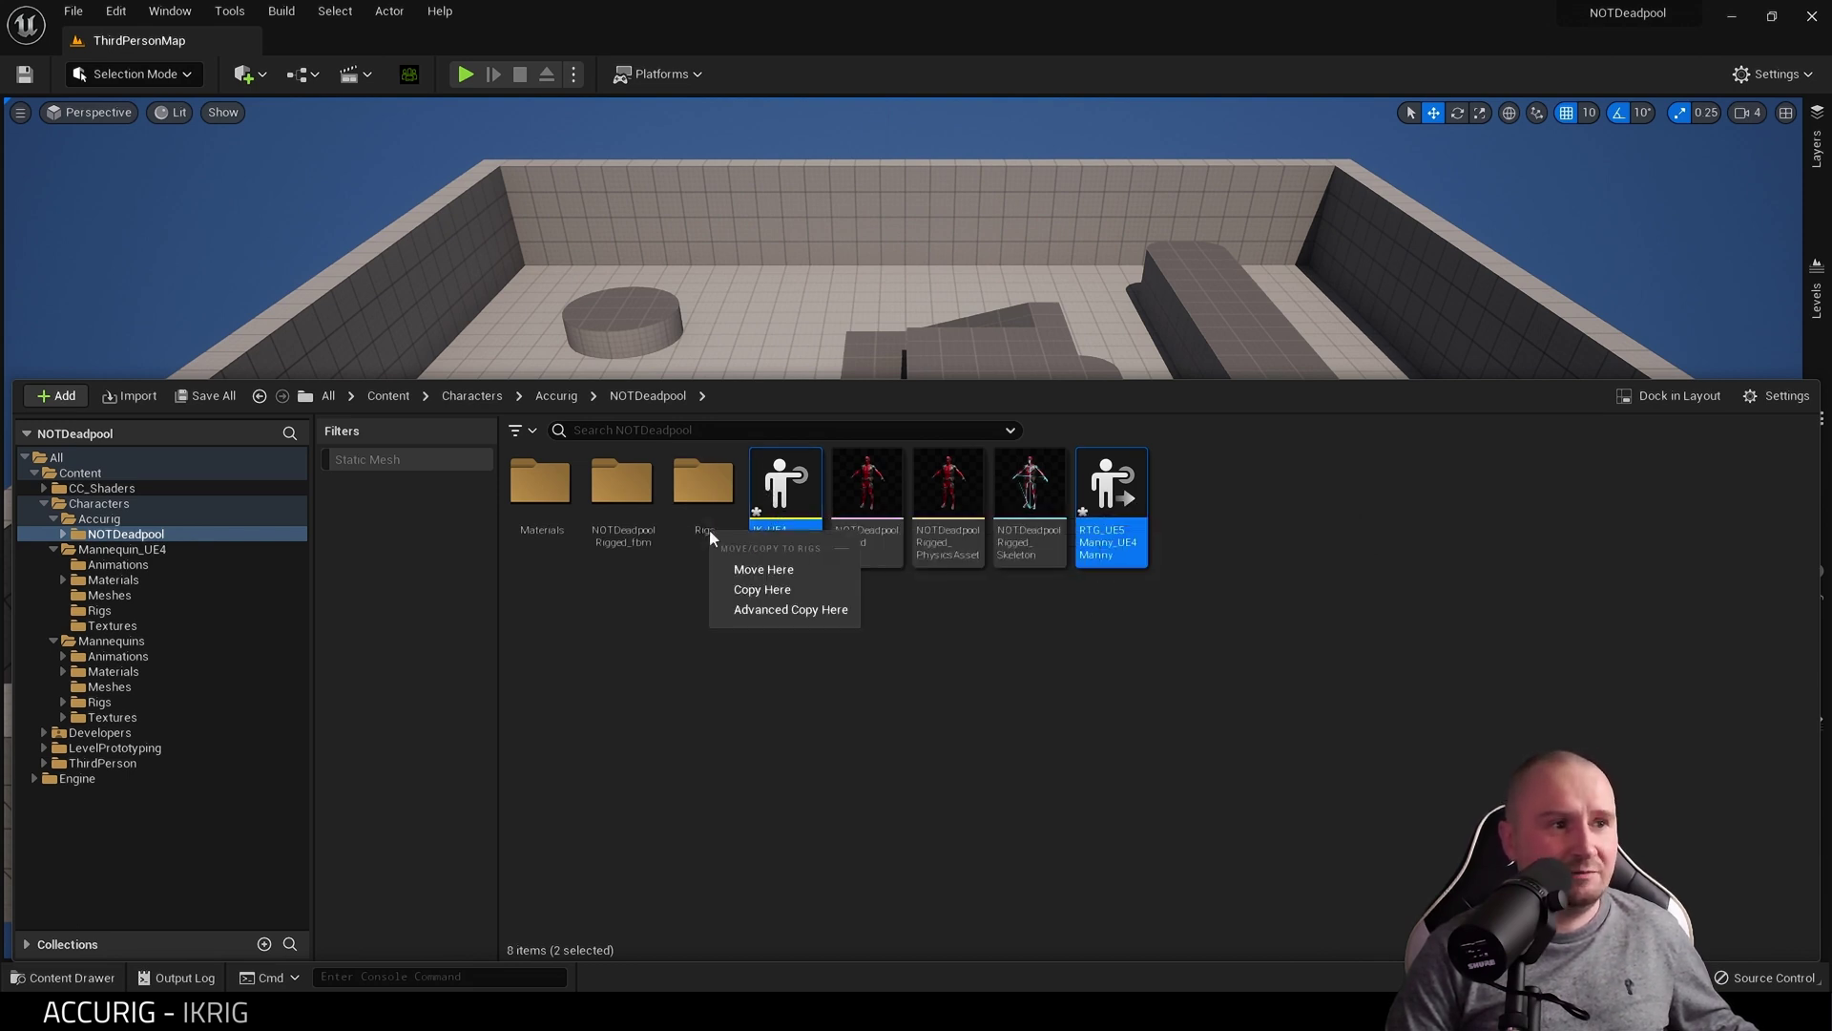
left_click(748, 575)
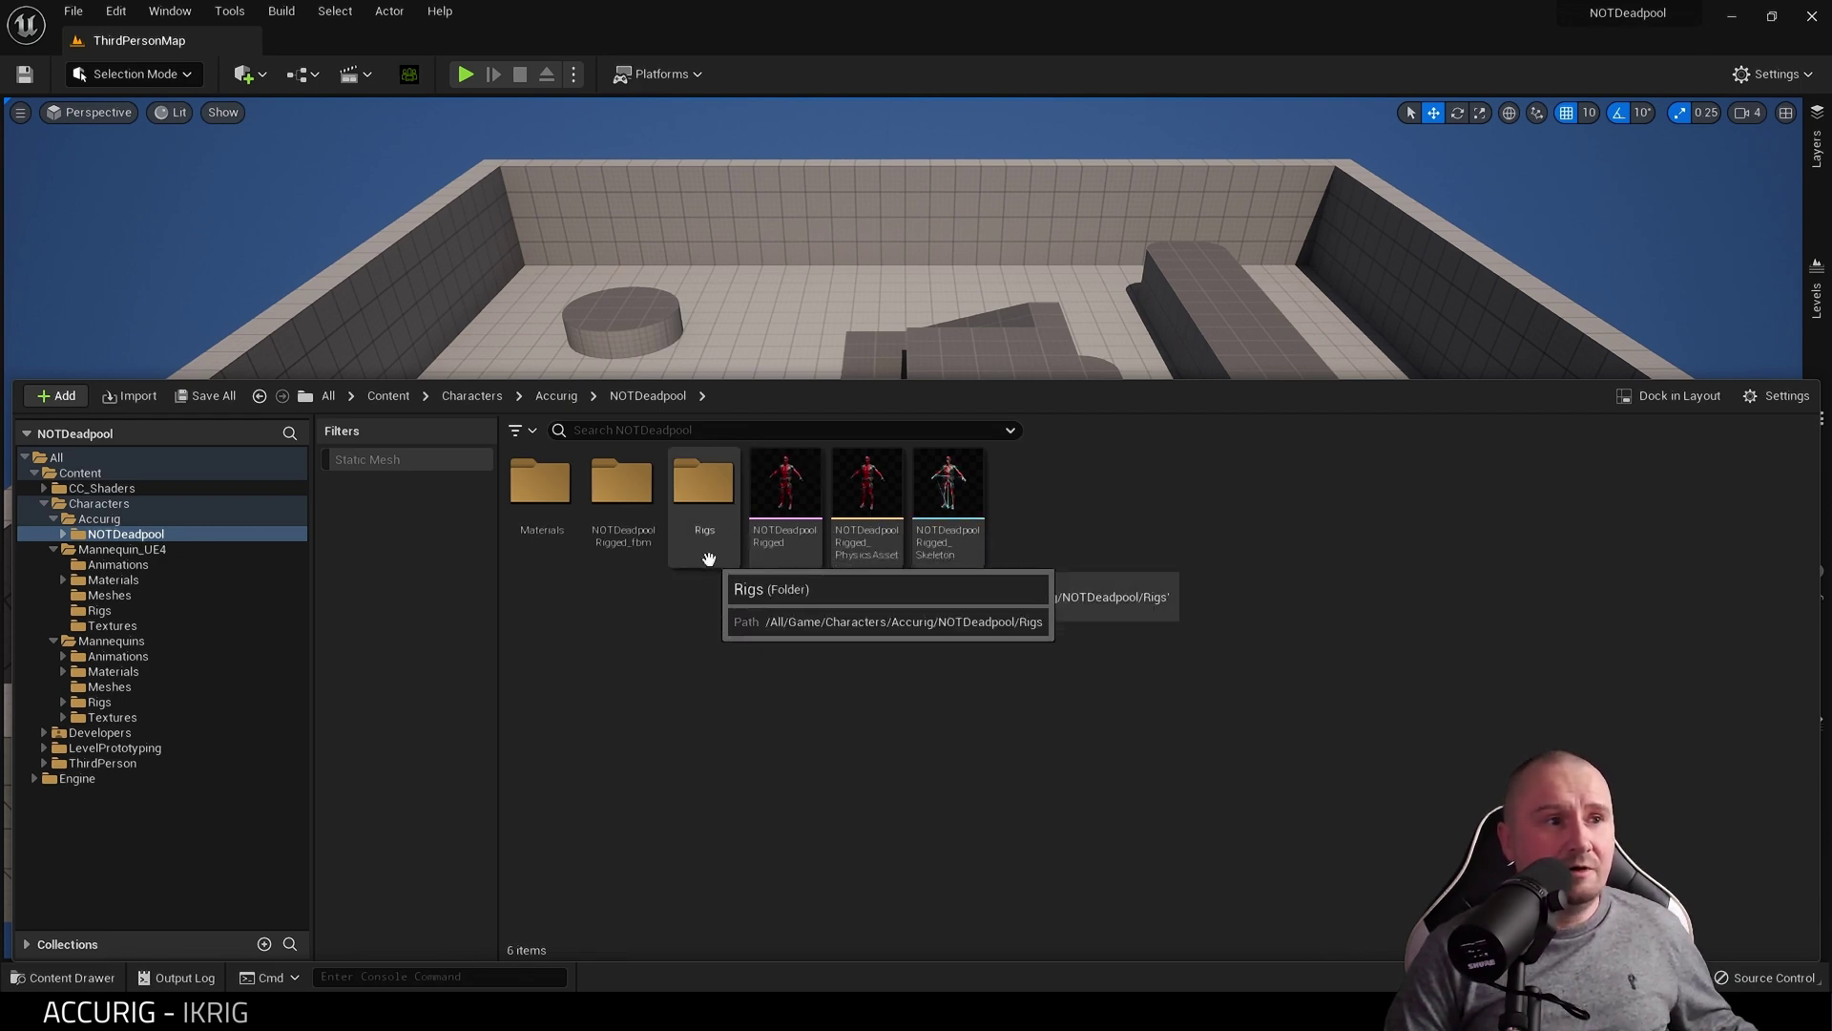
Rename the IK rig in the Rigs folder to ACCURIG
double_click(709, 559)
right_click(534, 510)
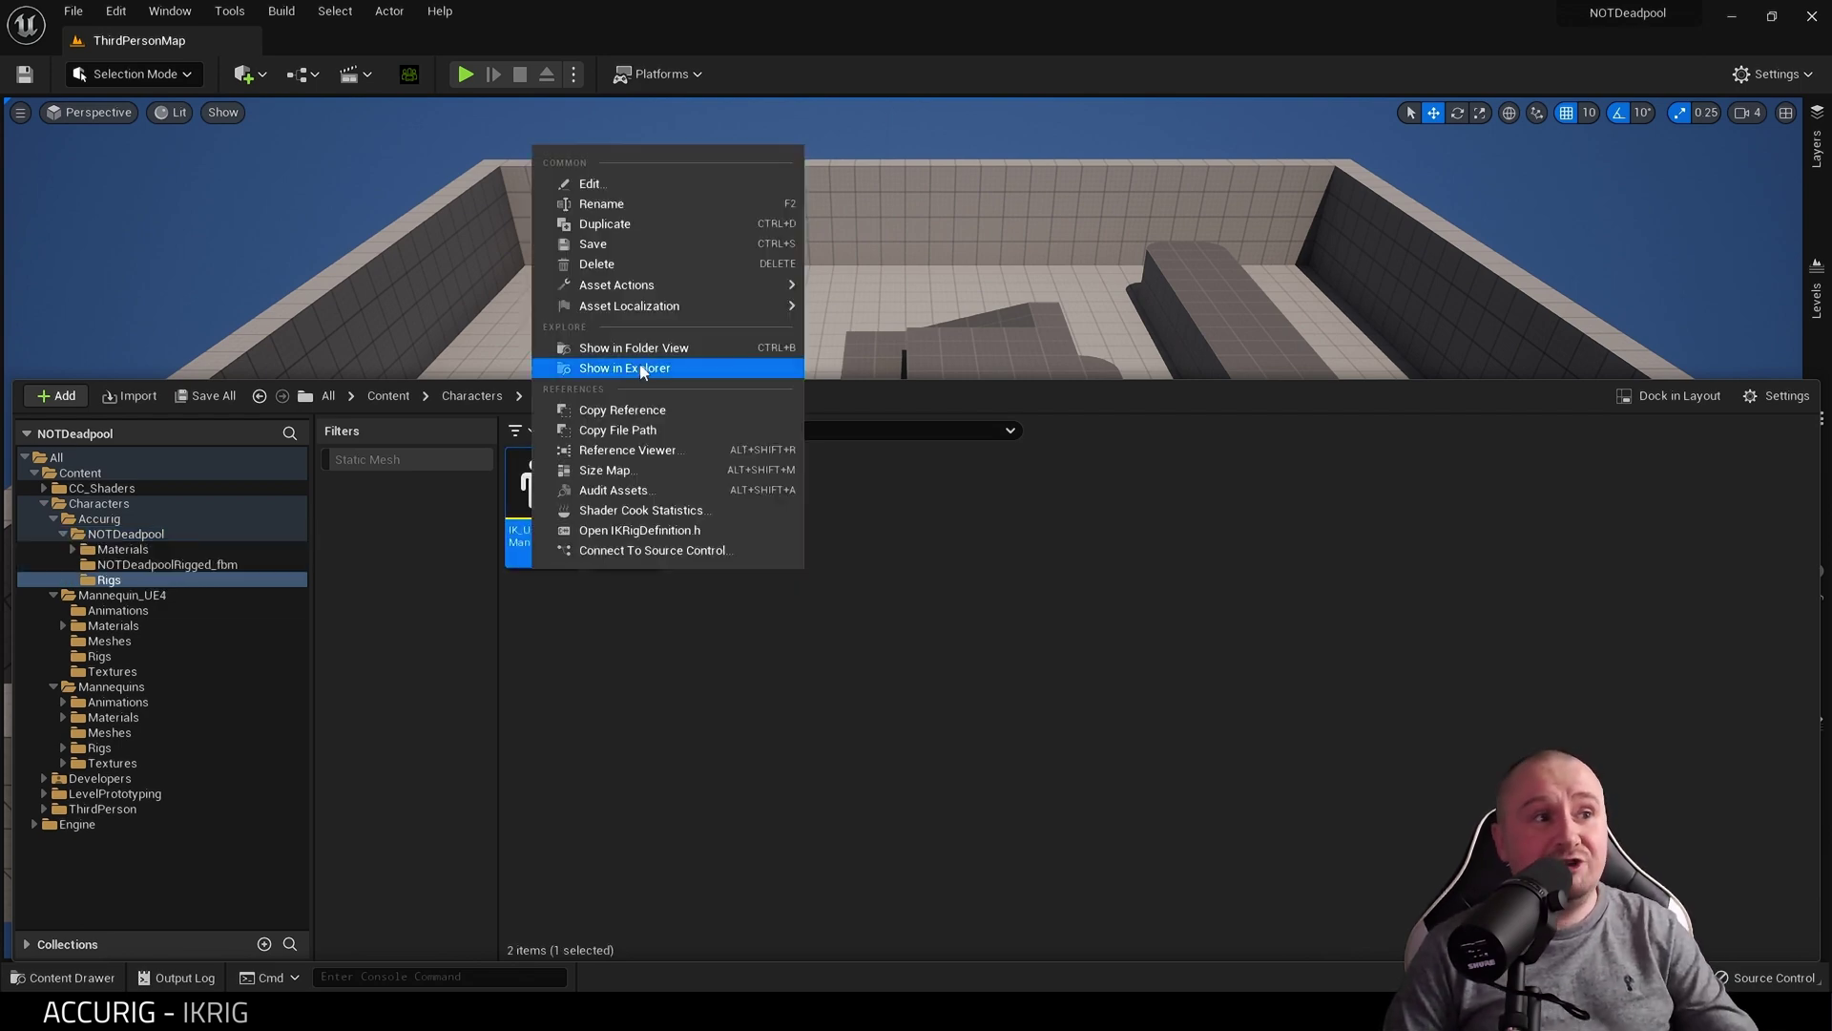
left_click(645, 205)
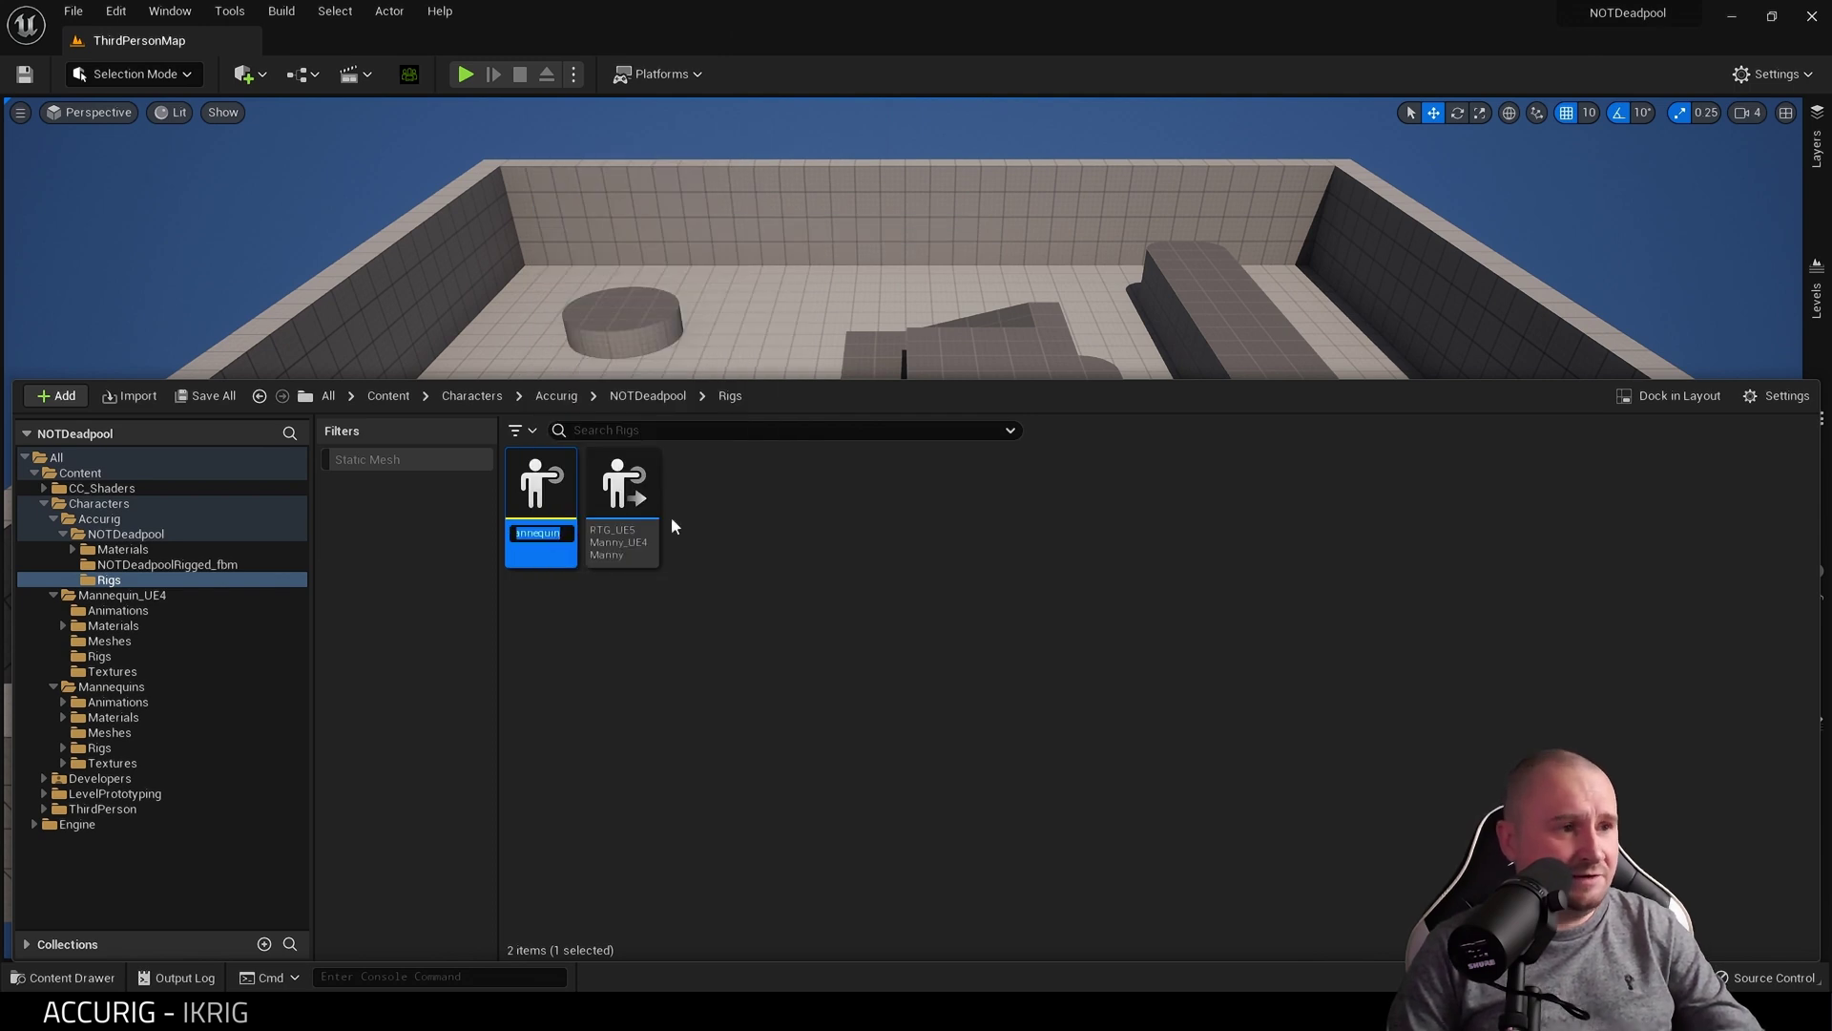
key("BackSpace")
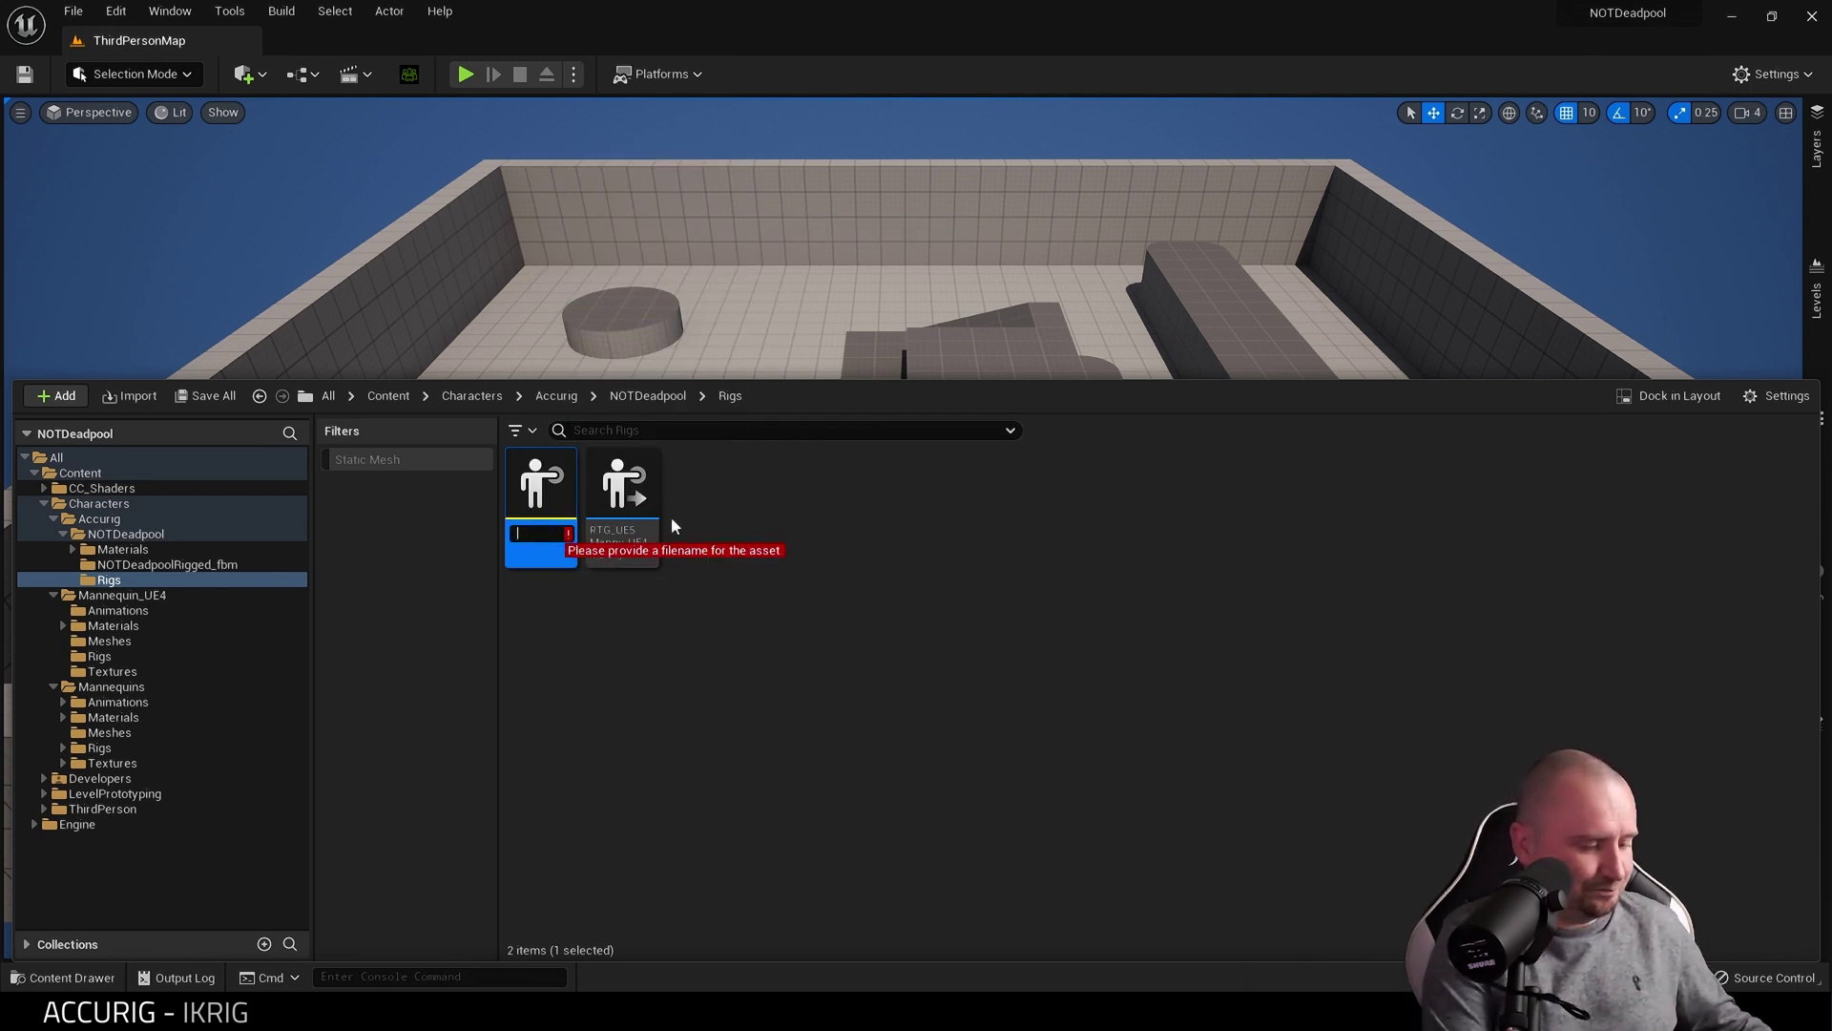
type("ACC")
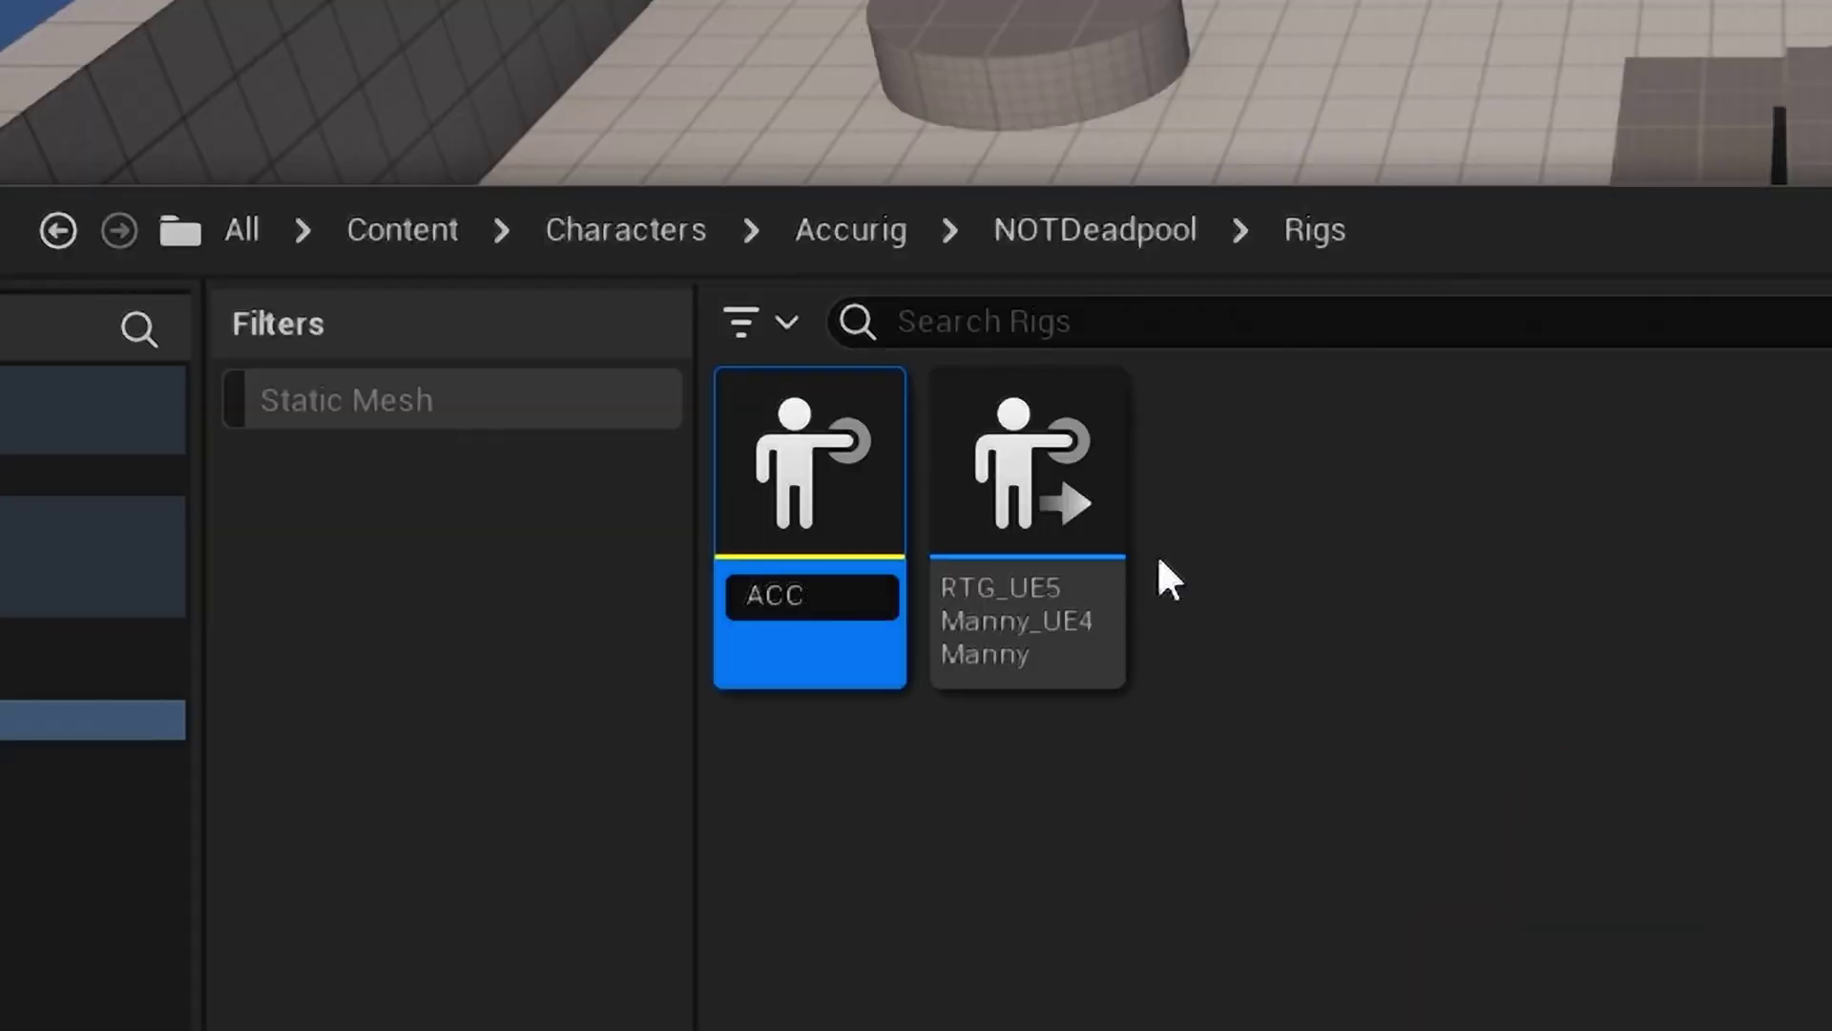
type("URIG")
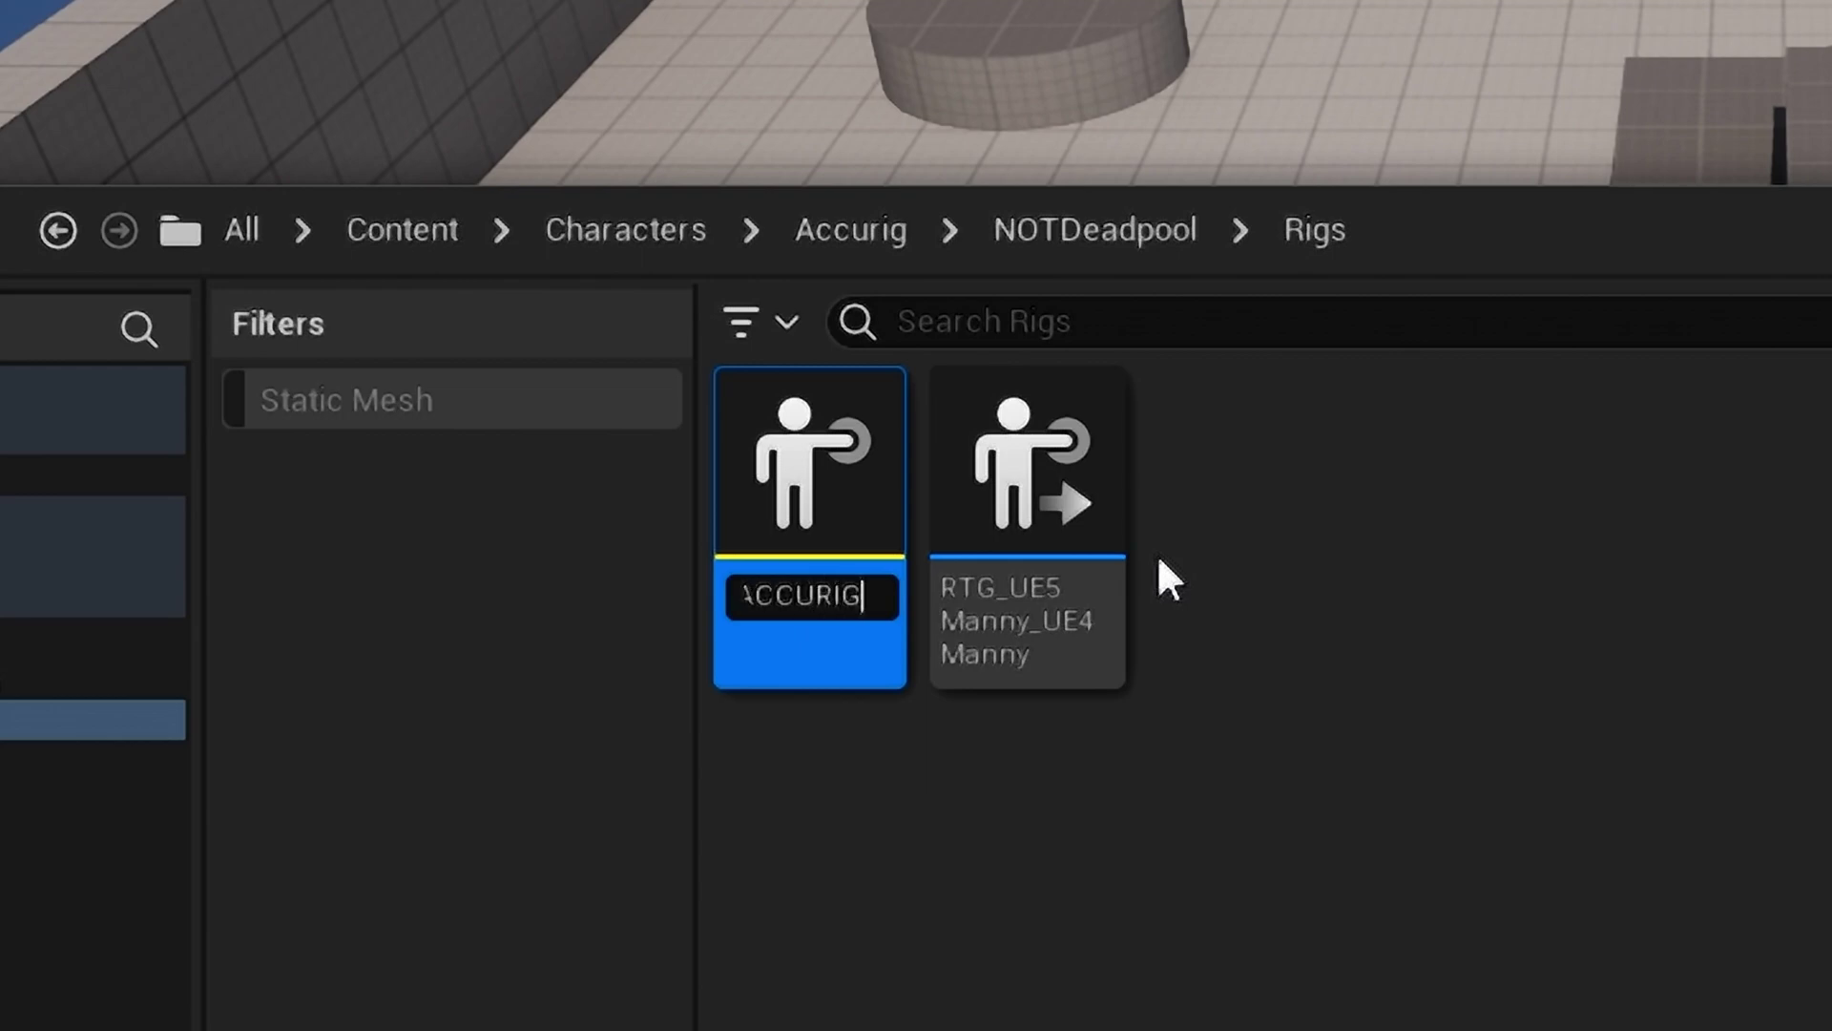
type("_")
key("BackSpace")
key("Return")
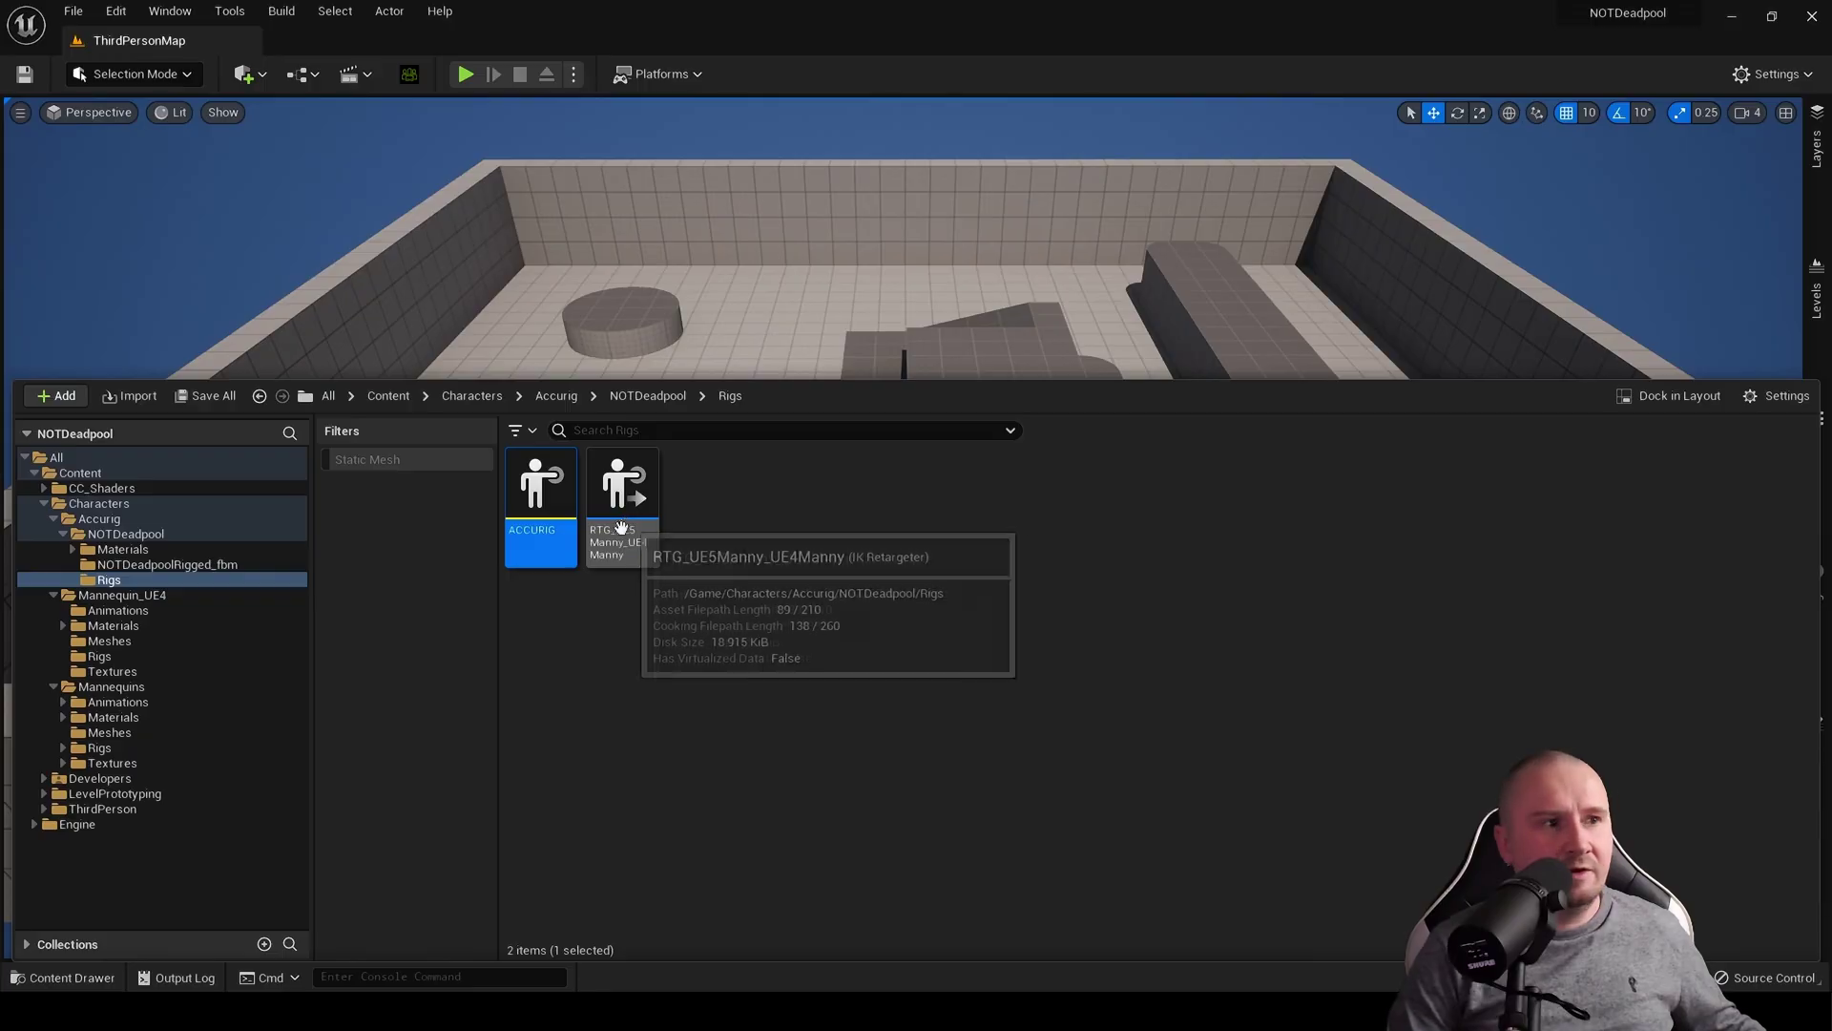
Rename the RTG_UE5Manny_UE4Manny retargeter to UE5_ACCURIG
right_click(1017, 628)
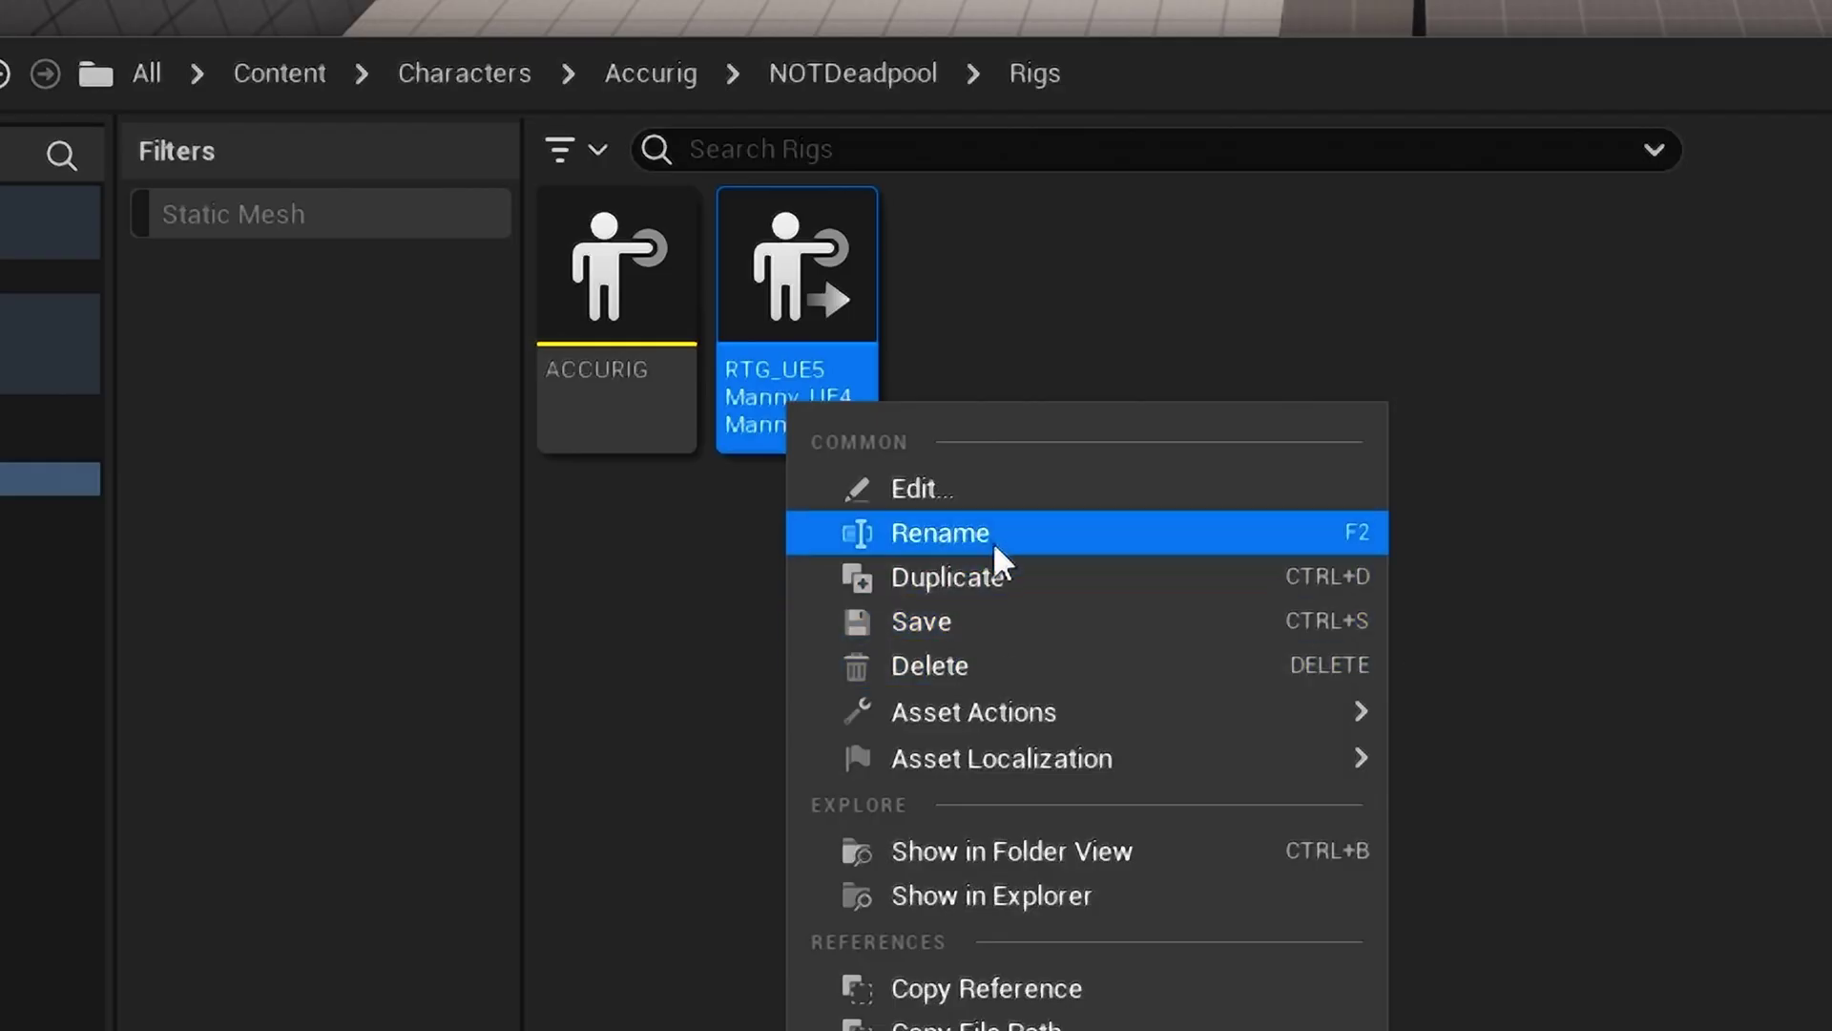
left_click(993, 534)
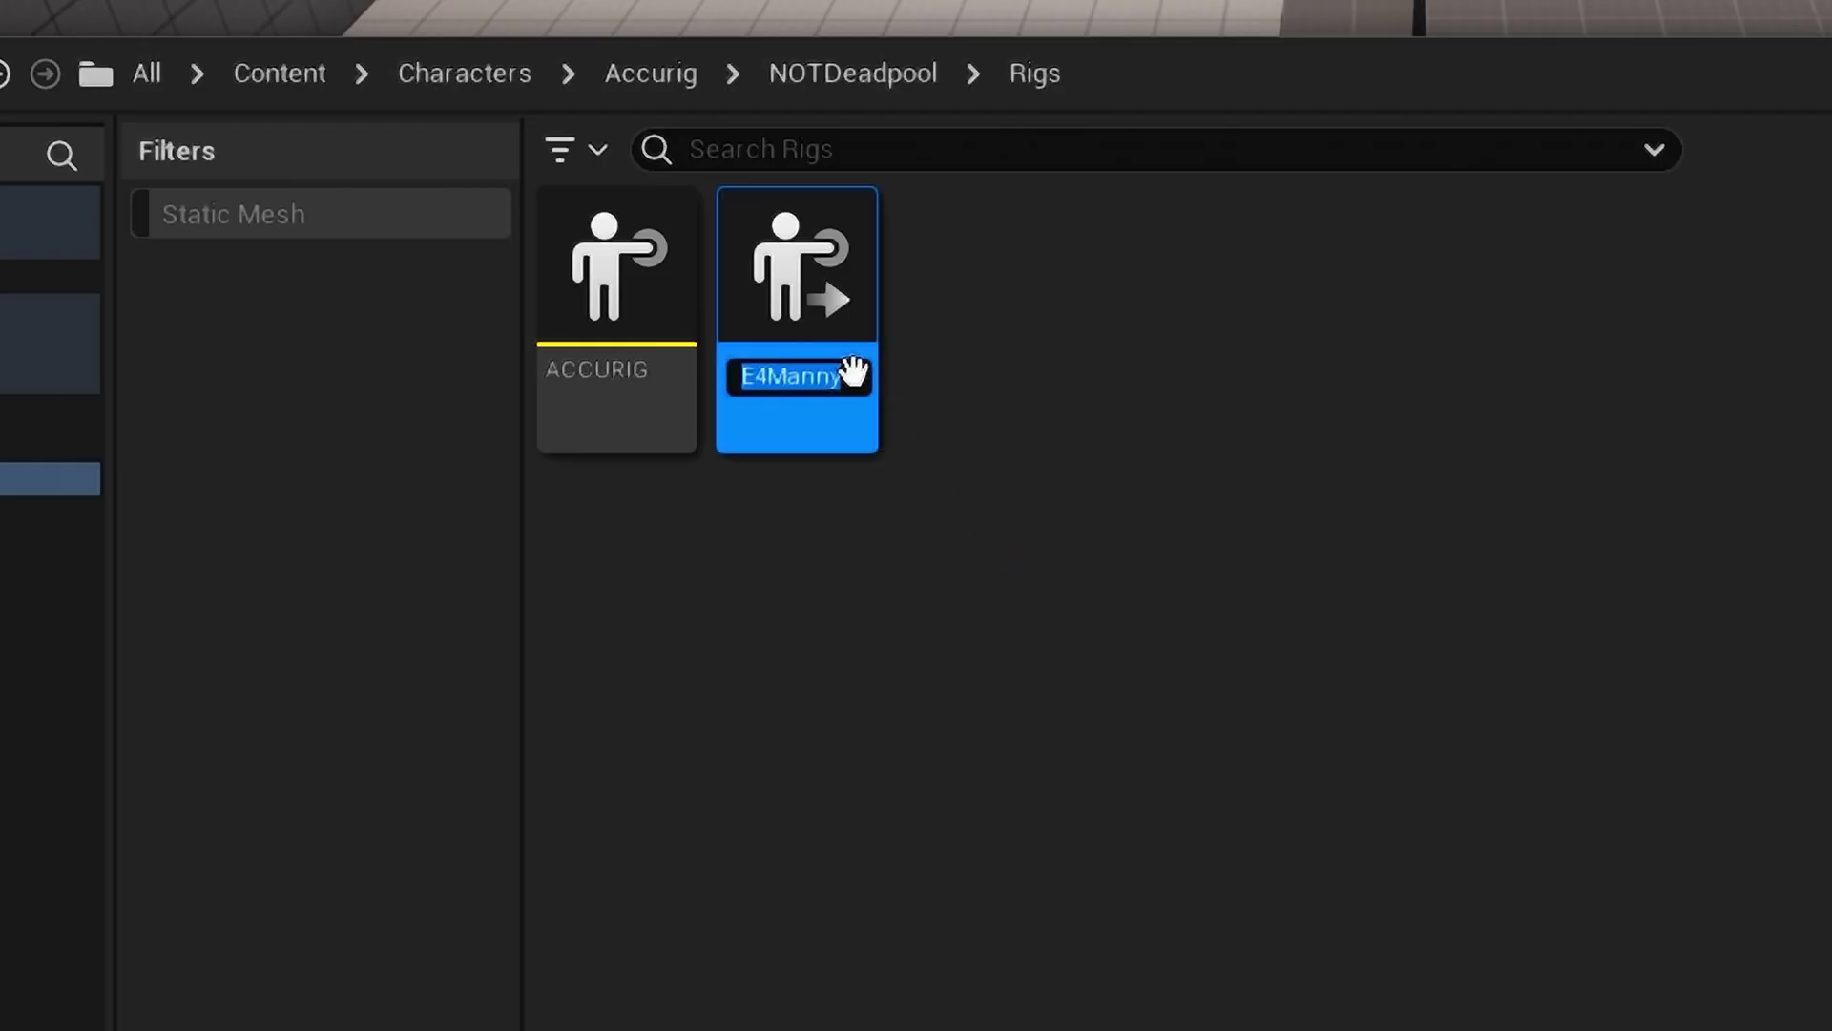
type("UE5_ACC")
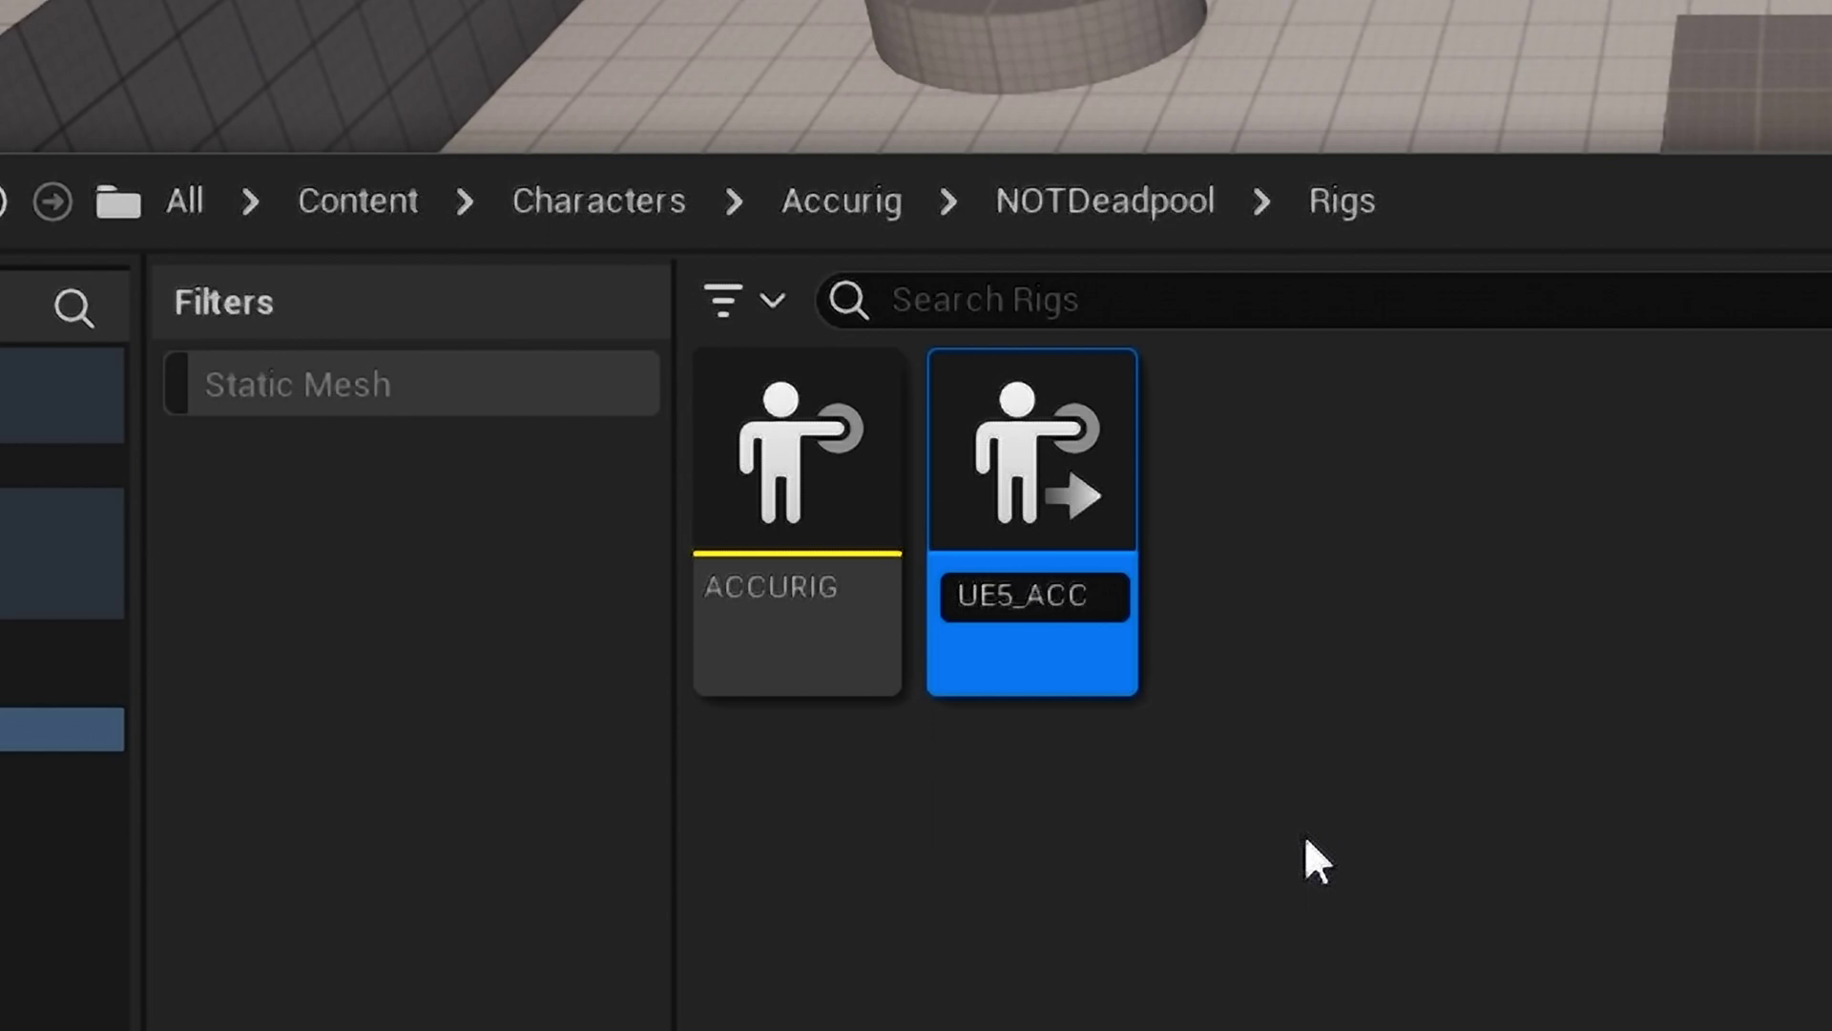
type("G")
key("Return")
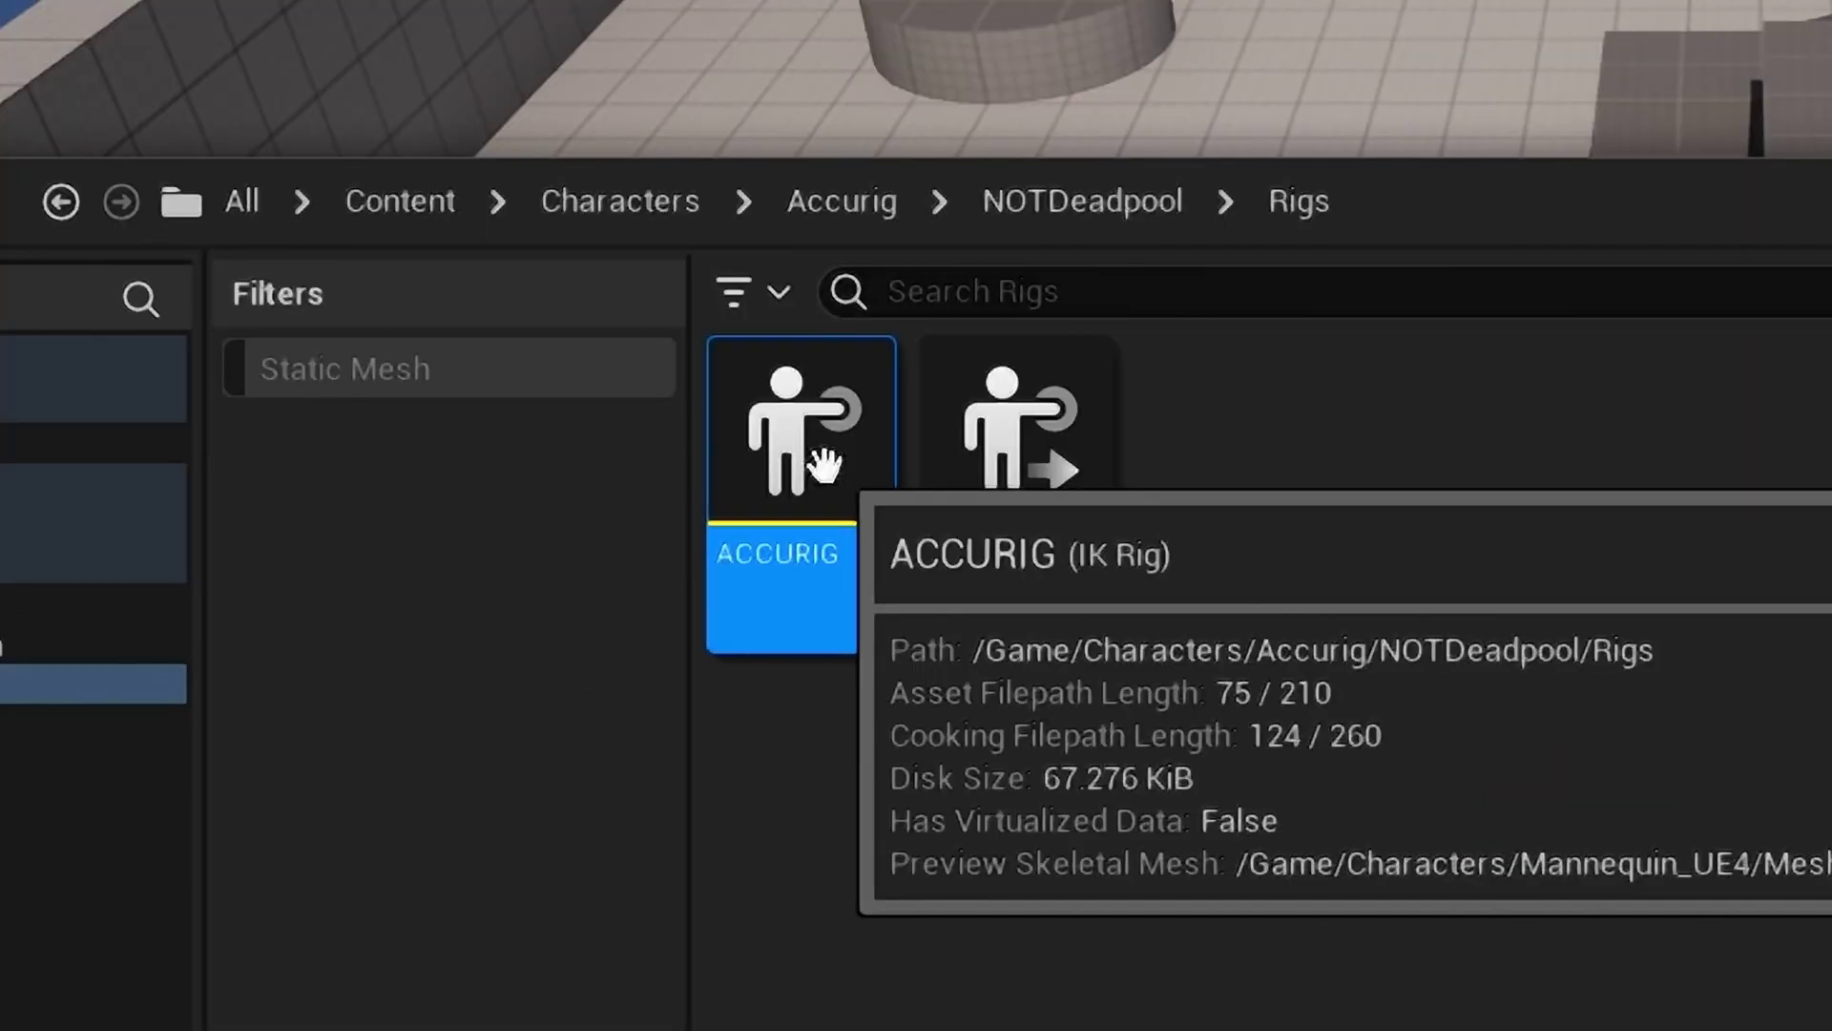
Set the ACCURIG IK rig's preview skeletal mesh to NOTDeadpoolRigged and save all assets
left_click(529, 544)
double_click(769, 591)
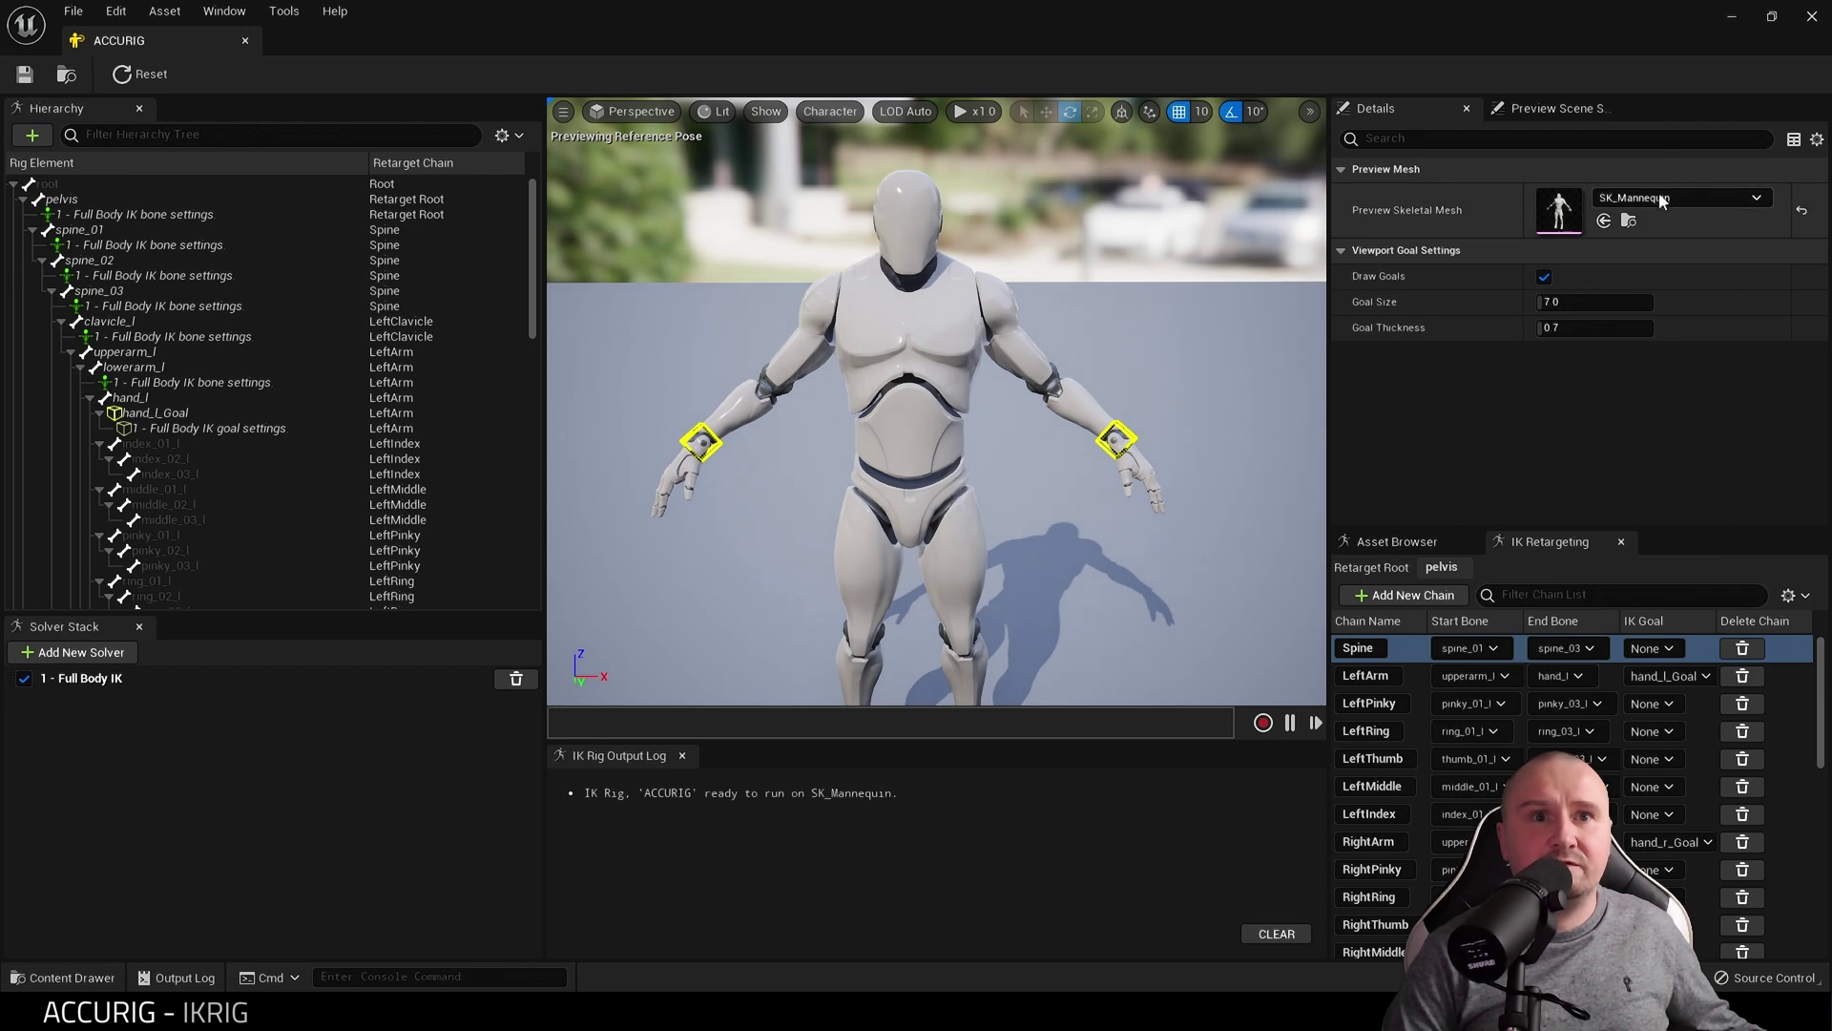
left_click(1659, 199)
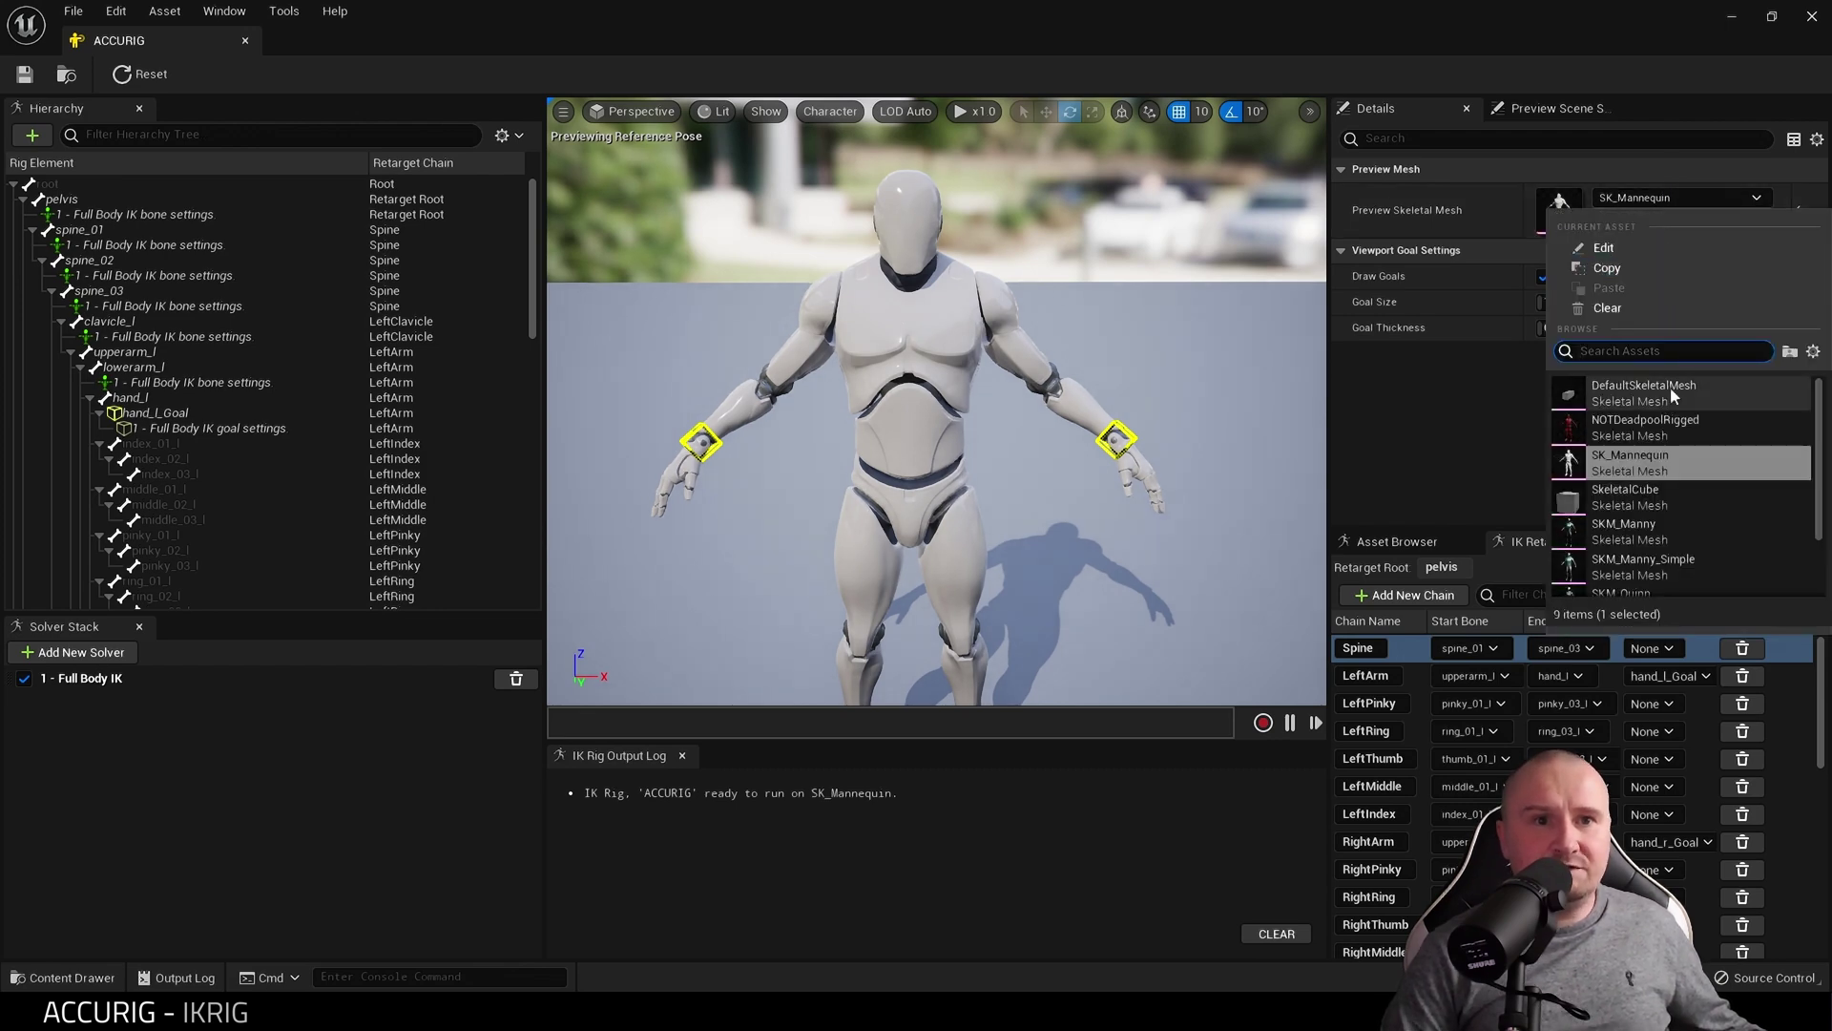
left_click(1619, 431)
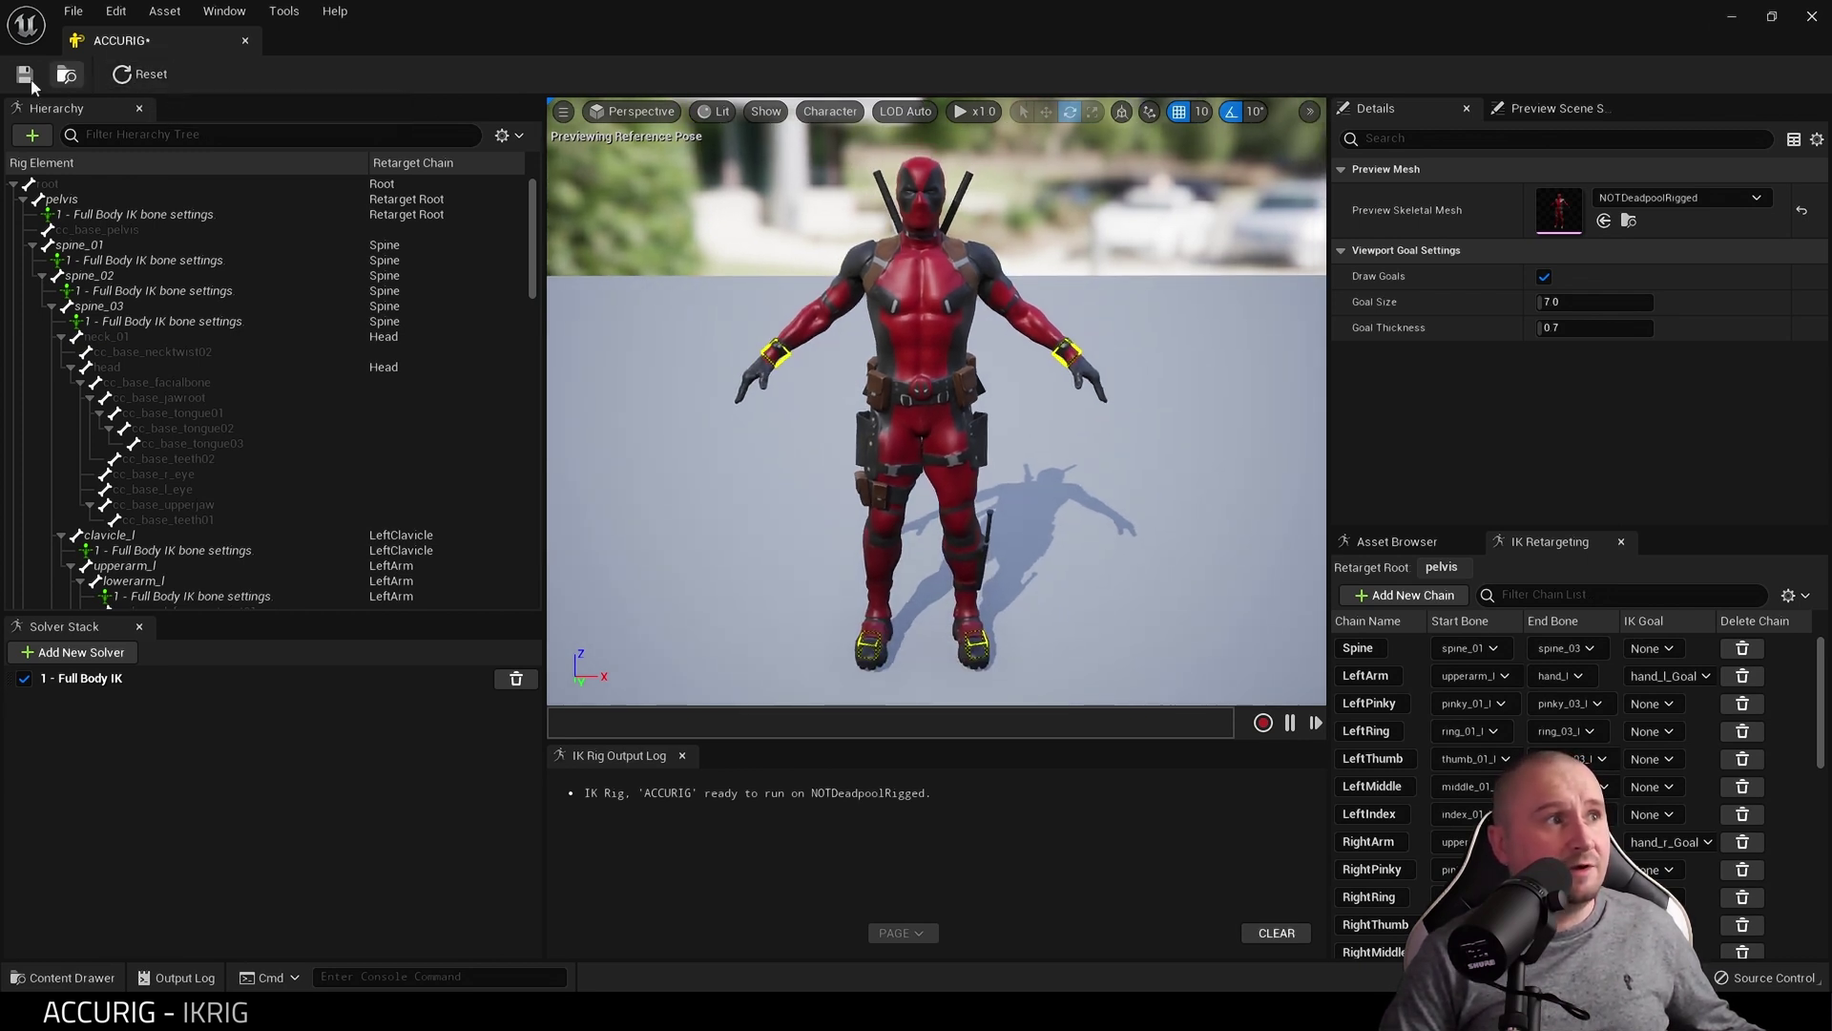
left_click(63, 17)
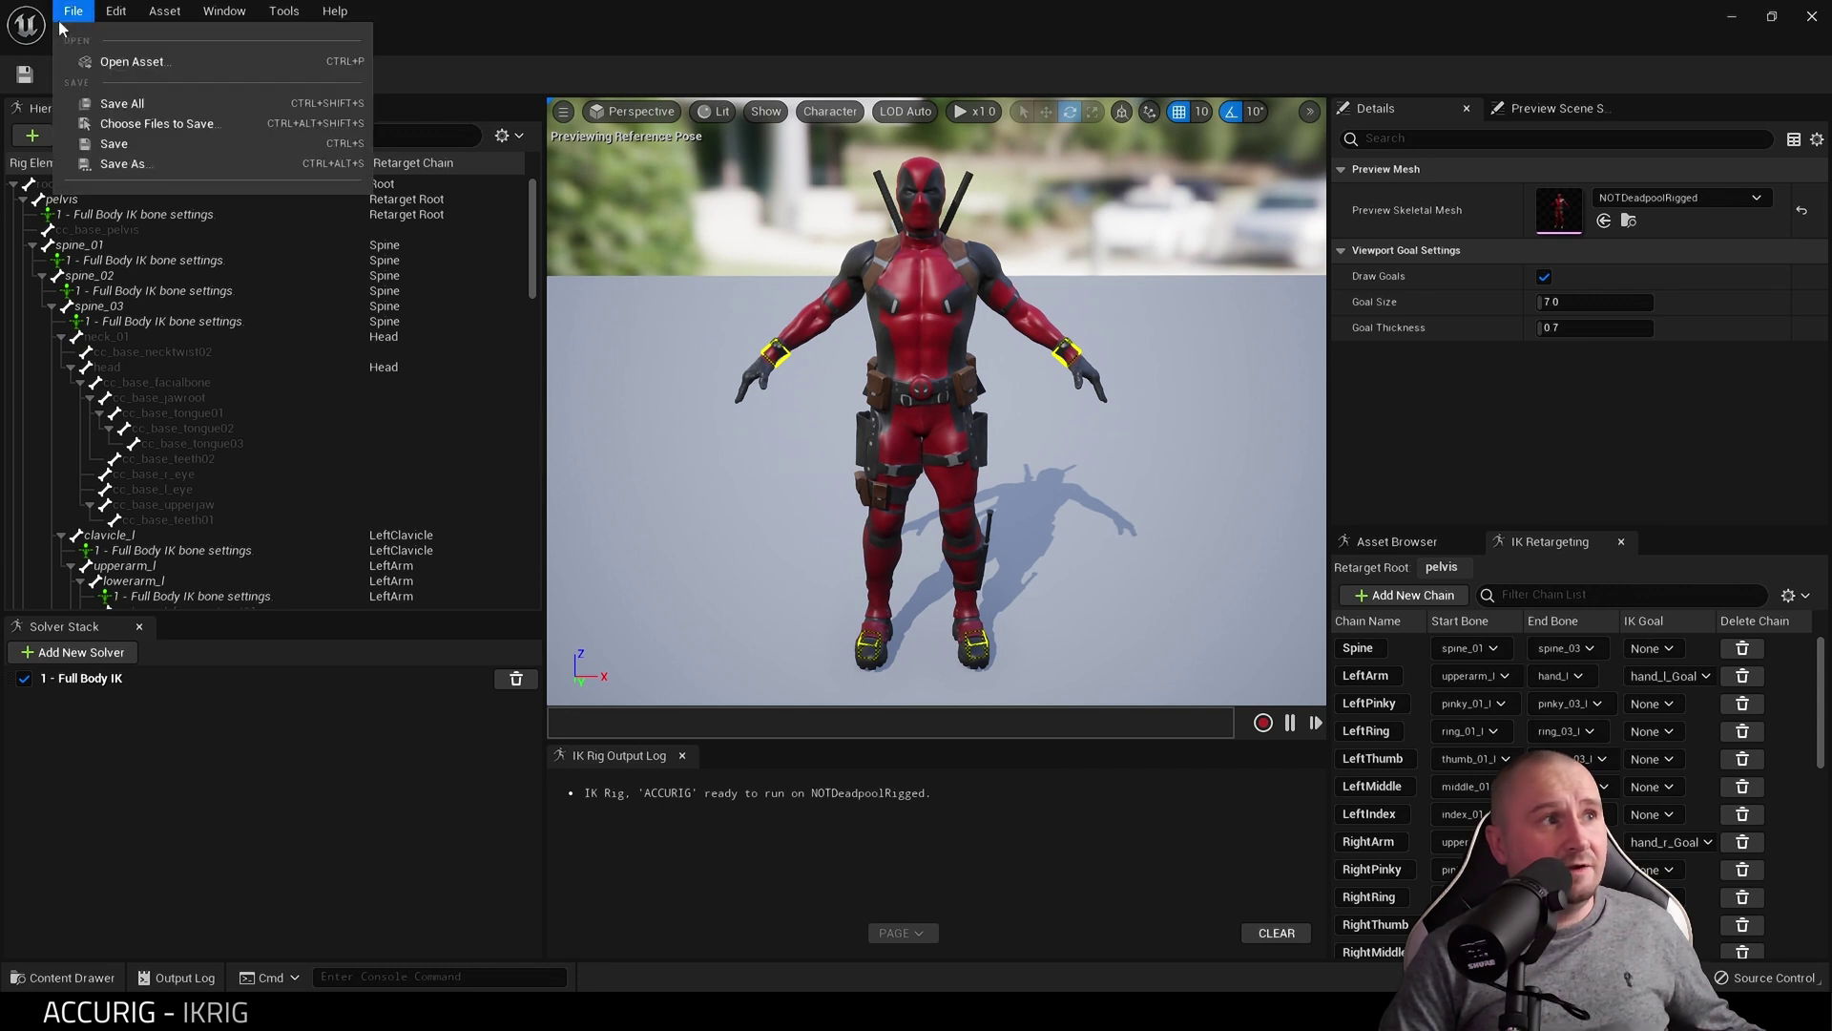
left_click(119, 103)
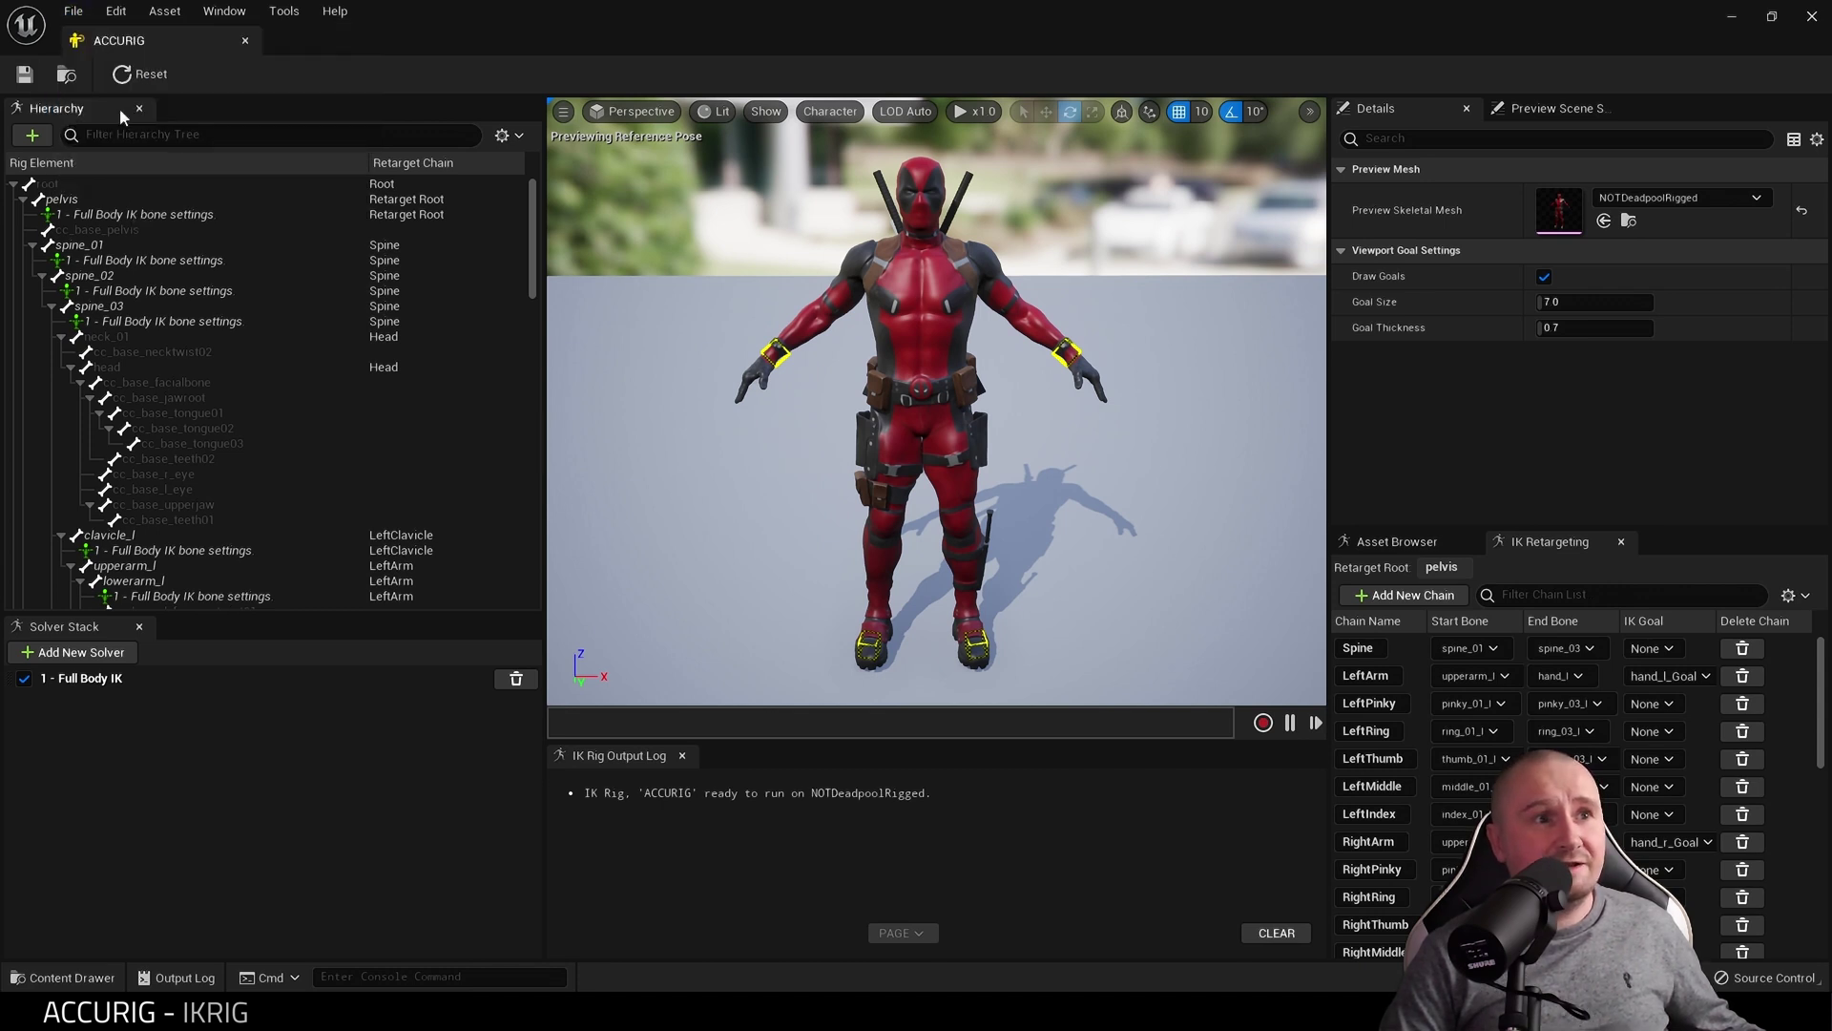
Open the UE5_ACCURIG retargeter from the Rigs folder and frame both characters
left_click(1823, 17)
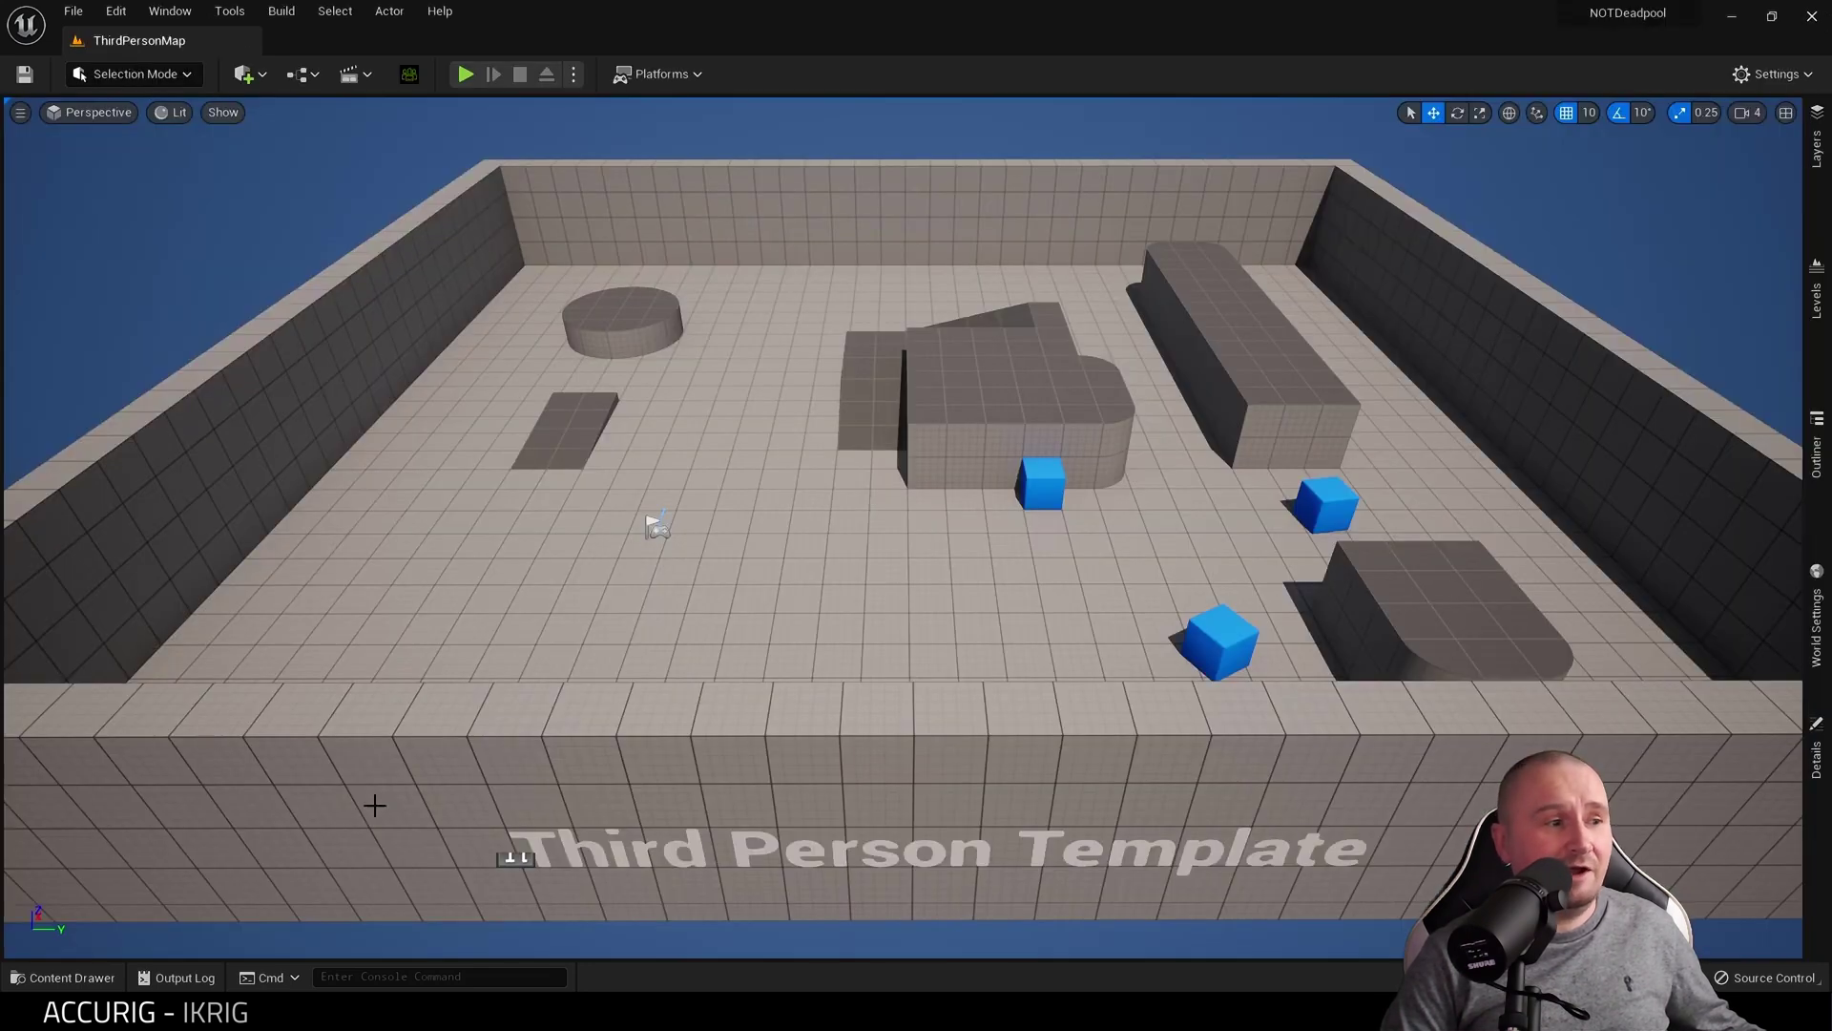
left_click(72, 977)
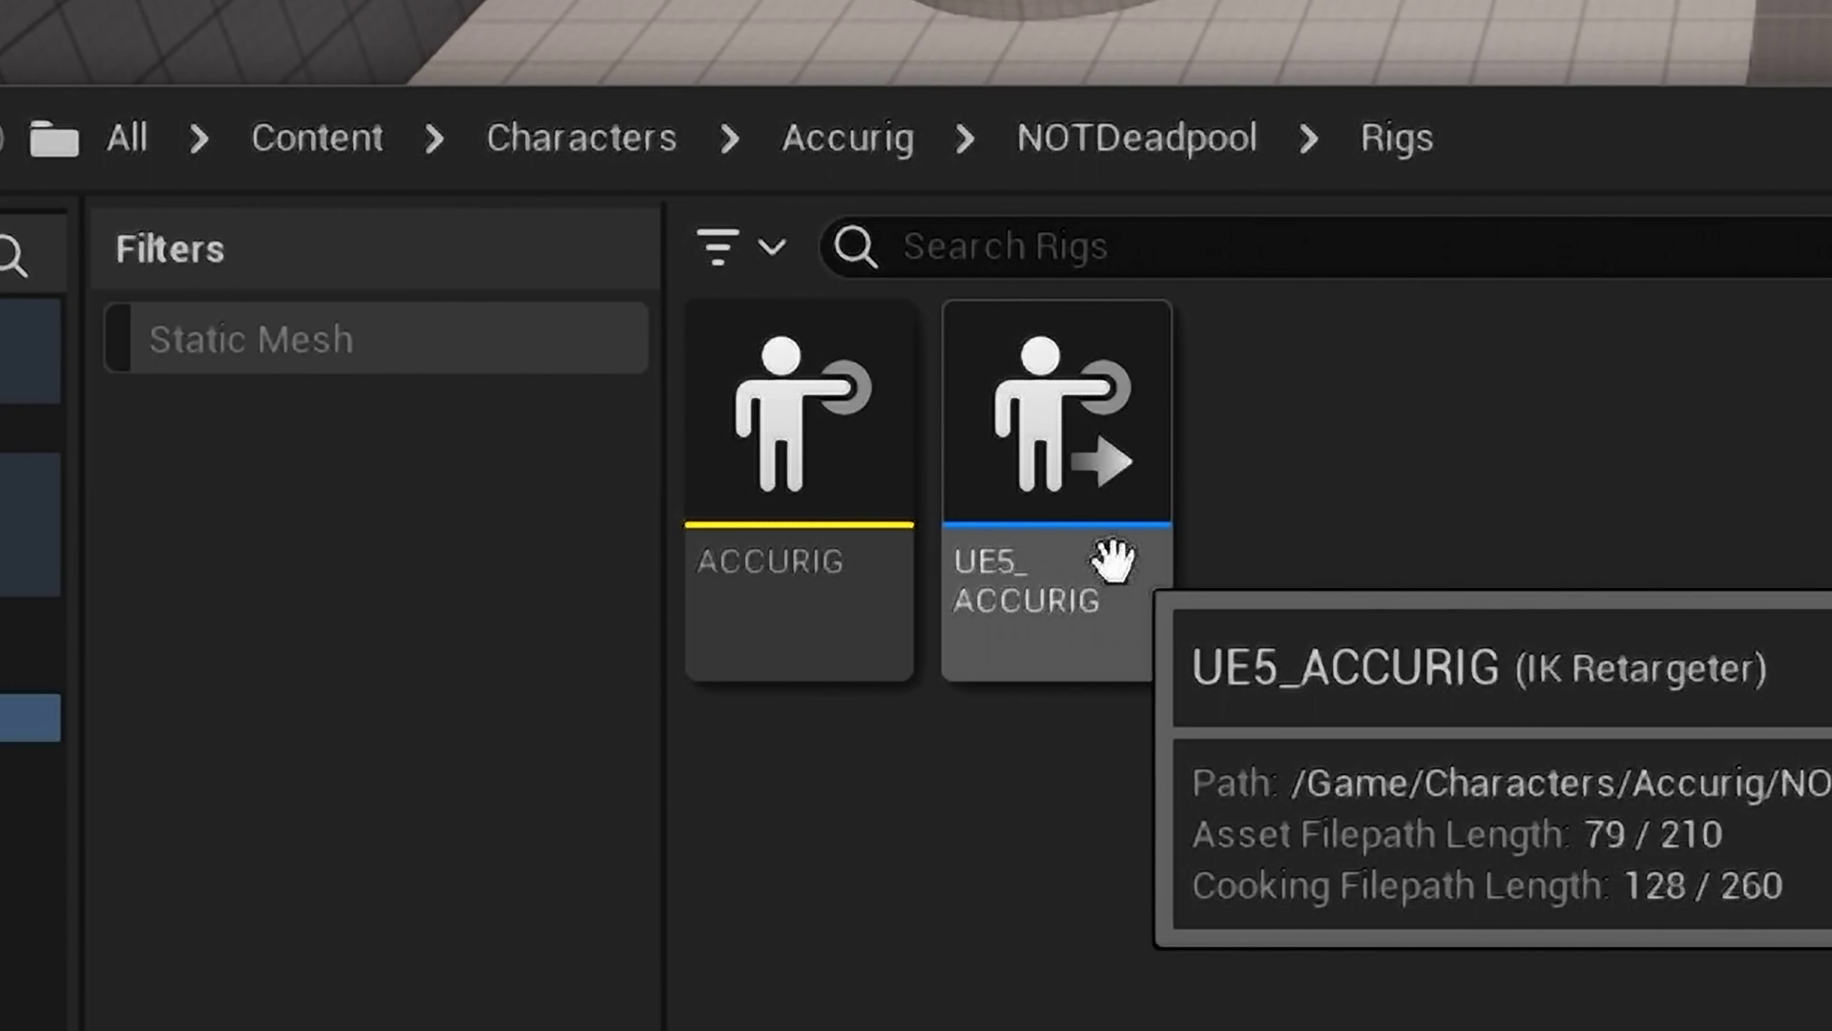
left_click(1112, 559)
left_click(1113, 559)
double_click(1097, 438)
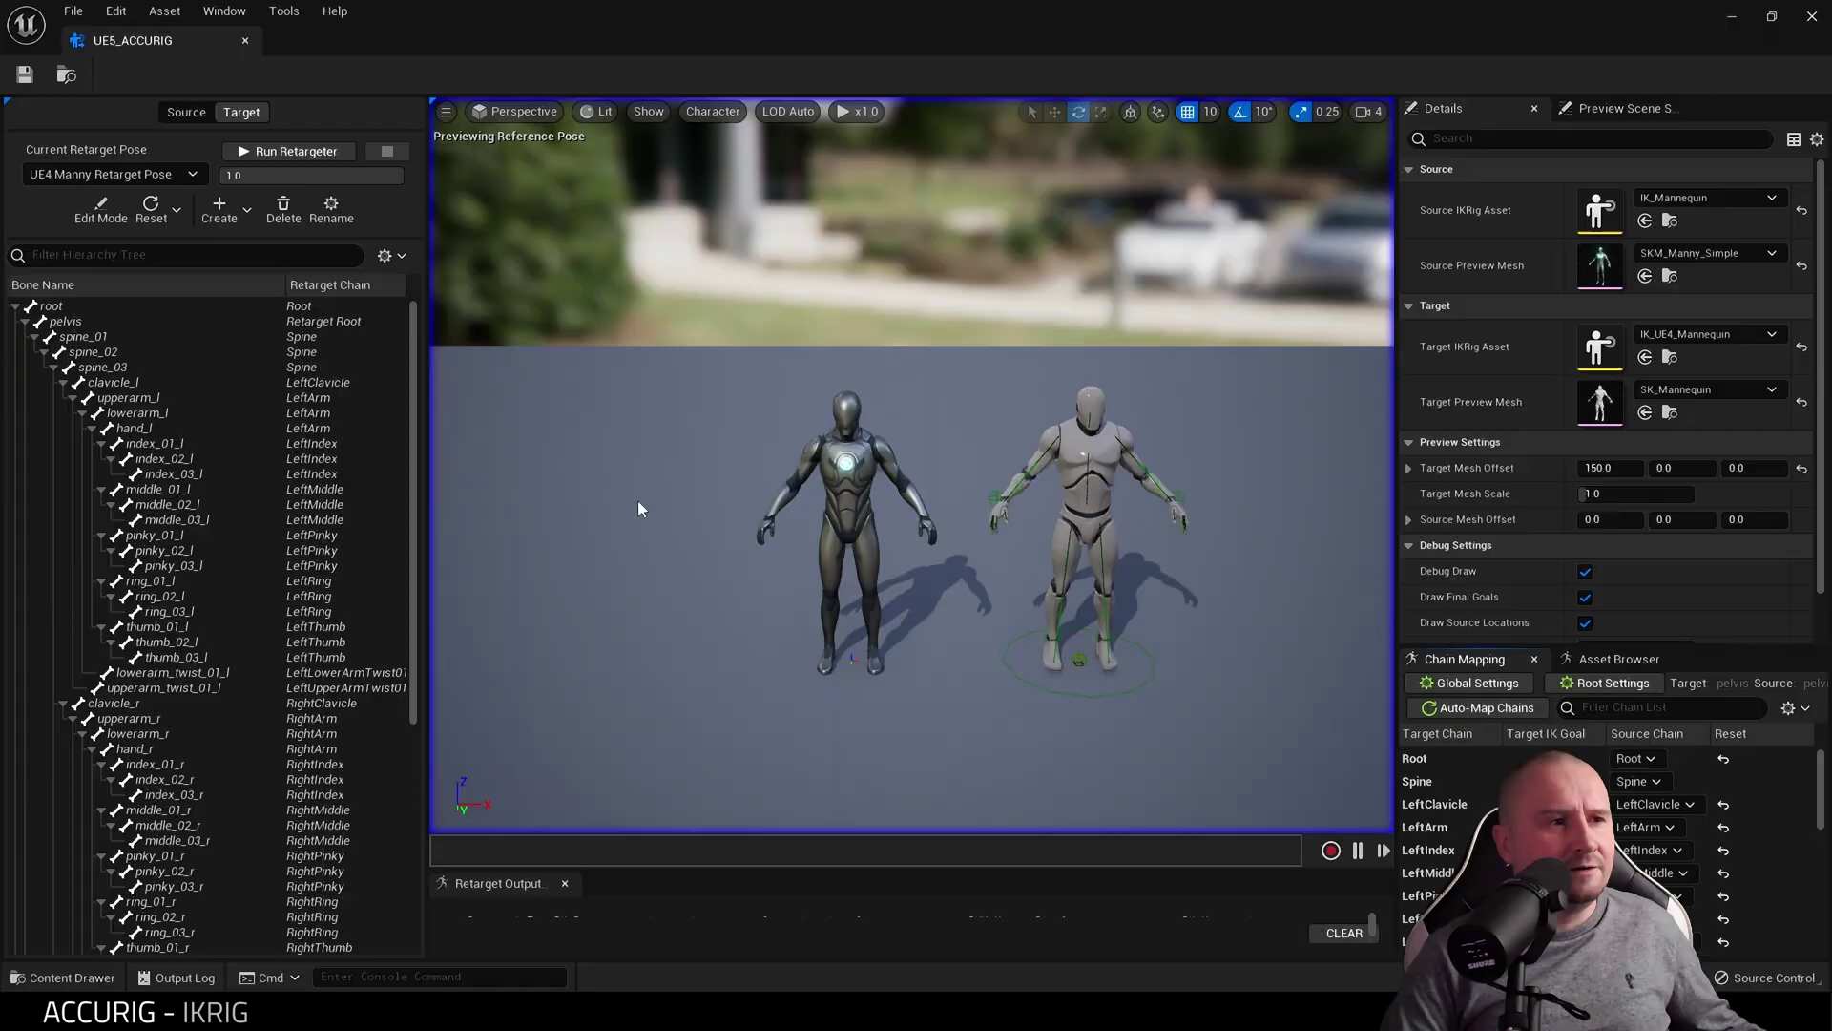
scroll(657, 519, "up", 5)
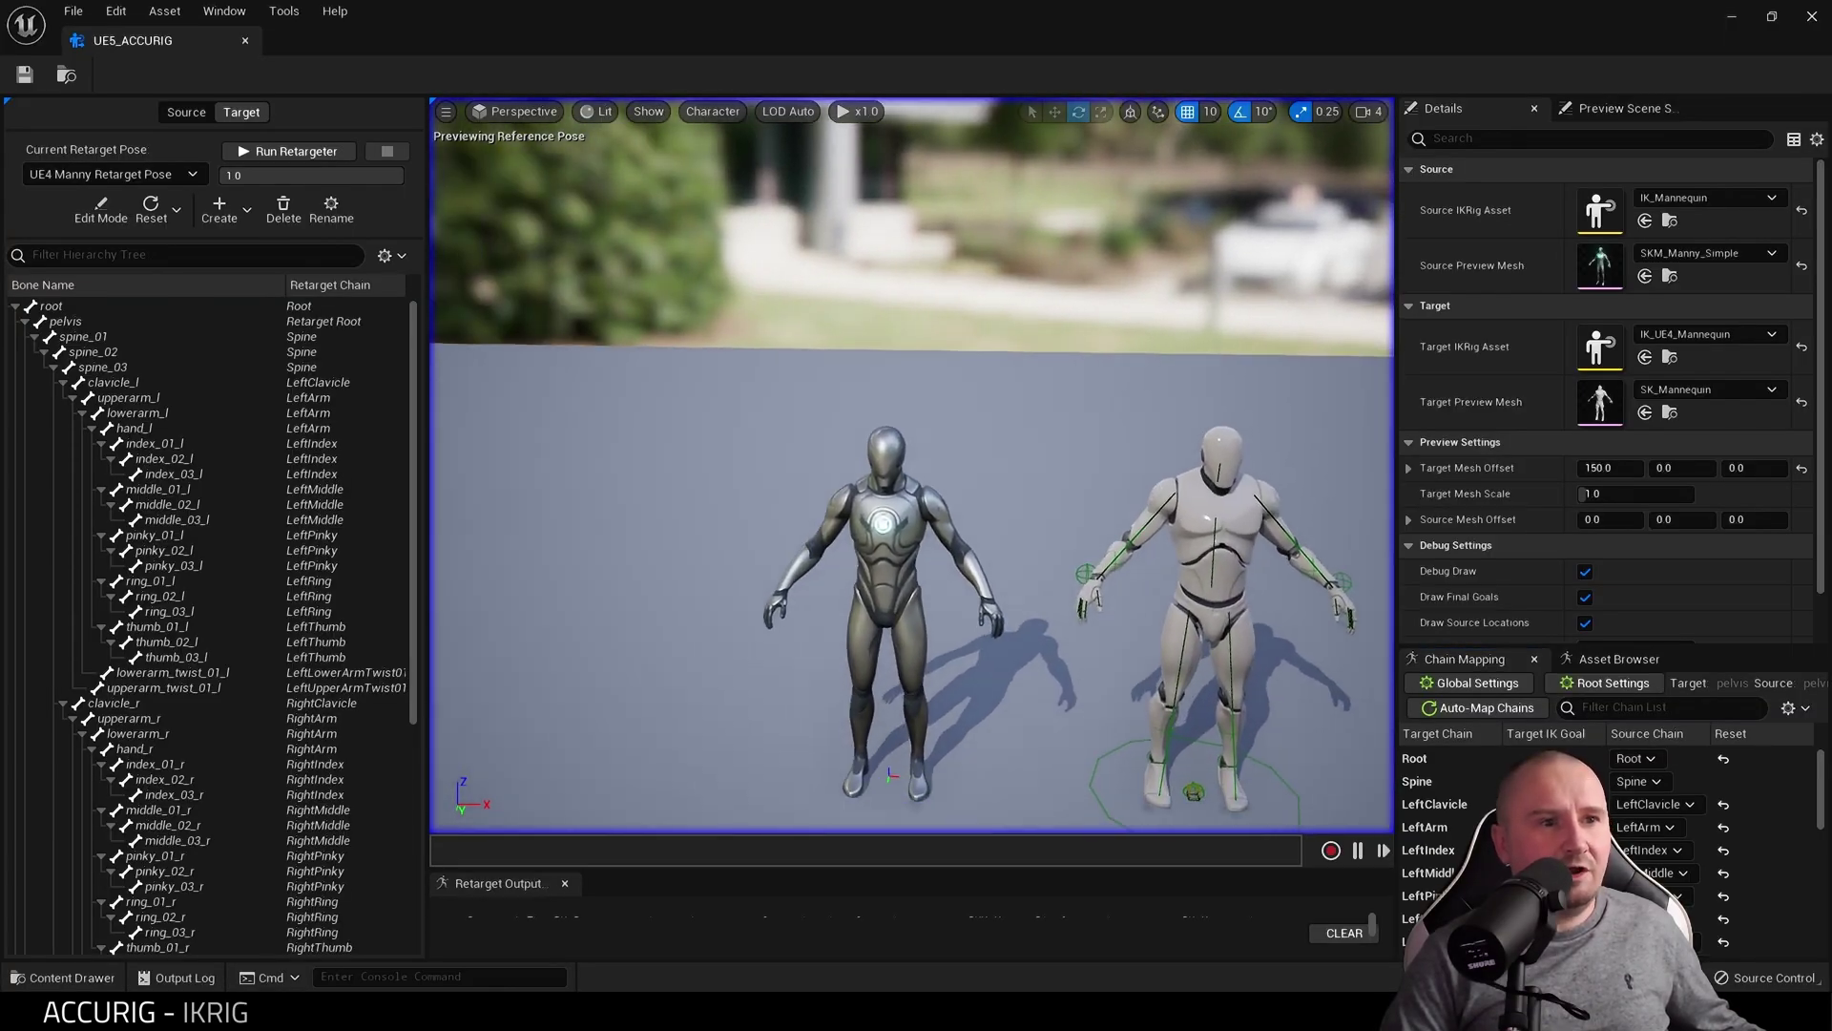
left_click_drag(1115, 552, 1060, 478)
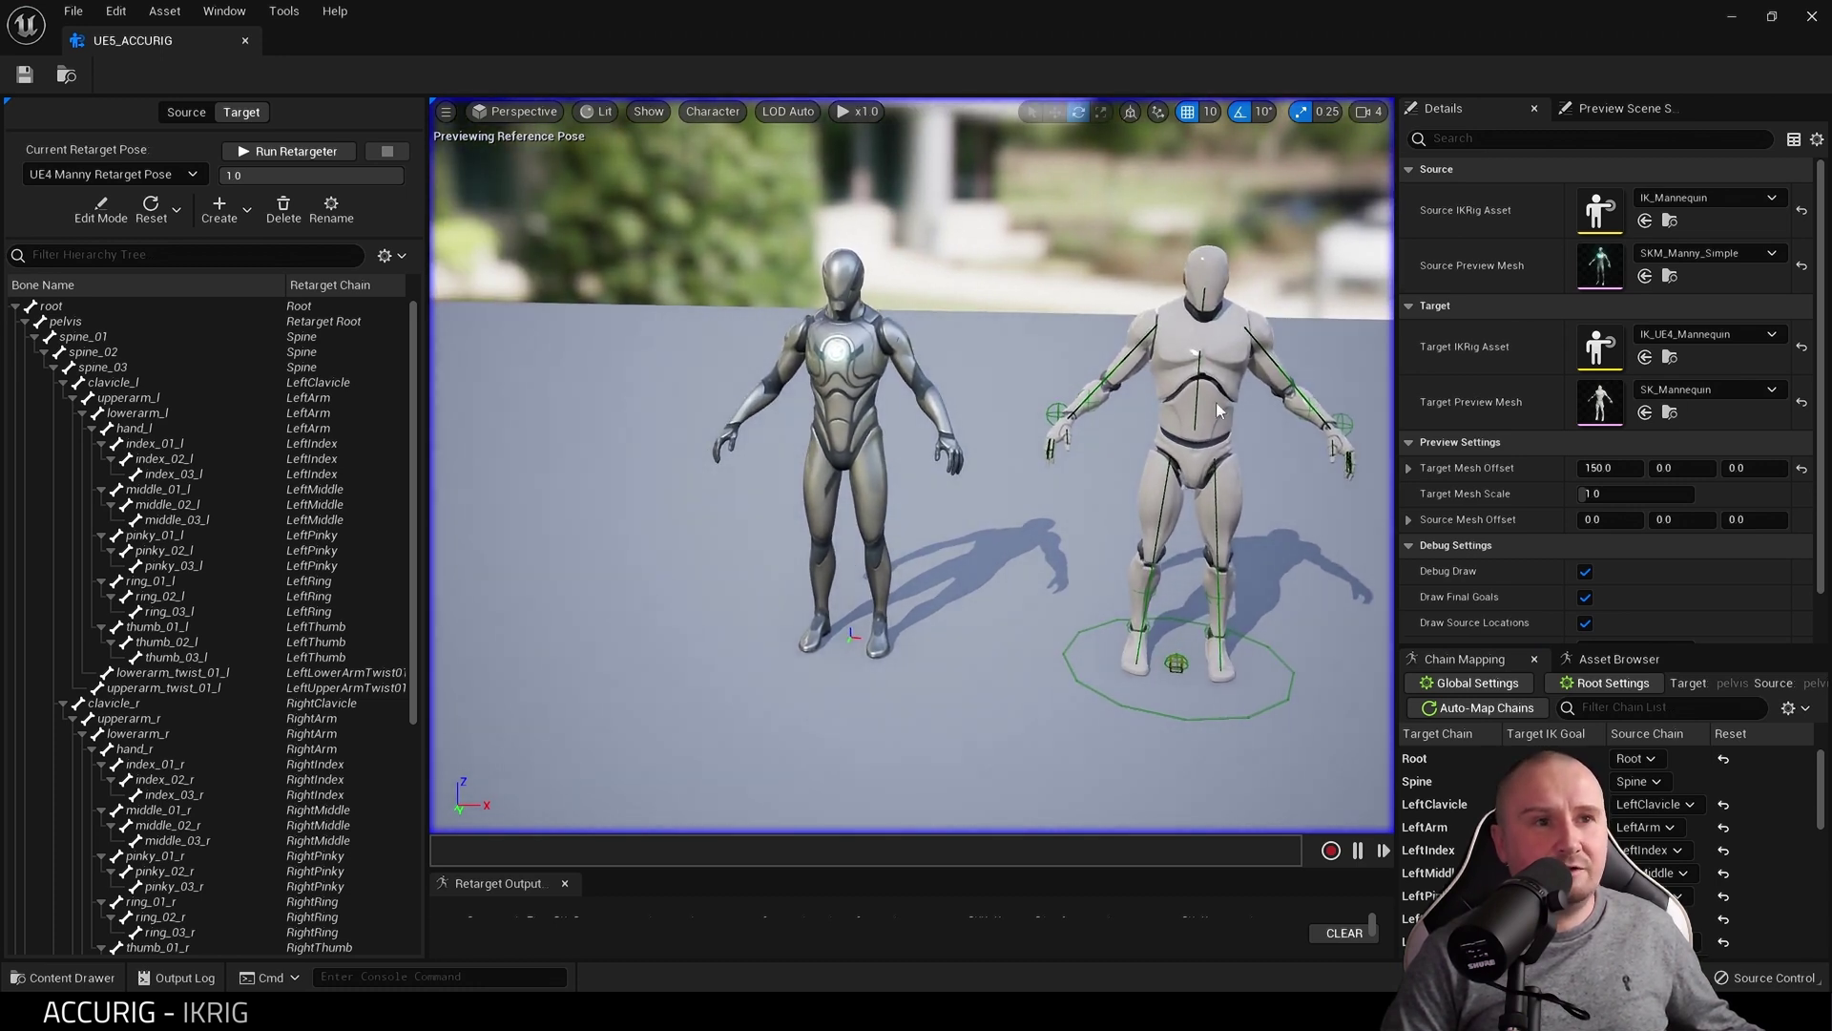
left_click_drag(1263, 453, 1283, 454)
Set the retargeter's Target IKRig Asset to ACCURIG
left_click(1714, 336)
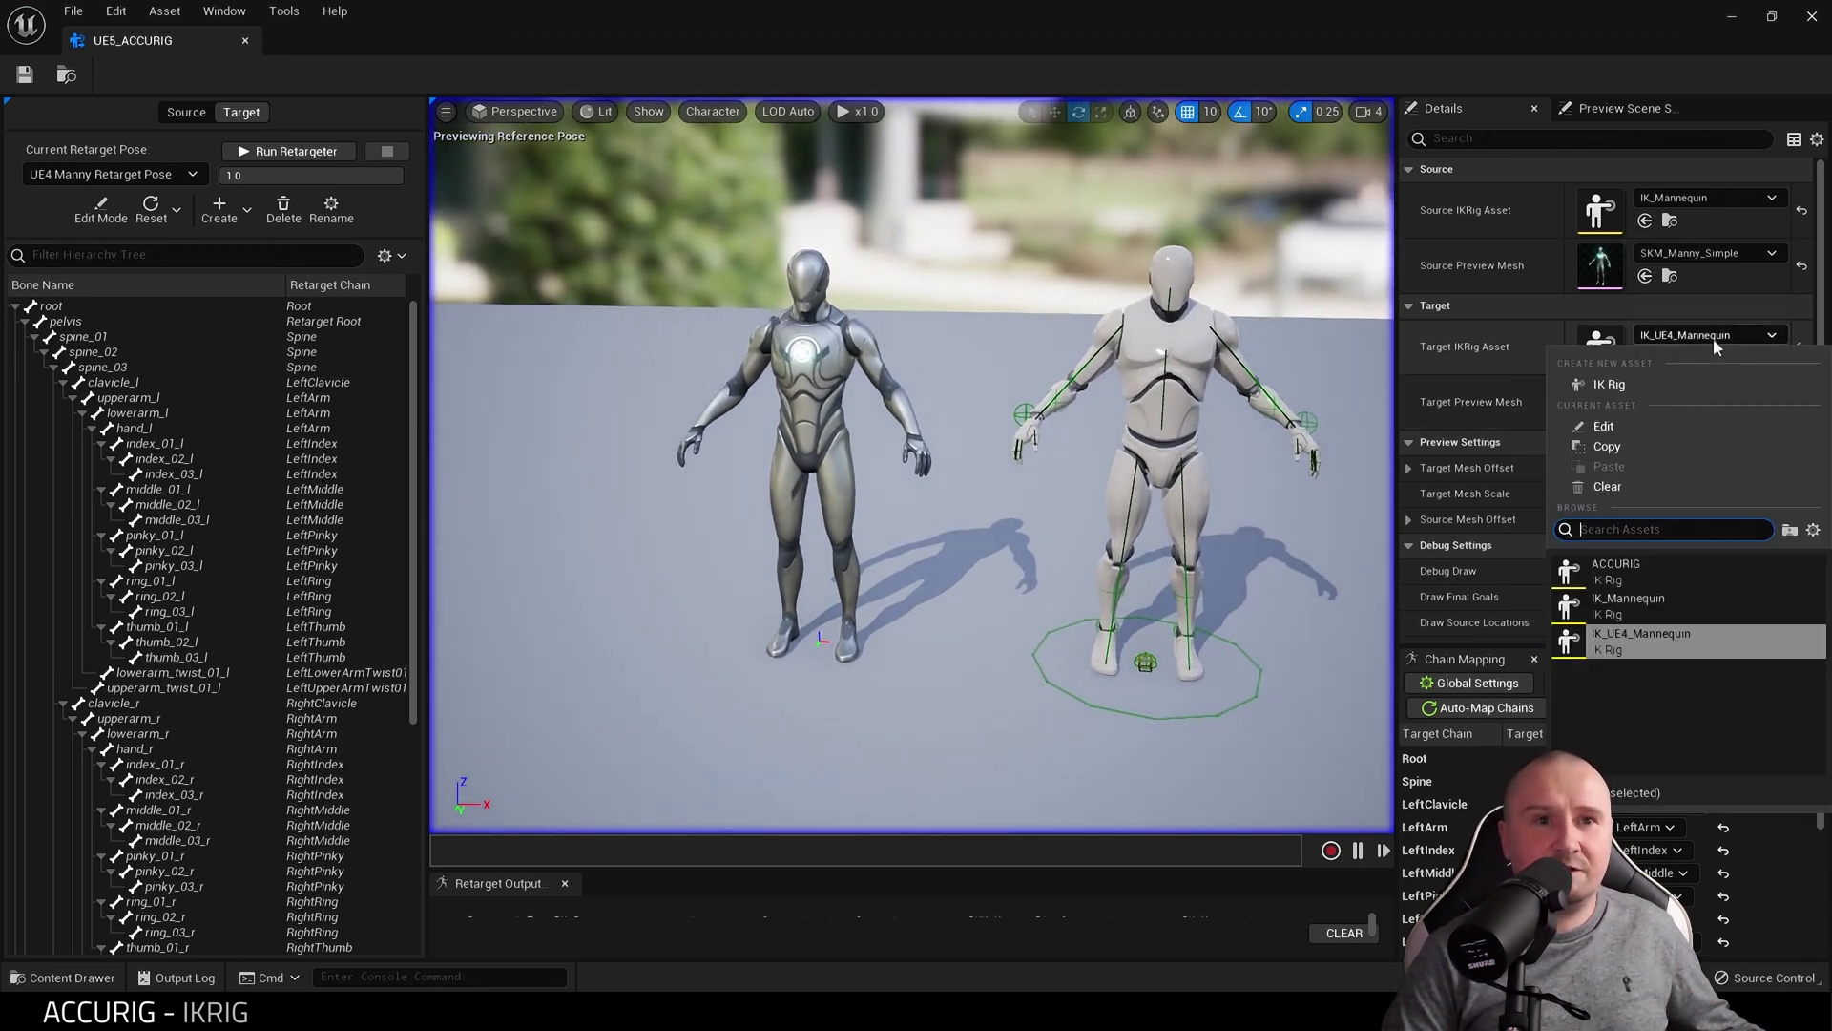
left_click(1640, 571)
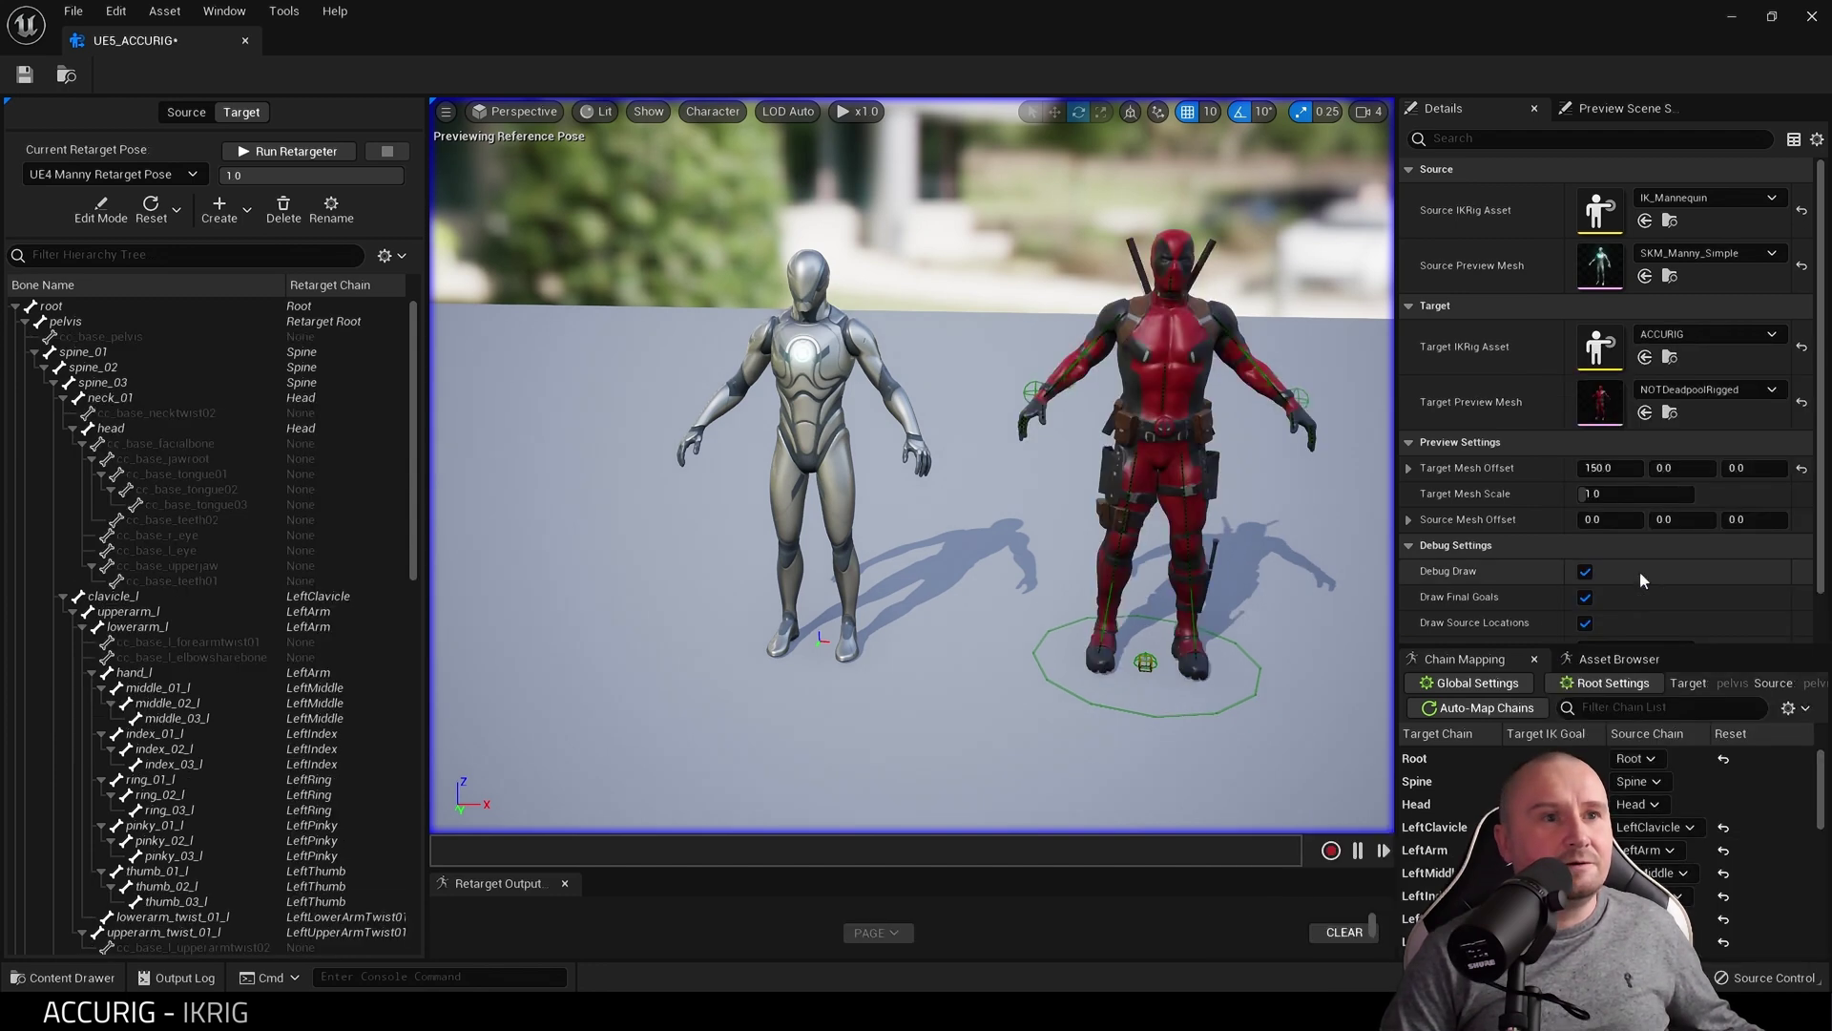
scroll(911, 458, "up", 3)
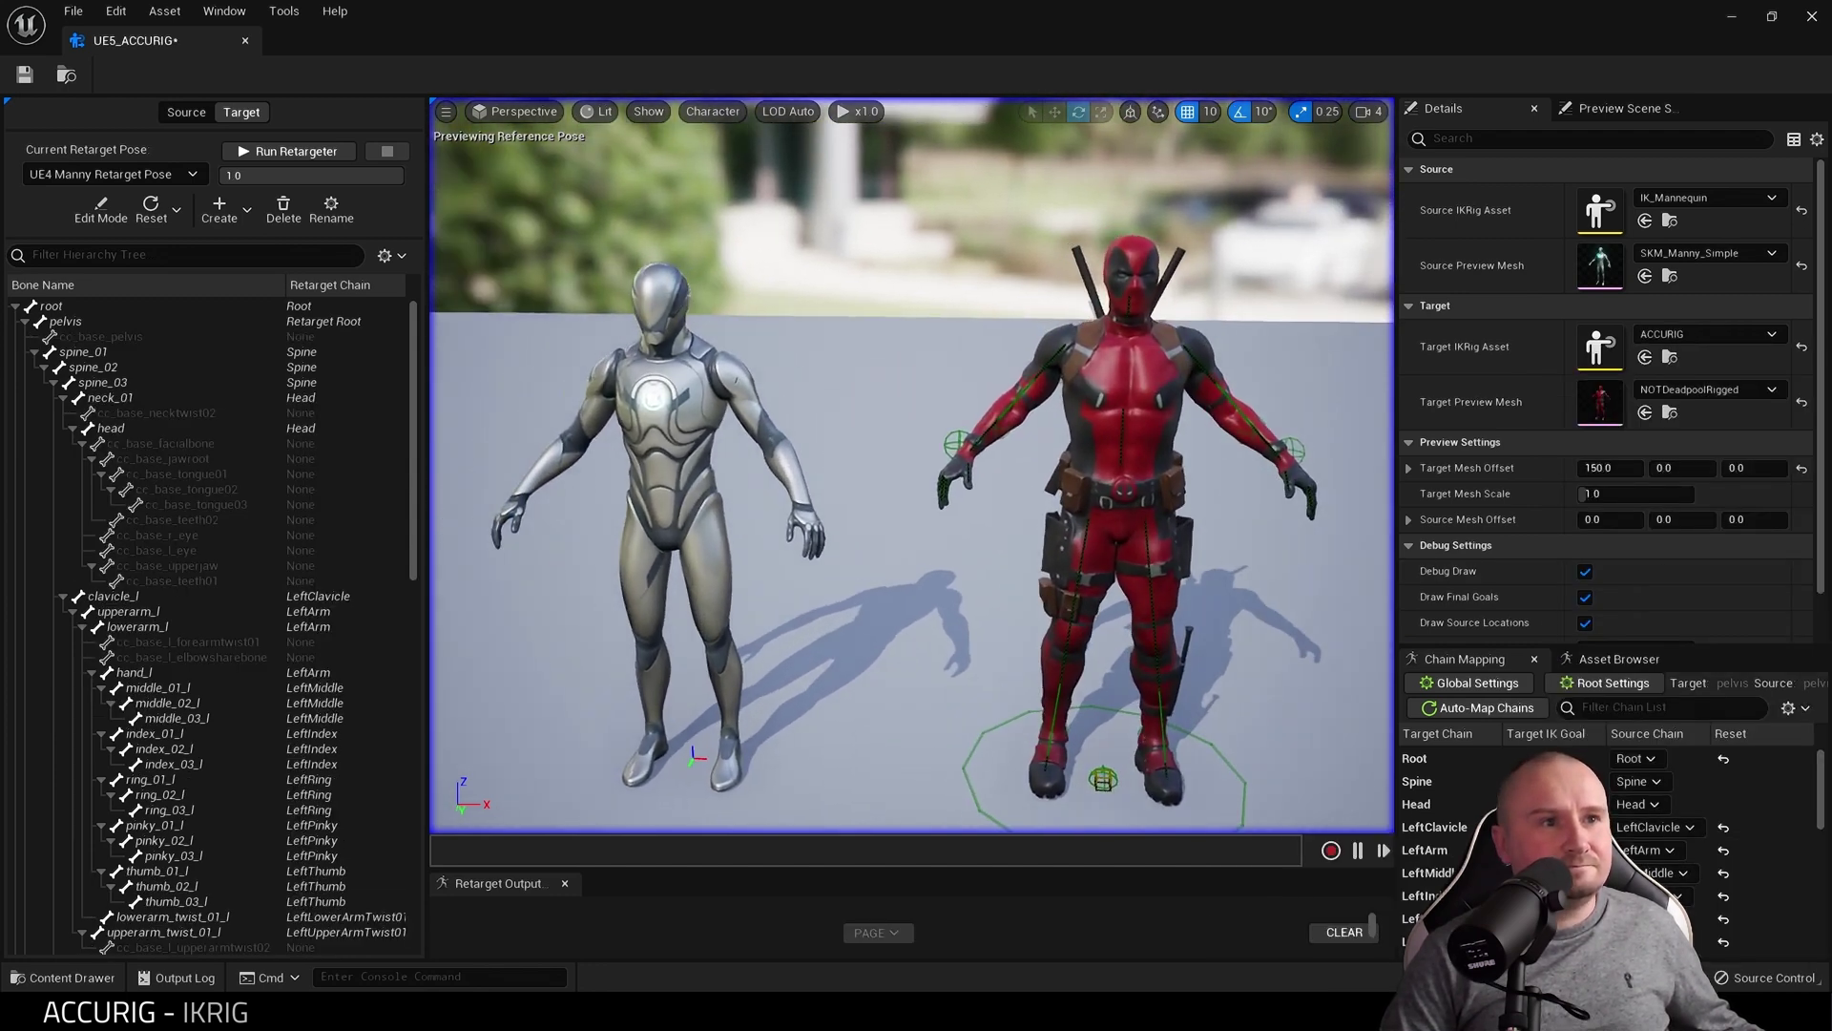
Search the Asset Browser for 'run' and play MM_Run_Fwd on the mannequin and Deadpool
left_click(1619, 658)
scroll(1489, 831, "down", 5)
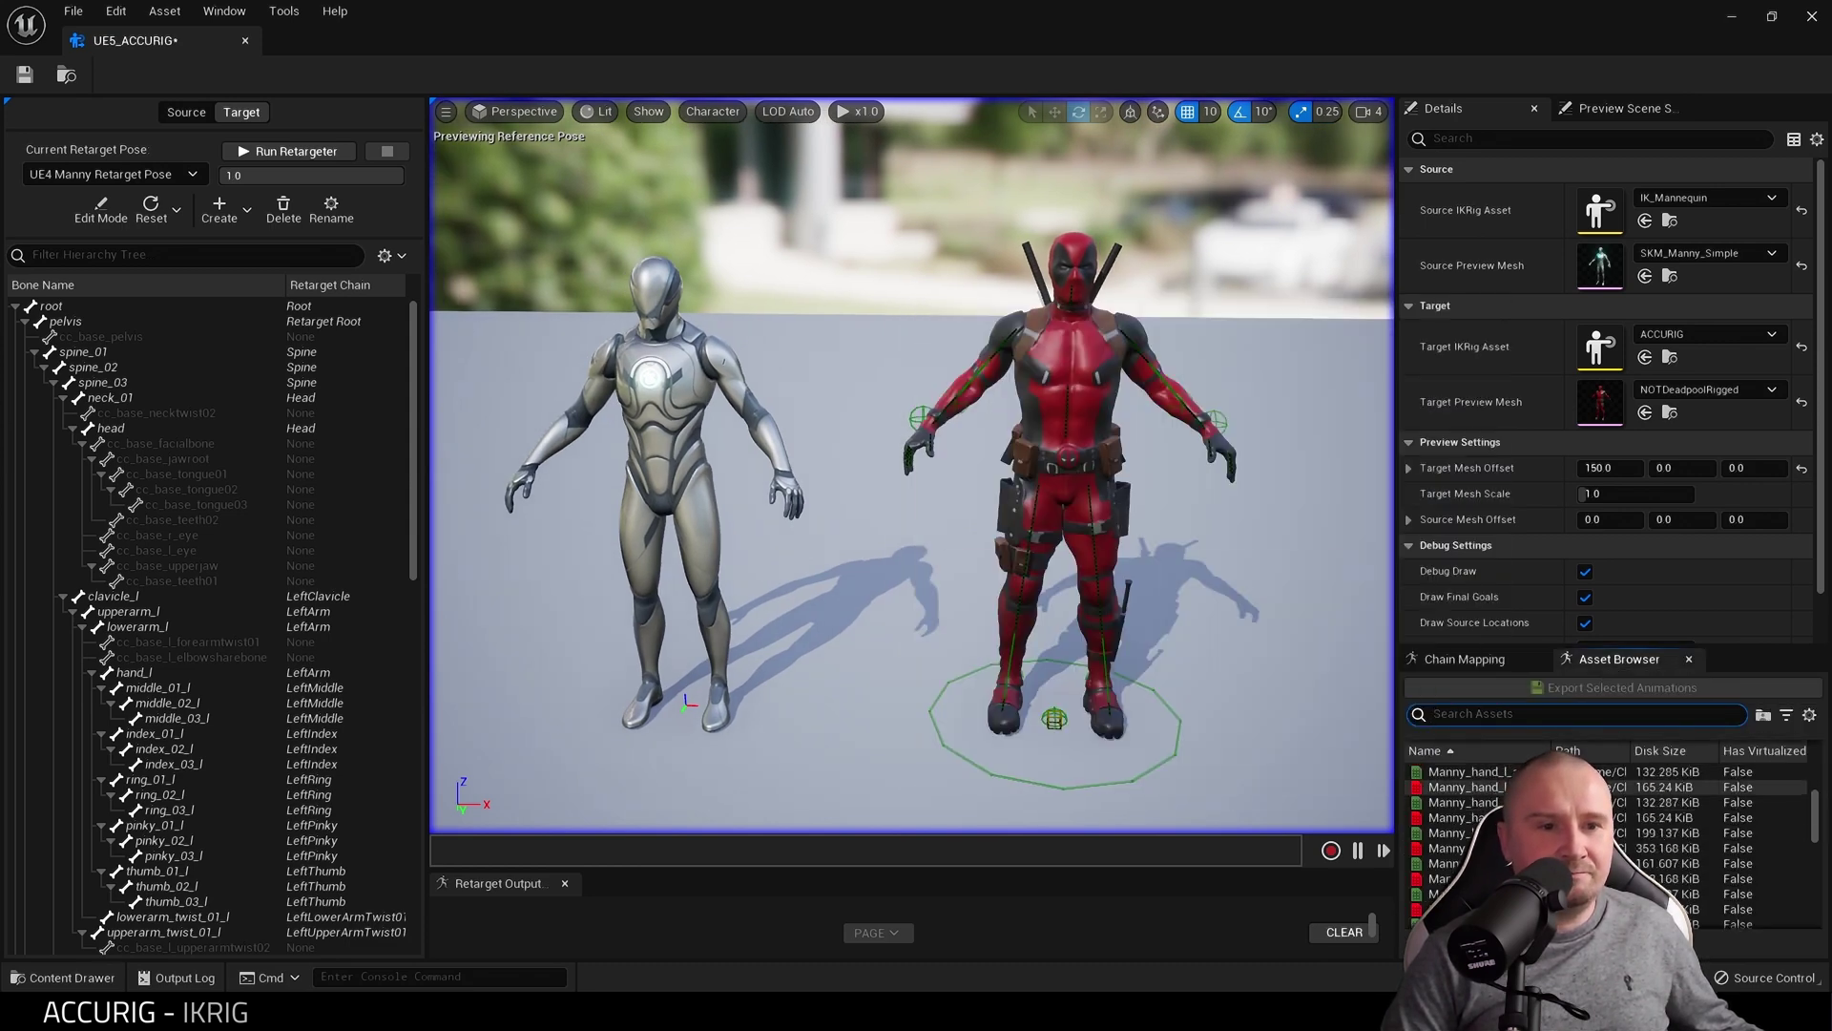
type("run")
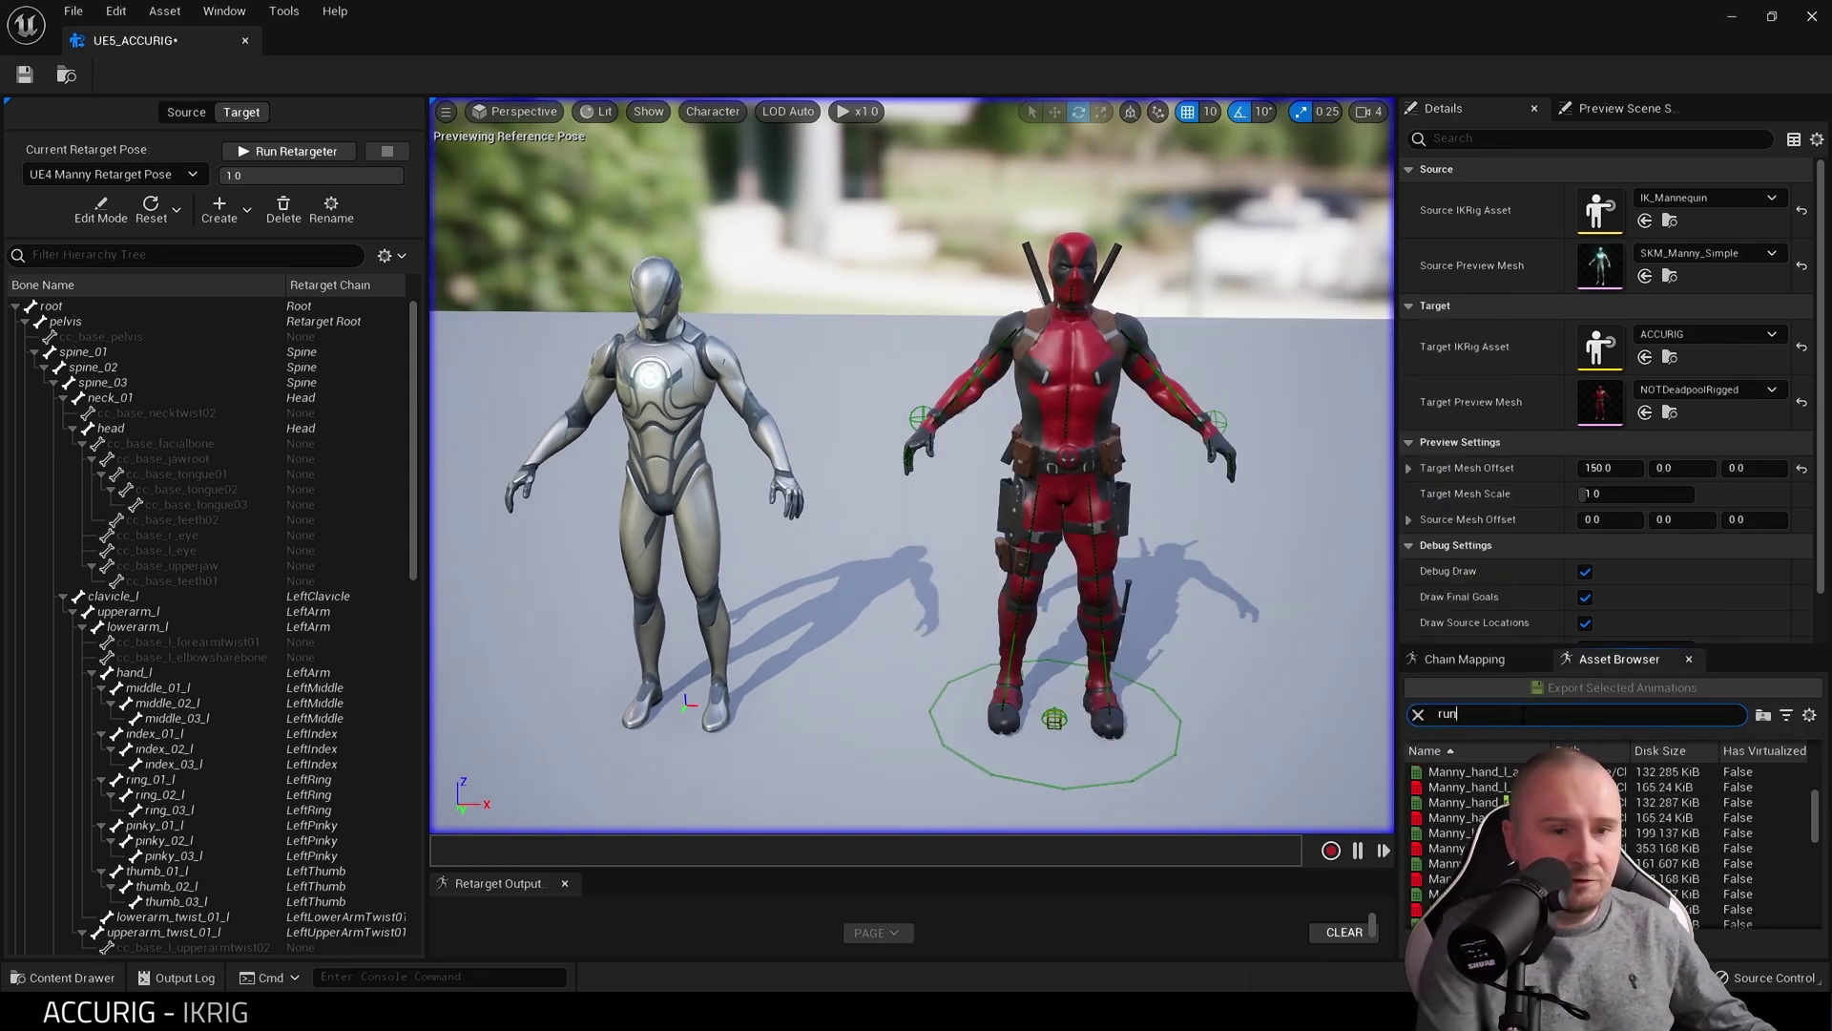
double_click(1465, 787)
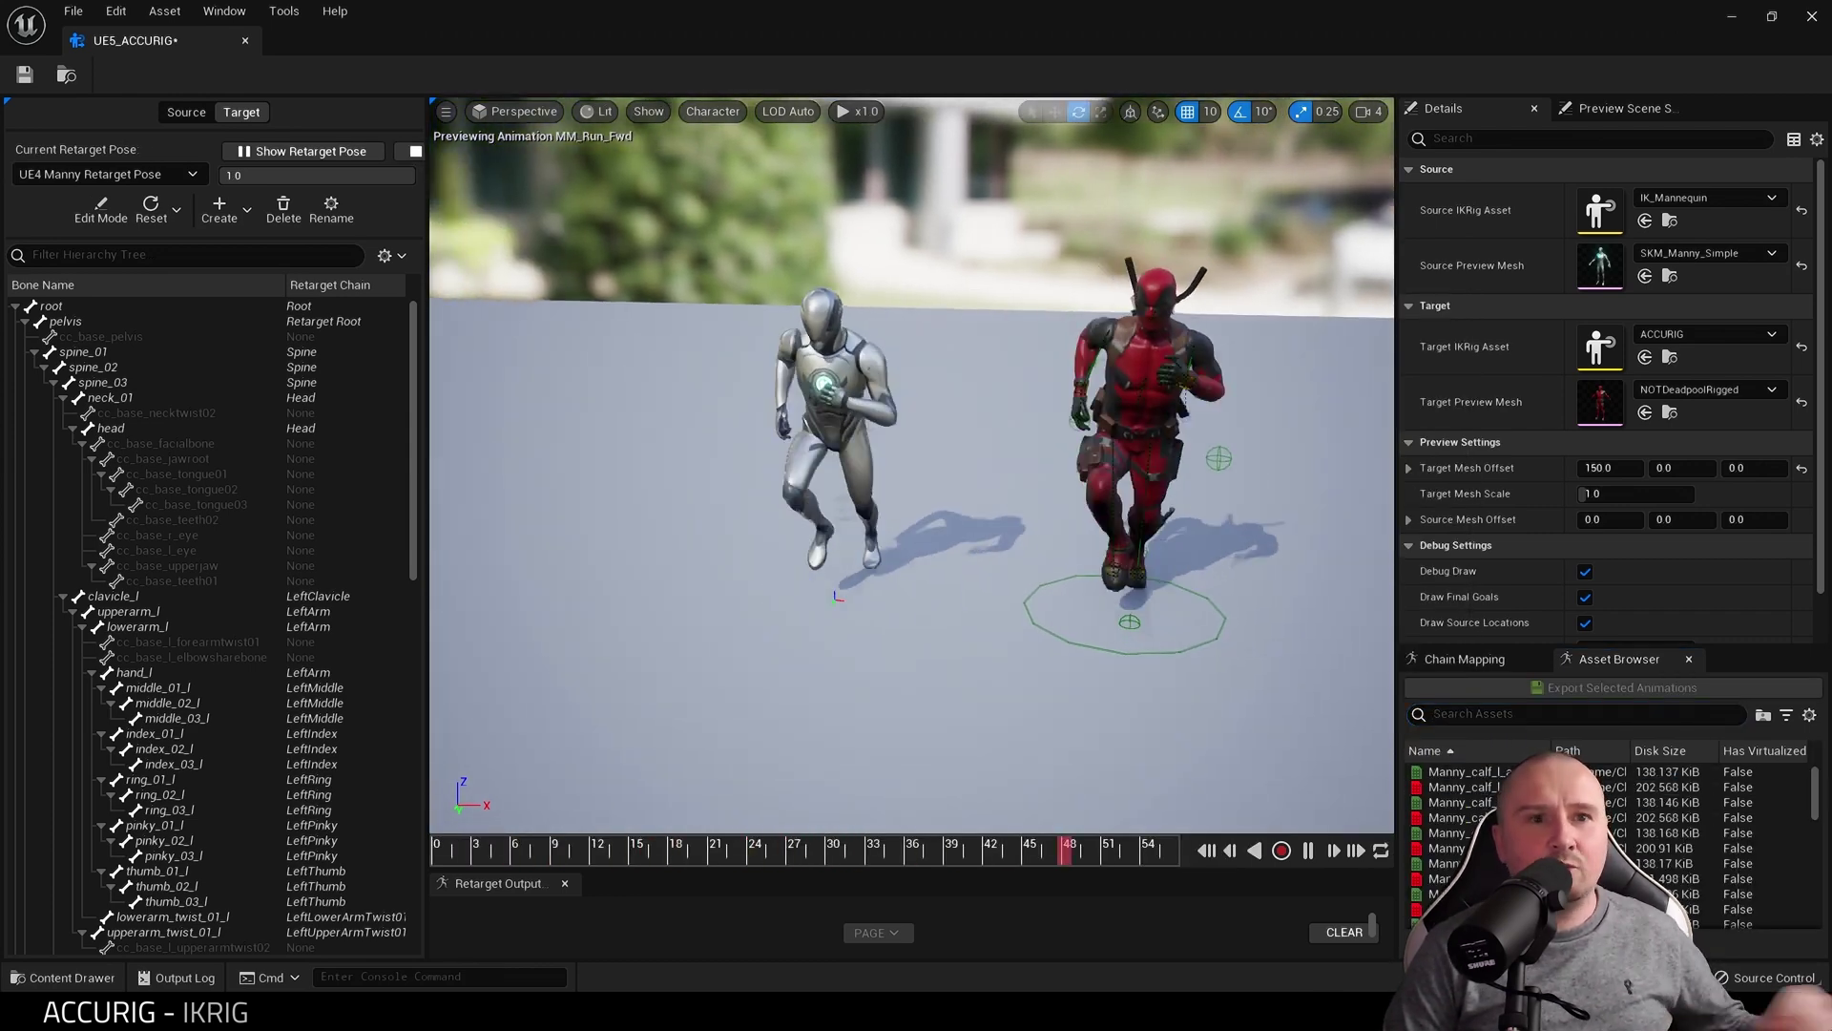
scroll(912, 465, "up", 5)
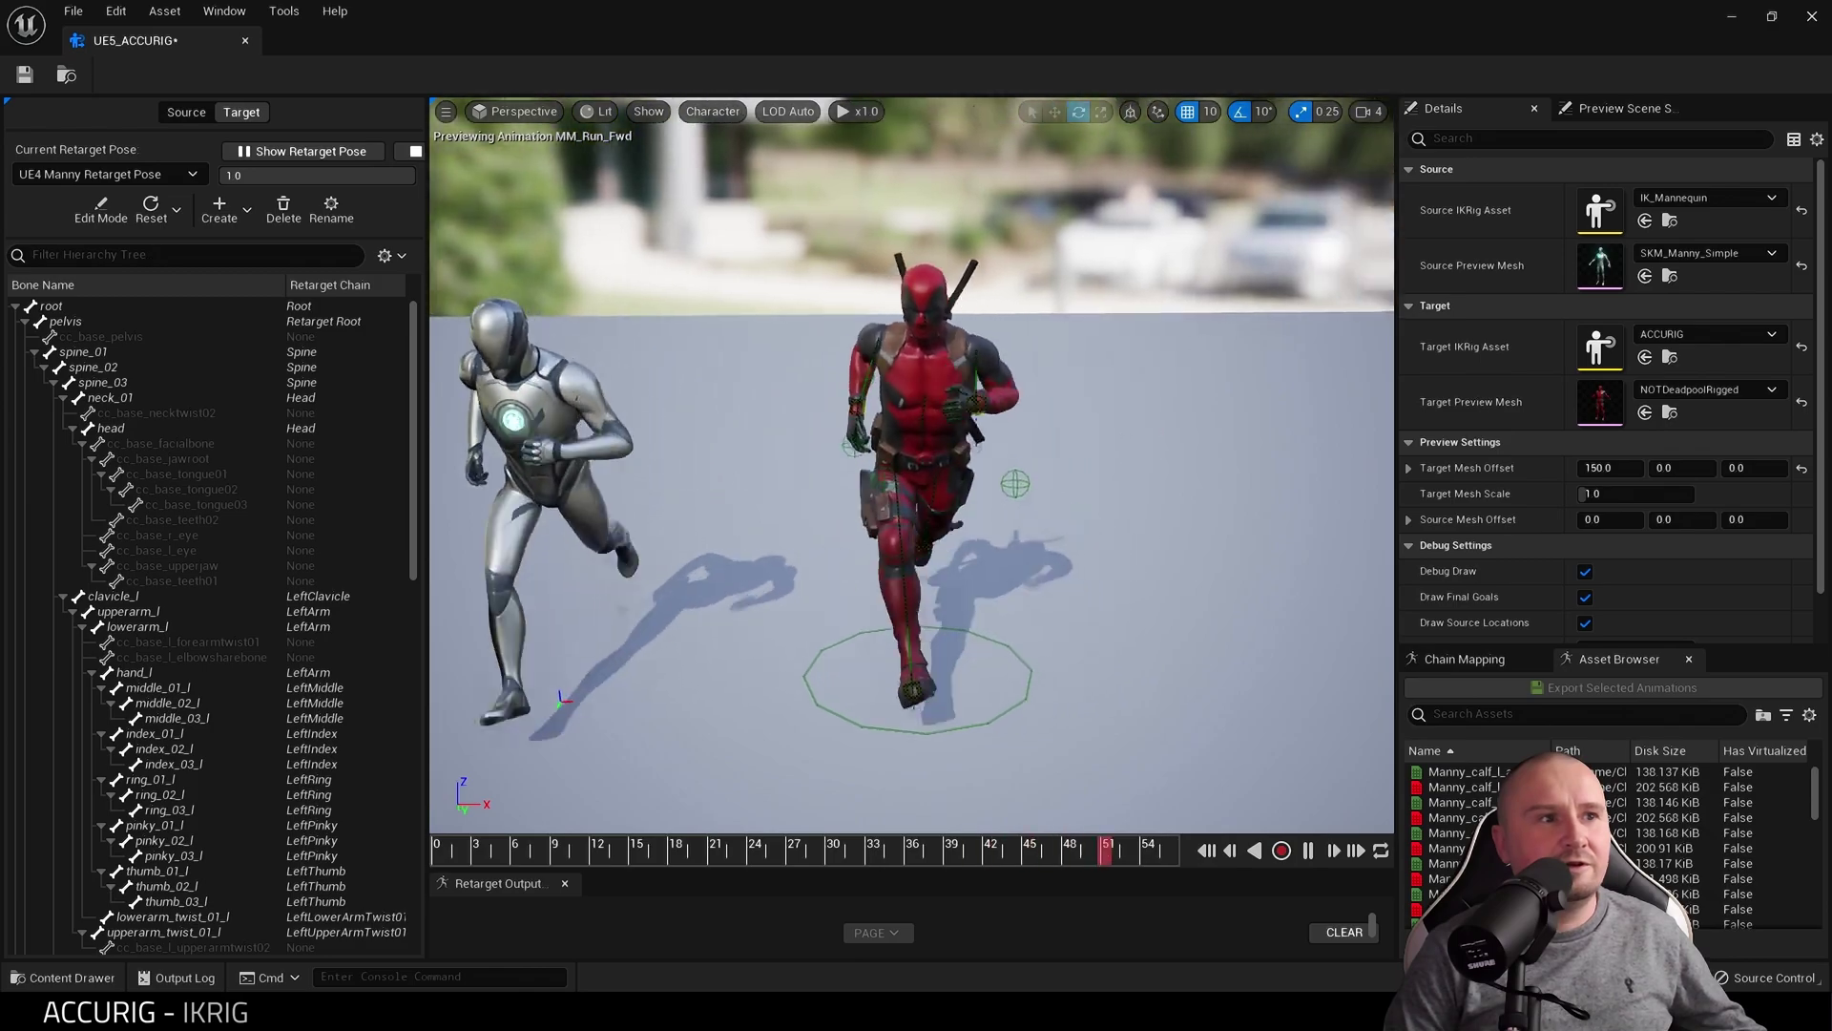
left_click_drag(974, 454, 973, 454)
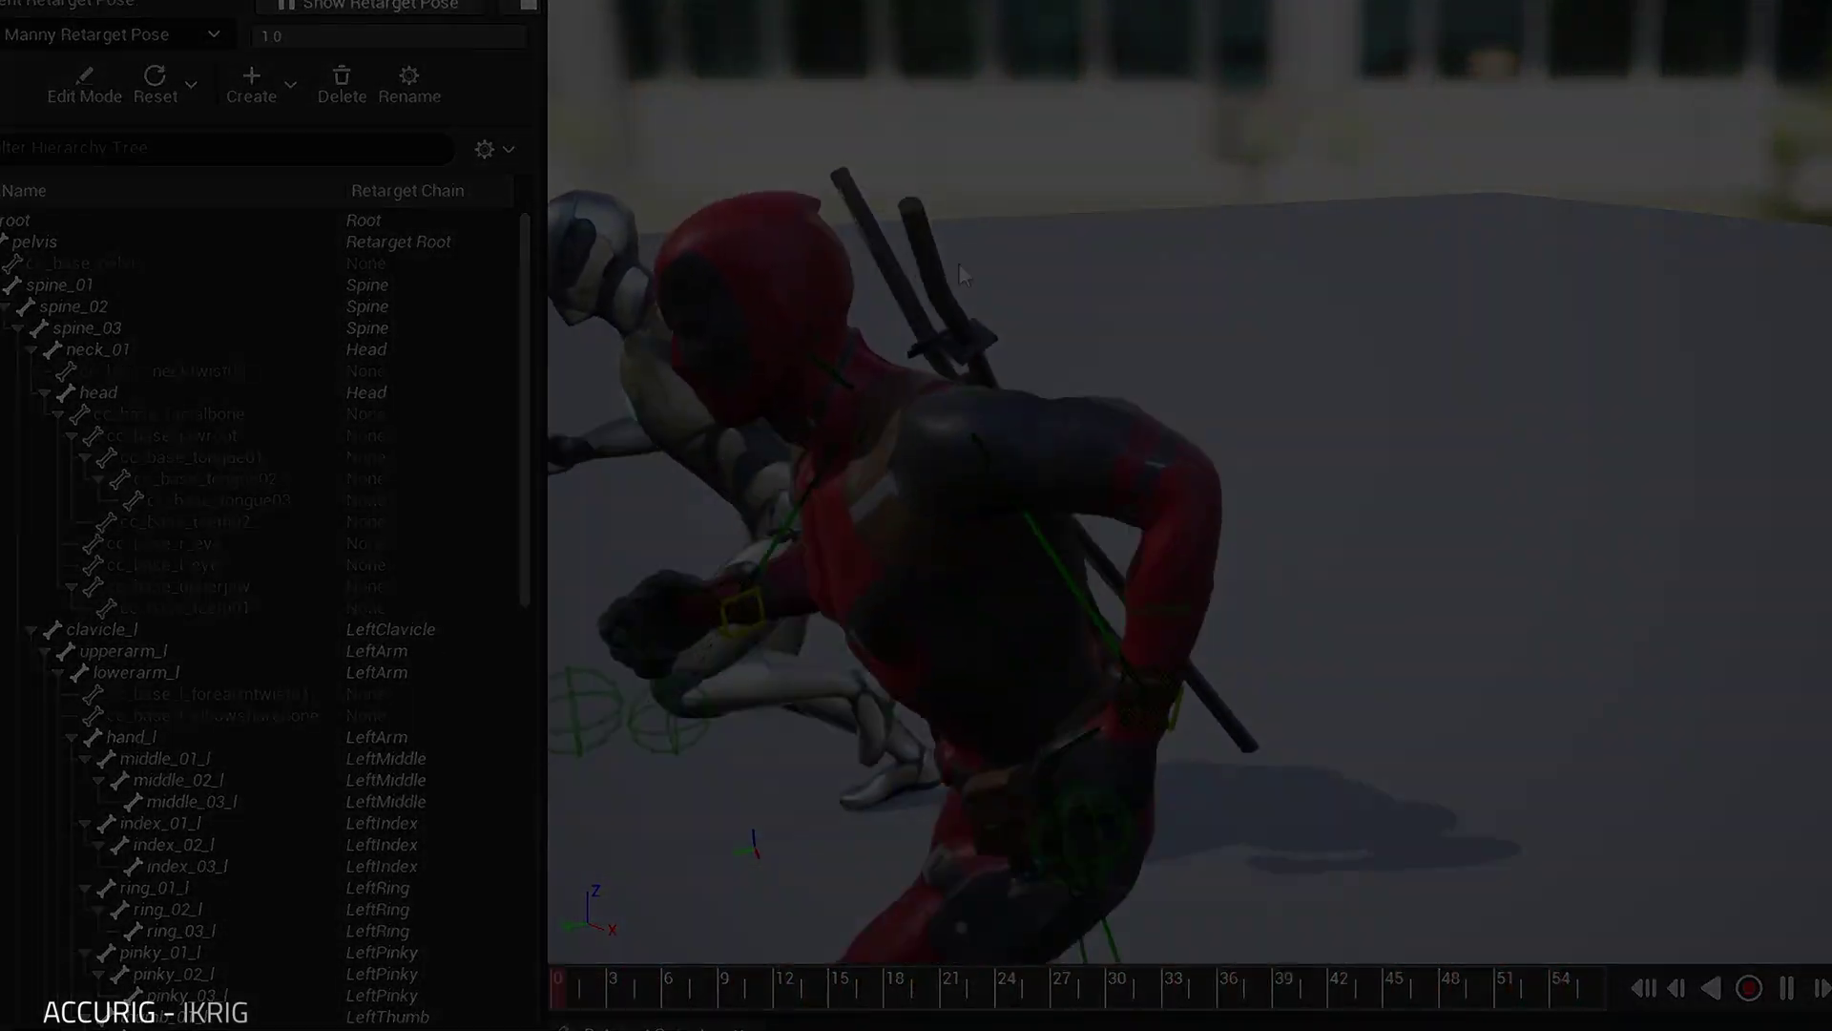